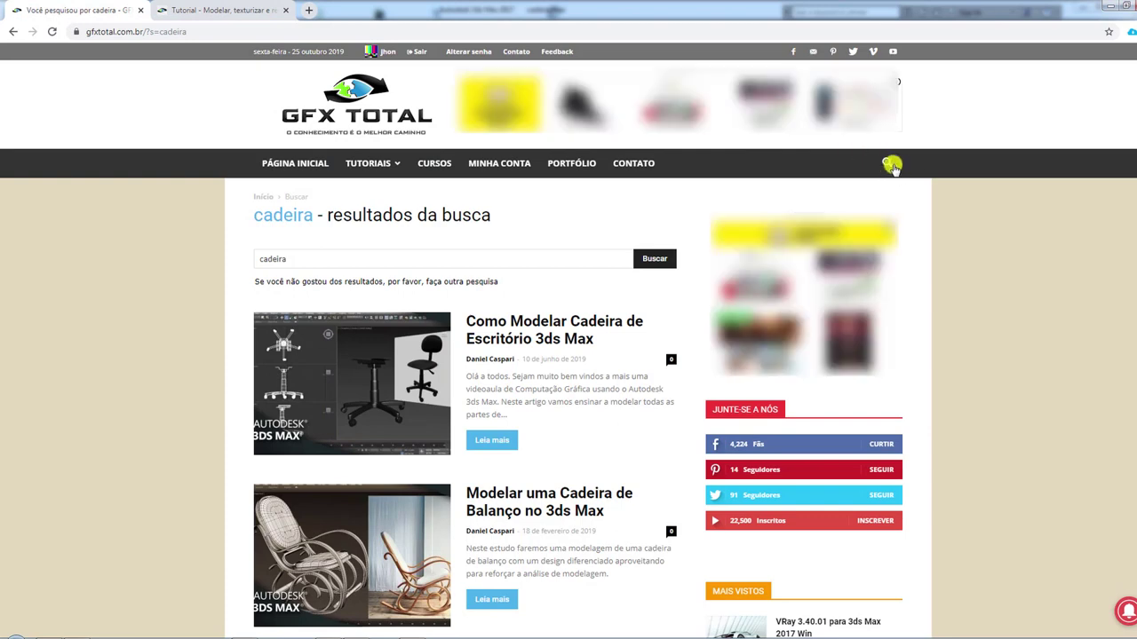
Step: Open and dismiss the GFX Total site search, then scroll down through the page
{"action": "left_click", "coordinate": [887, 162]}
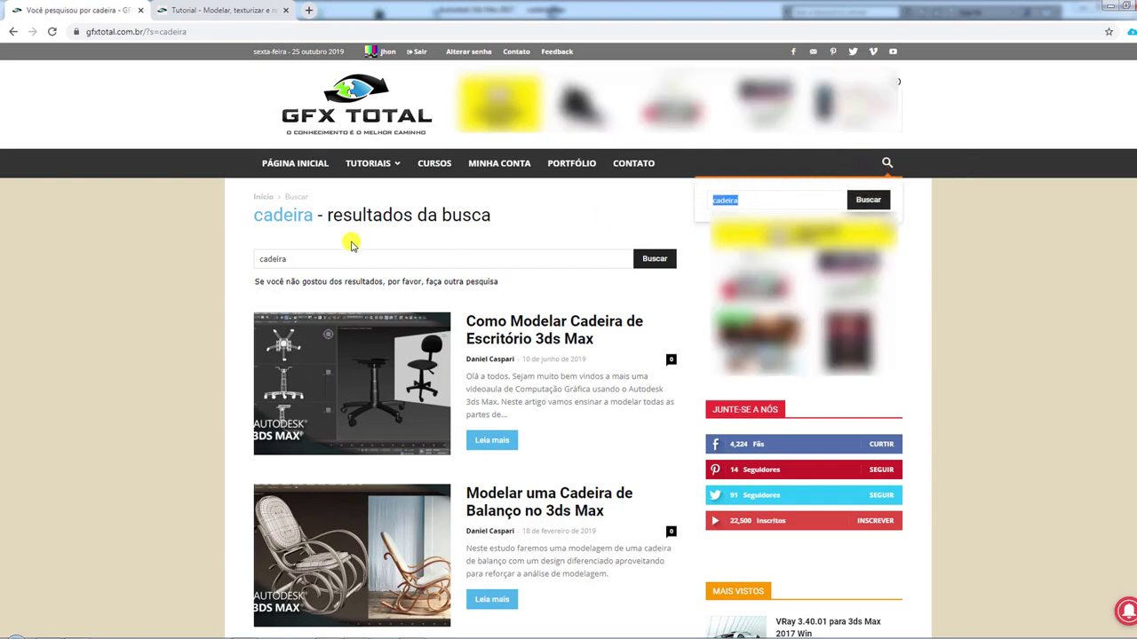
{"action": "left_click", "coordinate": [98, 271]}
{"action": "scroll", "coordinate": [98, 270], "scroll_direction": "down", "scroll_amount": 3}
{"action": "scroll", "coordinate": [104, 275], "scroll_direction": "down", "scroll_amount": 3}
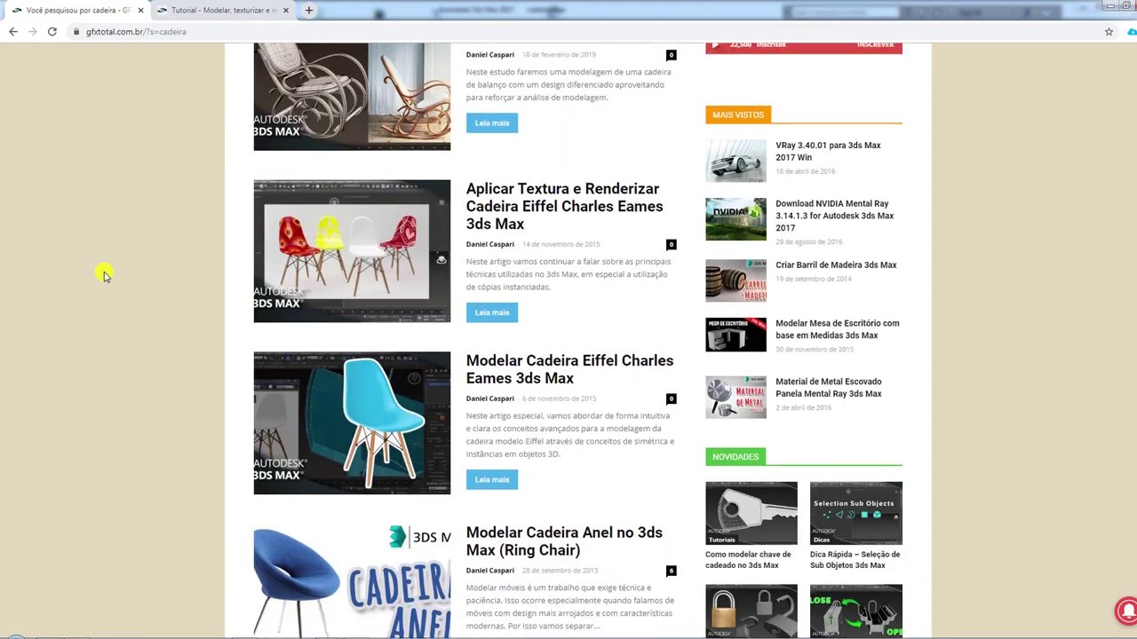
{"action": "scroll", "coordinate": [104, 275], "scroll_direction": "down", "scroll_amount": 2}
{"action": "scroll", "coordinate": [104, 276], "scroll_direction": "up", "scroll_amount": 4}
{"action": "scroll", "coordinate": [104, 275], "scroll_direction": "up", "scroll_amount": 2}
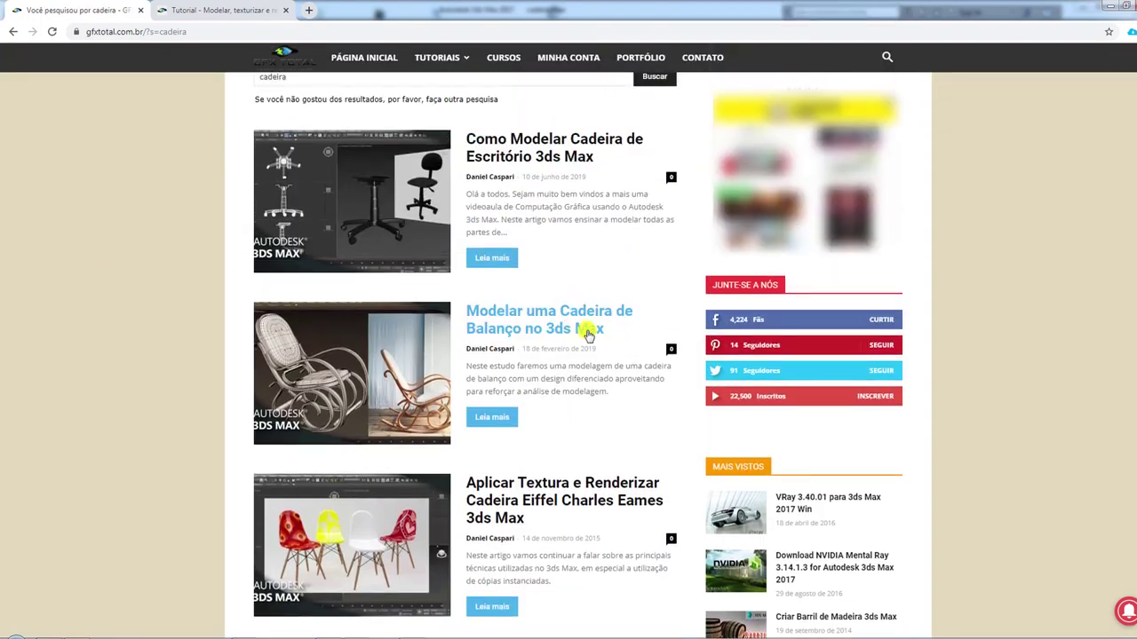
{"action": "scroll", "coordinate": [183, 290], "scroll_direction": "down", "scroll_amount": 4}
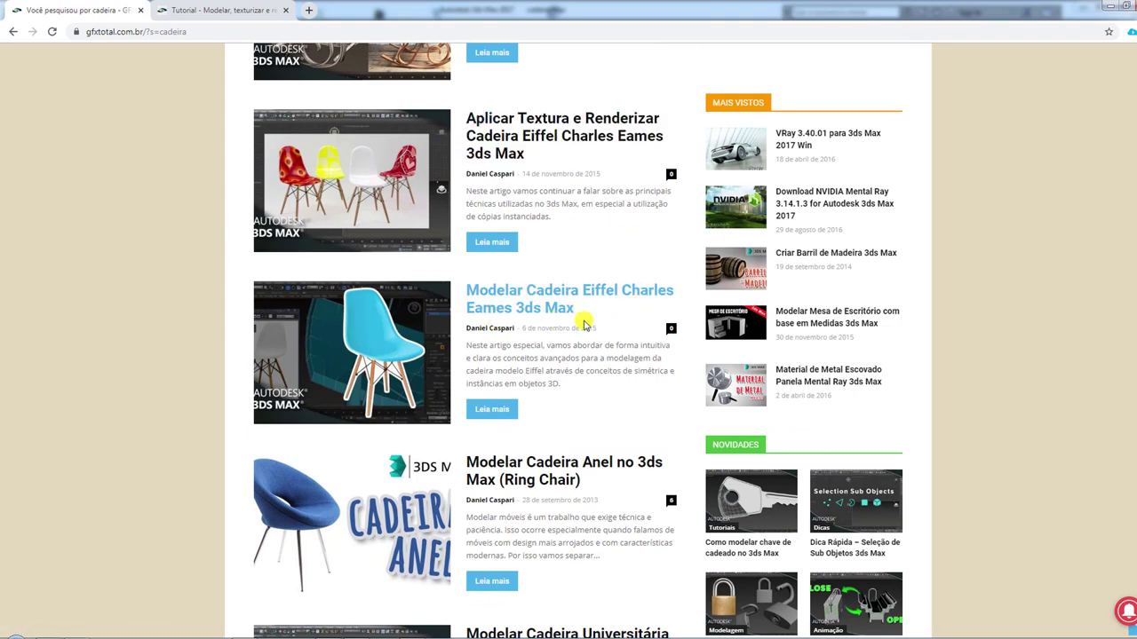
{"action": "scroll", "coordinate": [462, 310], "scroll_direction": "down", "scroll_amount": 3}
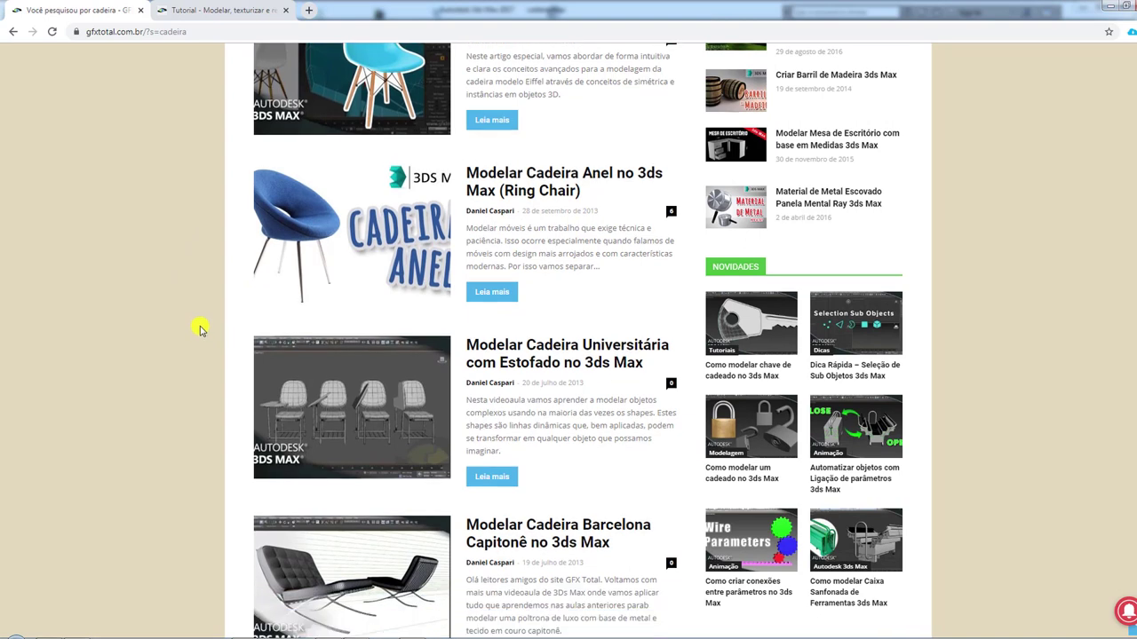
{"action": "scroll", "coordinate": [218, 275], "scroll_direction": "down", "scroll_amount": 3}
{"action": "scroll", "coordinate": [642, 366], "scroll_direction": "down", "scroll_amount": 2}
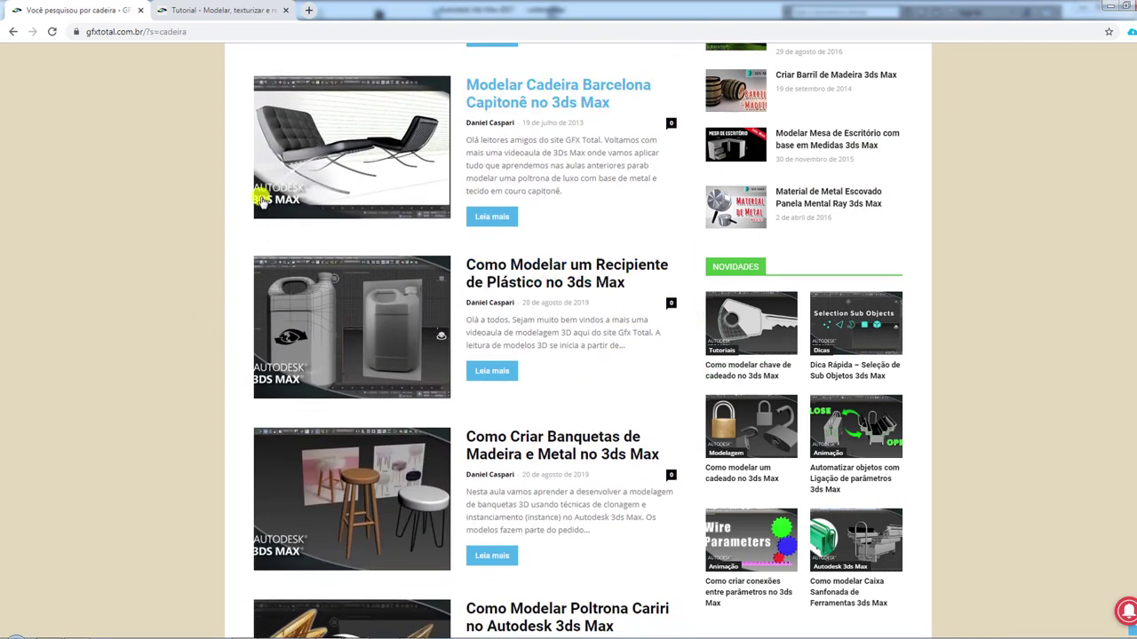
{"action": "scroll", "coordinate": [189, 349], "scroll_direction": "down", "scroll_amount": 6}
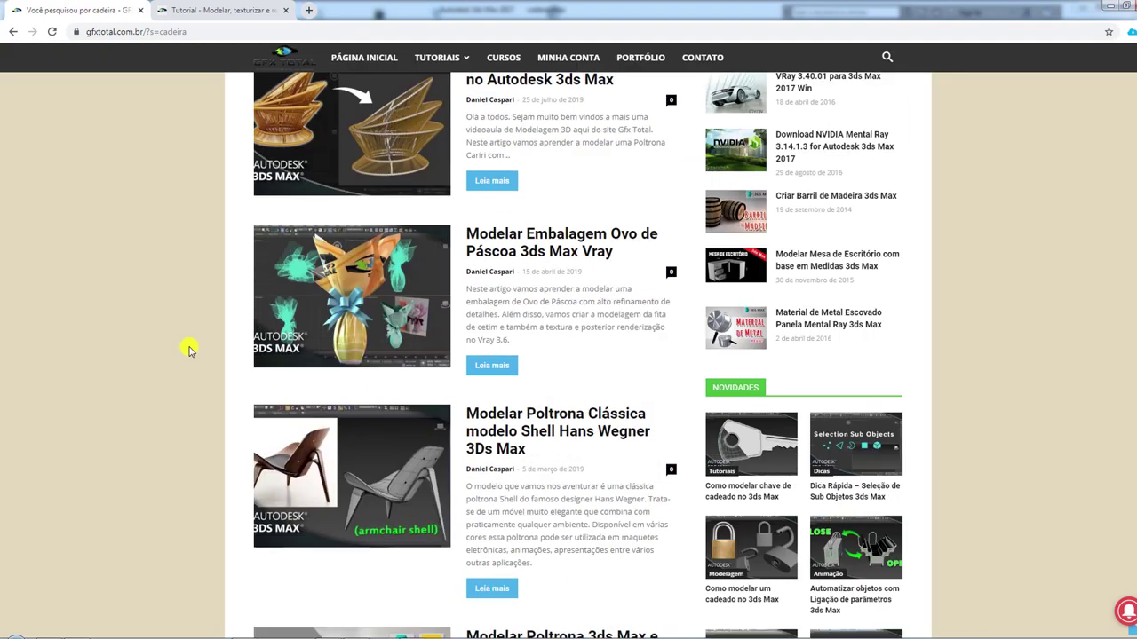
{"action": "scroll", "coordinate": [188, 349], "scroll_direction": "down", "scroll_amount": 1}
{"action": "scroll", "coordinate": [189, 350], "scroll_direction": "down", "scroll_amount": 2}
{"action": "scroll", "coordinate": [188, 349], "scroll_direction": "down", "scroll_amount": 1}
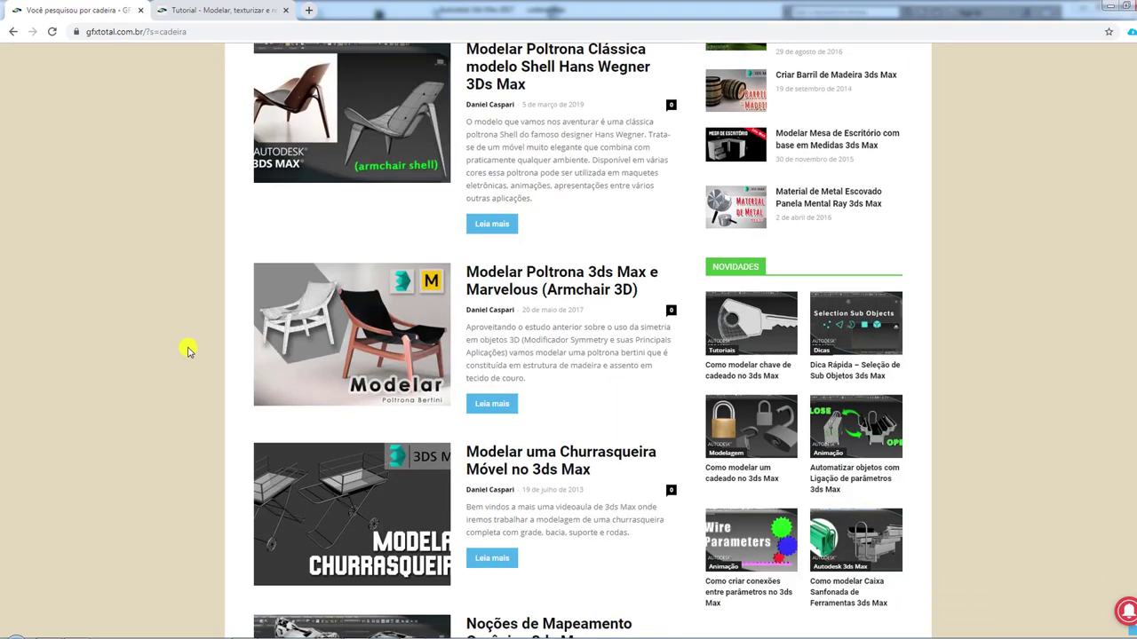
{"action": "scroll", "coordinate": [189, 349], "scroll_direction": "down", "scroll_amount": 1}
{"action": "scroll", "coordinate": [187, 351], "scroll_direction": "down", "scroll_amount": 1}
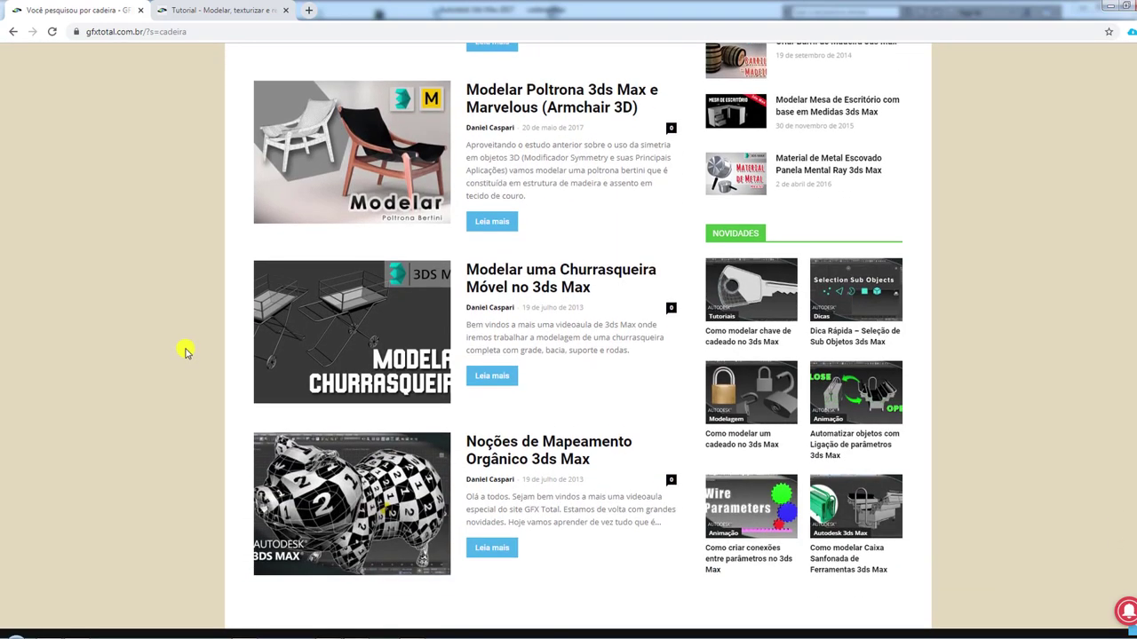
Step: Switch to the 'Tutorial - Modelar, texturizar...' tab showing the banqueta ABS article
{"action": "left_click", "coordinate": [219, 10]}
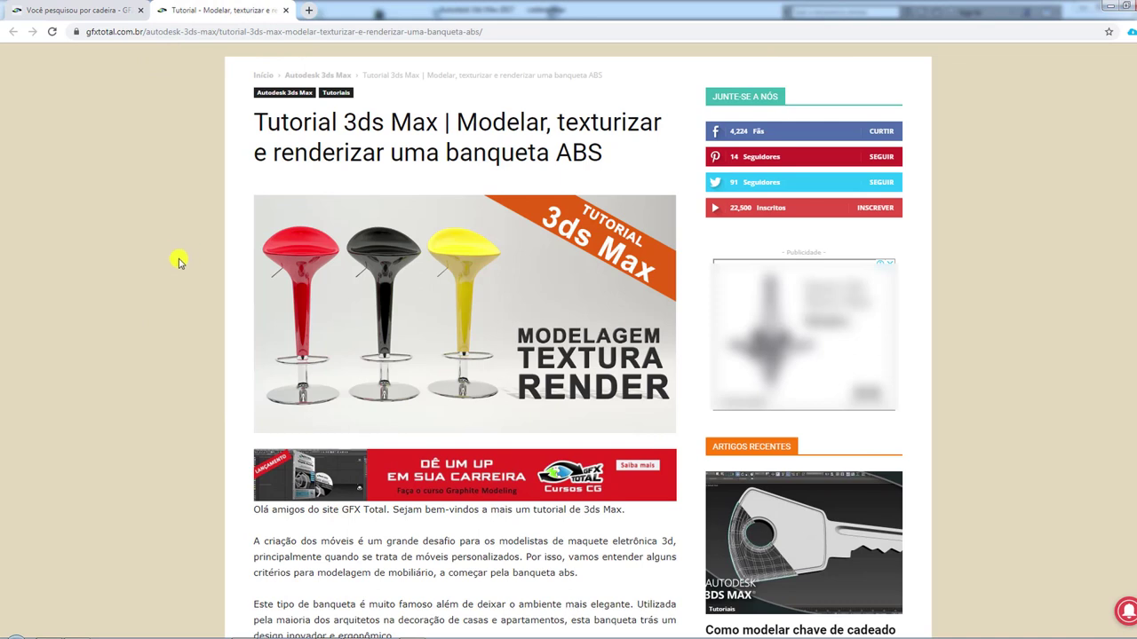
{"action": "scroll", "coordinate": [175, 260], "scroll_direction": "up", "scroll_amount": 3}
{"action": "scroll", "coordinate": [176, 267], "scroll_direction": "down", "scroll_amount": 3}
Step: In 3ds Max, mark the backrest's diagonal lattice strands on the chair photo, then clear them
{"action": "left_click", "coordinate": [241, 636]}
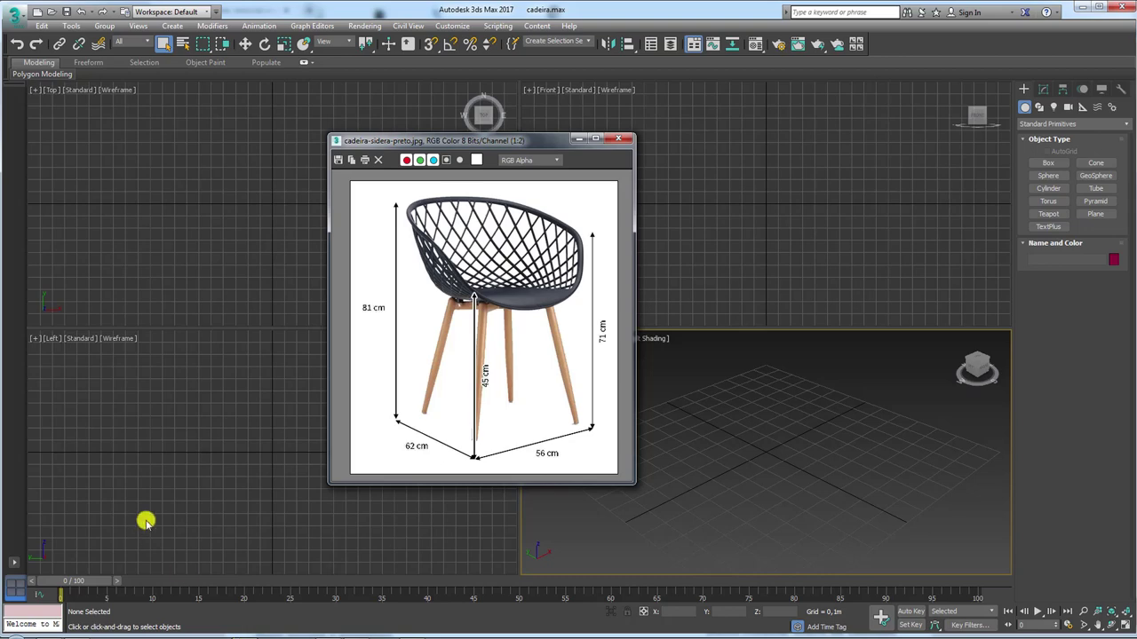
{"action": "mouse_move", "coordinate": [515, 140]}
{"action": "left_mouse_down"}
{"action": "mouse_move", "coordinate": [606, 151]}
{"action": "mouse_move", "coordinate": [579, 136]}
{"action": "left_mouse_up"}
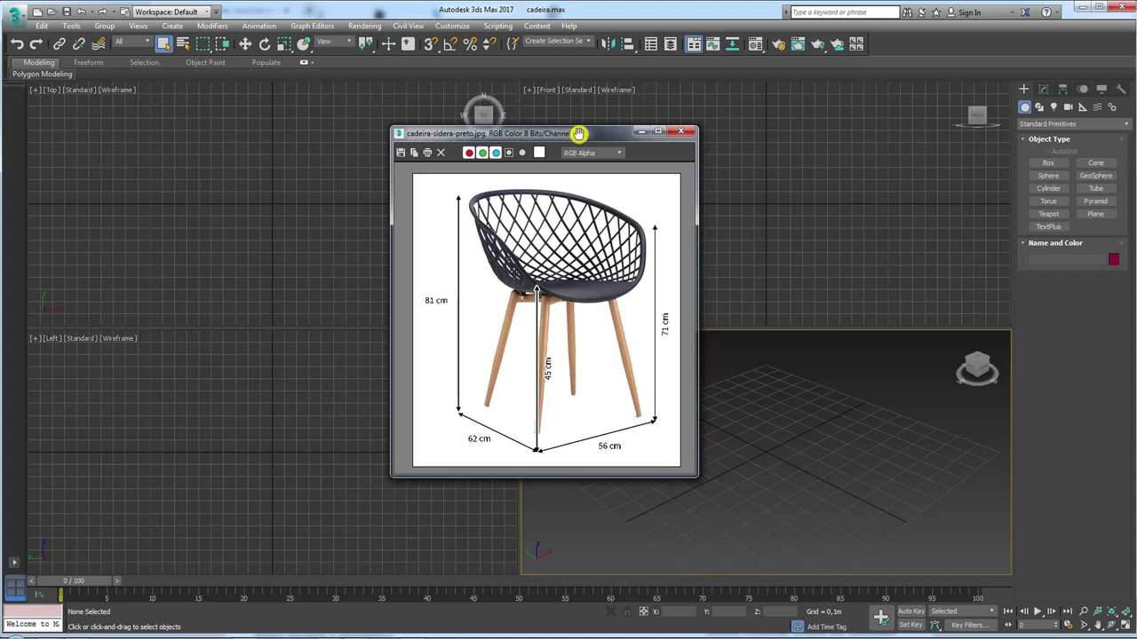
{"action": "left_click_drag", "start_coordinate": [520, 286], "coordinate": [574, 226]}
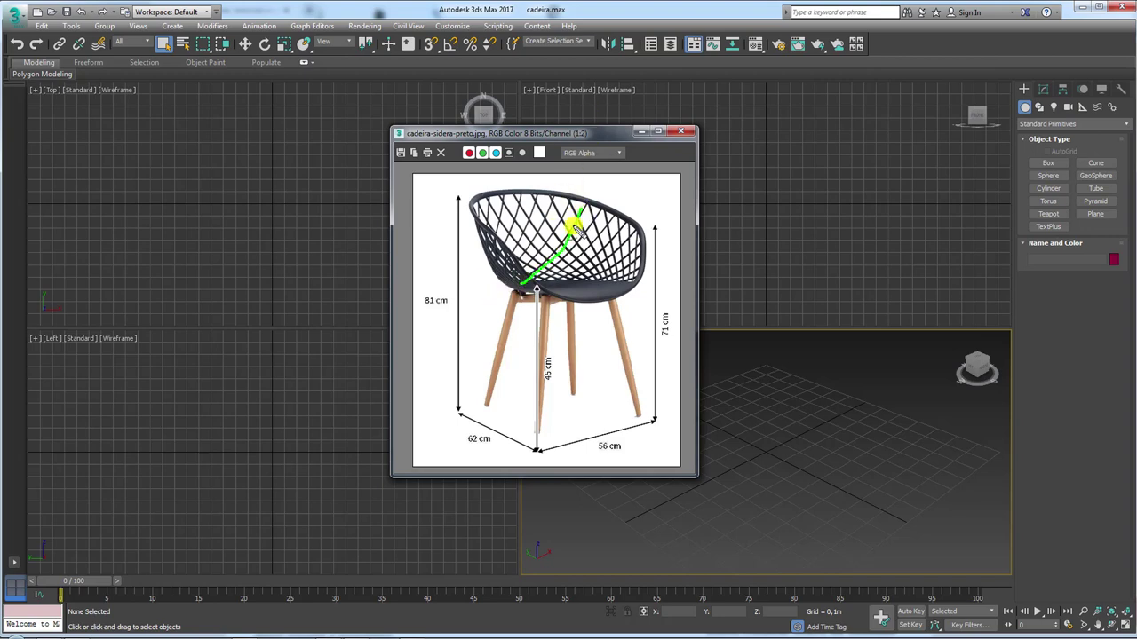
{"action": "left_click_drag", "start_coordinate": [521, 279], "coordinate": [579, 184]}
{"action": "left_click_drag", "start_coordinate": [498, 281], "coordinate": [554, 187]}
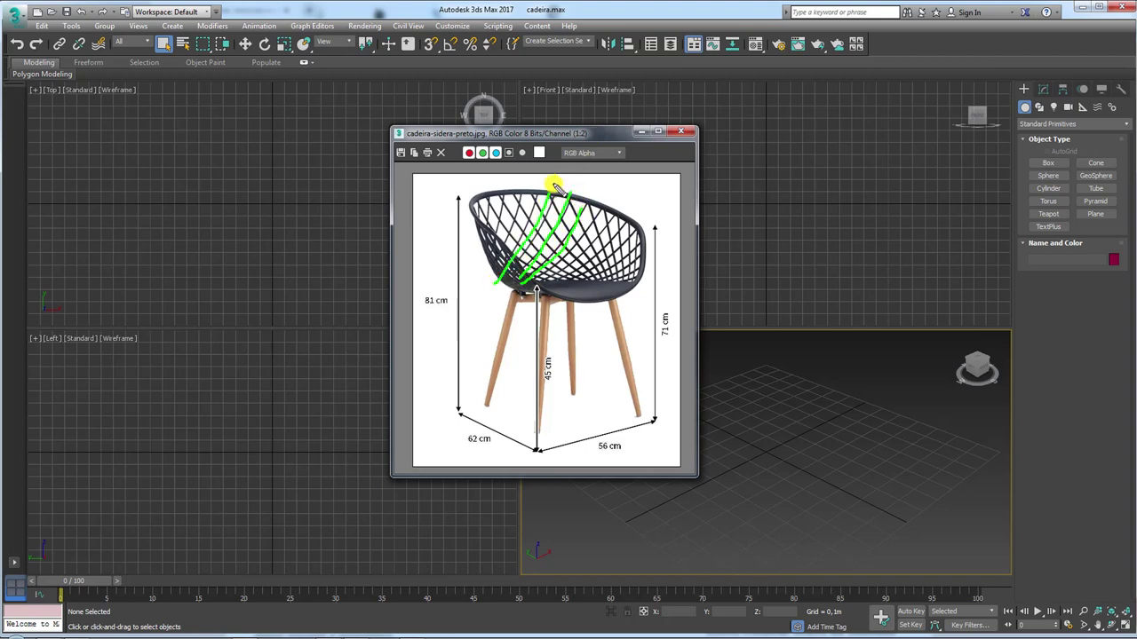
{"action": "left_click_drag", "start_coordinate": [495, 266], "coordinate": [533, 191]}
{"action": "left_click_drag", "start_coordinate": [593, 280], "coordinate": [553, 229]}
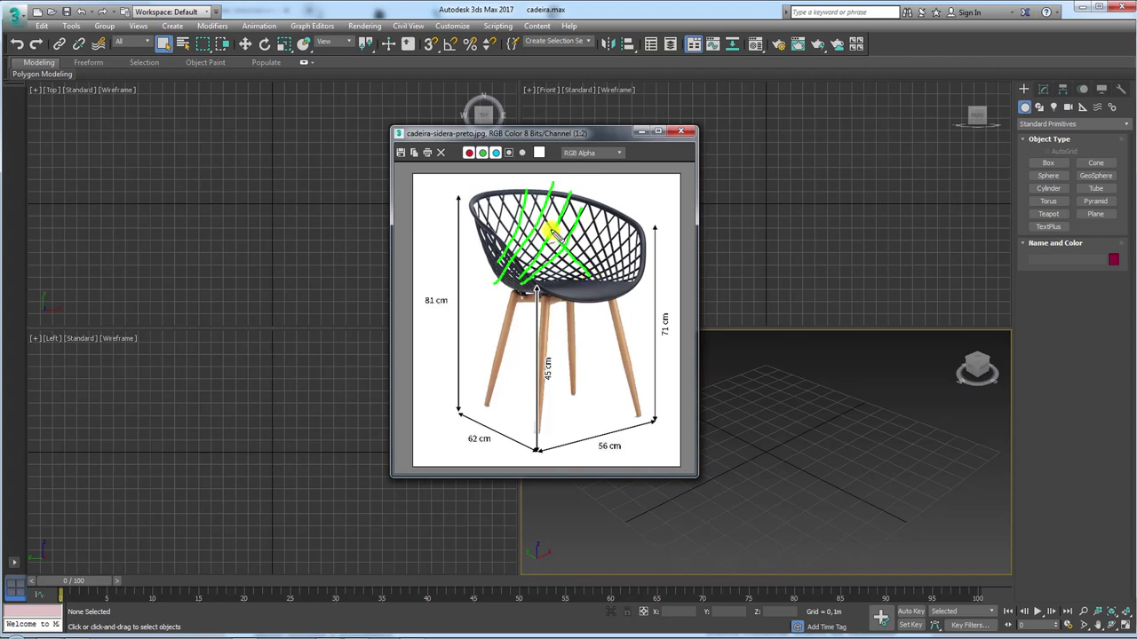
{"action": "left_click_drag", "start_coordinate": [517, 178], "coordinate": [600, 286]}
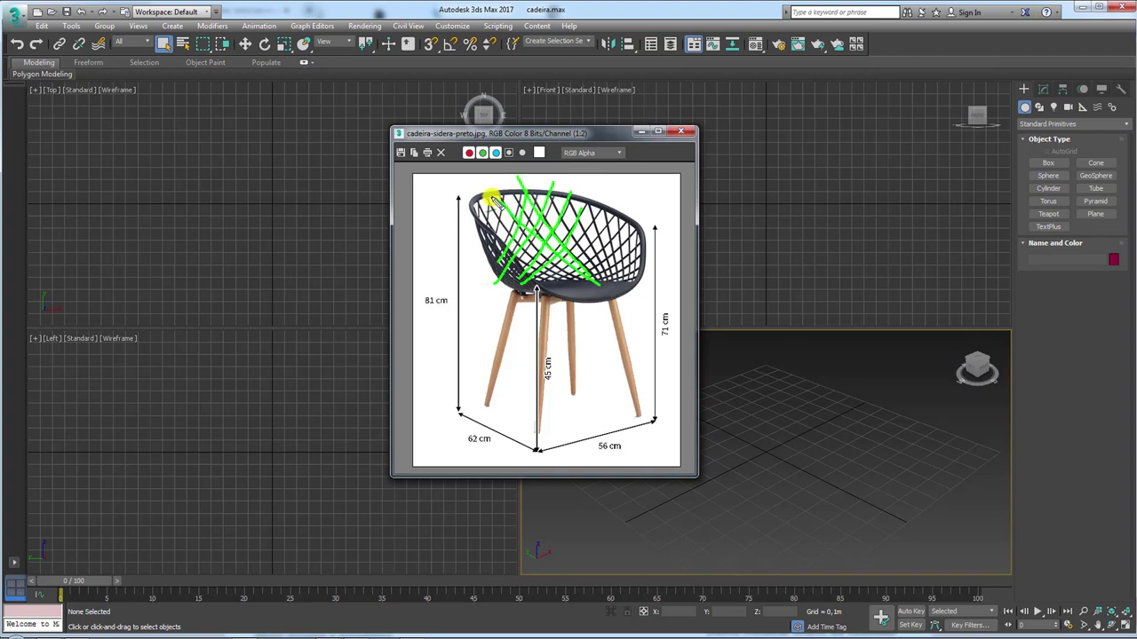
{"action": "key", "text": "e"}
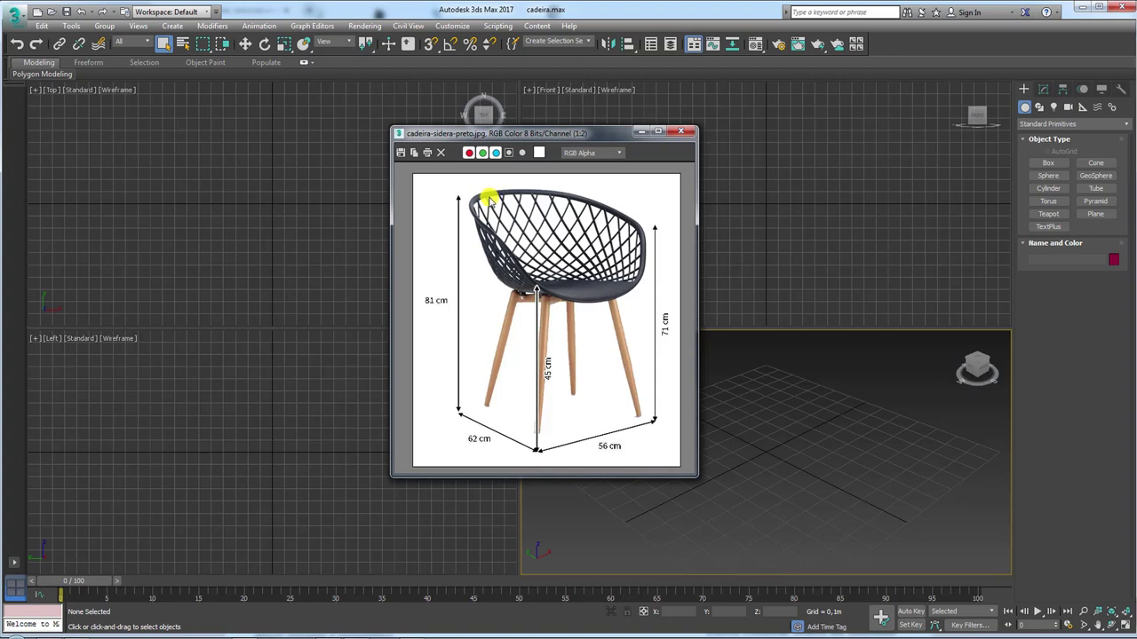
Step: Outline the chair shell on the photo, clear it, and move the photo to the upper left
{"action": "mouse_move", "coordinate": [622, 189]}
{"action": "left_mouse_down"}
{"action": "mouse_move", "coordinate": [591, 318]}
{"action": "mouse_move", "coordinate": [629, 203]}
{"action": "left_mouse_up"}
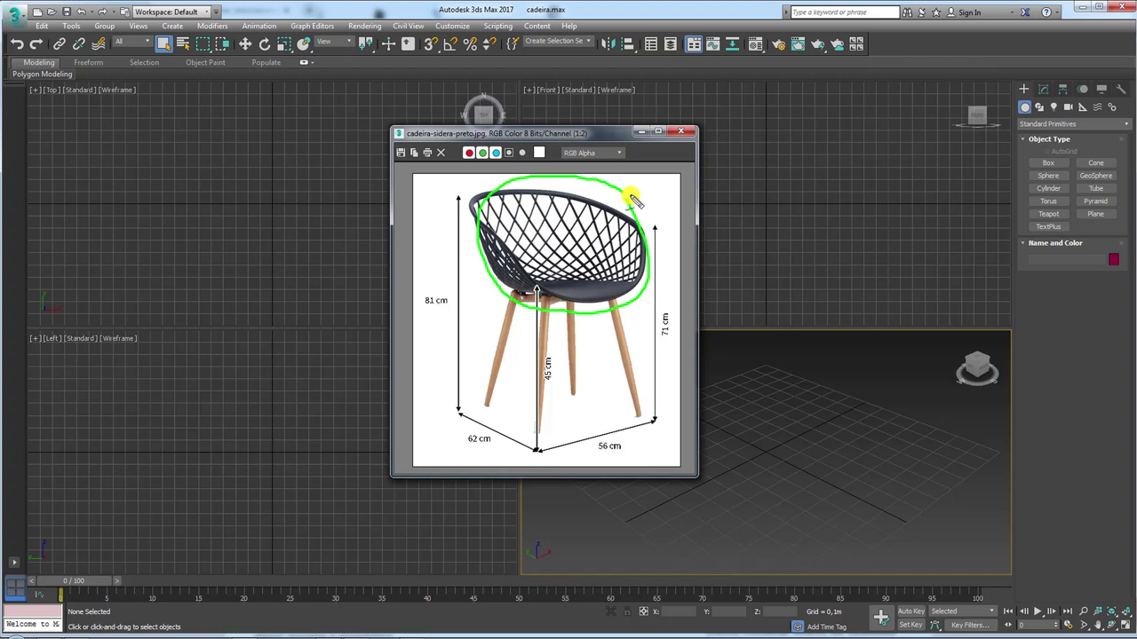
{"action": "key", "text": "e"}
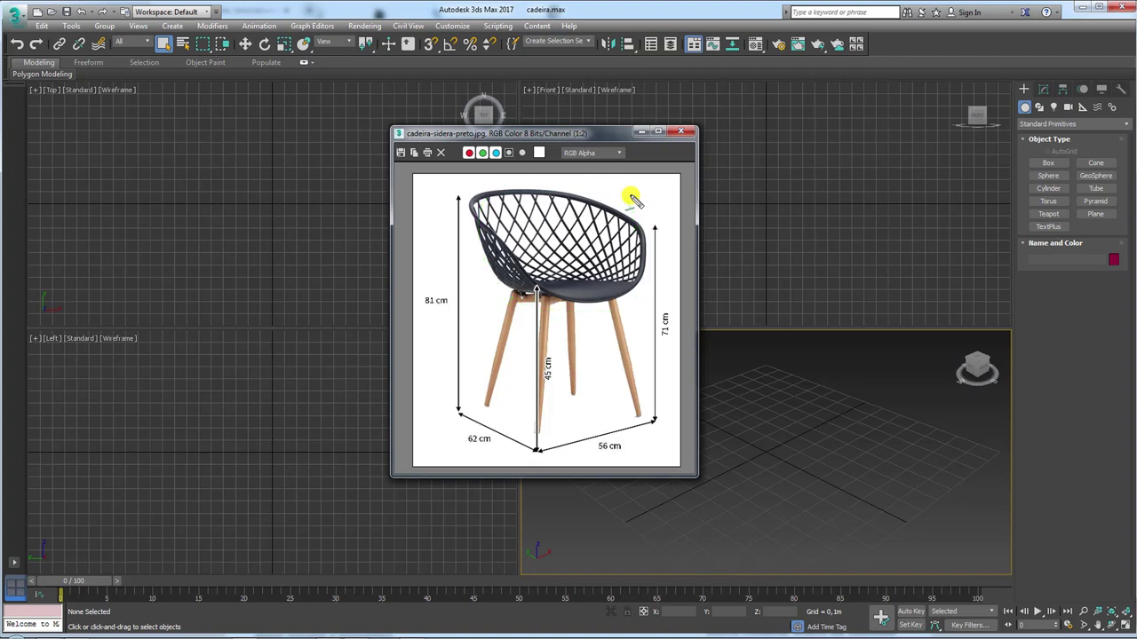
{"action": "left_click_drag", "start_coordinate": [601, 133], "coordinate": [286, 125]}
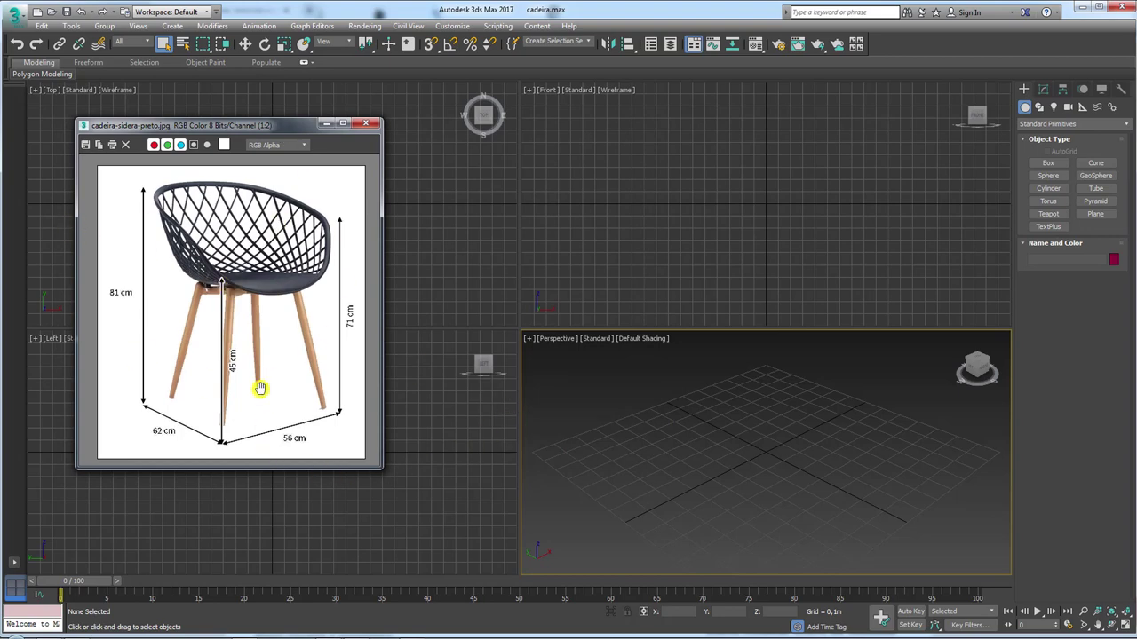
Step: Create a leg cylinder at the origin about 0.817 m tall
{"action": "left_click", "coordinate": [1048, 188]}
{"action": "left_click_drag", "start_coordinate": [779, 465], "coordinate": [782, 471]}
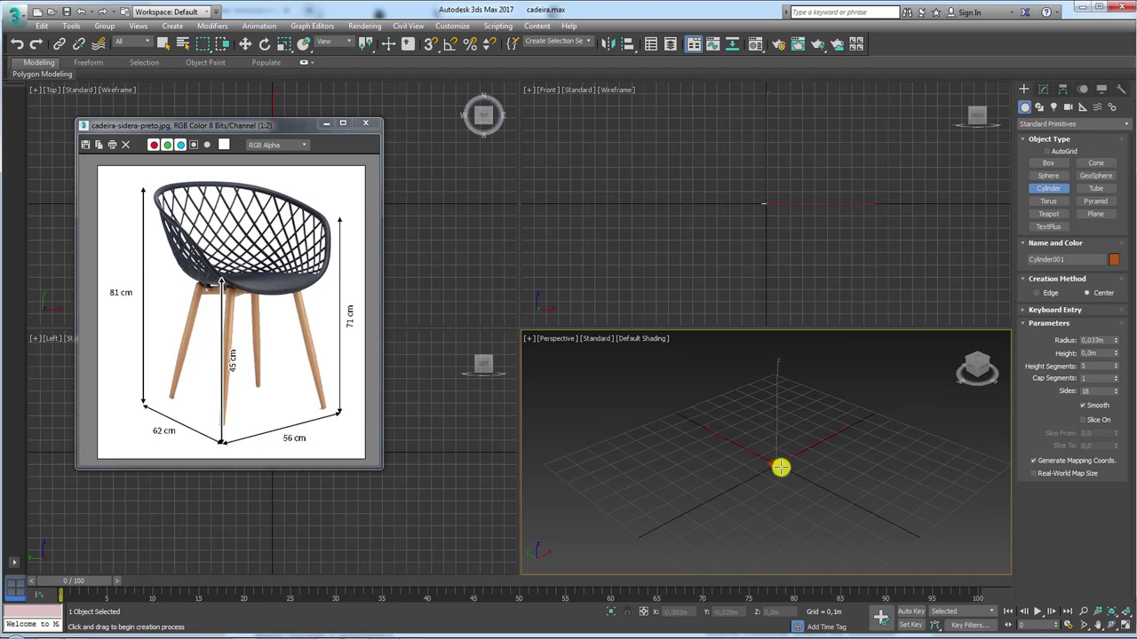
{"action": "left_click", "coordinate": [787, 277]}
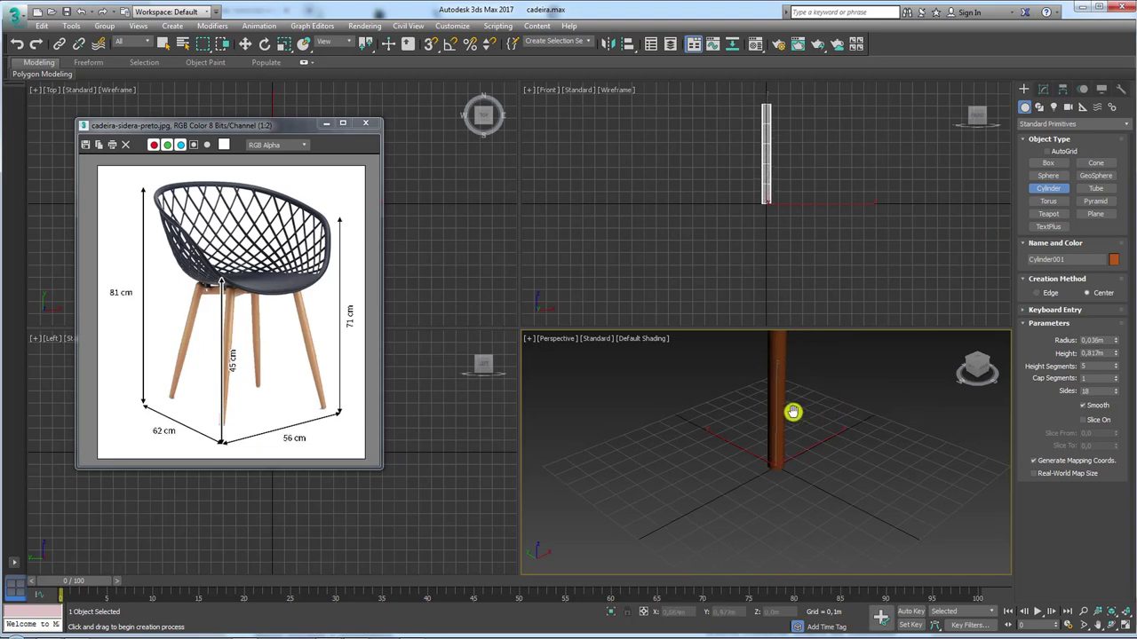
{"action": "scroll", "coordinate": [782, 426], "scroll_direction": "down", "scroll_amount": 3}
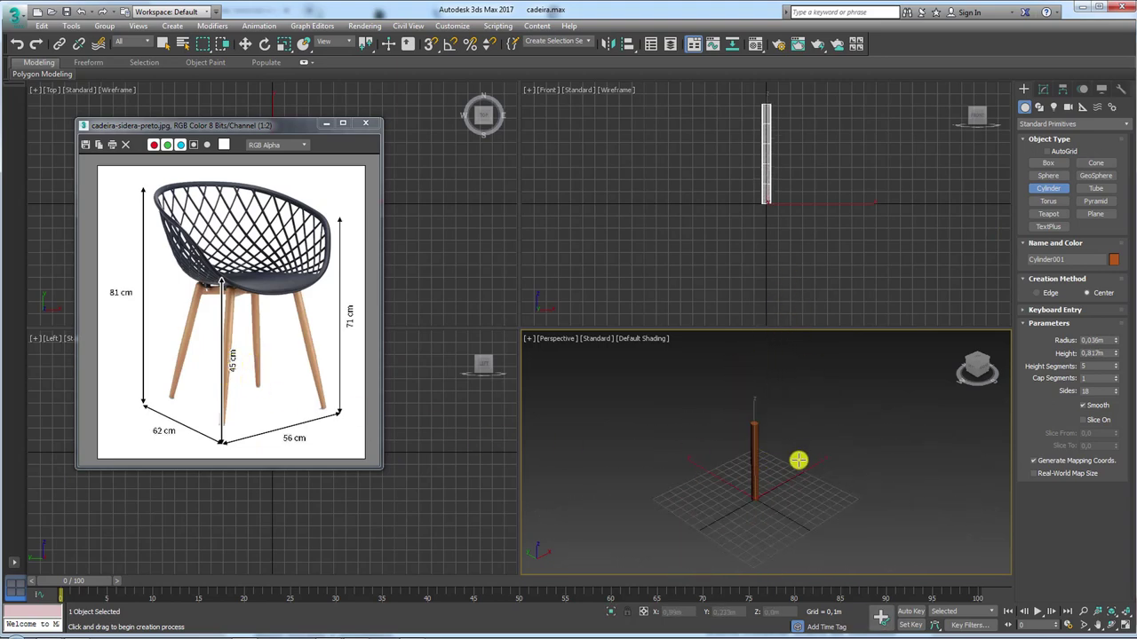
{"action": "middle_click_drag", "start_coordinate": [800, 460], "coordinate": [765, 466]}
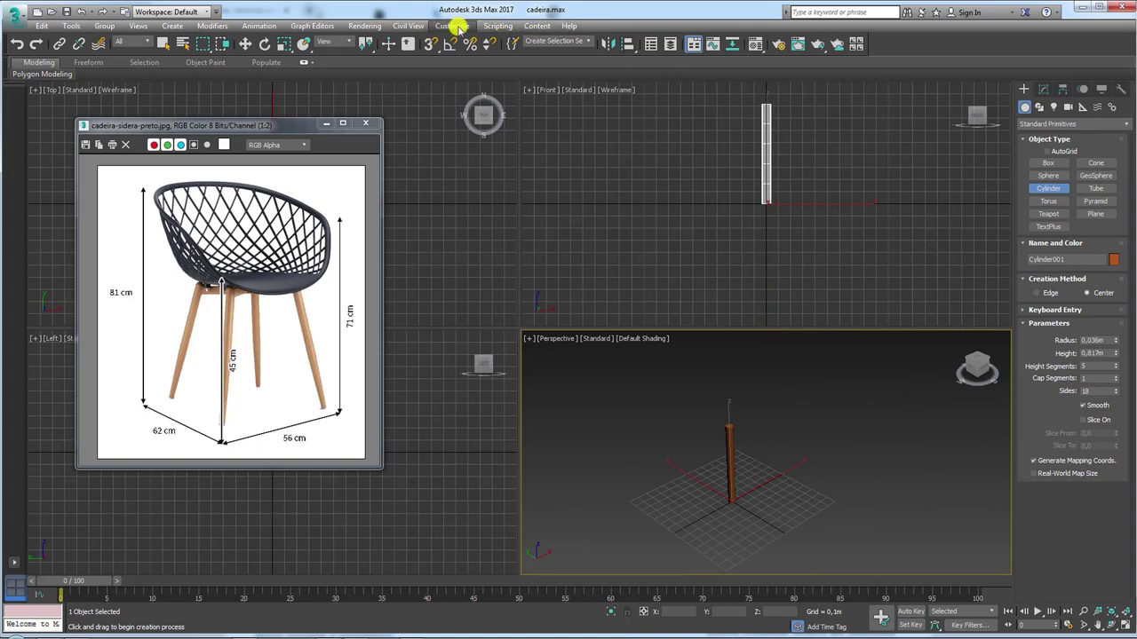
Step: Set both the display units and the system unit to Centimeters in Units Setup
{"action": "left_click", "coordinate": [455, 25]}
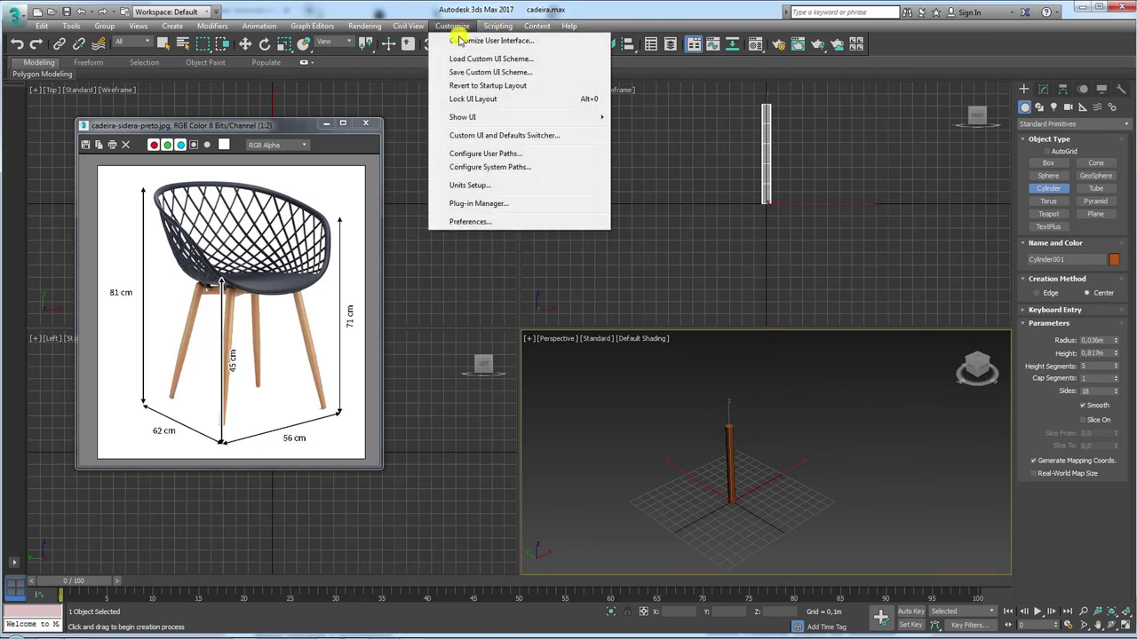
{"action": "left_click", "coordinate": [489, 185]}
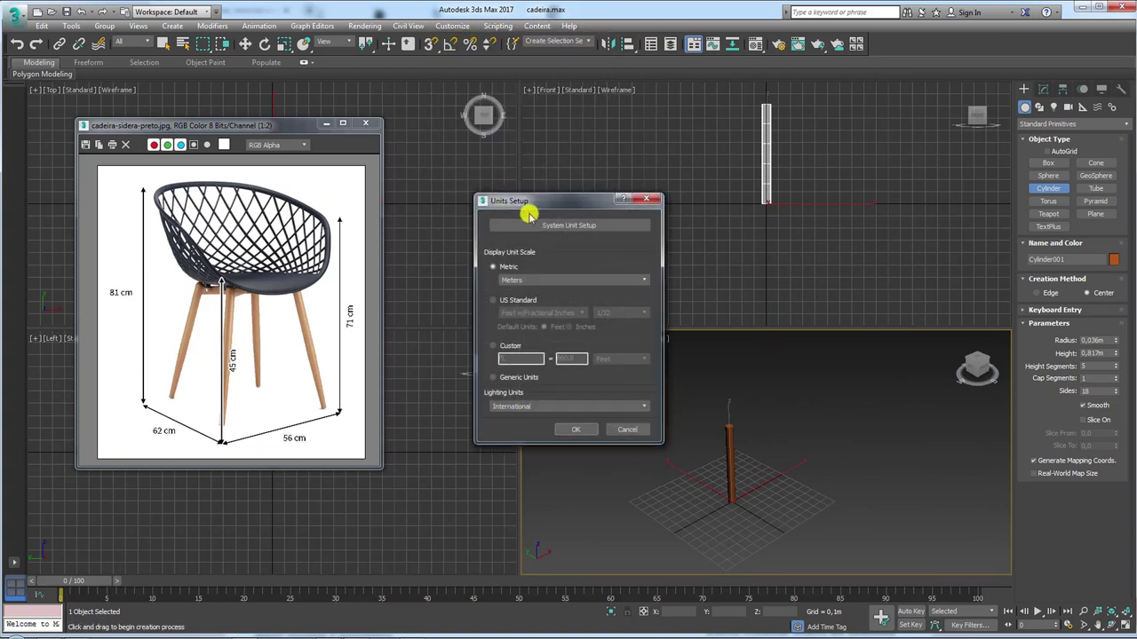
{"action": "left_click", "coordinate": [552, 230]}
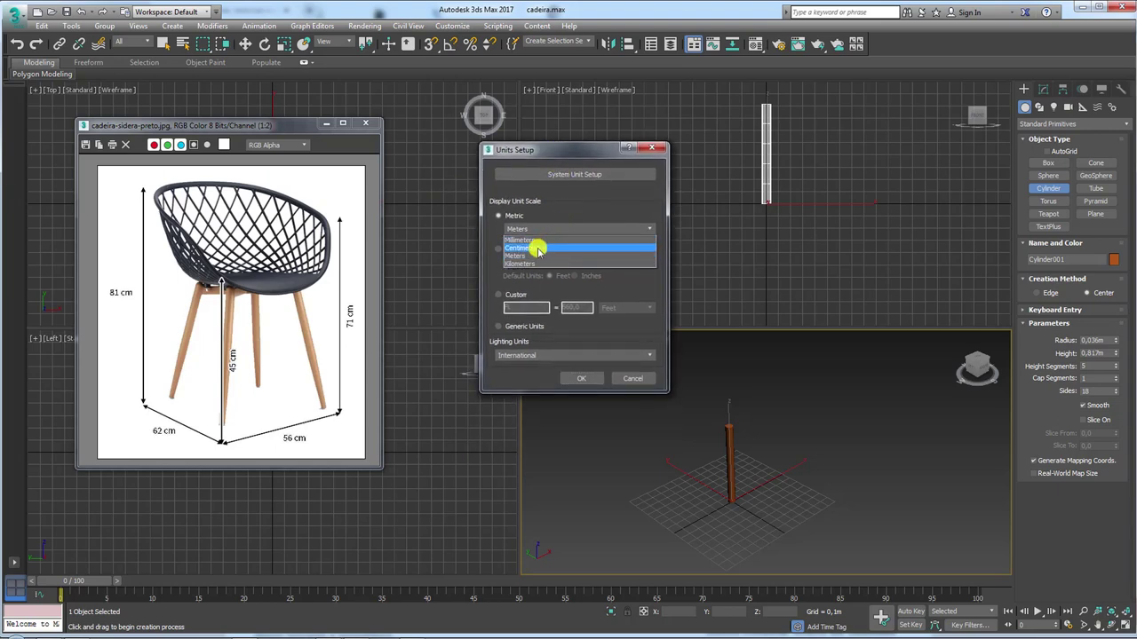
{"action": "left_click", "coordinate": [533, 248]}
{"action": "left_click", "coordinate": [567, 177]}
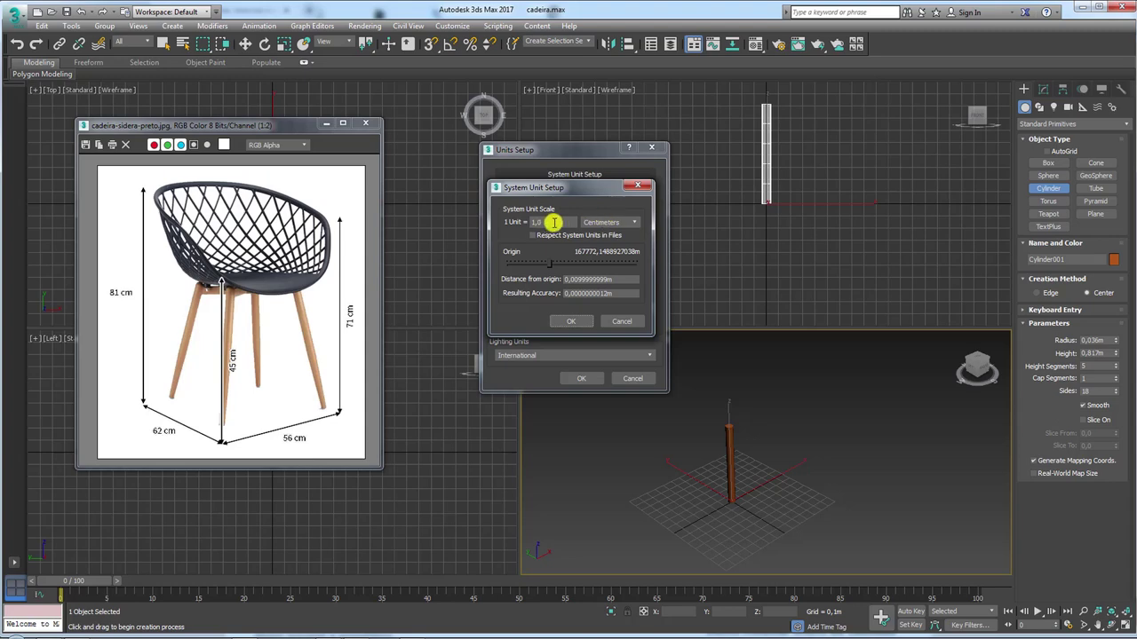
{"action": "left_click_drag", "start_coordinate": [554, 222], "coordinate": [507, 222]}
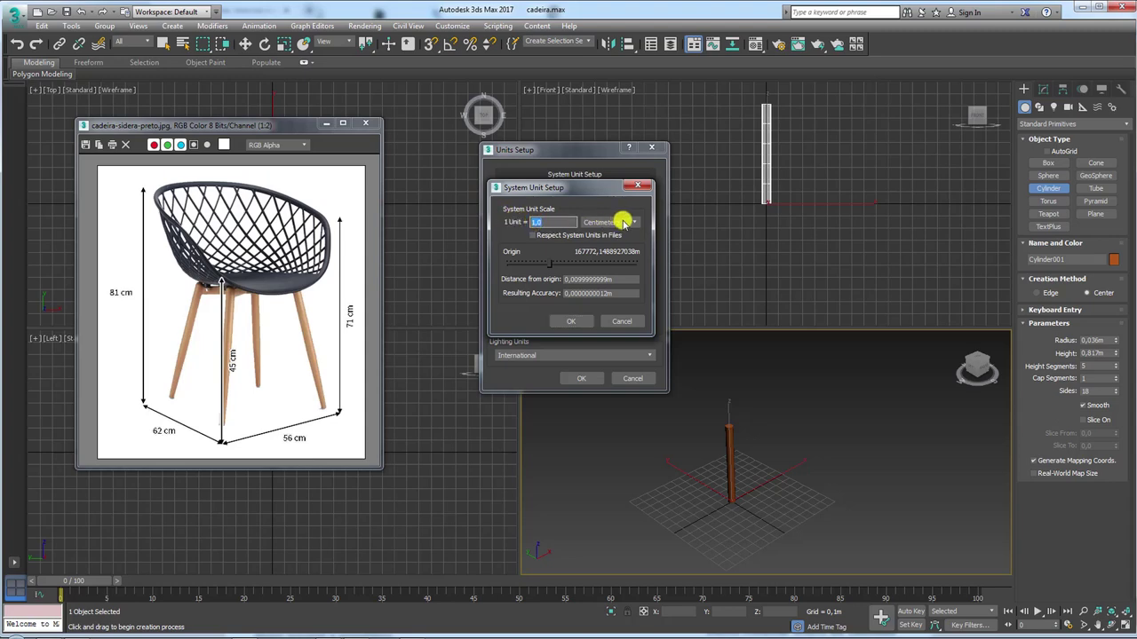
{"action": "left_click", "coordinate": [571, 320]}
{"action": "left_click", "coordinate": [581, 378]}
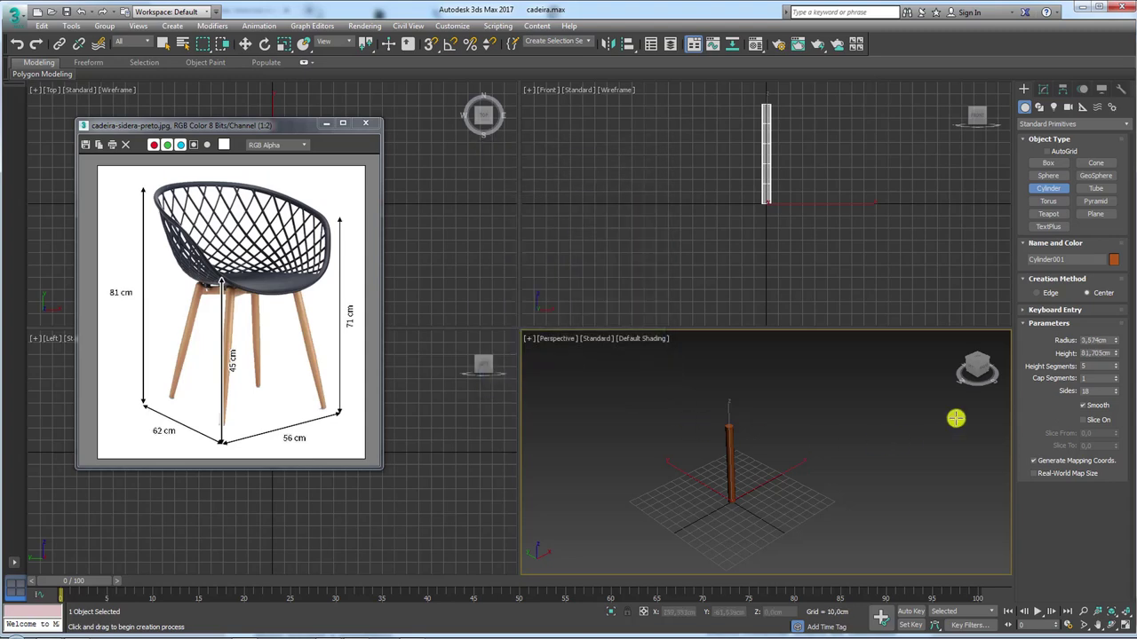
Step: Set the leg cylinder's height to 45 cm and thin its radius to about 1.40 cm
{"action": "left_click", "coordinate": [1043, 90]}
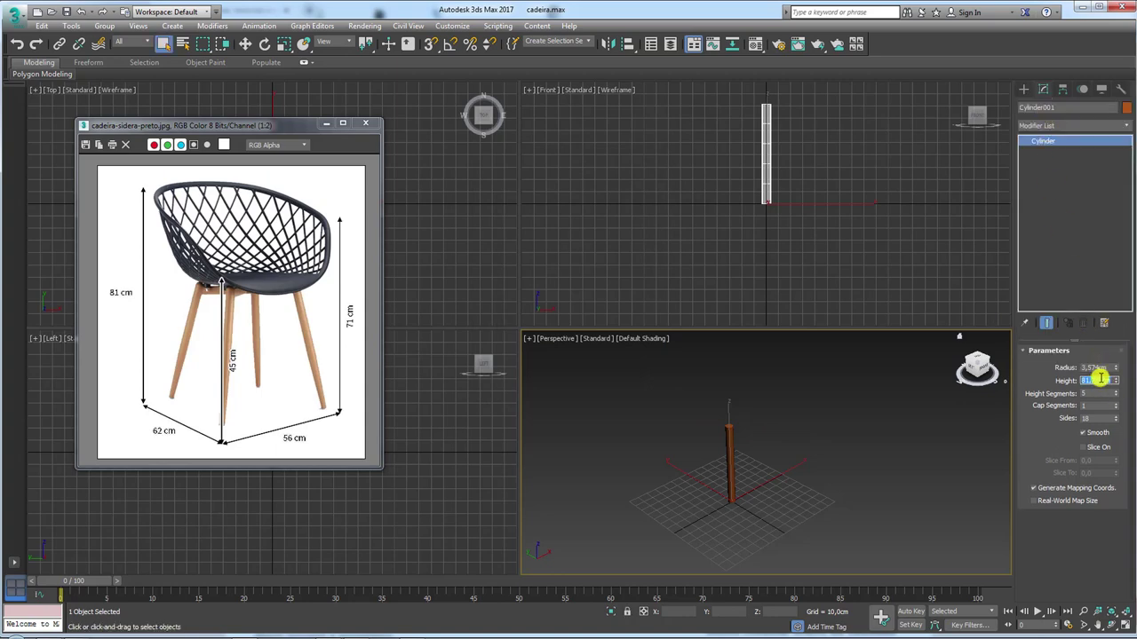
{"action": "type", "text": "45"}
{"action": "key", "text": "Return"}
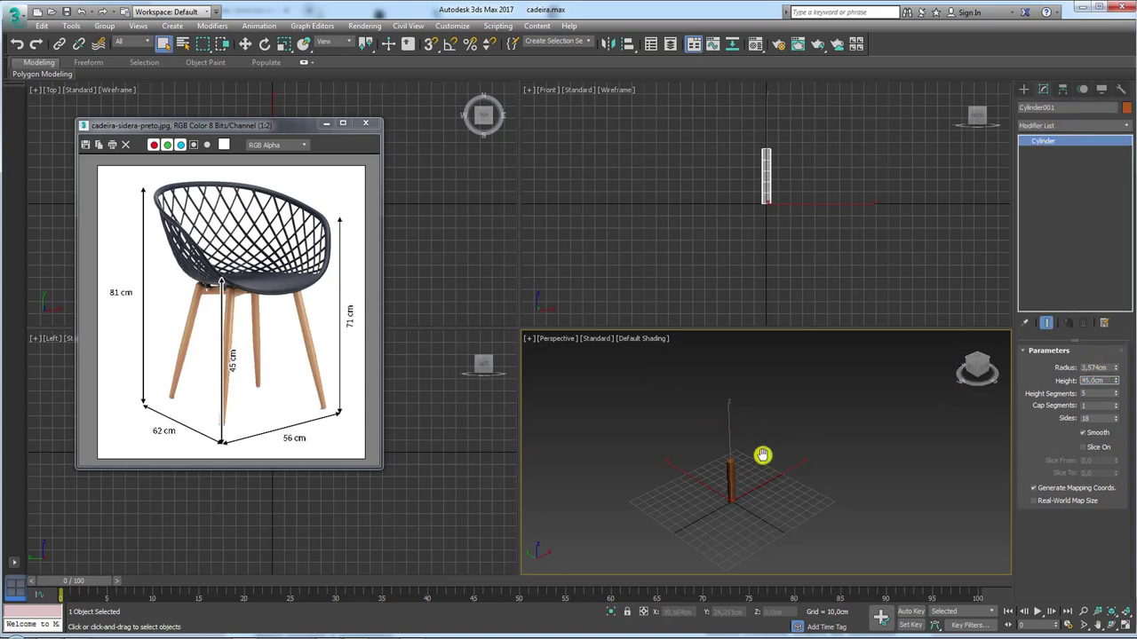
{"action": "scroll", "coordinate": [765, 453], "scroll_direction": "up", "scroll_amount": 4}
{"action": "scroll", "coordinate": [779, 444], "scroll_direction": "up", "scroll_amount": 2}
{"action": "left_click_drag", "start_coordinate": [1115, 367], "coordinate": [1107, 404]}
{"action": "middle_click_drag", "start_coordinate": [708, 457], "coordinate": [756, 465], "text": "alt"}
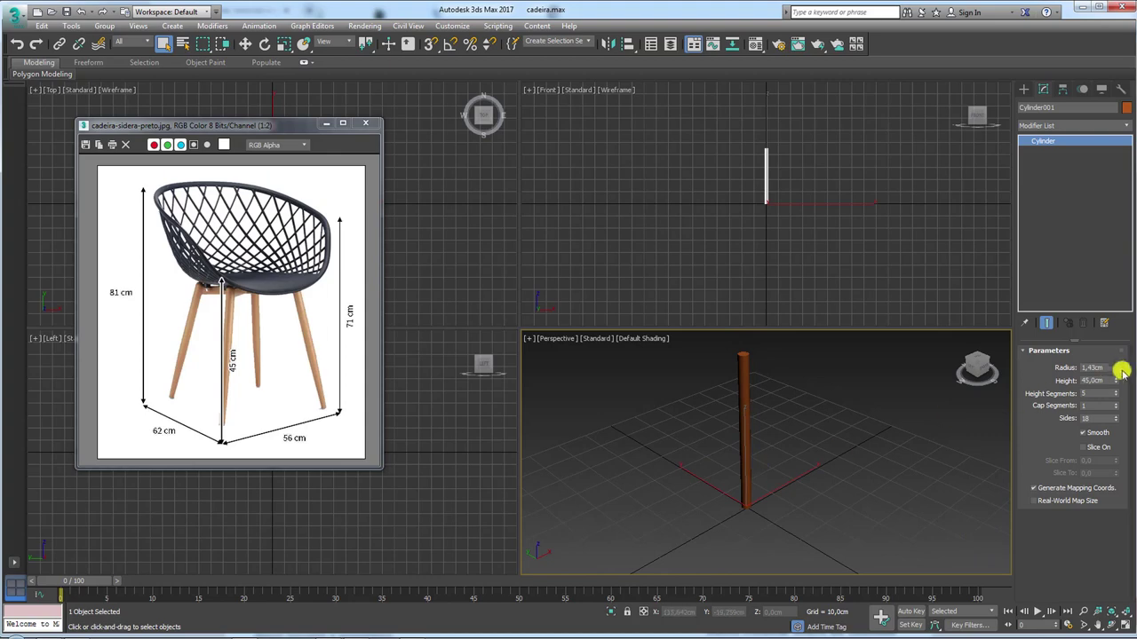
{"action": "left_click_drag", "start_coordinate": [1115, 367], "coordinate": [1118, 368]}
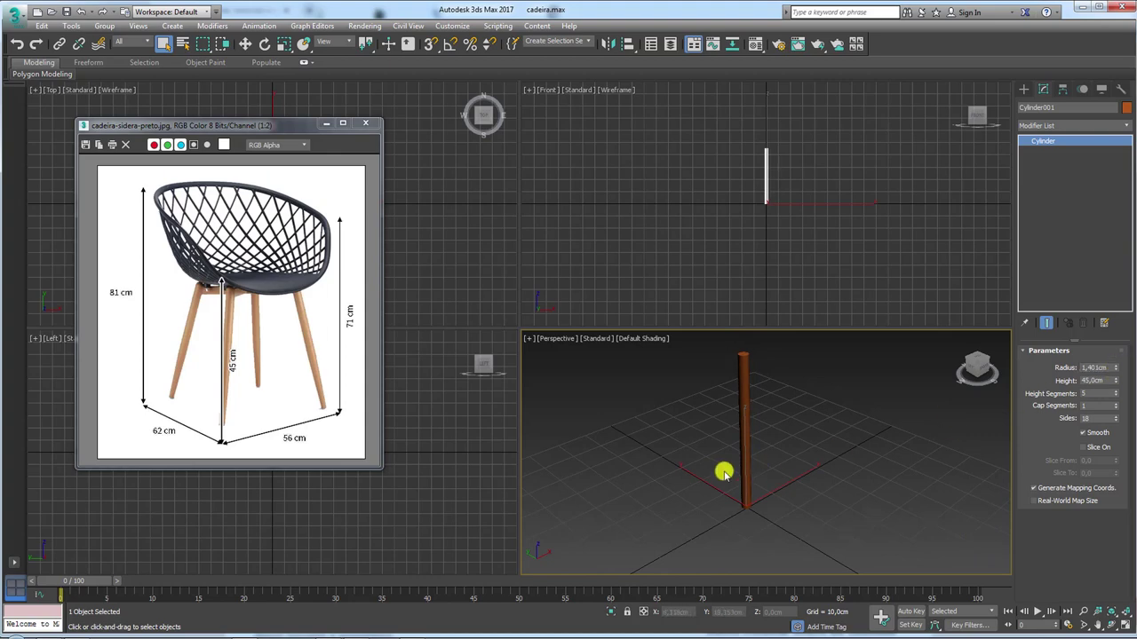
Step: Turn on edged faces and give the cylinder 16 sides
{"action": "middle_click_drag", "start_coordinate": [723, 471], "coordinate": [729, 475], "text": "alt"}
{"action": "key", "text": "F4"}
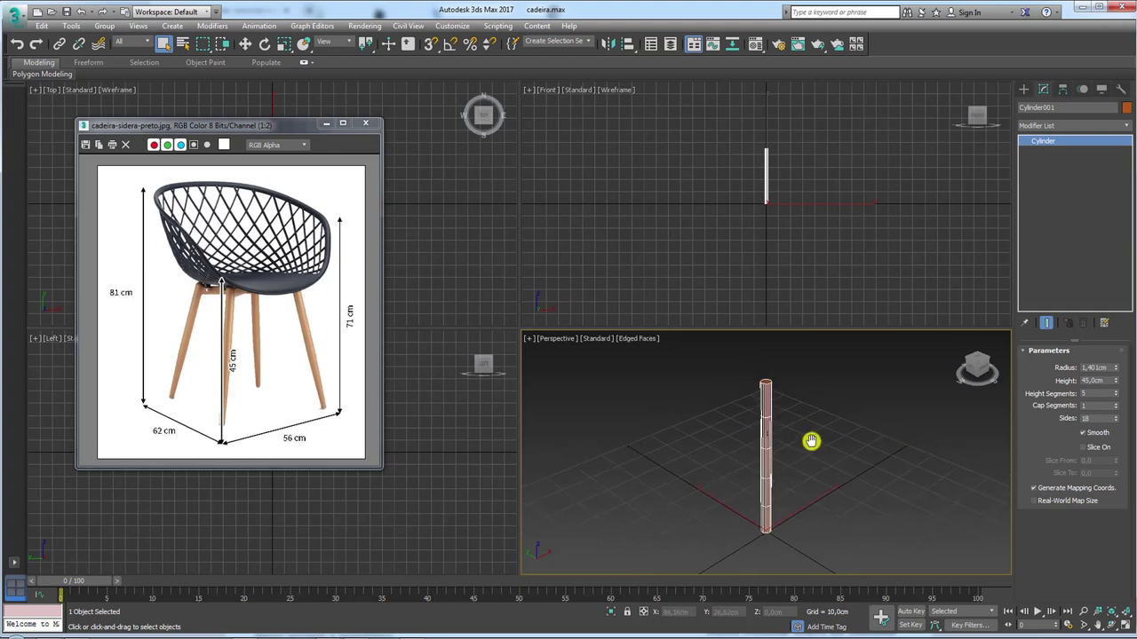
{"action": "middle_click_drag", "start_coordinate": [804, 426], "coordinate": [807, 436], "text": "alt"}
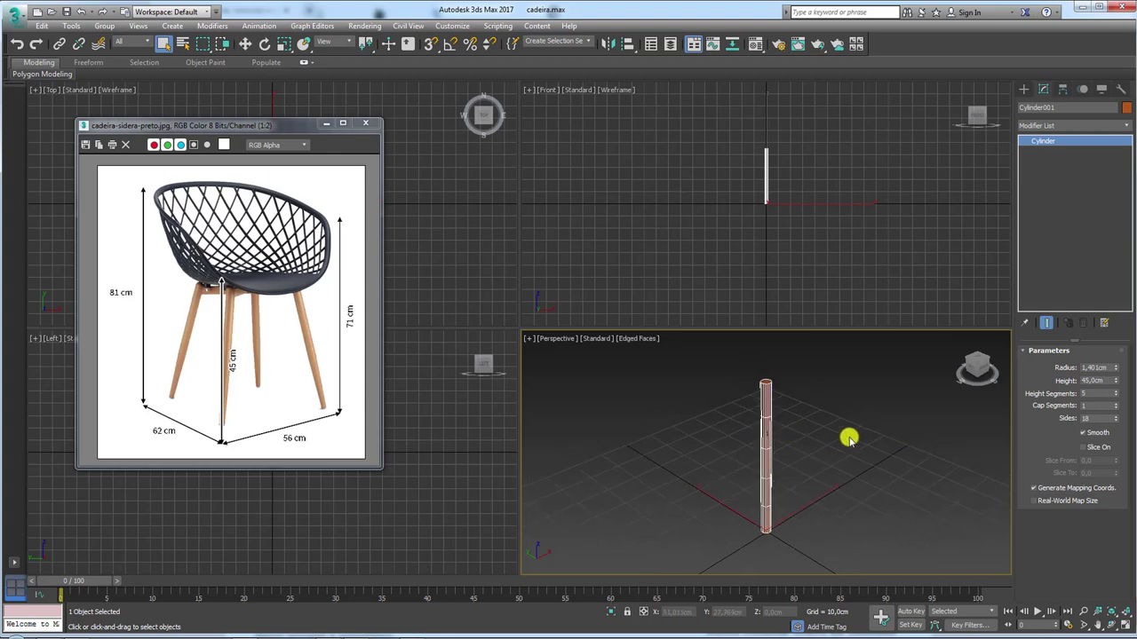
{"action": "double_click", "coordinate": [1094, 418]}
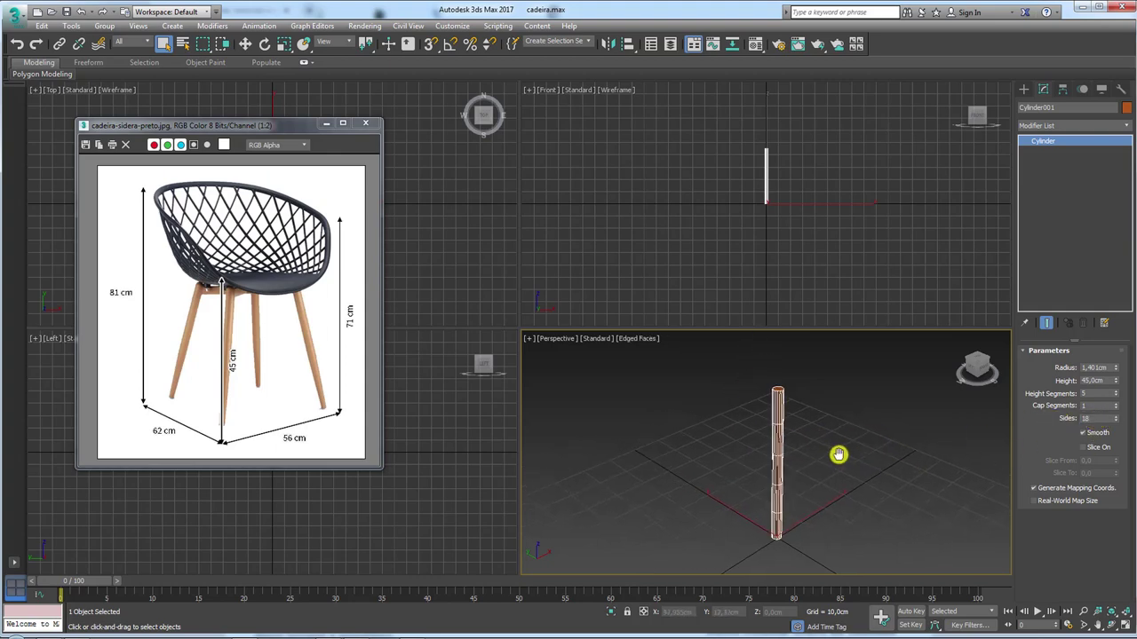
{"action": "scroll", "coordinate": [817, 435], "scroll_direction": "up", "scroll_amount": 3}
{"action": "scroll", "coordinate": [794, 409], "scroll_direction": "up", "scroll_amount": 3}
{"action": "double_click", "coordinate": [1093, 419]}
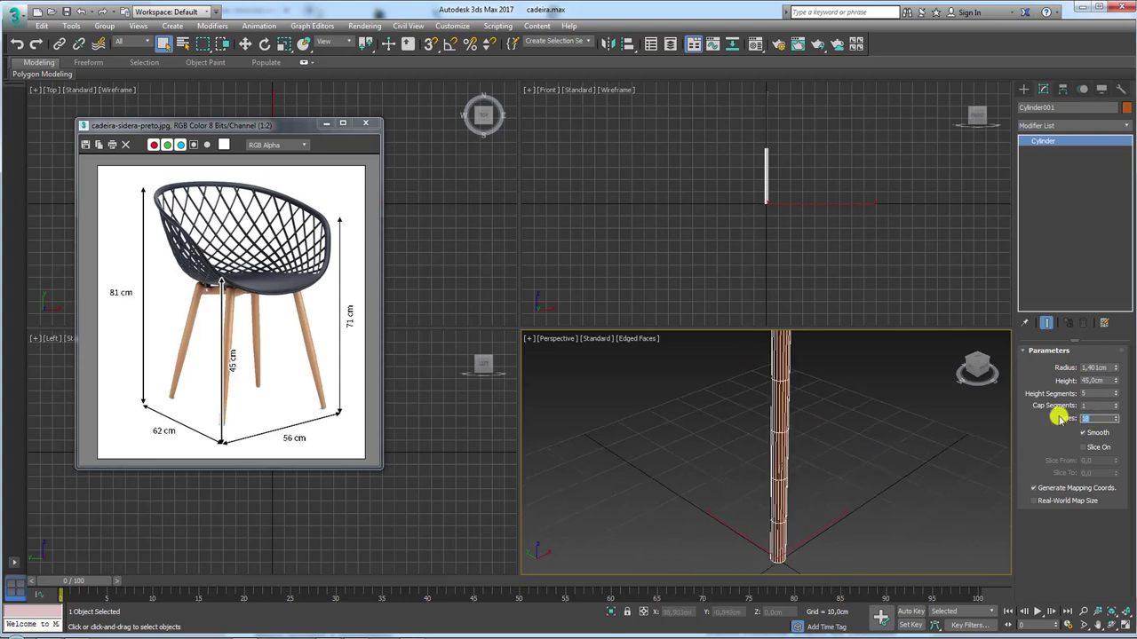
{"action": "type", "text": "16"}
{"action": "key", "text": "Return"}
Step: Raise the height segments to 32 and maximize the Perspective viewport
{"action": "middle_click_drag", "start_coordinate": [817, 410], "coordinate": [795, 423]}
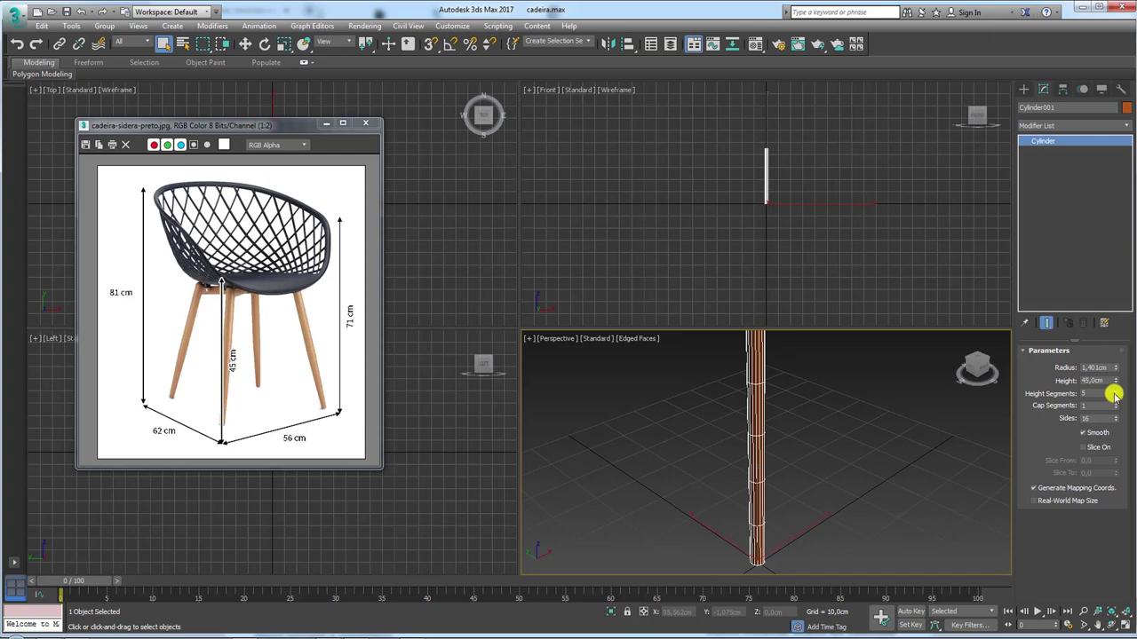
{"action": "left_click_drag", "start_coordinate": [1116, 394], "coordinate": [1112, 383]}
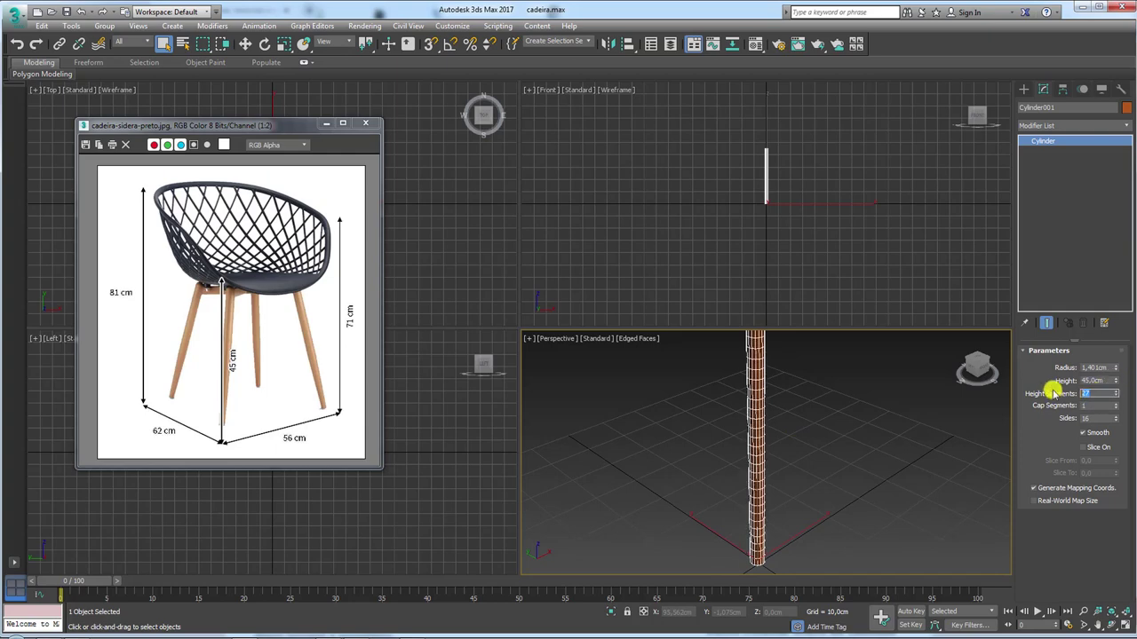
{"action": "scroll", "coordinate": [844, 455], "scroll_direction": "down", "scroll_amount": 2}
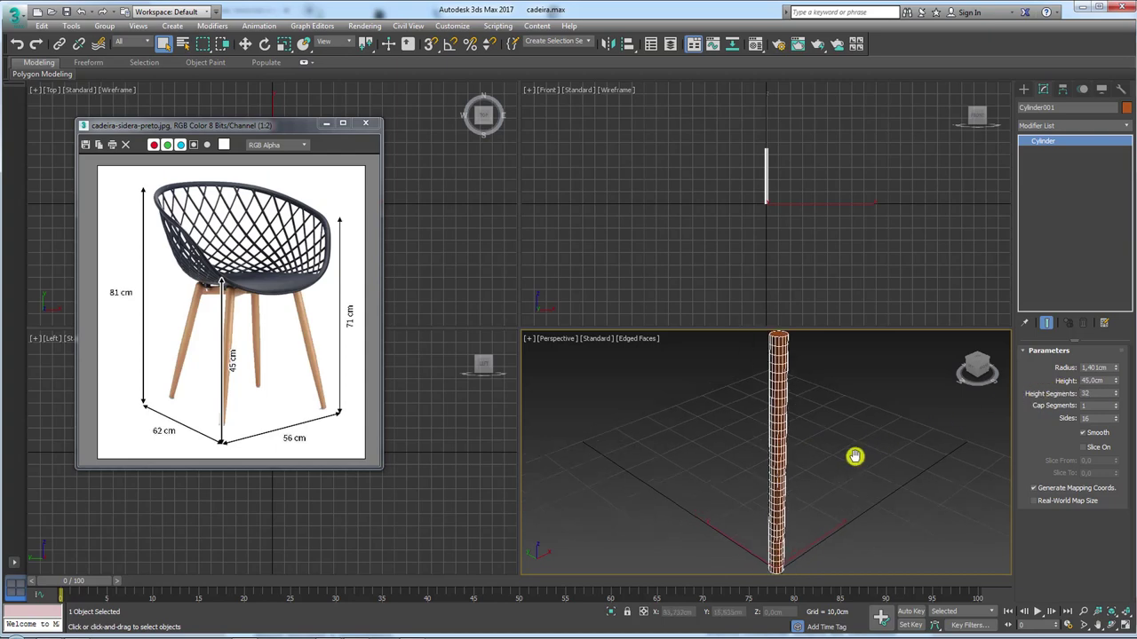
{"action": "scroll", "coordinate": [855, 459], "scroll_direction": "down", "scroll_amount": 2}
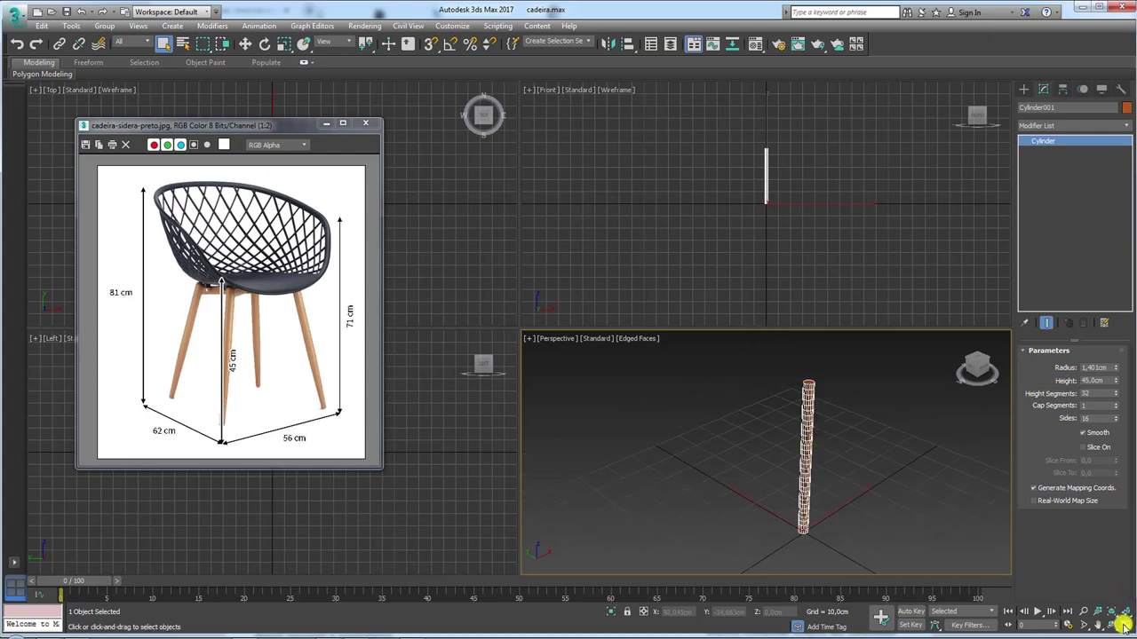
{"action": "left_click", "coordinate": [1123, 624]}
{"action": "middle_click_drag", "start_coordinate": [787, 436], "coordinate": [718, 304], "text": "alt"}
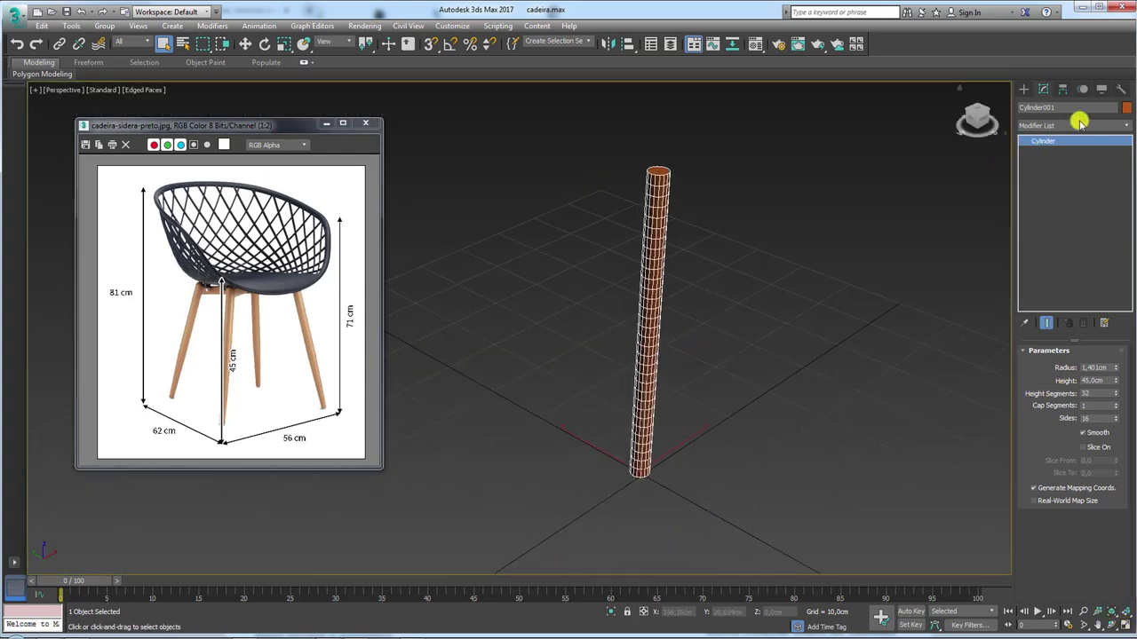
Step: Add an FFD 3x3x3 modifier to the leg at the Control Points level
{"action": "left_click", "coordinate": [1126, 125]}
{"action": "left_click_drag", "start_coordinate": [1126, 156], "coordinate": [1125, 219]}
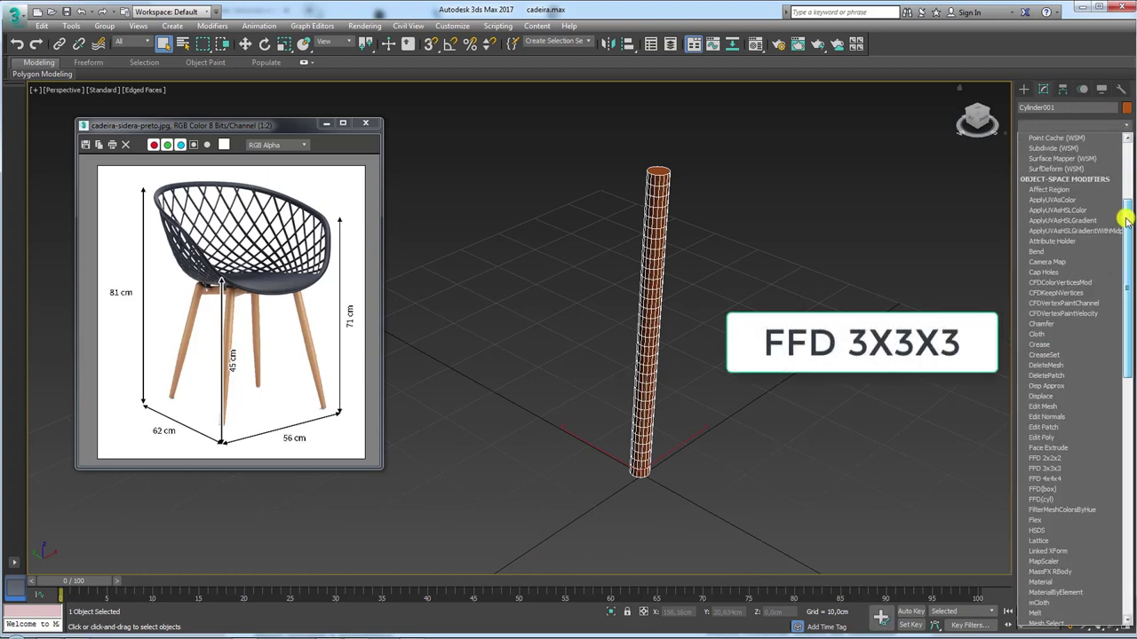
{"action": "left_click", "coordinate": [1065, 468]}
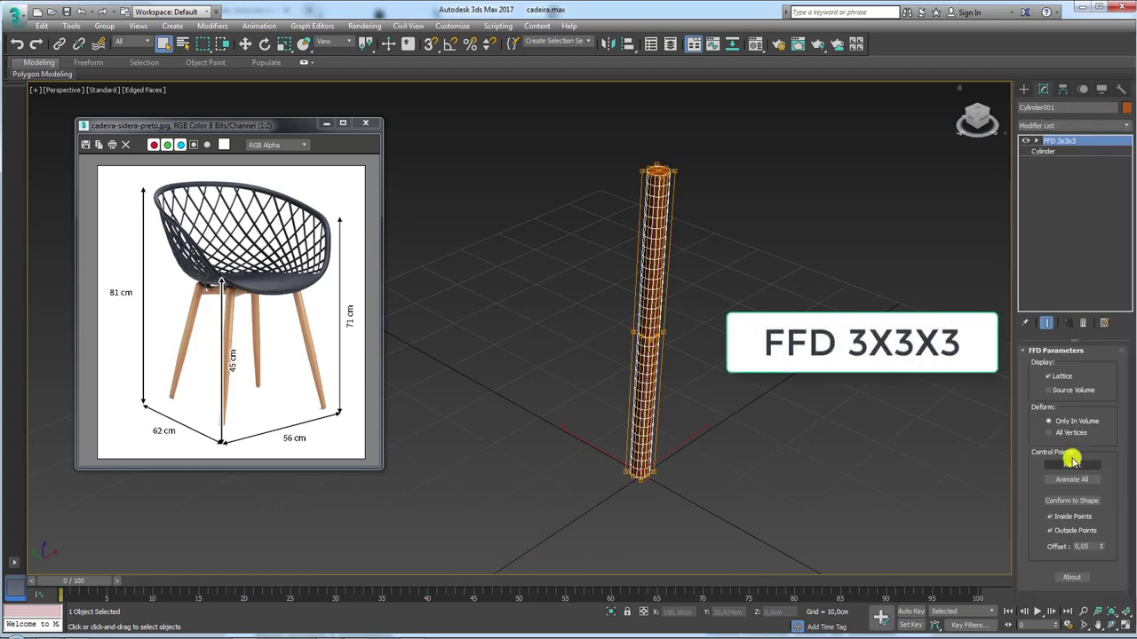
{"action": "left_click", "coordinate": [1037, 142]}
{"action": "left_click", "coordinate": [1069, 151]}
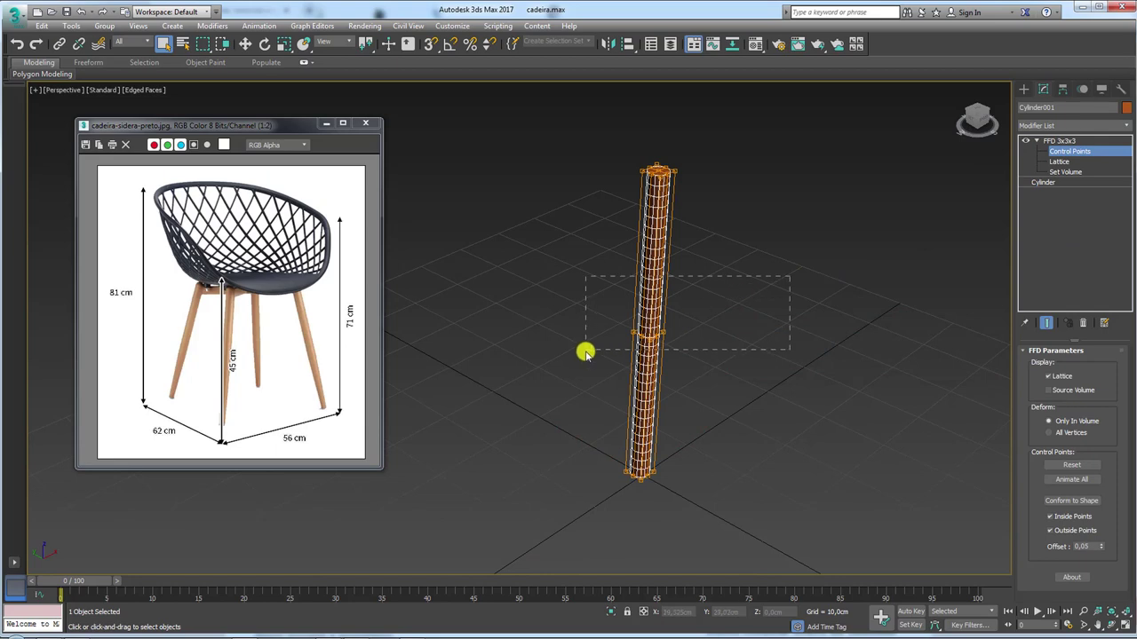
Step: Scale the middle ring of FFD control points down slightly
{"action": "left_click_drag", "start_coordinate": [789, 277], "coordinate": [585, 353]}
{"action": "key", "text": "e"}
{"action": "key", "text": "r"}
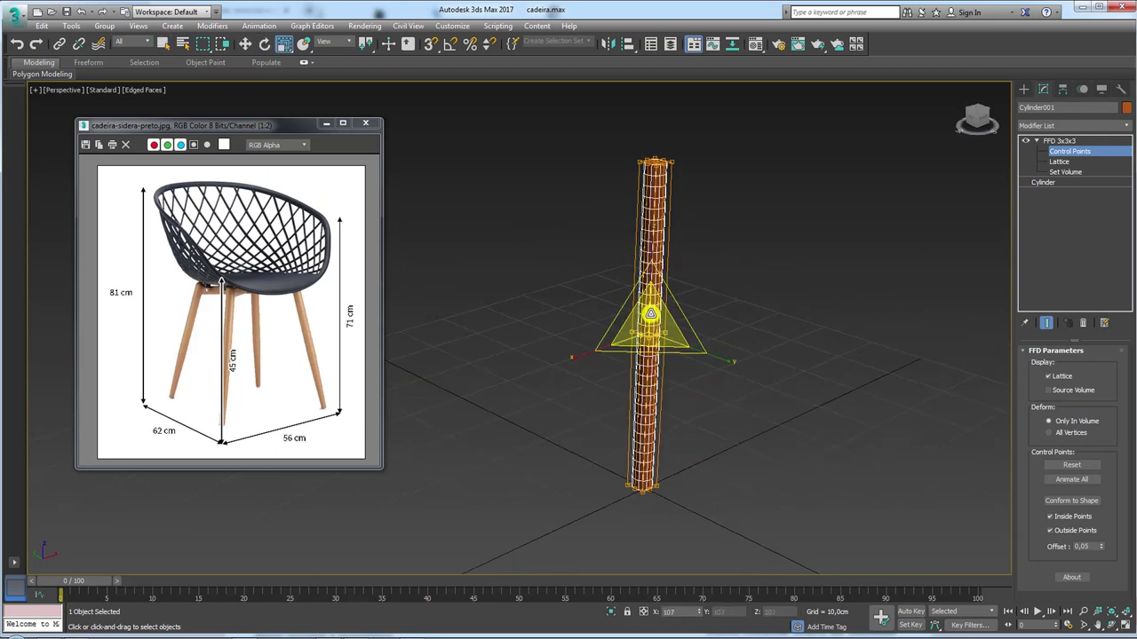
{"action": "left_click_drag", "start_coordinate": [651, 313], "coordinate": [682, 380]}
Step: Scale the bottom control points inward so the leg tapers toward its base
{"action": "left_click_drag", "start_coordinate": [477, 557], "coordinate": [348, 554]}
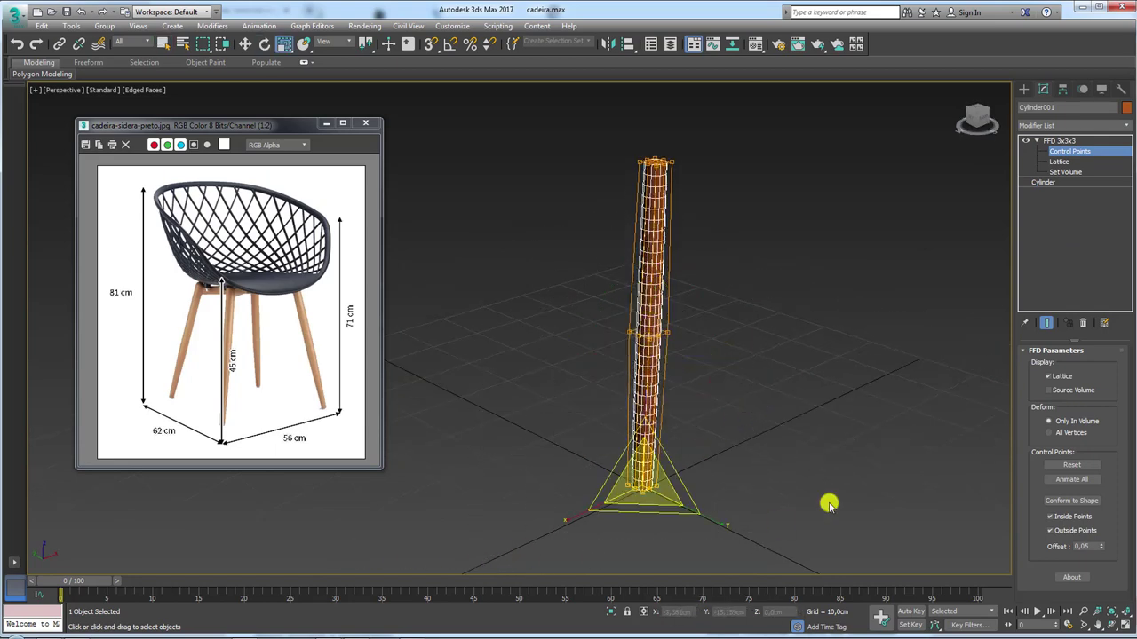
{"action": "scroll", "coordinate": [754, 449], "scroll_direction": "up", "scroll_amount": 1}
{"action": "left_click_drag", "start_coordinate": [649, 463], "coordinate": [657, 597]}
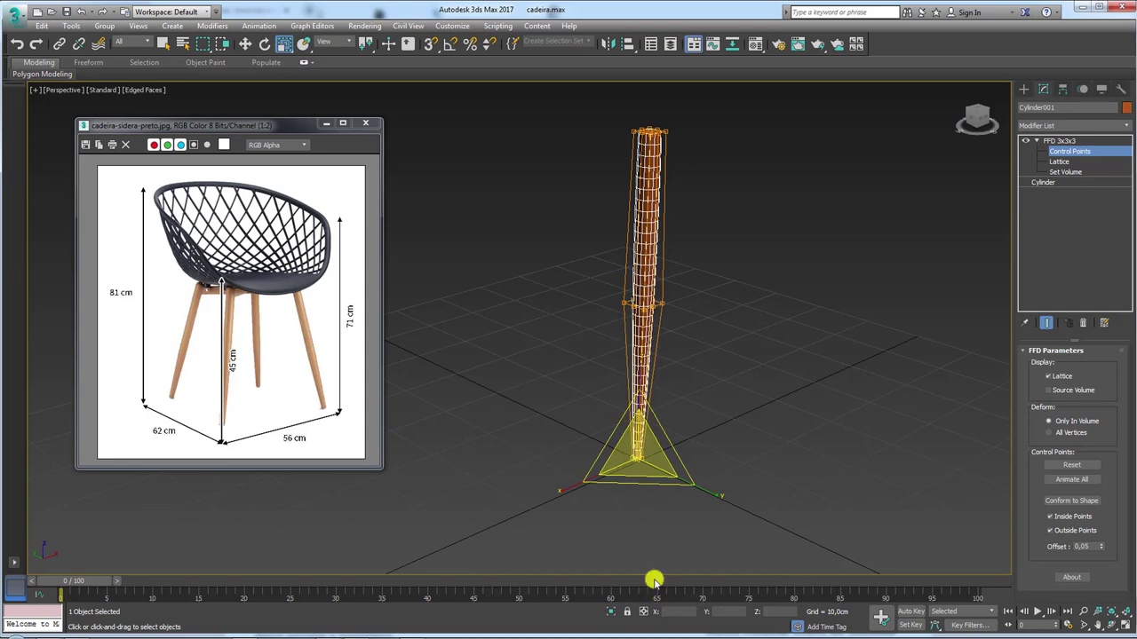
{"action": "mouse_move", "coordinate": [624, 284]}
{"action": "middle_mouse_down", "text": "alt"}
{"action": "mouse_move", "coordinate": [675, 336]}
{"action": "mouse_move", "coordinate": [657, 319]}
{"action": "middle_mouse_up", "text": "alt"}
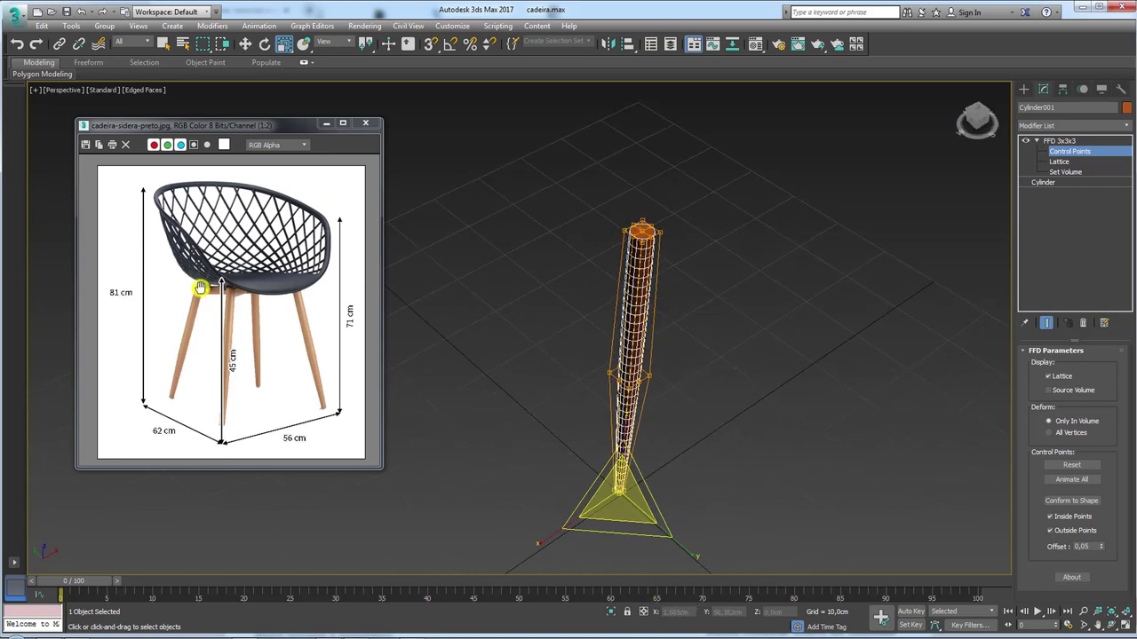
{"action": "scroll", "coordinate": [201, 287], "scroll_direction": "up", "scroll_amount": 3}
{"action": "scroll", "coordinate": [223, 299], "scroll_direction": "down", "scroll_amount": 3}
{"action": "scroll", "coordinate": [190, 246], "scroll_direction": "up", "scroll_amount": 1}
{"action": "scroll", "coordinate": [222, 189], "scroll_direction": "up", "scroll_amount": 1}
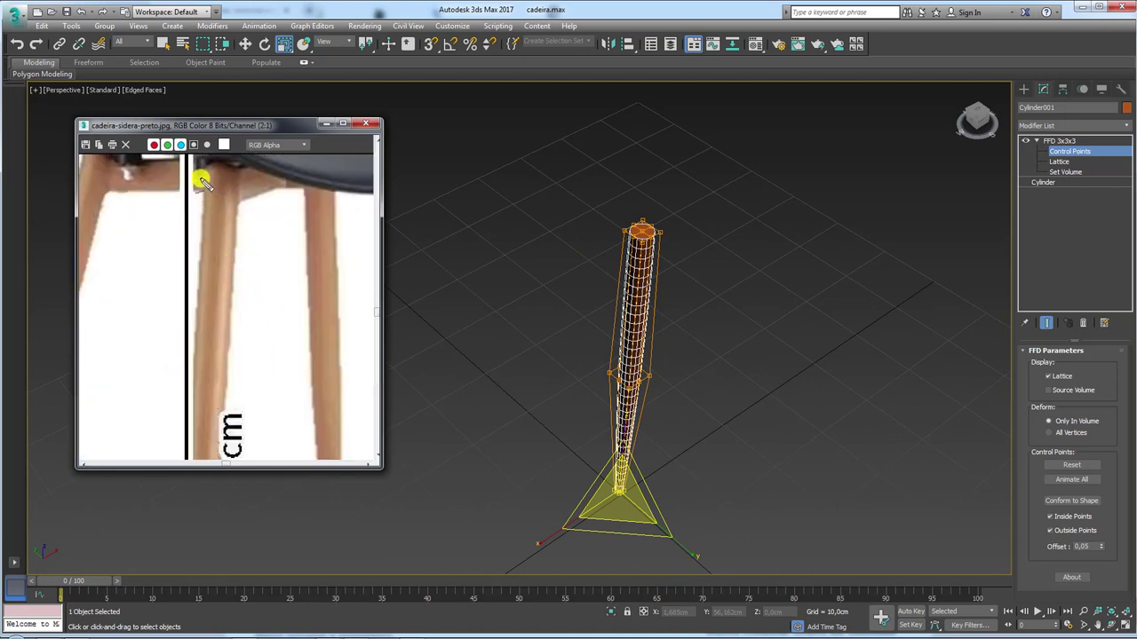
{"action": "mouse_move", "coordinate": [665, 223]}
{"action": "middle_mouse_down", "text": "alt"}
{"action": "mouse_move", "coordinate": [678, 254]}
{"action": "mouse_move", "coordinate": [657, 261]}
{"action": "mouse_move", "coordinate": [690, 272]}
{"action": "middle_mouse_up", "text": "alt"}
Step: Add an Edit Poly modifier above the FFD and delete the cylinder's top cap
{"action": "left_click", "coordinate": [1037, 140]}
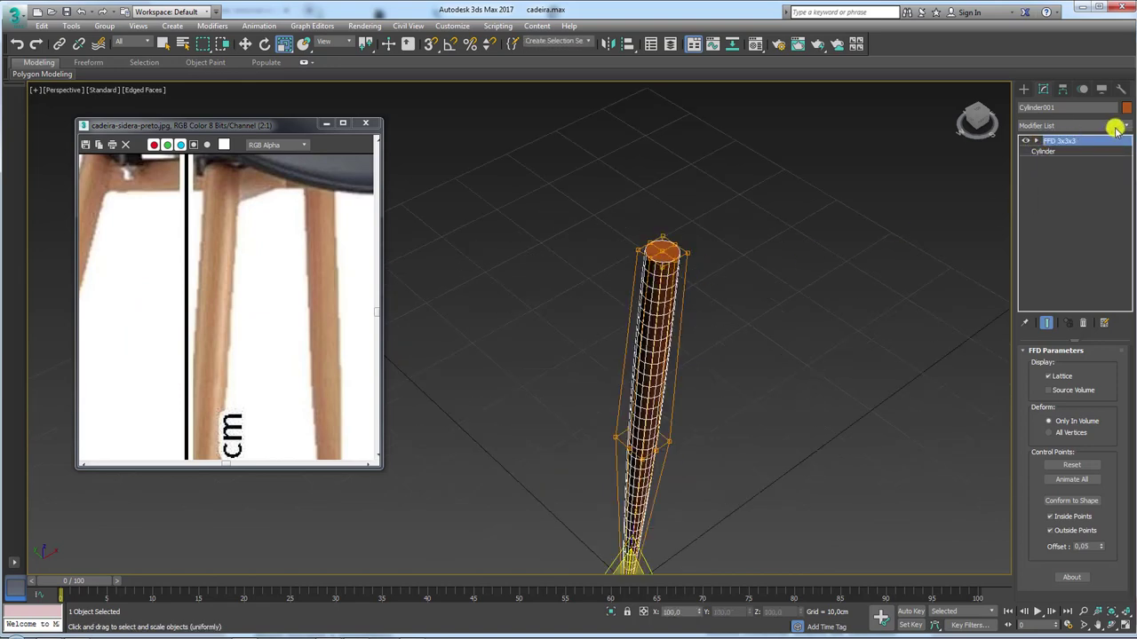
{"action": "left_click", "coordinate": [1120, 125]}
{"action": "scroll", "coordinate": [1131, 187], "scroll_direction": "down", "scroll_amount": 2}
{"action": "scroll", "coordinate": [1130, 186], "scroll_direction": "down", "scroll_amount": 3}
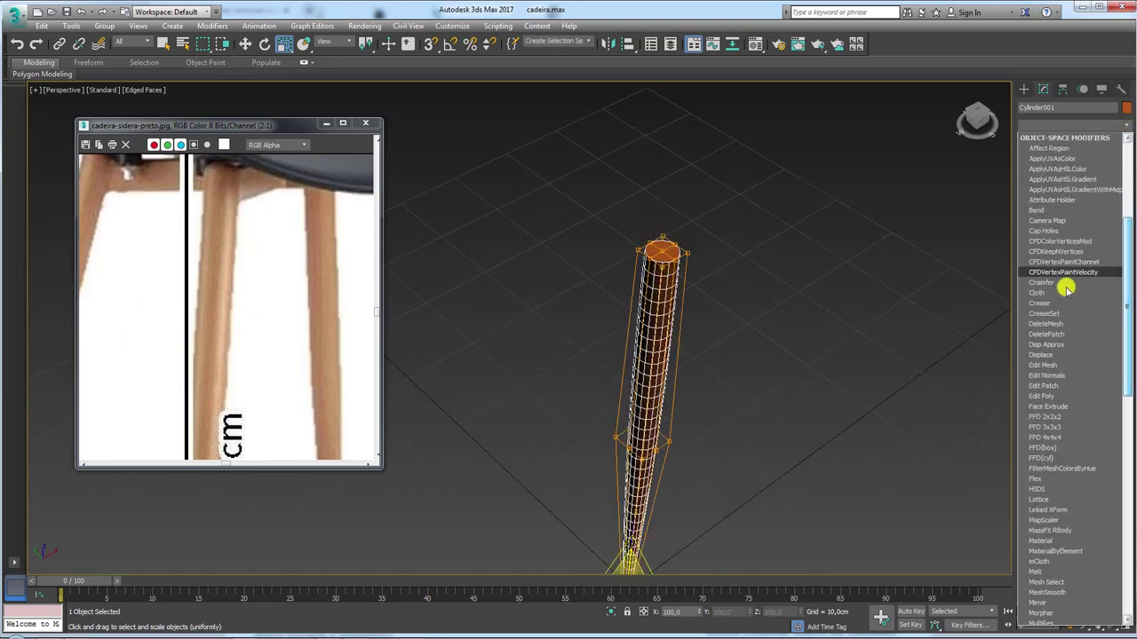
{"action": "left_click", "coordinate": [1051, 397]}
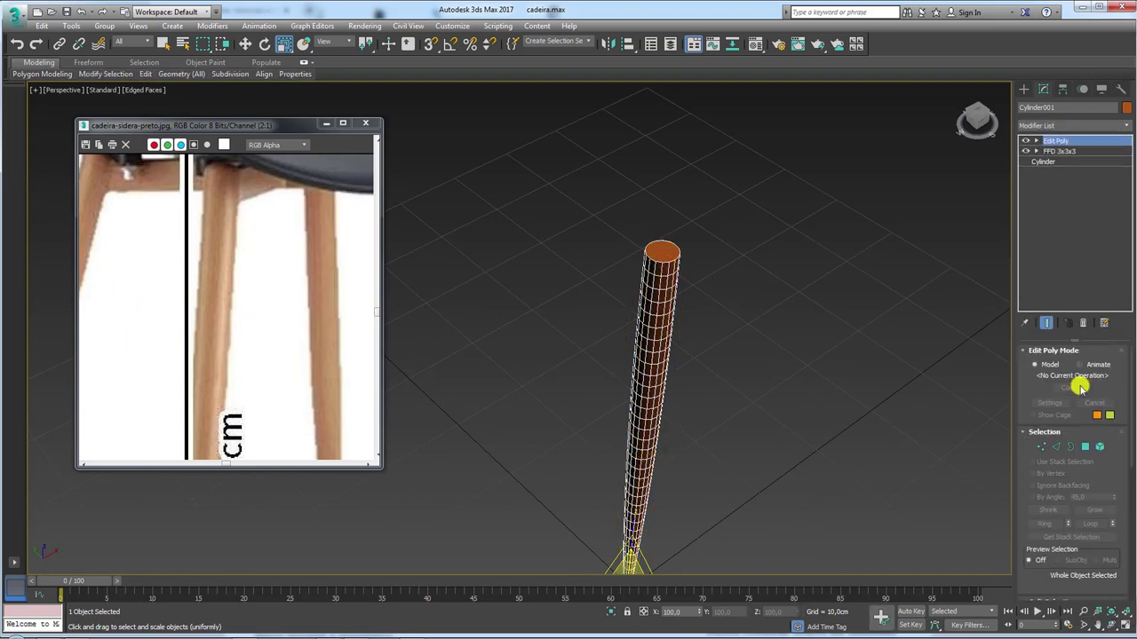
{"action": "left_click", "coordinate": [1085, 446]}
{"action": "left_click", "coordinate": [672, 256]}
{"action": "scroll", "coordinate": [672, 256], "scroll_direction": "up", "scroll_amount": 3}
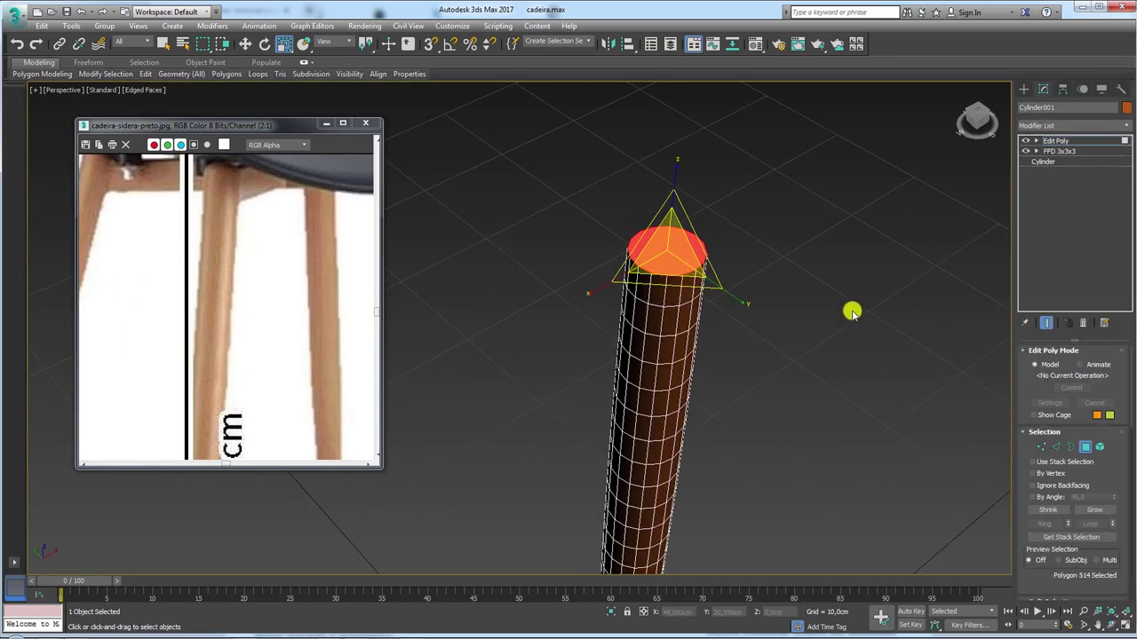
{"action": "key", "text": "Delete"}
Step: Select the open top border, pull up a new ring and scale it down toward closing
{"action": "key", "text": "3"}
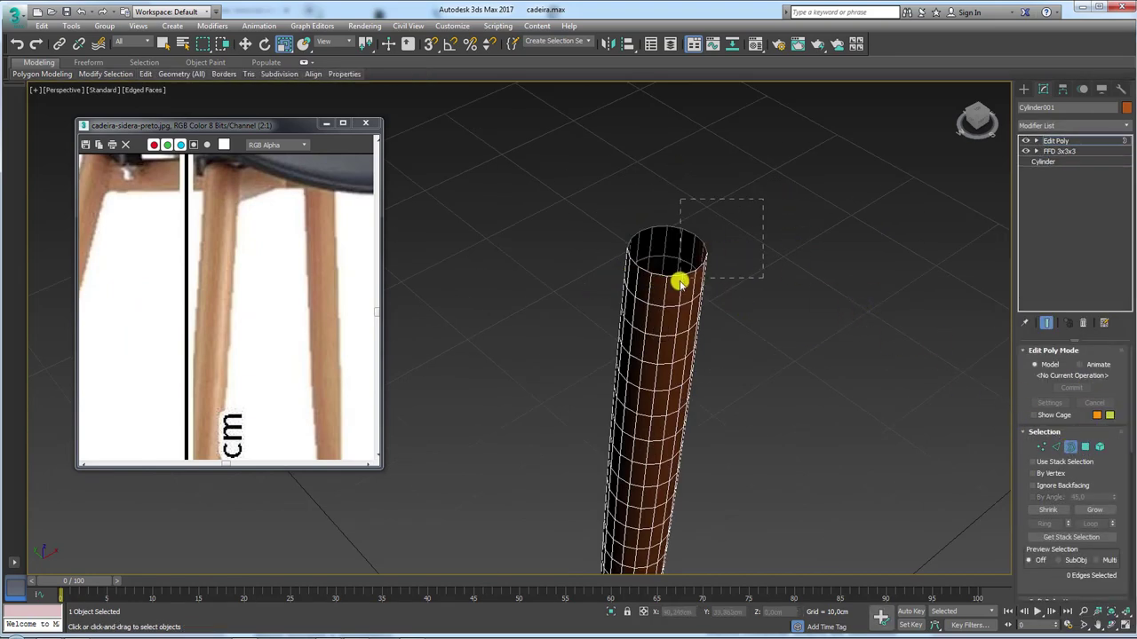
{"action": "left_click", "coordinate": [679, 259]}
{"action": "key", "text": "w"}
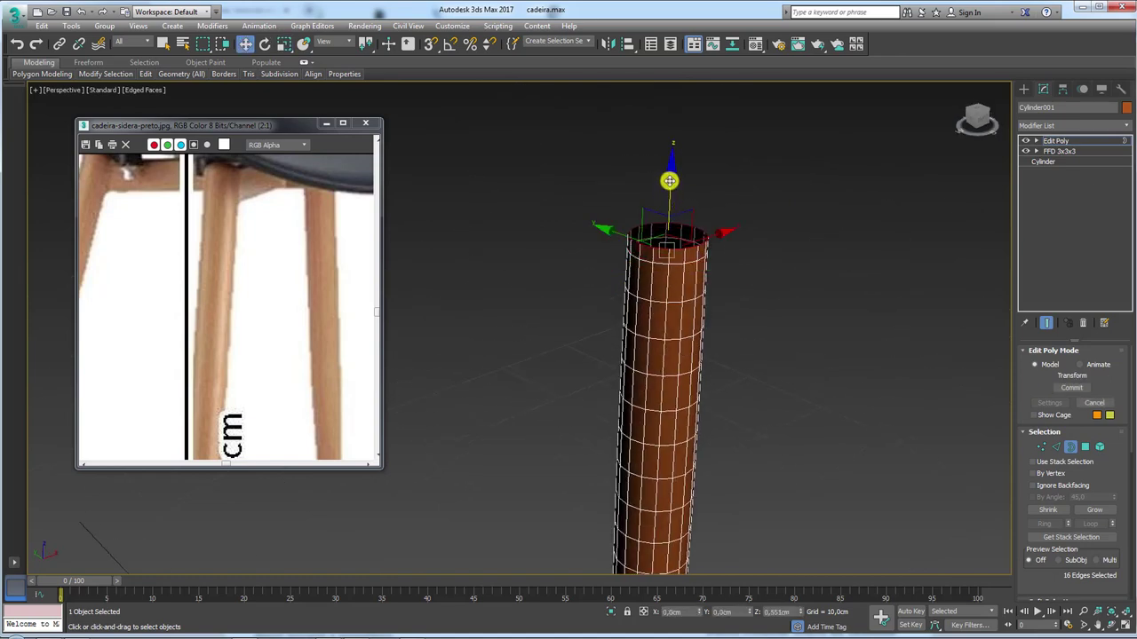
{"action": "key", "text": "r"}
{"action": "key", "text": "w"}
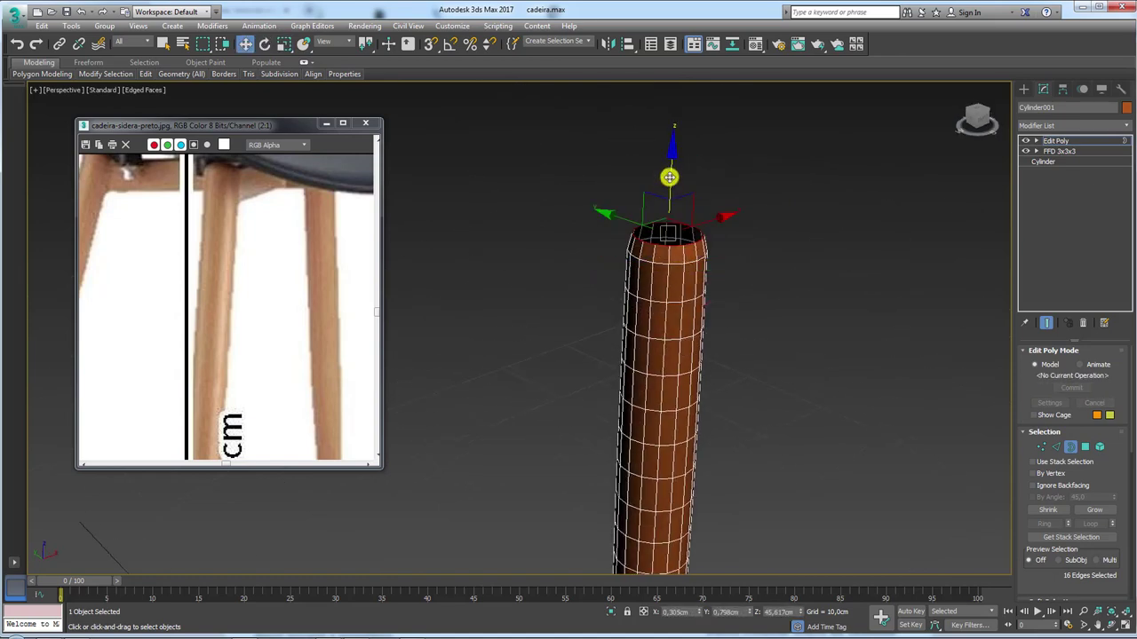
{"action": "key", "text": "e"}
{"action": "key", "text": "r"}
{"action": "mouse_move", "coordinate": [668, 225]}
{"action": "left_mouse_down"}
{"action": "mouse_move", "coordinate": [670, 208]}
{"action": "mouse_move", "coordinate": [700, 355]}
{"action": "left_mouse_up"}
{"action": "key", "text": "w"}
{"action": "key", "text": "r"}
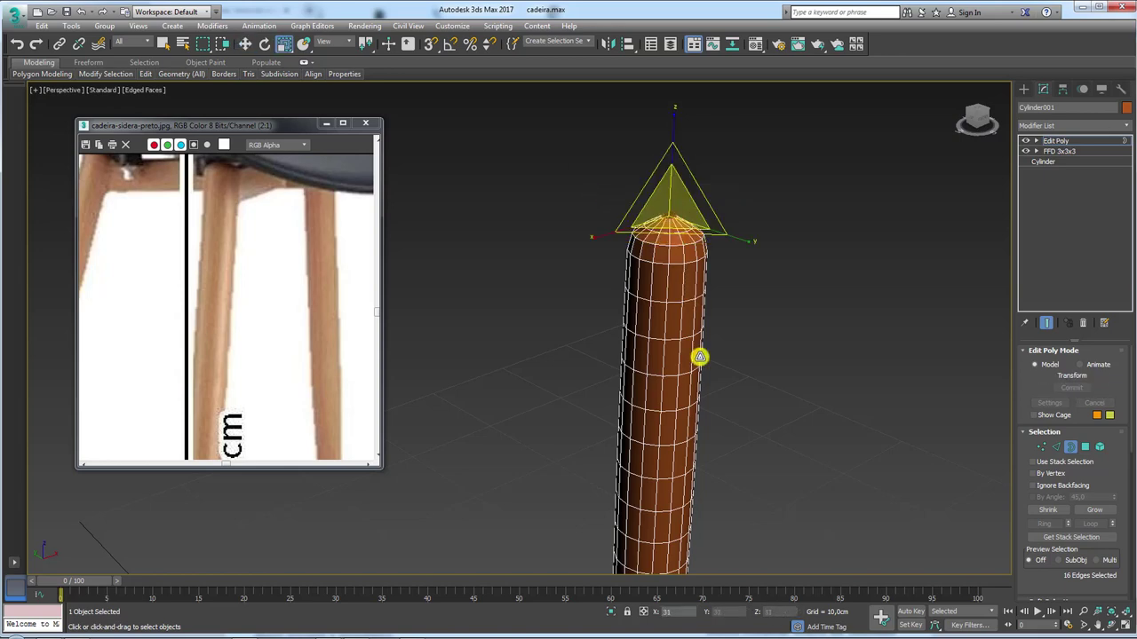
{"action": "key", "text": "w"}
{"action": "scroll", "coordinate": [673, 218], "scroll_direction": "up", "scroll_amount": 2}
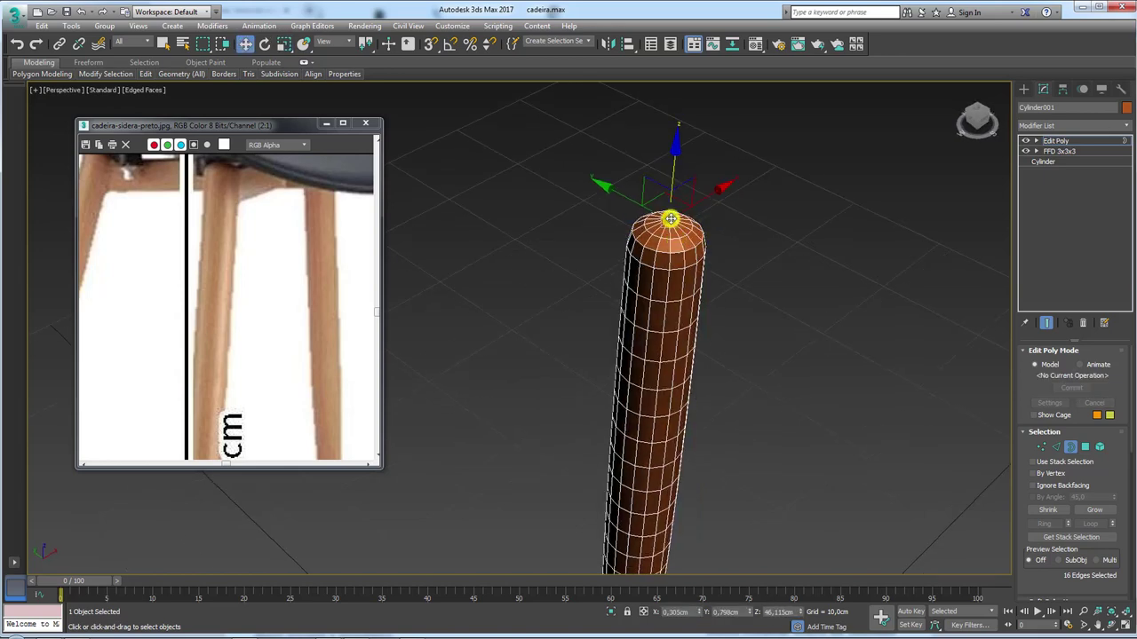
{"action": "scroll", "coordinate": [672, 216], "scroll_direction": "up", "scroll_amount": 4}
{"action": "key", "text": "e"}
{"action": "key", "text": "r"}
{"action": "left_click_drag", "start_coordinate": [673, 222], "coordinate": [677, 292]}
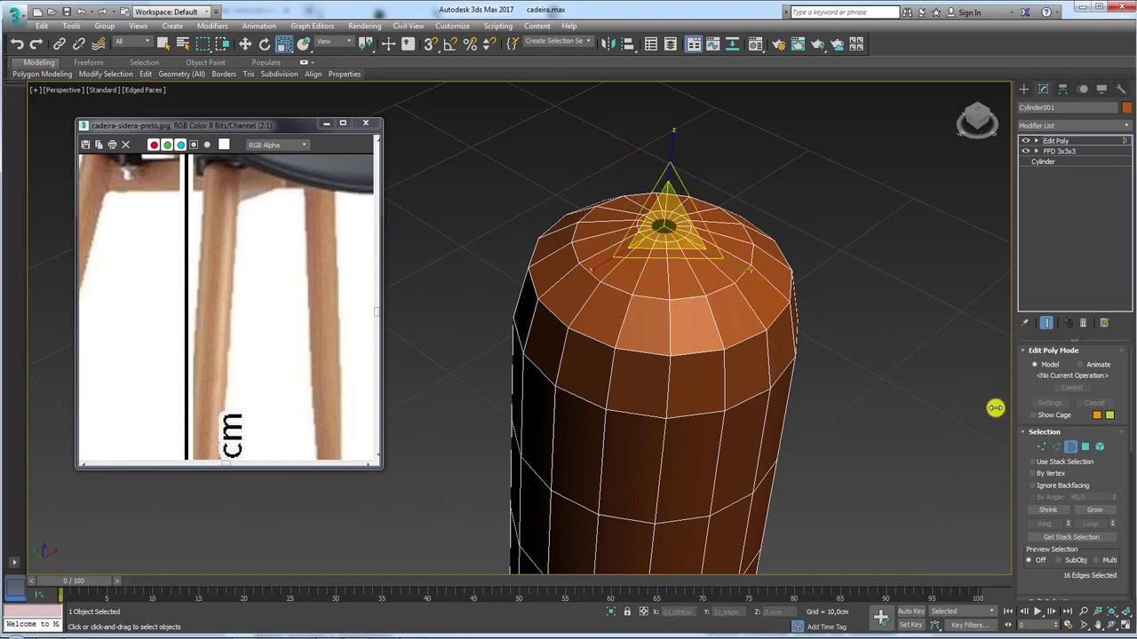
Step: Collapse the top ring into a single vertex
{"action": "left_click_drag", "start_coordinate": [994, 408], "coordinate": [989, 406]}
{"action": "left_click", "coordinate": [1094, 270]}
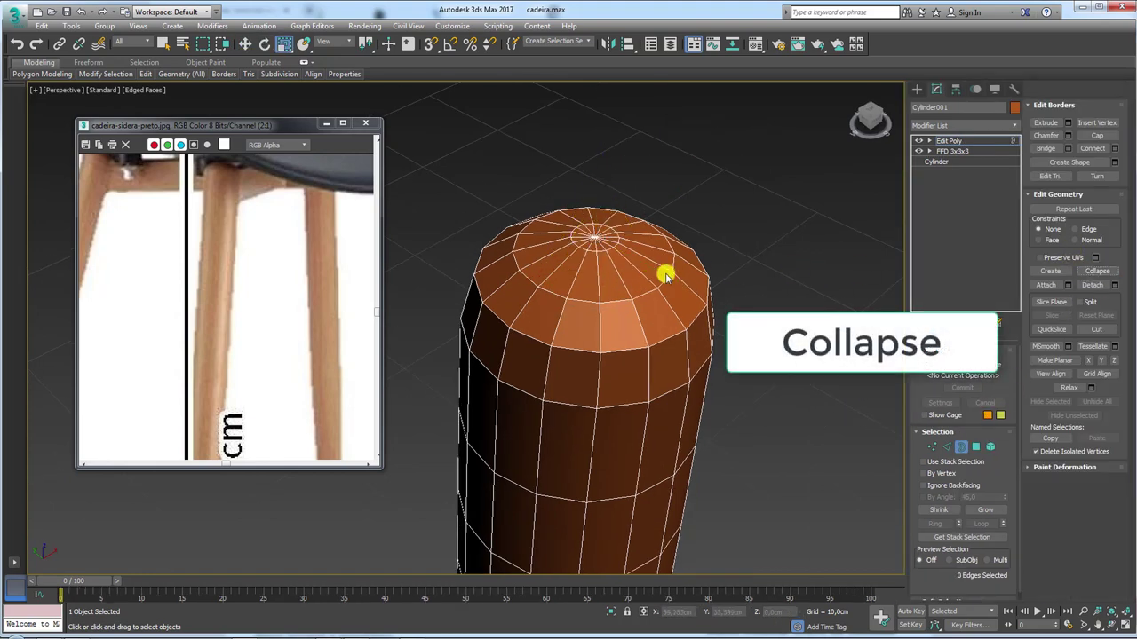
{"action": "scroll", "coordinate": [666, 277], "scroll_direction": "down", "scroll_amount": 4}
{"action": "middle_click_drag", "start_coordinate": [680, 373], "coordinate": [561, 294], "text": "alt"}
{"action": "scroll", "coordinate": [218, 225], "scroll_direction": "down", "scroll_amount": 2}
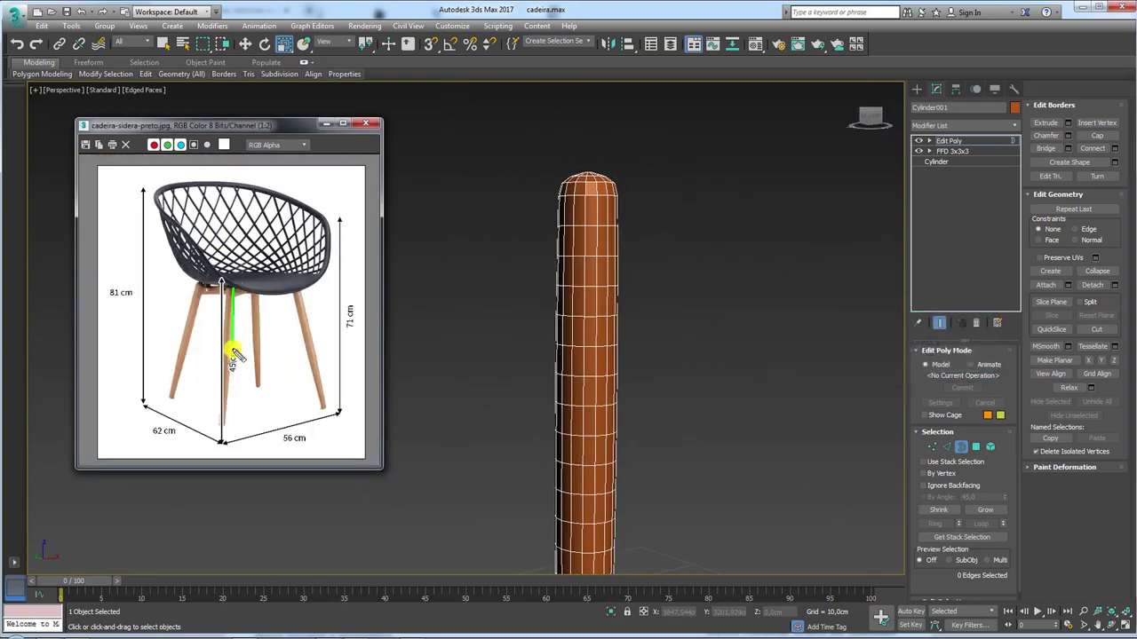
Step: Mark the leg height and rear leg on the photo, then return to the Edit Poly object level
{"action": "left_click_drag", "start_coordinate": [232, 352], "coordinate": [228, 441]}
{"action": "mouse_move", "coordinate": [303, 291]}
{"action": "left_mouse_down"}
{"action": "mouse_move", "coordinate": [321, 411]}
{"action": "mouse_move", "coordinate": [324, 281]}
{"action": "left_mouse_up"}
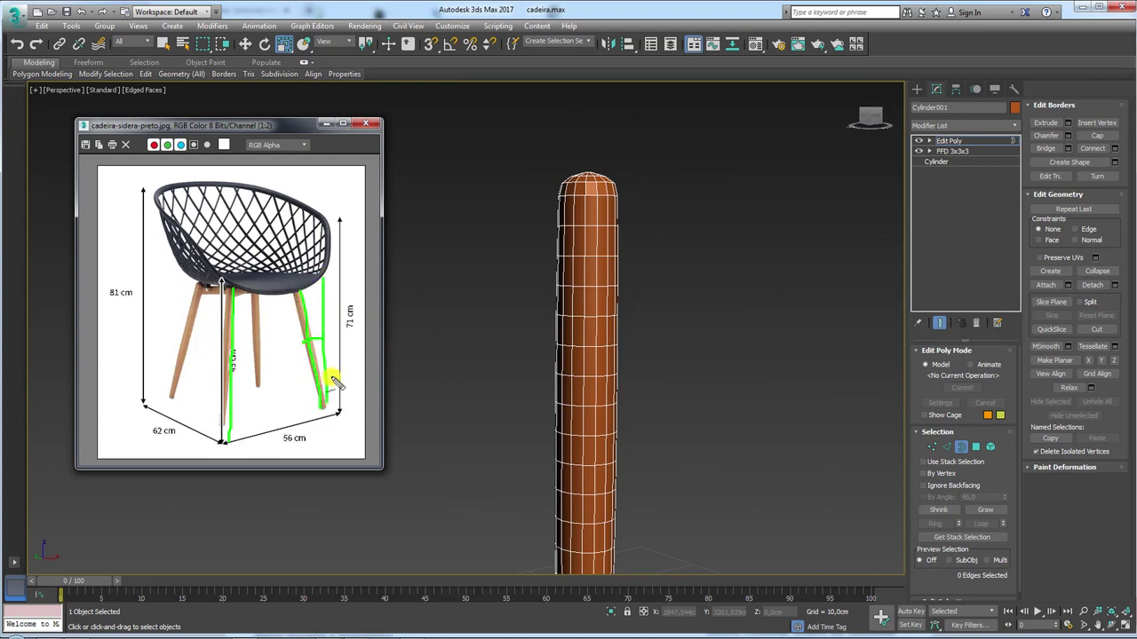
{"action": "key", "text": "Escape"}
{"action": "left_click", "coordinate": [946, 140]}
Step: Shift-drag the leg along X to make an instanced copy
{"action": "scroll", "coordinate": [688, 296], "scroll_direction": "down", "scroll_amount": 5}
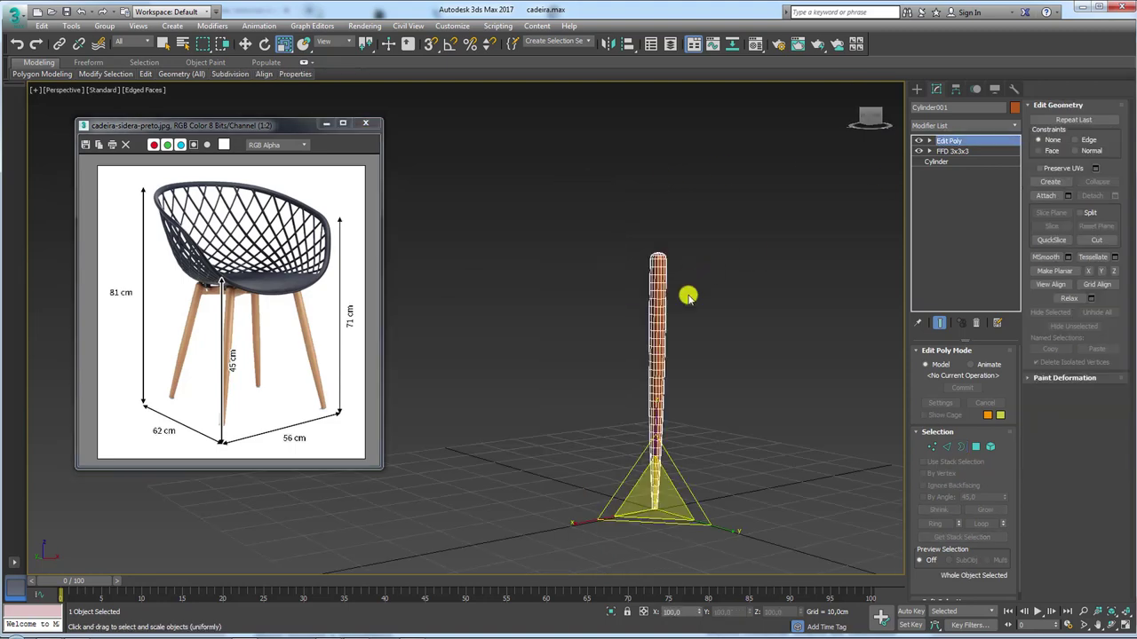
{"action": "mouse_move", "coordinate": [688, 295]}
{"action": "middle_mouse_down", "text": "alt"}
{"action": "mouse_move", "coordinate": [719, 363]}
{"action": "mouse_move", "coordinate": [693, 414]}
{"action": "mouse_move", "coordinate": [693, 378]}
{"action": "mouse_move", "coordinate": [681, 413]}
{"action": "middle_mouse_up", "text": "alt"}
{"action": "key", "text": "w"}
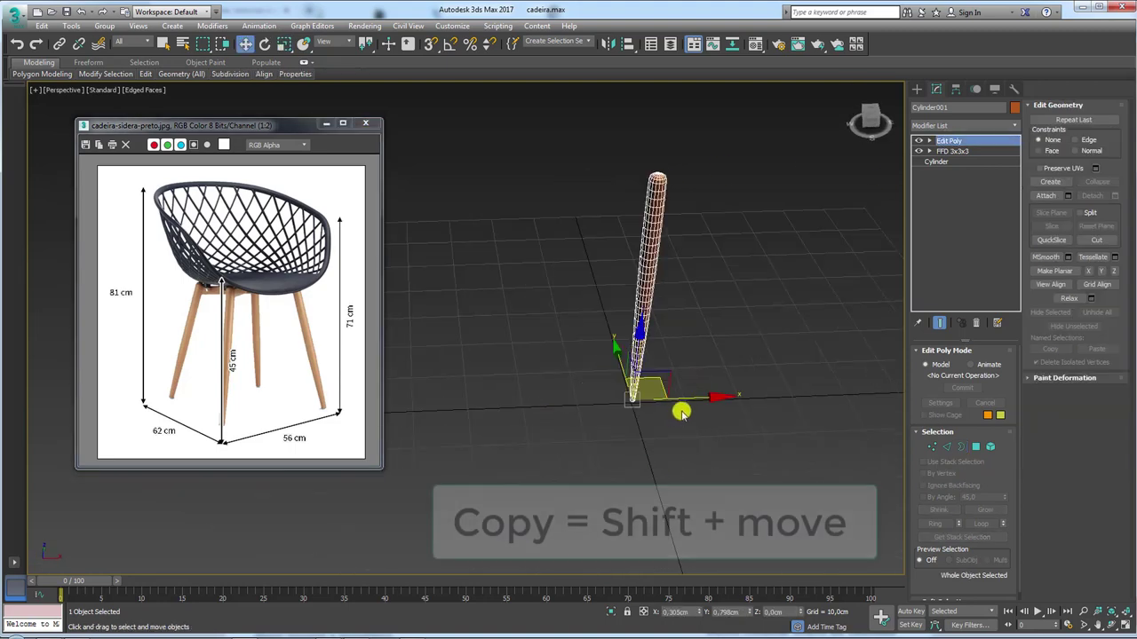
{"action": "left_click_drag", "start_coordinate": [681, 413], "coordinate": [581, 386], "text": "shift"}
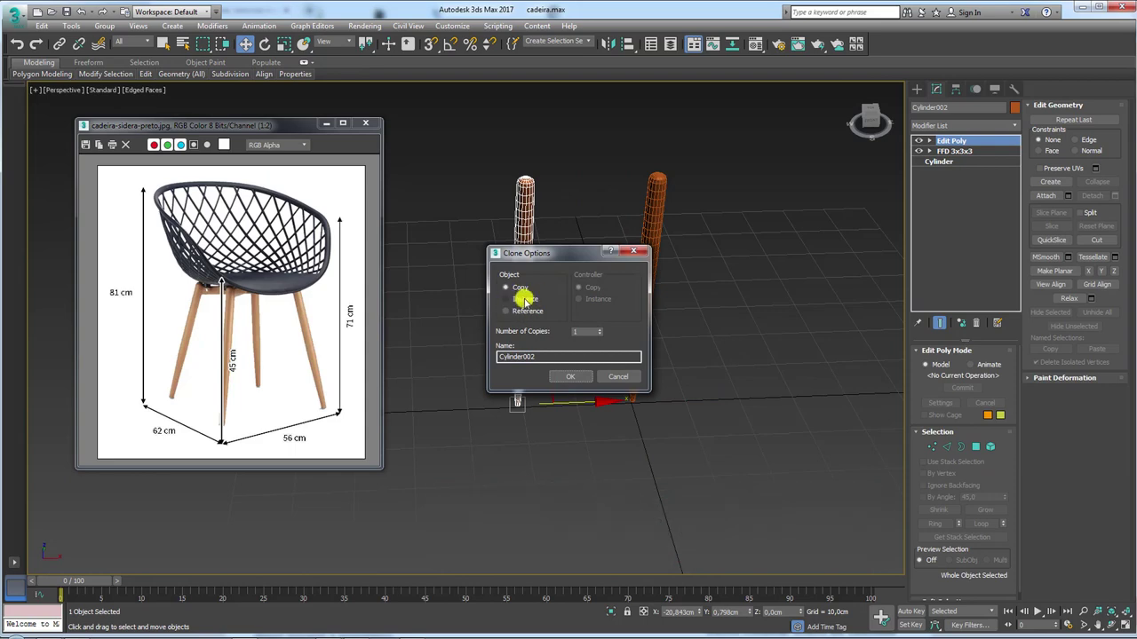
{"action": "left_click", "coordinate": [516, 299]}
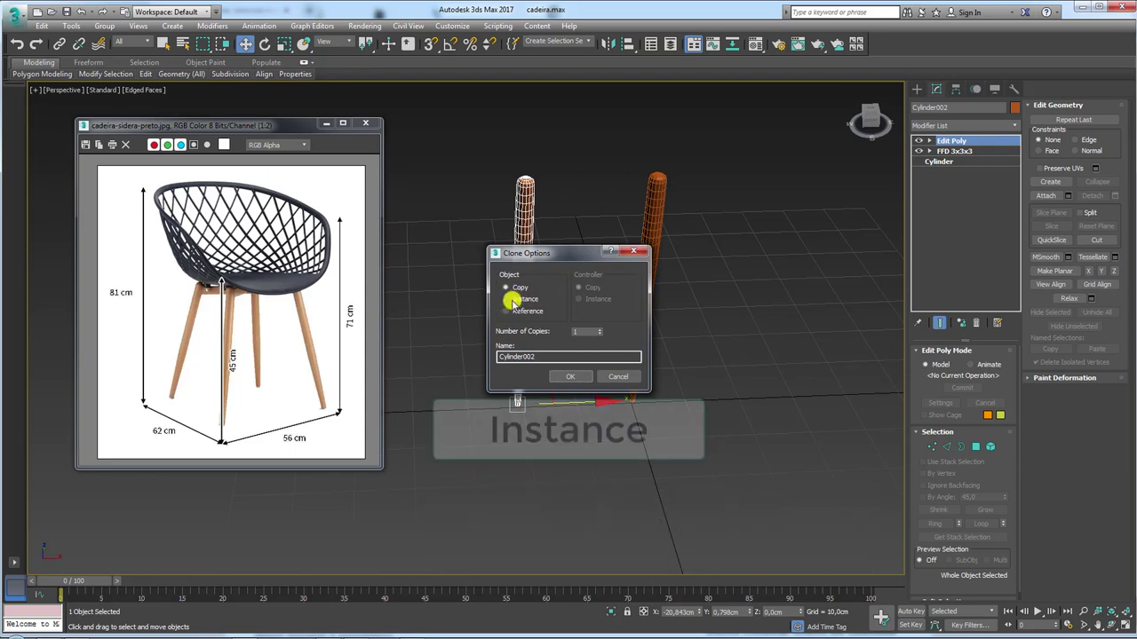
{"action": "left_click", "coordinate": [577, 378]}
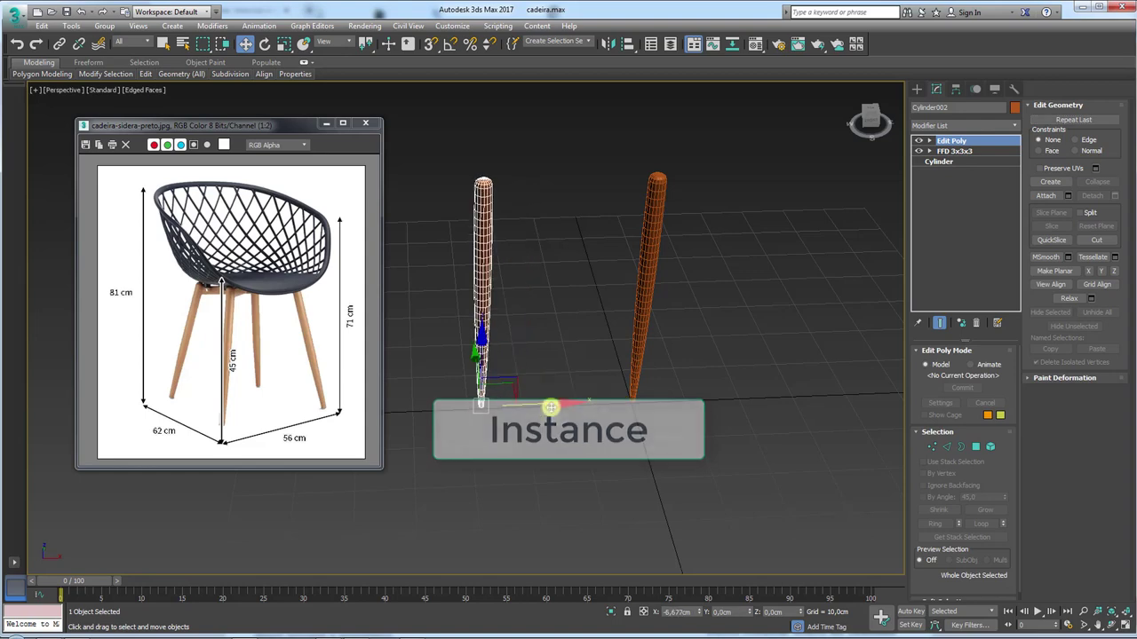
Step: Tilt the original leg Cylinder001 slightly and move it further right along X
{"action": "left_click", "coordinate": [643, 351]}
{"action": "middle_click_drag", "start_coordinate": [744, 335], "coordinate": [710, 355], "text": "alt"}
{"action": "key", "text": "e"}
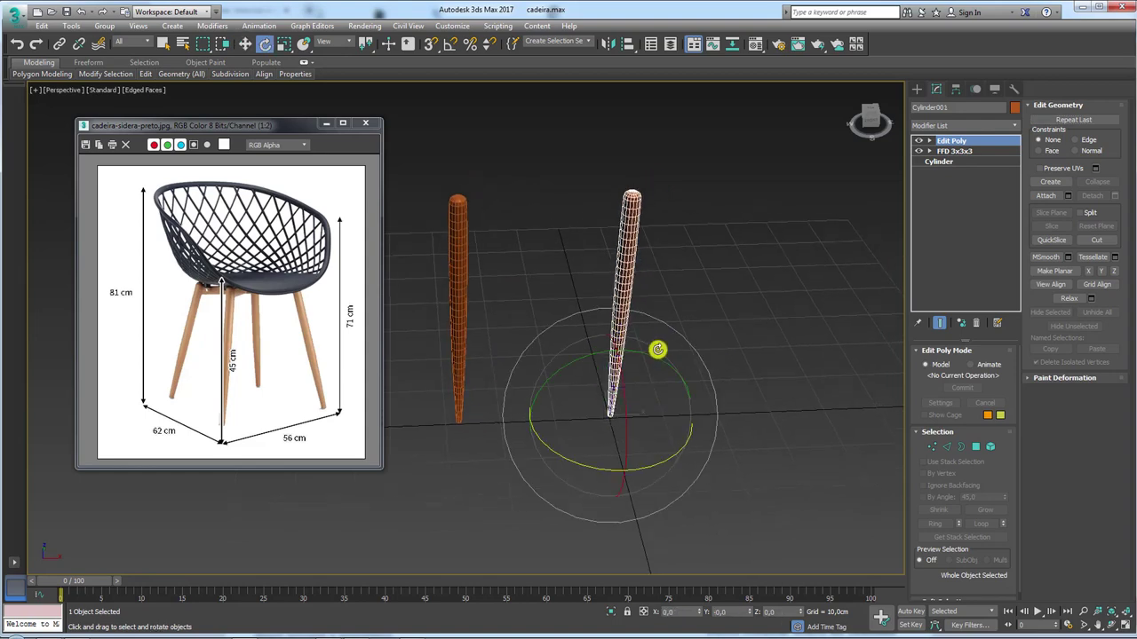
{"action": "left_click_drag", "start_coordinate": [647, 356], "coordinate": [652, 355]}
{"action": "scroll", "coordinate": [651, 354], "scroll_direction": "down", "scroll_amount": 2}
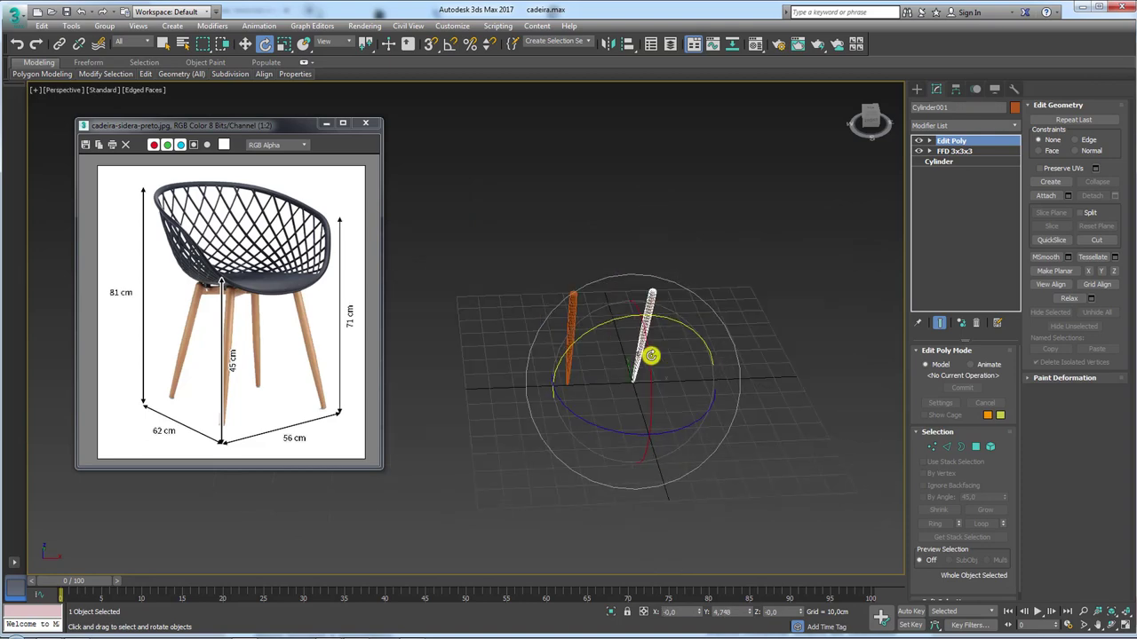
{"action": "scroll", "coordinate": [663, 362], "scroll_direction": "down", "scroll_amount": 2}
{"action": "key", "text": "w"}
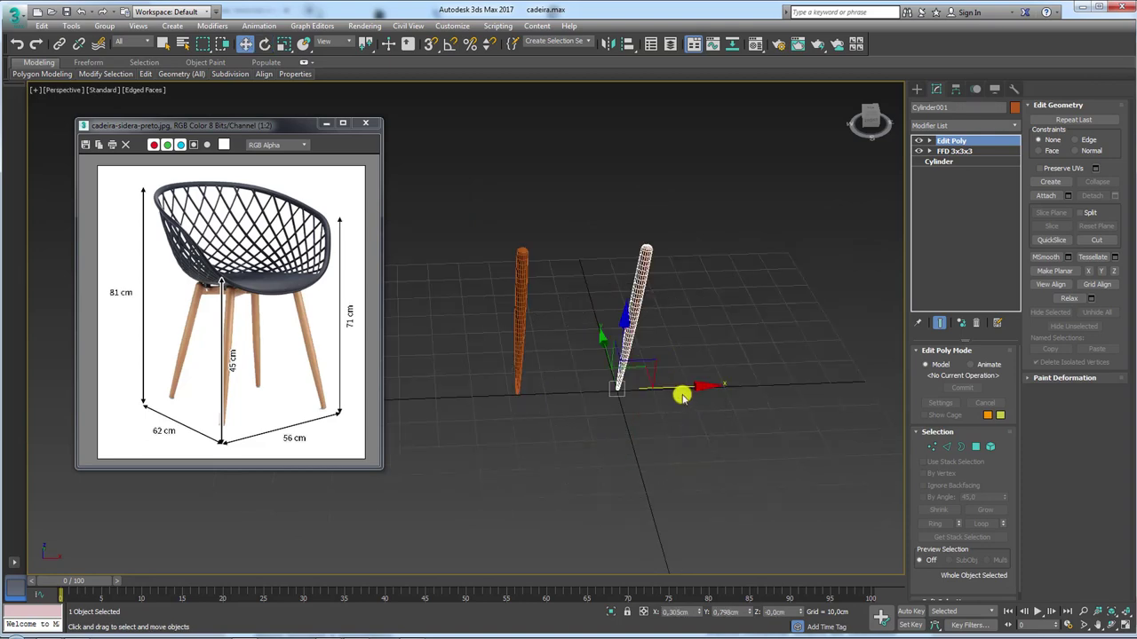
{"action": "left_click_drag", "start_coordinate": [678, 391], "coordinate": [750, 379]}
Step: At Element level, move the whole leg geometry left, away from its pivot
{"action": "middle_click_drag", "start_coordinate": [835, 239], "coordinate": [771, 213]}
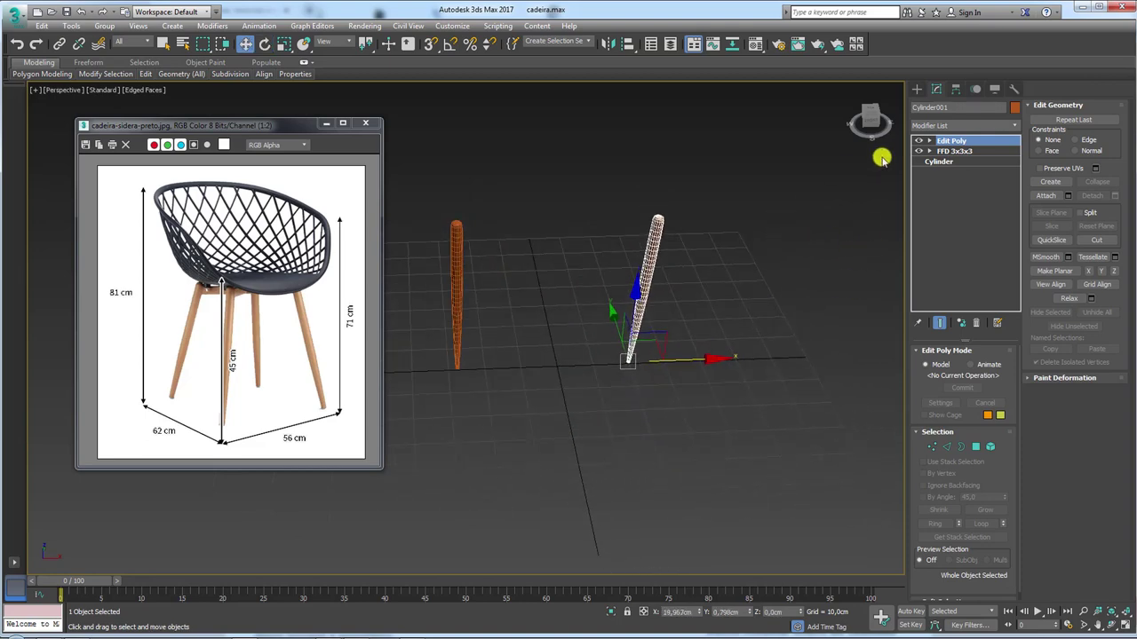
{"action": "left_click", "coordinate": [929, 141]}
{"action": "left_click", "coordinate": [954, 192]}
{"action": "left_click_drag", "start_coordinate": [811, 152], "coordinate": [571, 470]}
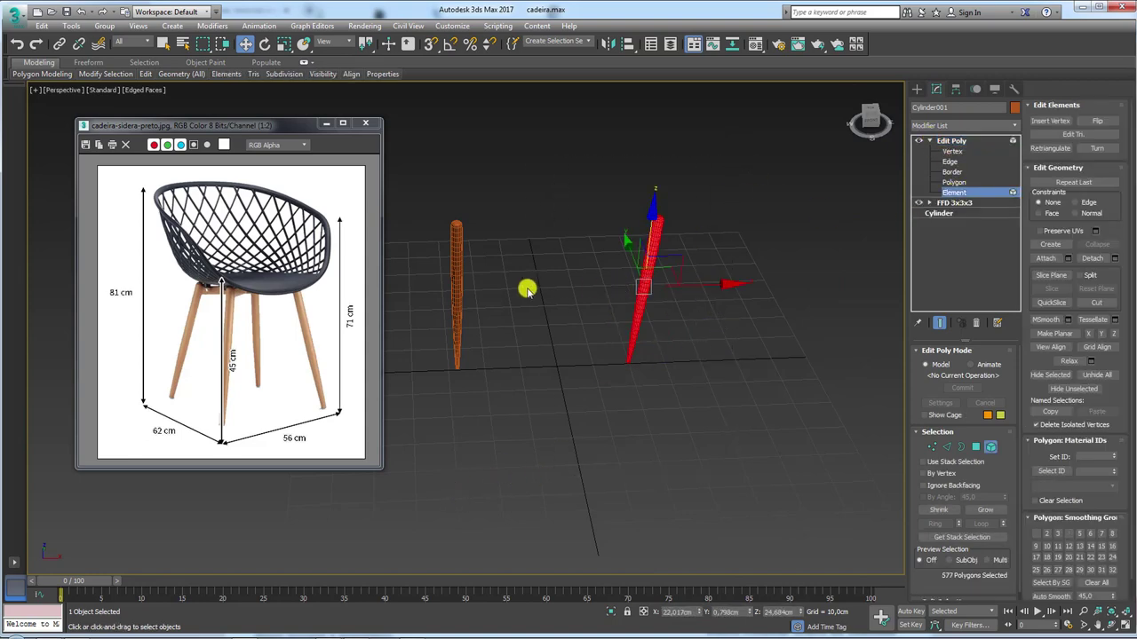
{"action": "left_click_drag", "start_coordinate": [706, 285], "coordinate": [642, 291]}
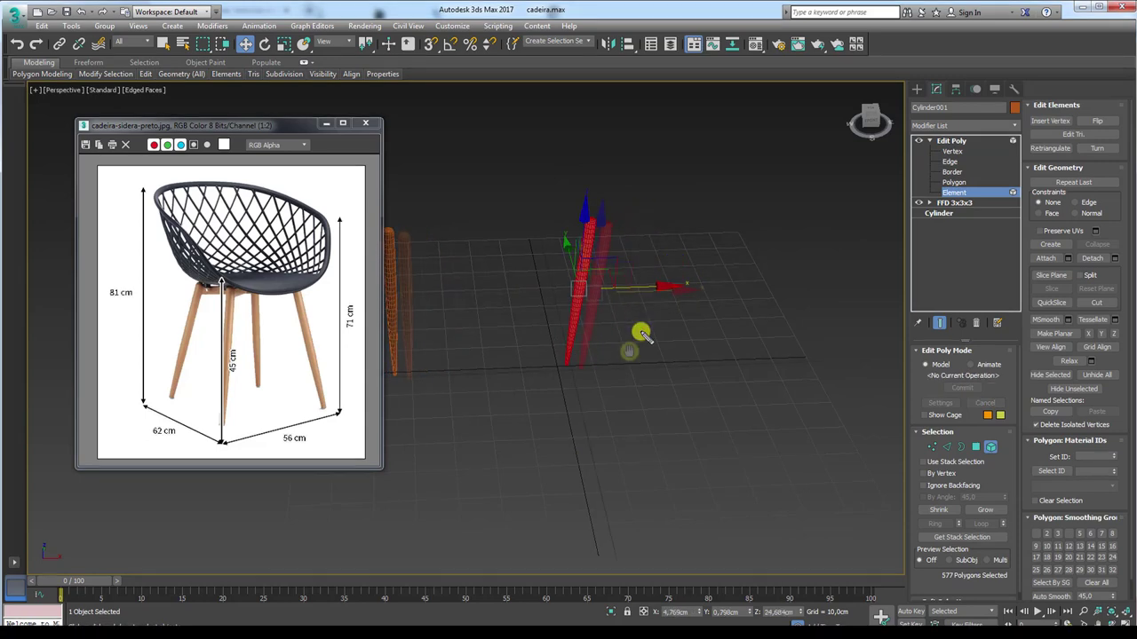
Step: Back at the top Edit Poly level, rotate the leg about Z and tilt it outward
{"action": "middle_click_drag", "start_coordinate": [641, 334], "coordinate": [685, 247], "text": "alt"}
{"action": "left_click", "coordinate": [949, 142]}
{"action": "key", "text": "e"}
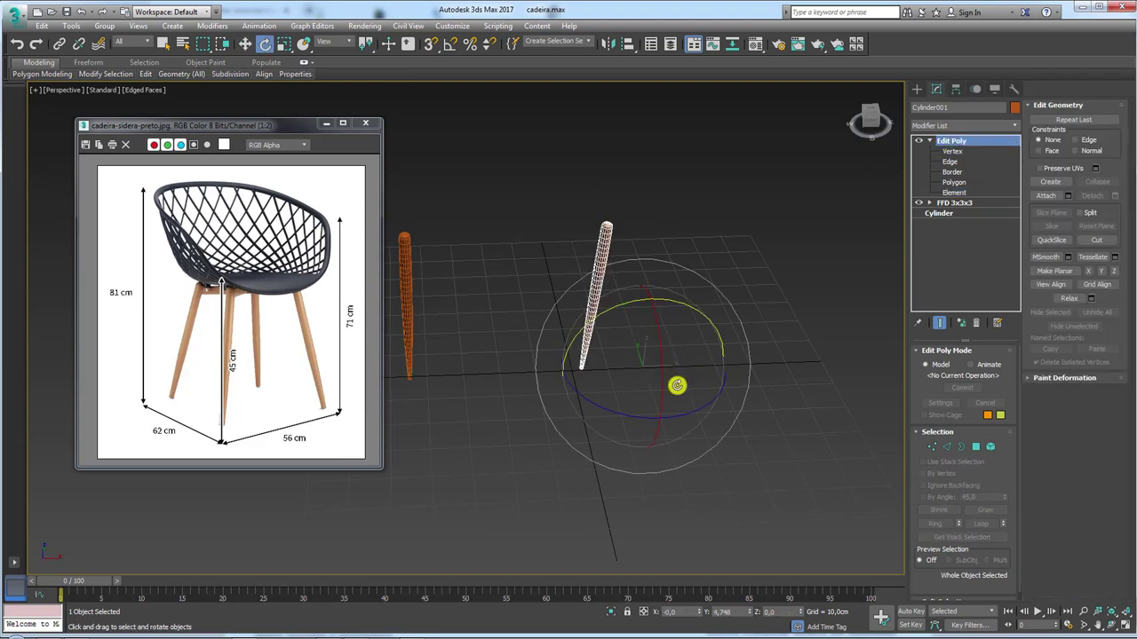
{"action": "left_click_drag", "start_coordinate": [685, 407], "coordinate": [416, 407]}
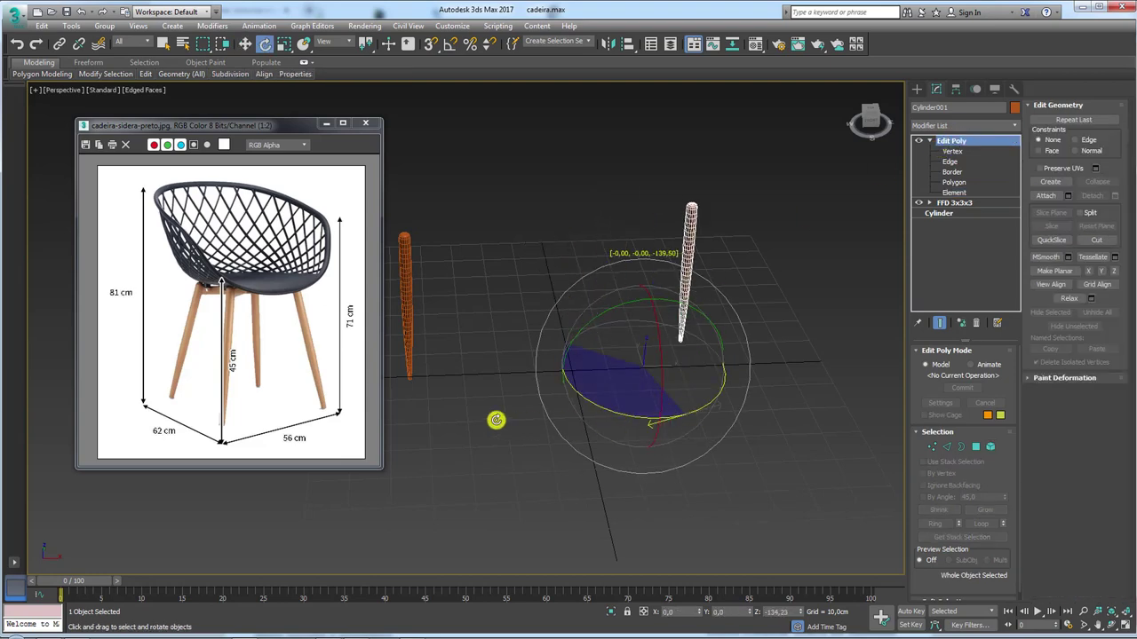
{"action": "left_click_drag", "start_coordinate": [754, 400], "coordinate": [761, 381]}
{"action": "middle_click_drag", "start_coordinate": [761, 381], "coordinate": [524, 155], "text": "alt"}
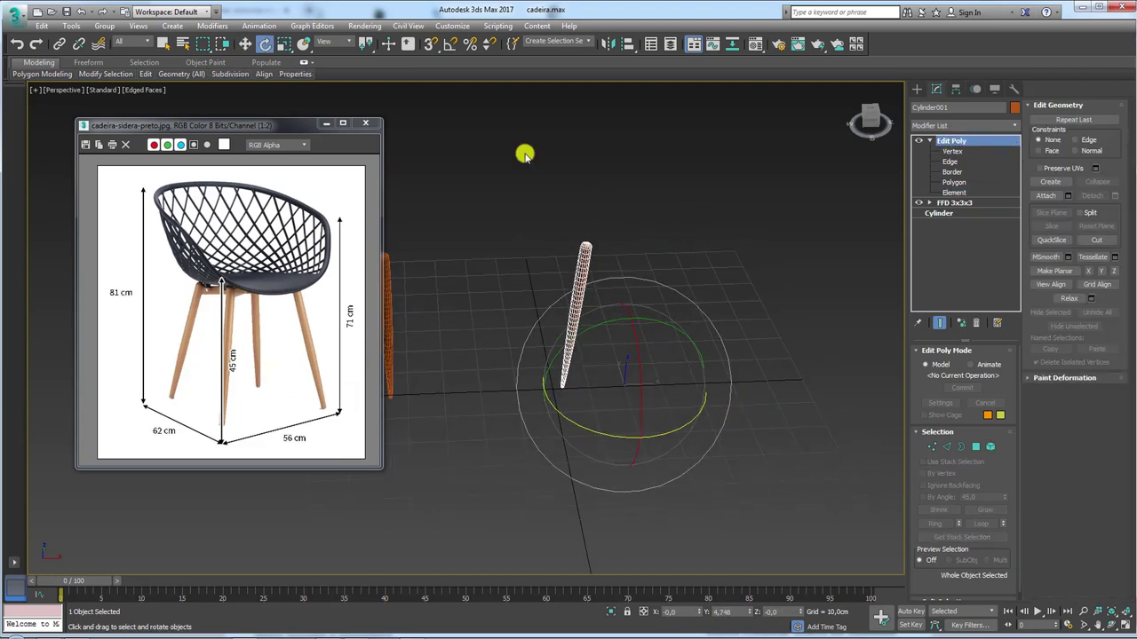
{"action": "left_click", "coordinate": [75, 26]}
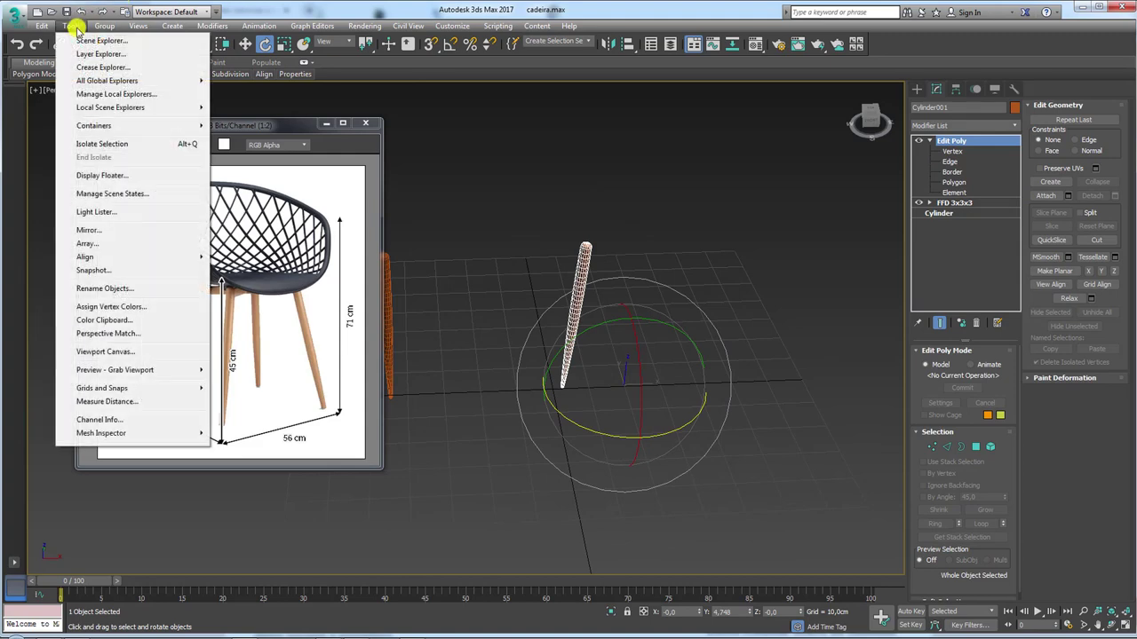
Step: In the Array dialog, set the total Z rotation to 360 degrees
{"action": "left_click", "coordinate": [99, 248]}
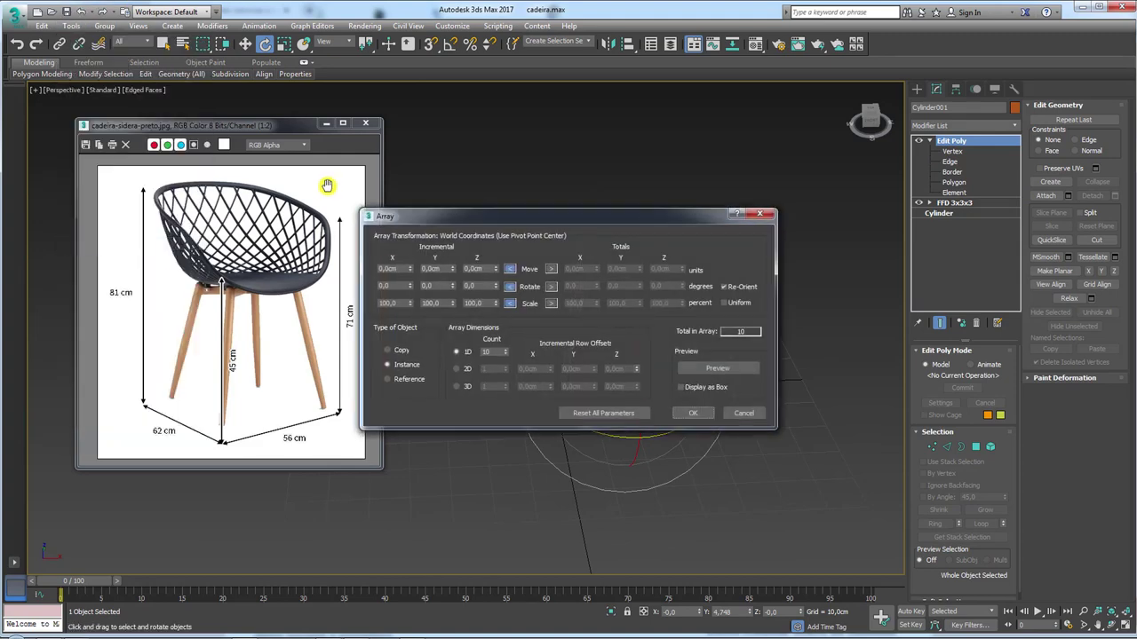
{"action": "mouse_move", "coordinate": [489, 217]}
{"action": "left_mouse_down"}
{"action": "mouse_move", "coordinate": [666, 83]}
{"action": "mouse_move", "coordinate": [802, 192]}
{"action": "mouse_move", "coordinate": [798, 204]}
{"action": "left_mouse_up"}
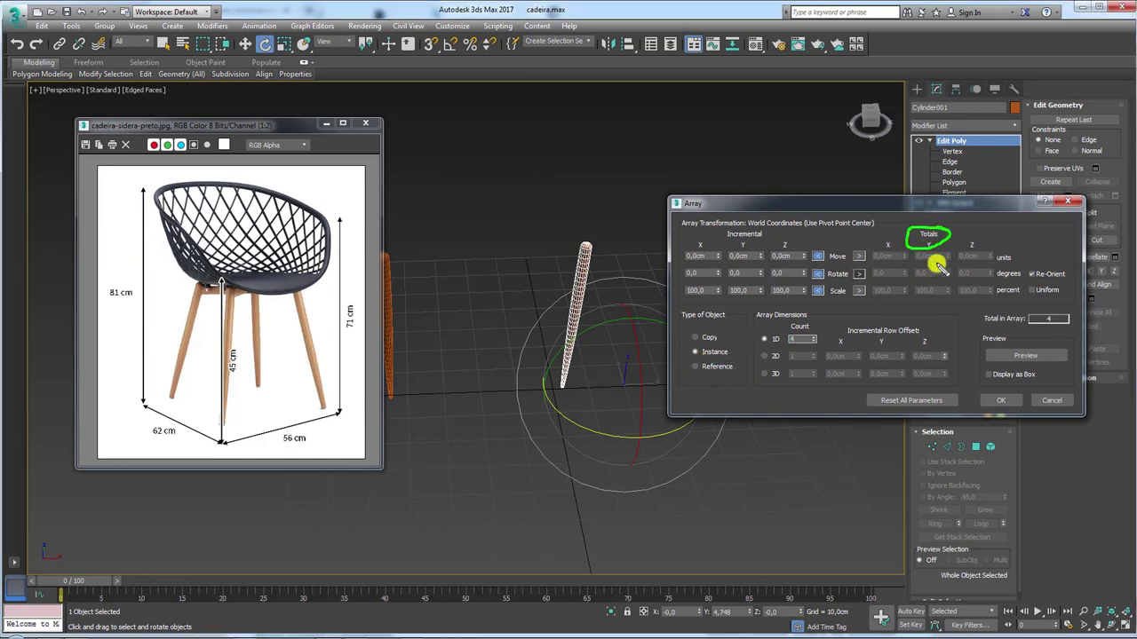
{"action": "left_click_drag", "start_coordinate": [1006, 258], "coordinate": [949, 268]}
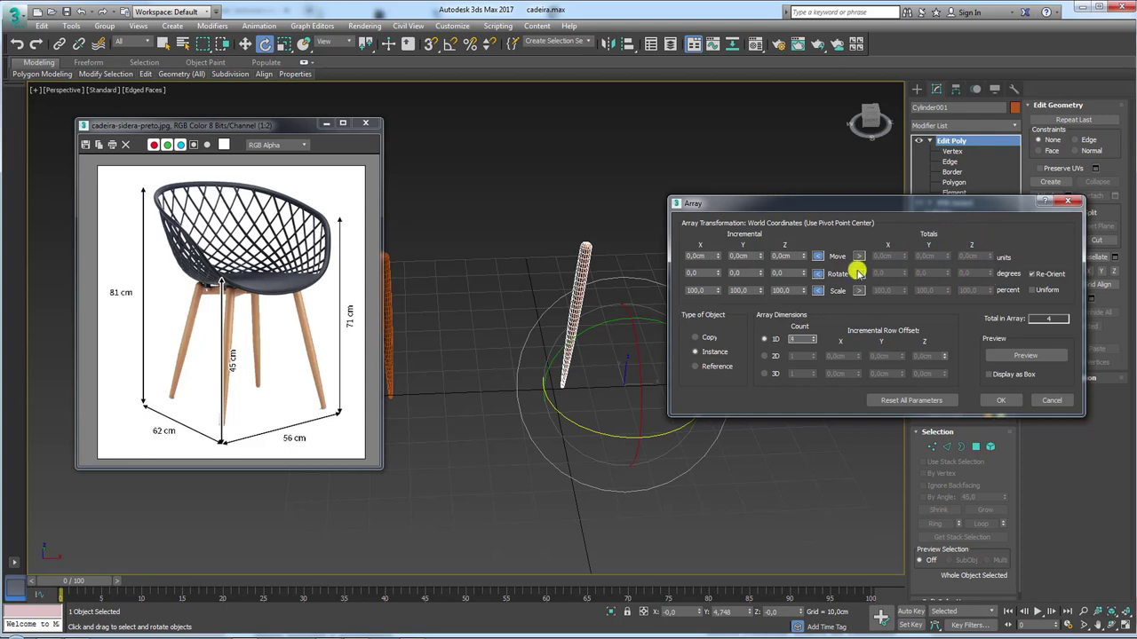
{"action": "left_click", "coordinate": [858, 273]}
{"action": "double_click", "coordinate": [961, 273]}
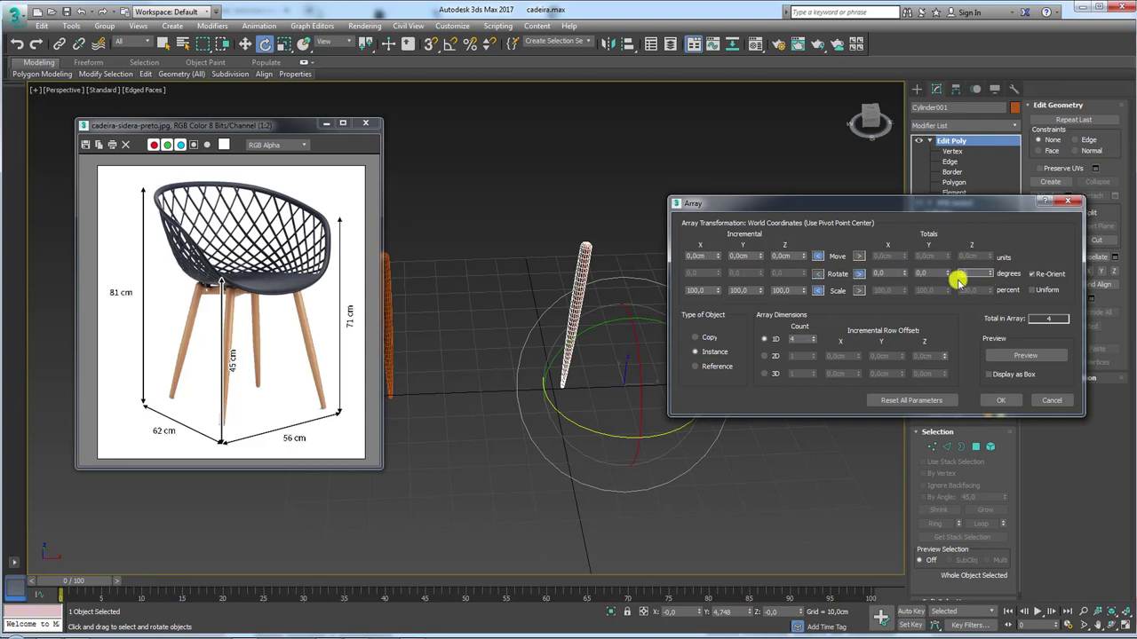
{"action": "type", "text": "360"}
{"action": "key", "text": "Return"}
Step: Preview the four instanced legs around 360° and apply the array
{"action": "left_click", "coordinate": [1023, 356]}
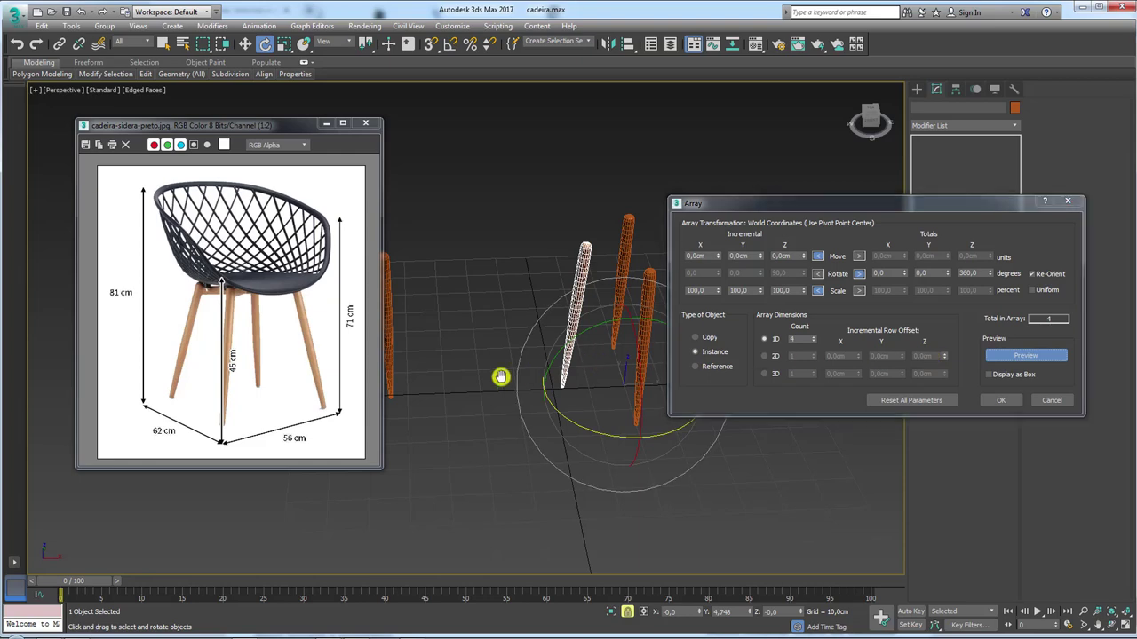
{"action": "mouse_move", "coordinate": [502, 380]}
{"action": "middle_mouse_down", "text": "alt"}
{"action": "mouse_move", "coordinate": [462, 400]}
{"action": "mouse_move", "coordinate": [459, 386]}
{"action": "mouse_move", "coordinate": [500, 385]}
{"action": "middle_mouse_up", "text": "alt"}
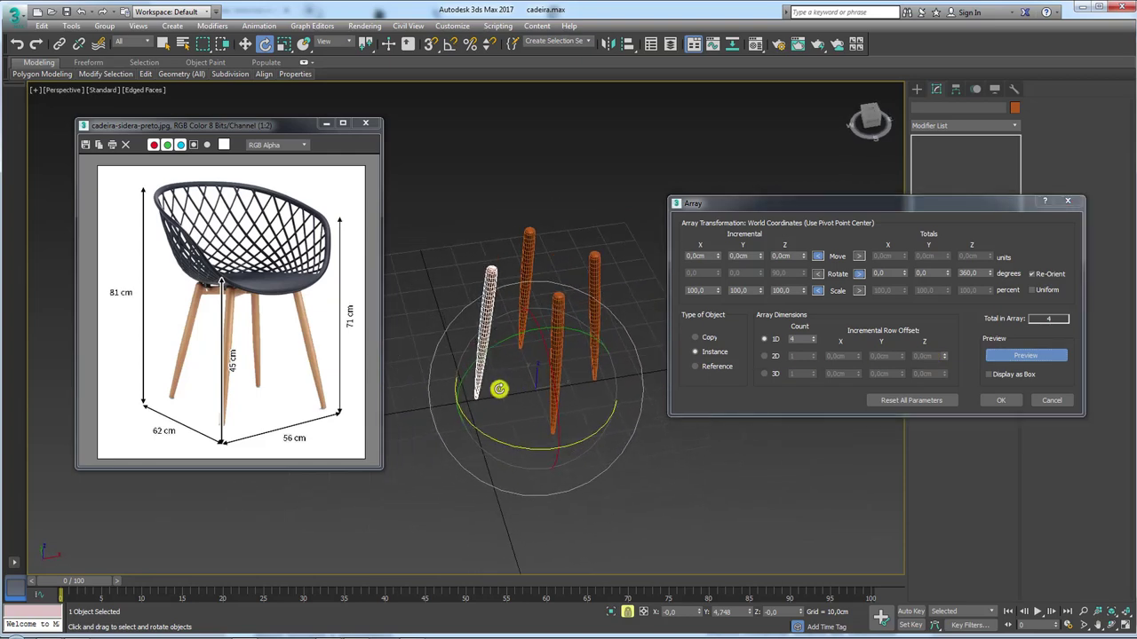
{"action": "left_click_drag", "start_coordinate": [990, 273], "coordinate": [984, 415]}
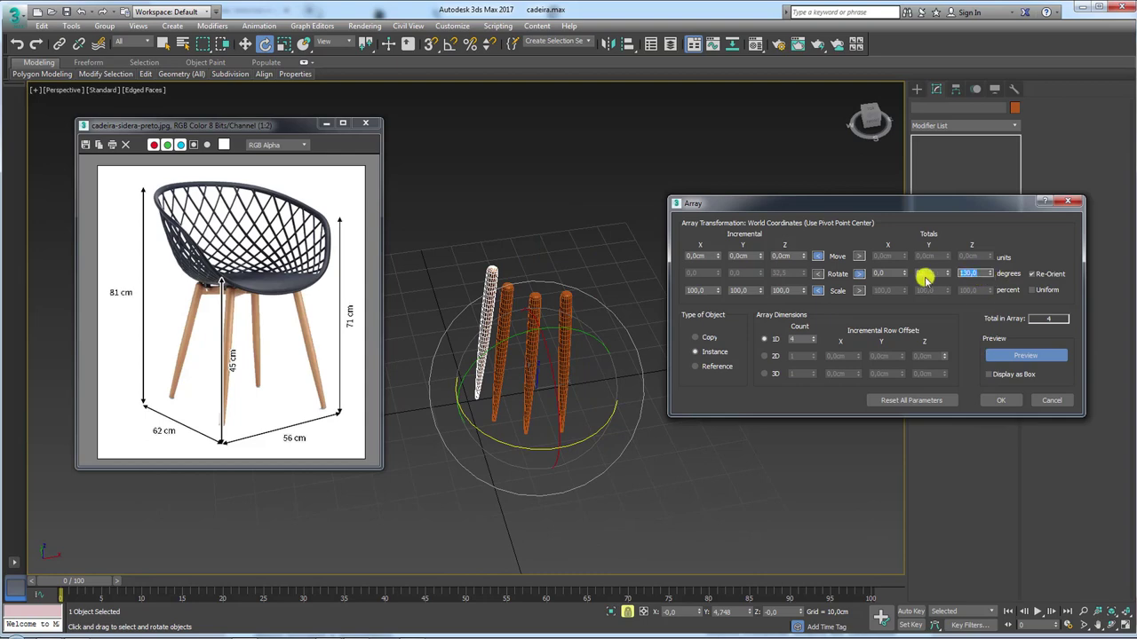
{"action": "type", "text": "60"}
{"action": "key", "text": "Return"}
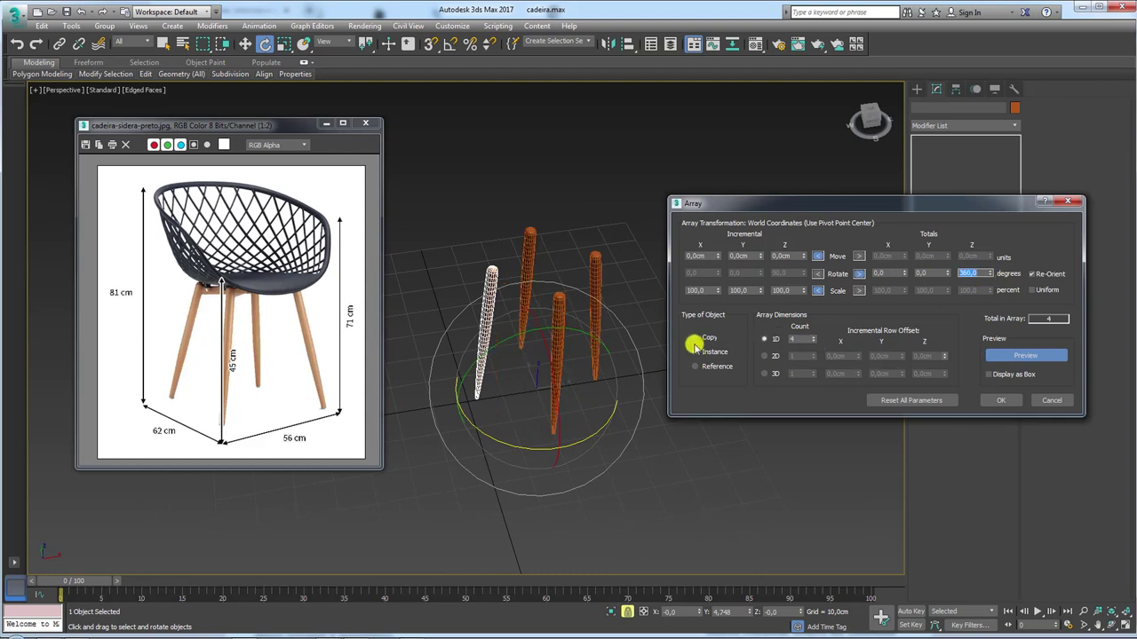
{"action": "left_click", "coordinate": [993, 401]}
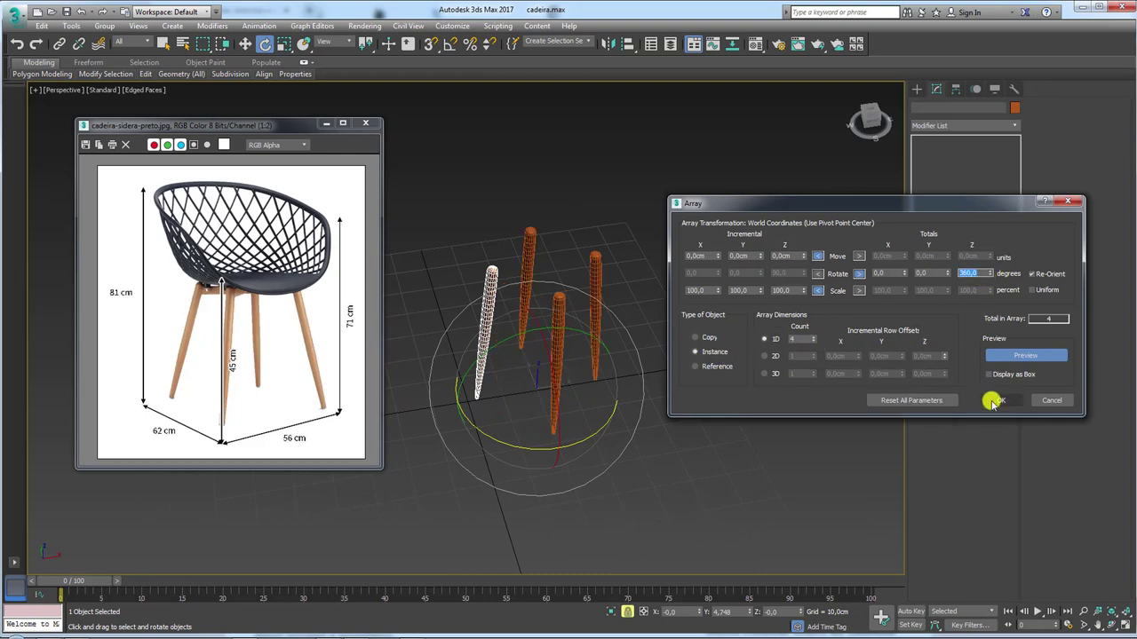
{"action": "mouse_move", "coordinate": [599, 329]}
{"action": "middle_mouse_down", "text": "alt"}
{"action": "mouse_move", "coordinate": [742, 295]}
{"action": "mouse_move", "coordinate": [731, 274]}
{"action": "mouse_move", "coordinate": [649, 233]}
{"action": "mouse_move", "coordinate": [594, 275]}
{"action": "mouse_move", "coordinate": [686, 255]}
{"action": "middle_mouse_up", "text": "alt"}
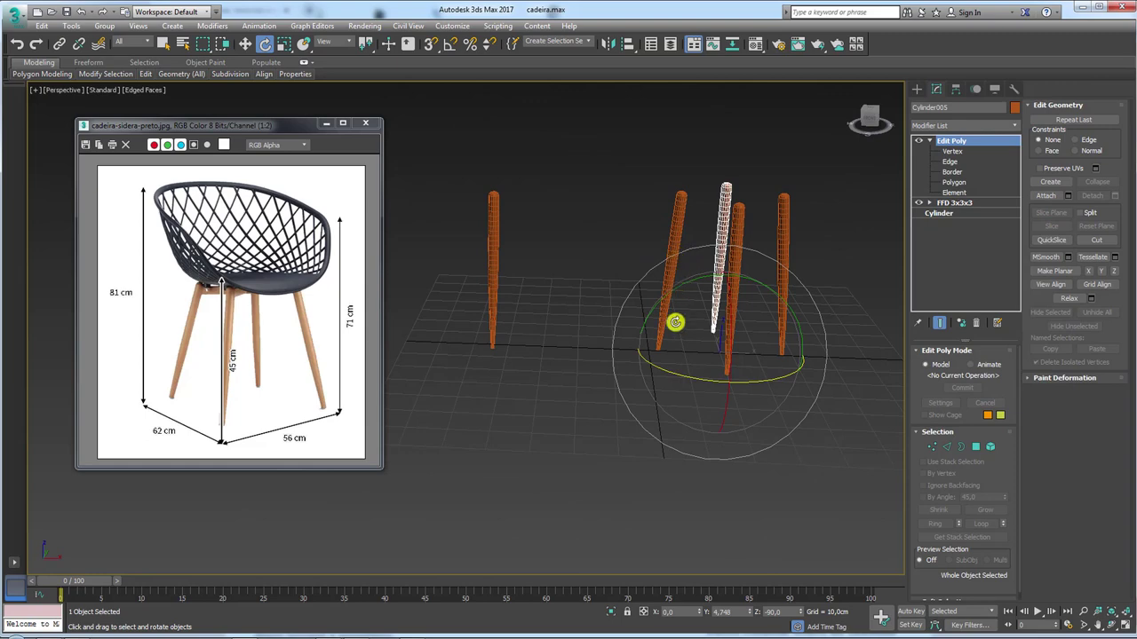
Step: Tilt the original leg Cylinder001 outward and shift it down and left
{"action": "left_click_drag", "start_coordinate": [634, 152], "coordinate": [682, 229]}
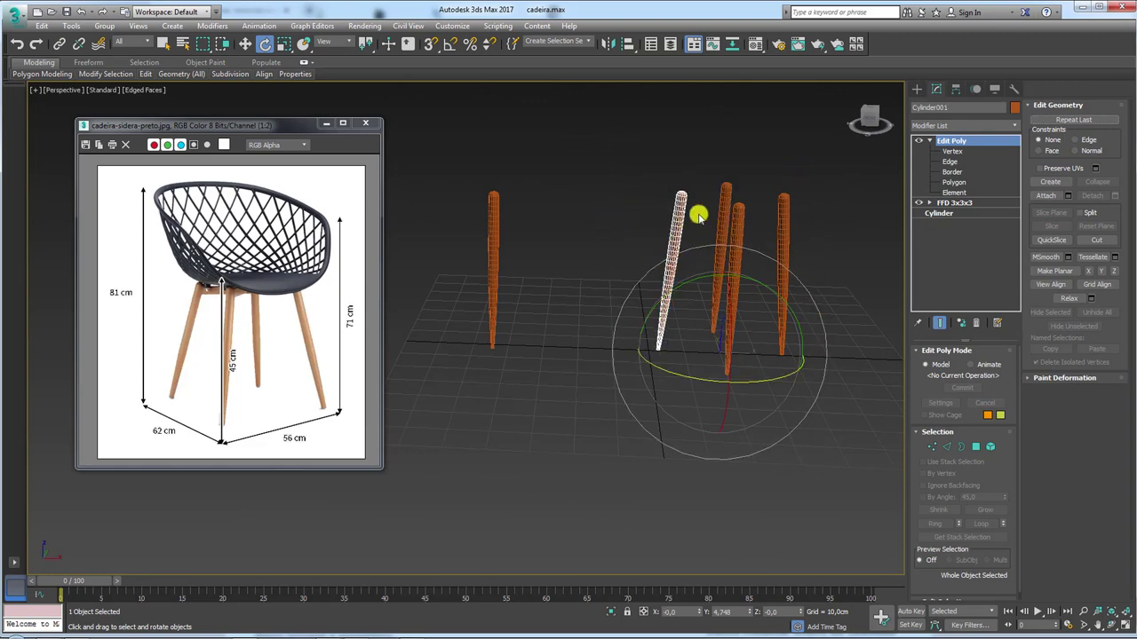
{"action": "middle_click_drag", "start_coordinate": [699, 216], "coordinate": [677, 234]}
{"action": "left_click", "coordinate": [948, 192]}
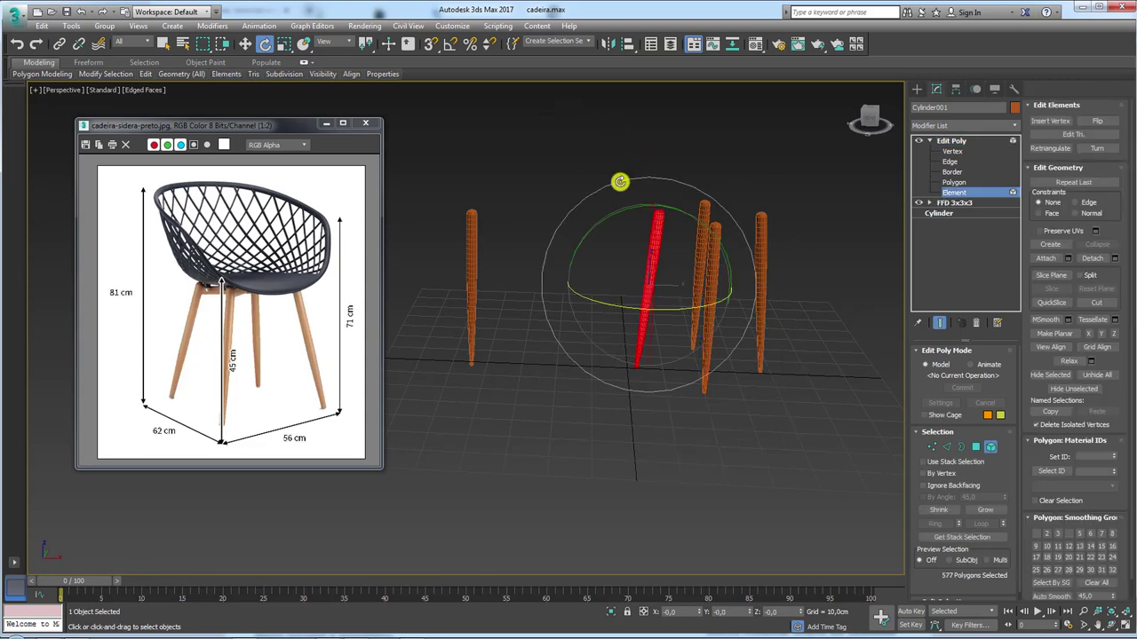
{"action": "middle_click_drag", "start_coordinate": [619, 182], "coordinate": [577, 176]}
{"action": "left_click", "coordinate": [951, 140]}
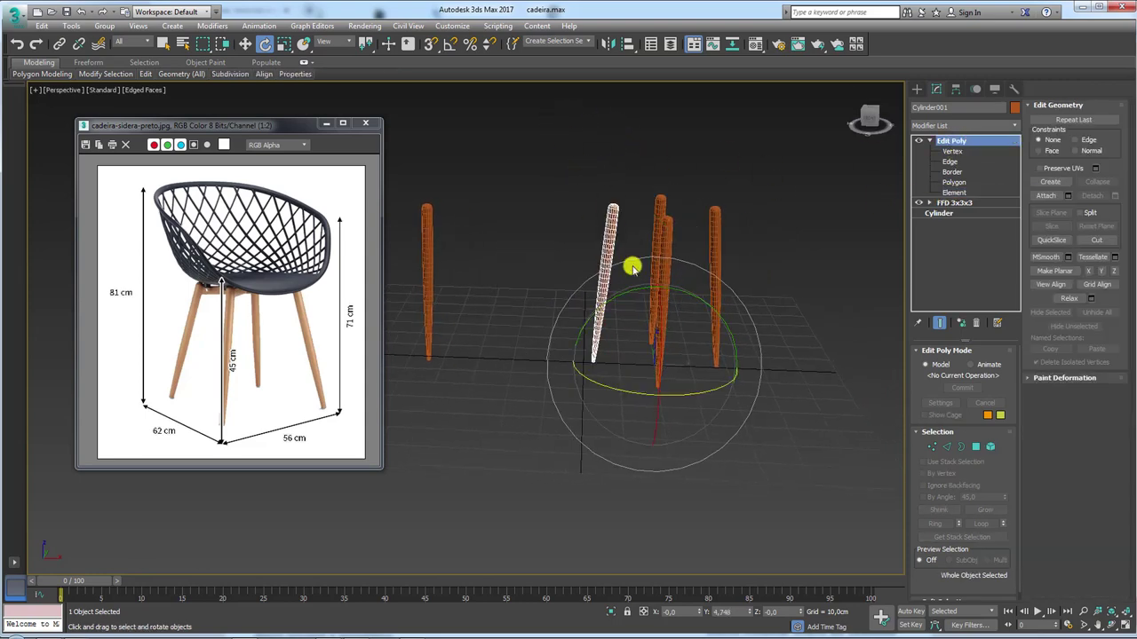
{"action": "scroll", "coordinate": [630, 267], "scroll_direction": "up", "scroll_amount": 3}
{"action": "middle_click_drag", "start_coordinate": [639, 356], "coordinate": [626, 381]}
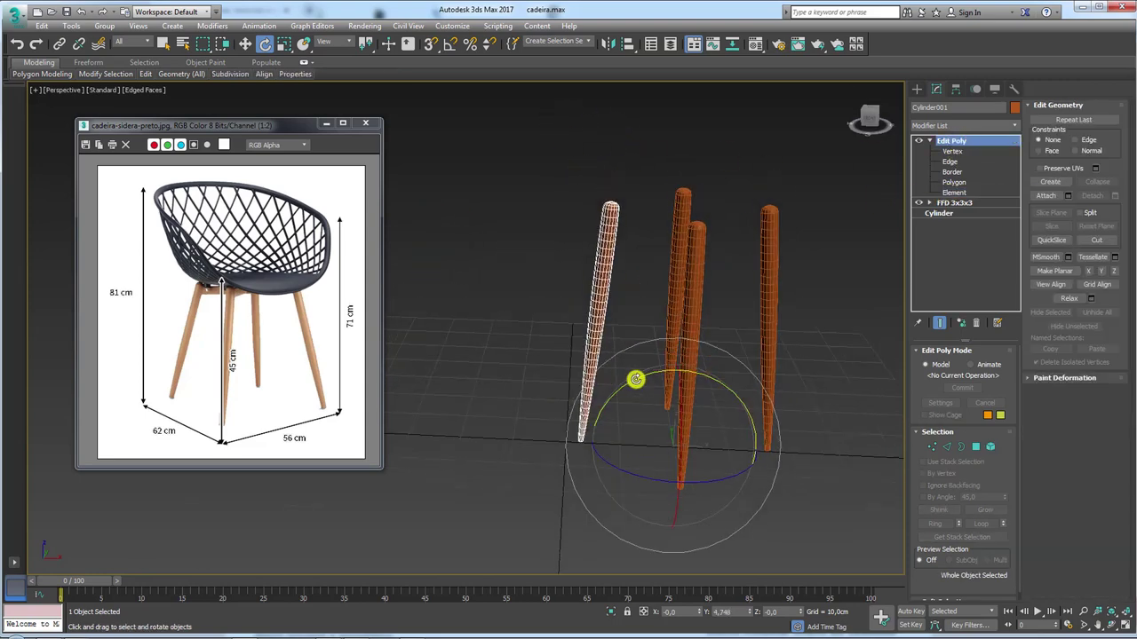
{"action": "left_click_drag", "start_coordinate": [636, 379], "coordinate": [642, 376]}
{"action": "key", "text": "w"}
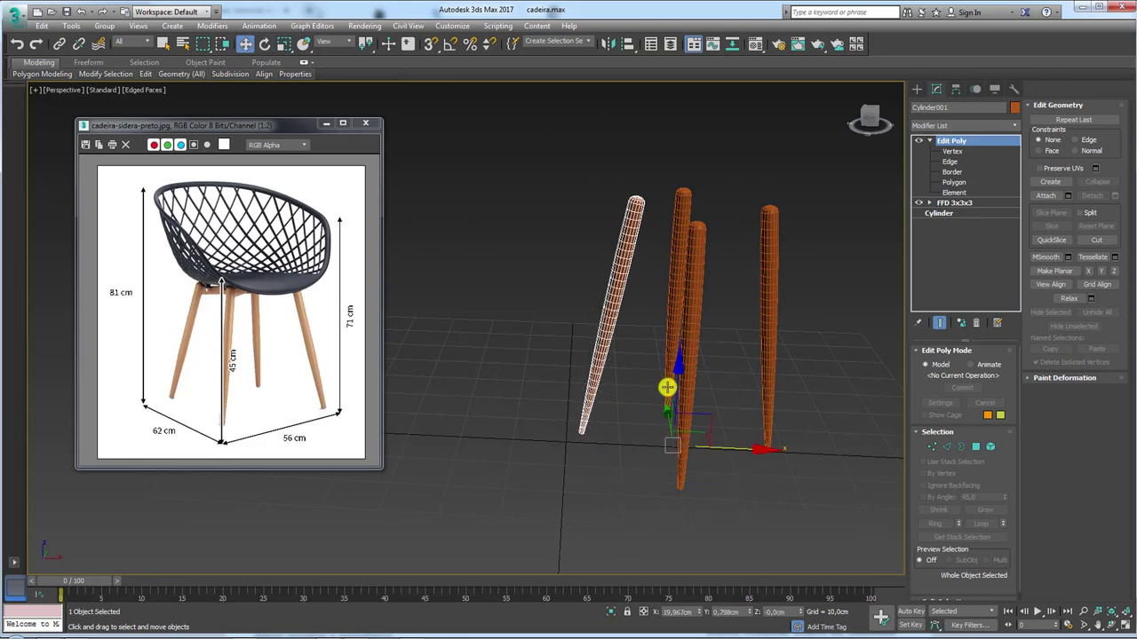
{"action": "left_click_drag", "start_coordinate": [716, 413], "coordinate": [698, 421]}
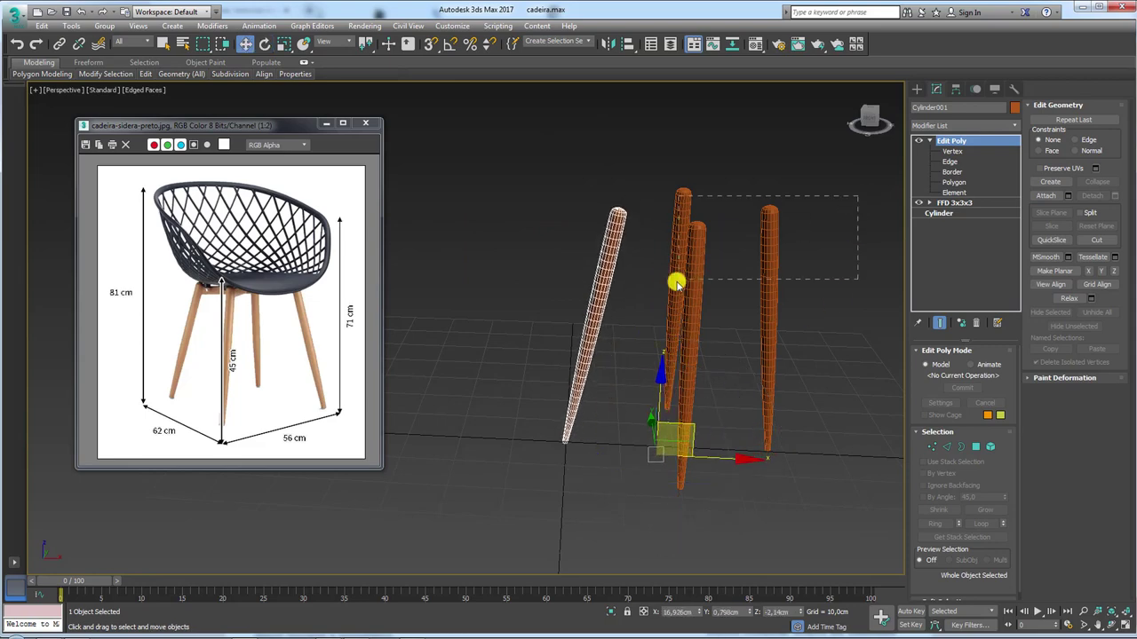
Step: Delete the three upright legs and re-array the tilted leg as four instances over 360°
{"action": "left_click_drag", "start_coordinate": [675, 282], "coordinate": [650, 293]}
{"action": "key", "text": "Delete"}
{"action": "left_click_drag", "start_coordinate": [653, 162], "coordinate": [583, 268]}
{"action": "left_click", "coordinate": [70, 26]}
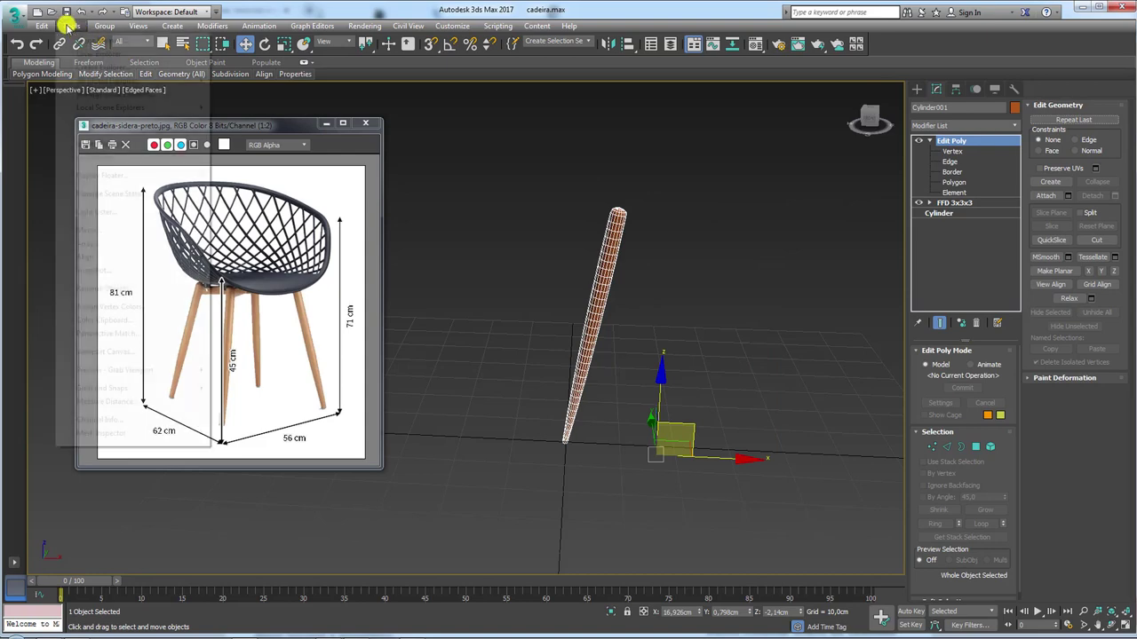
{"action": "left_click", "coordinate": [99, 246]}
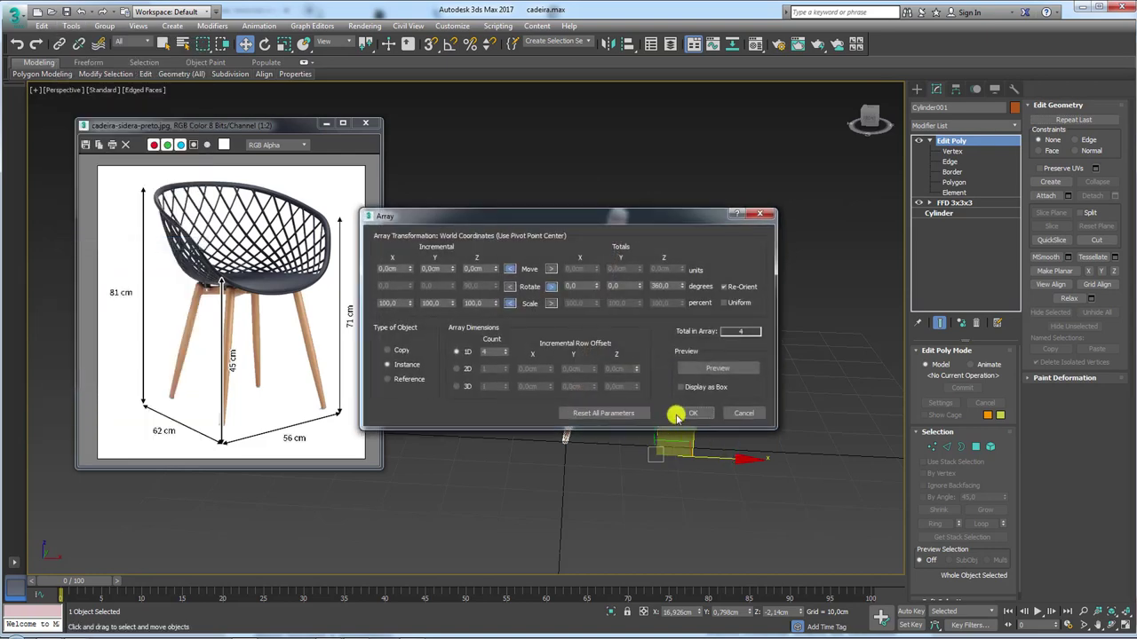
{"action": "left_click", "coordinate": [692, 413]}
{"action": "mouse_move", "coordinate": [702, 353]}
{"action": "middle_mouse_down", "text": "alt"}
{"action": "mouse_move", "coordinate": [690, 304]}
{"action": "mouse_move", "coordinate": [715, 350]}
{"action": "mouse_move", "coordinate": [676, 380]}
{"action": "mouse_move", "coordinate": [680, 325]}
{"action": "mouse_move", "coordinate": [700, 342]}
{"action": "middle_mouse_up", "text": "alt"}
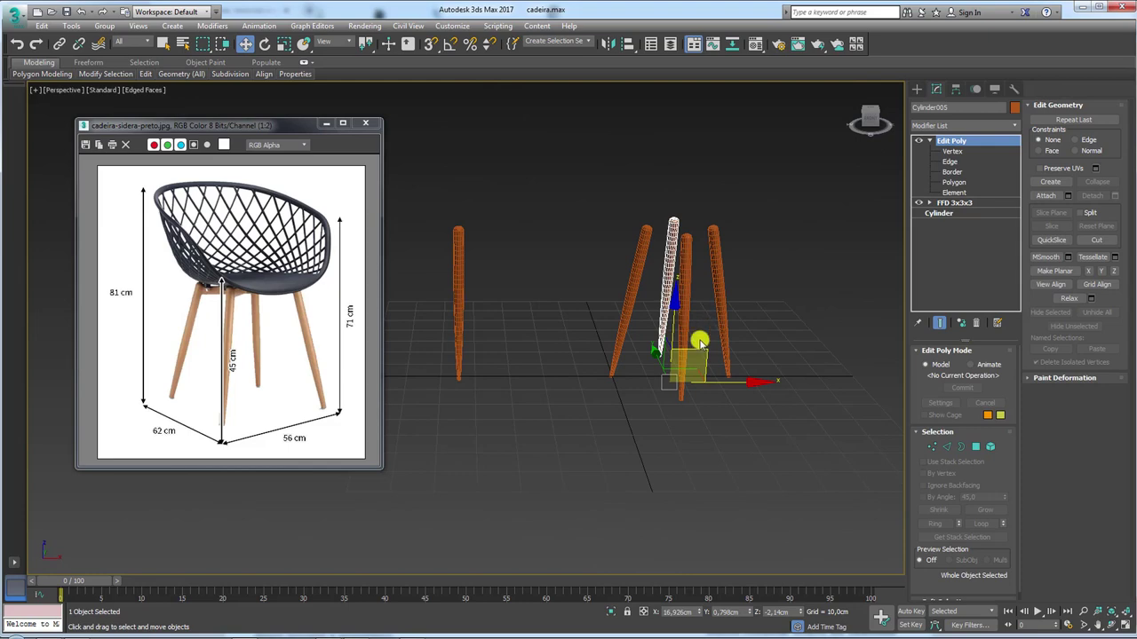
Step: At Element level, slide the leg along X so all four instances spread outward
{"action": "left_click", "coordinate": [626, 313]}
{"action": "left_click", "coordinate": [953, 192]}
{"action": "left_click", "coordinate": [655, 230]}
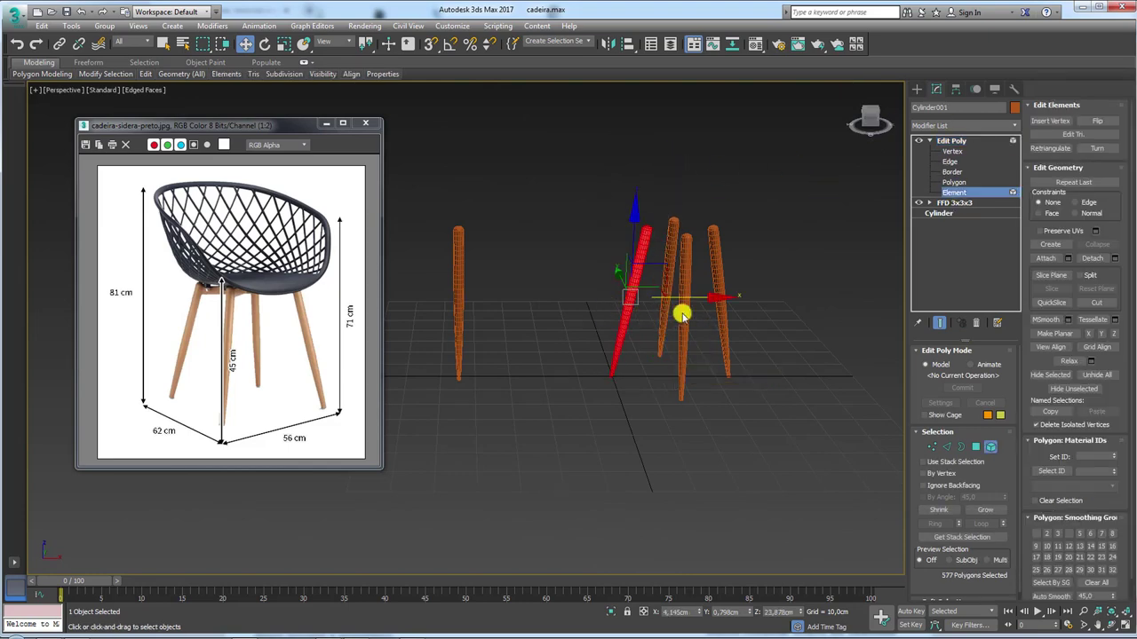
{"action": "left_click_drag", "start_coordinate": [682, 315], "coordinate": [678, 305]}
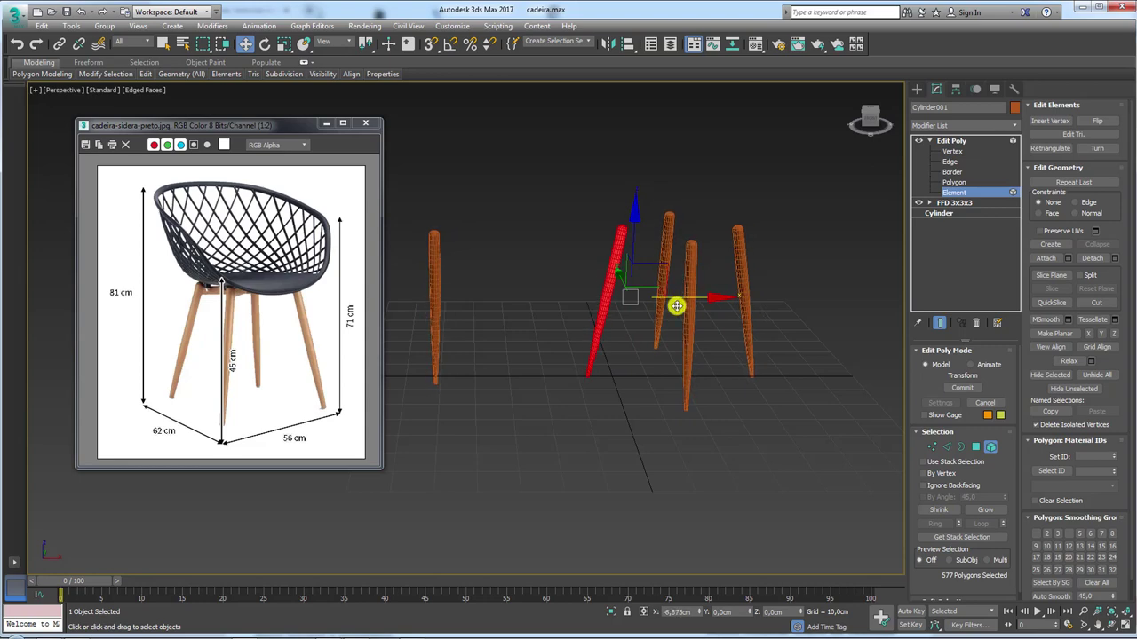
Step: Zoom into the reference photo and mark guide lines along the wooden leg joint
{"action": "mouse_move", "coordinate": [678, 307]}
{"action": "middle_mouse_down", "text": "alt"}
{"action": "mouse_move", "coordinate": [660, 340]}
{"action": "mouse_move", "coordinate": [675, 313]}
{"action": "middle_mouse_up", "text": "alt"}
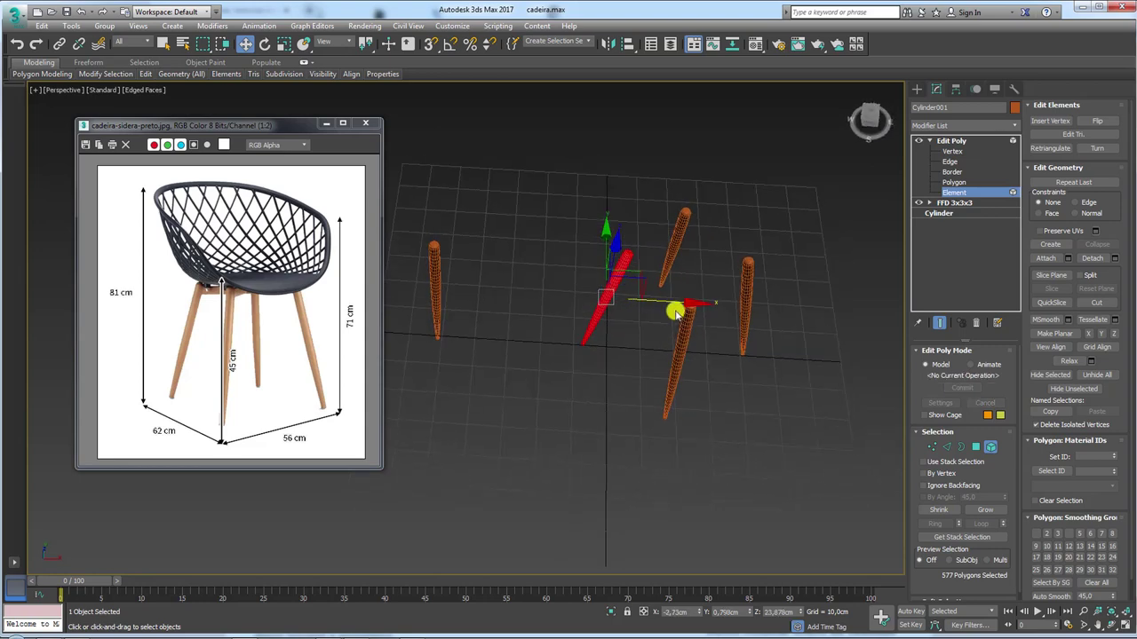
{"action": "scroll", "coordinate": [680, 301], "scroll_direction": "up", "scroll_amount": 4}
{"action": "middle_click_drag", "start_coordinate": [214, 304], "coordinate": [287, 299]}
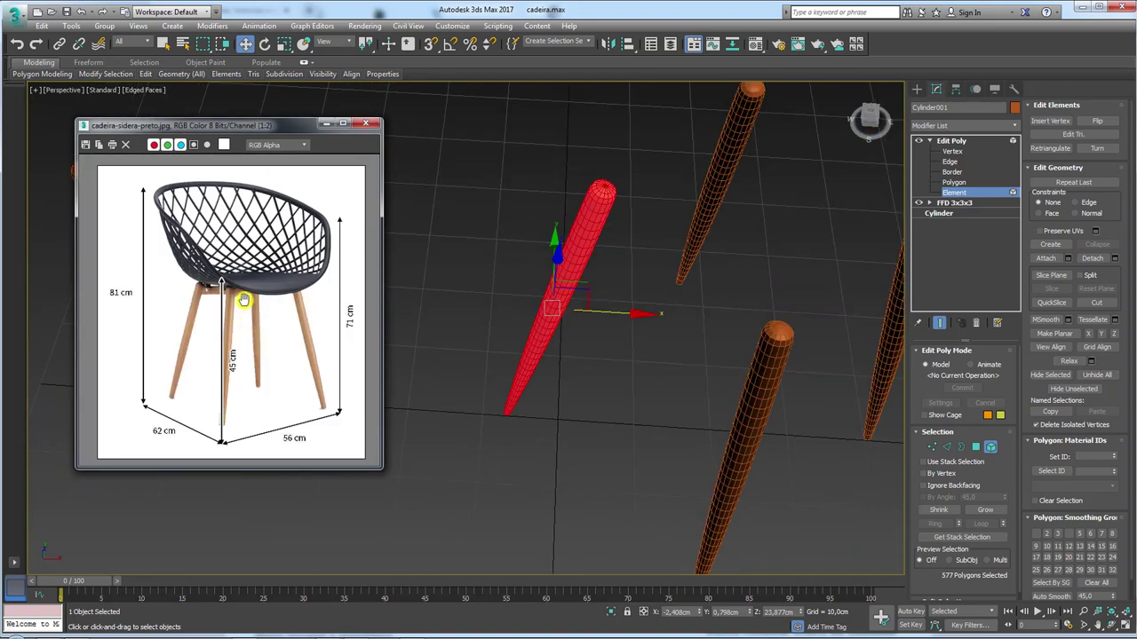
{"action": "scroll", "coordinate": [213, 297], "scroll_direction": "up", "scroll_amount": 1}
{"action": "scroll", "coordinate": [190, 295], "scroll_direction": "up", "scroll_amount": 1}
{"action": "scroll", "coordinate": [182, 297], "scroll_direction": "down", "scroll_amount": 1}
{"action": "scroll", "coordinate": [176, 301], "scroll_direction": "up", "scroll_amount": 2}
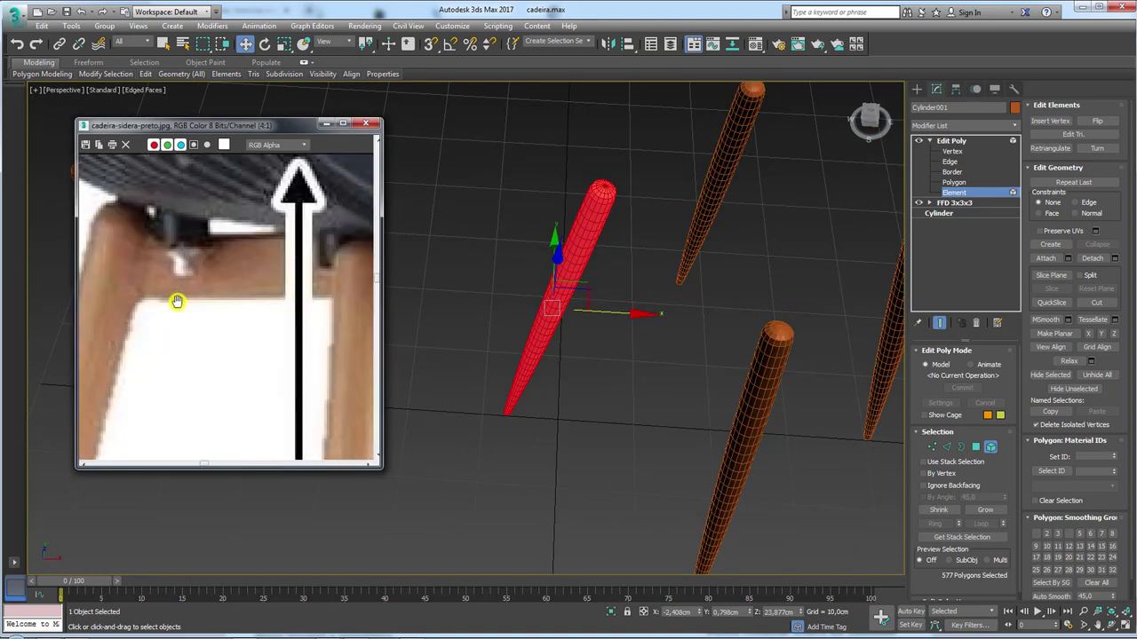
{"action": "left_click_drag", "start_coordinate": [133, 308], "coordinate": [228, 298]}
{"action": "left_click_drag", "start_coordinate": [153, 245], "coordinate": [267, 226]}
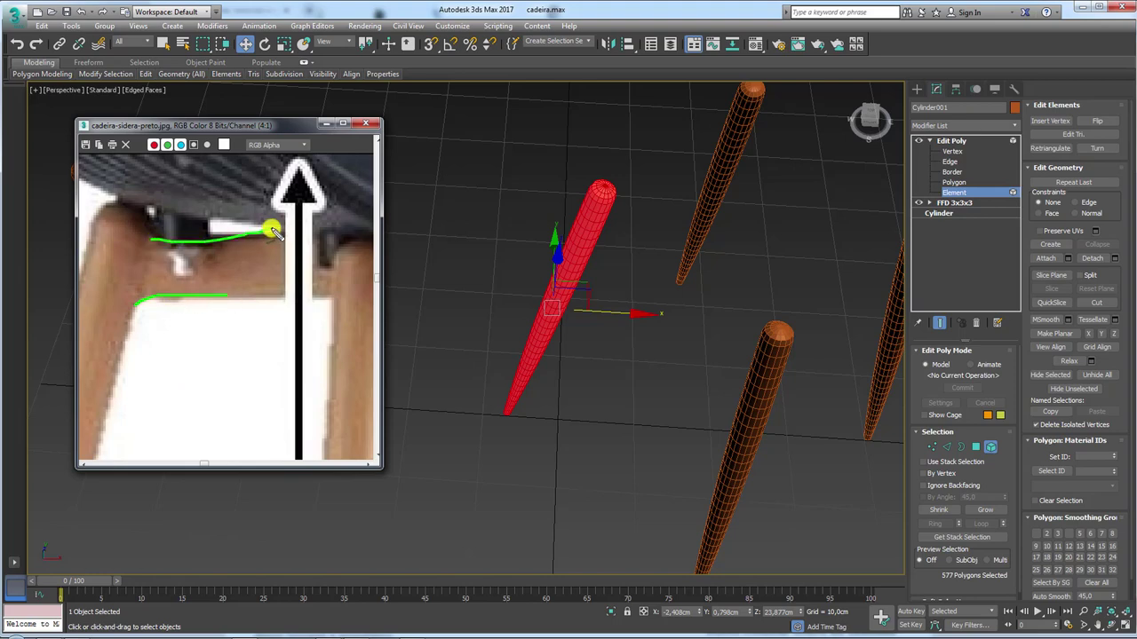
Step: Orbit so the legs stand upright and switch to Polygon level
{"action": "middle_click_drag", "start_coordinate": [522, 300], "coordinate": [596, 300]}
{"action": "scroll", "coordinate": [596, 299], "scroll_direction": "down", "scroll_amount": 5}
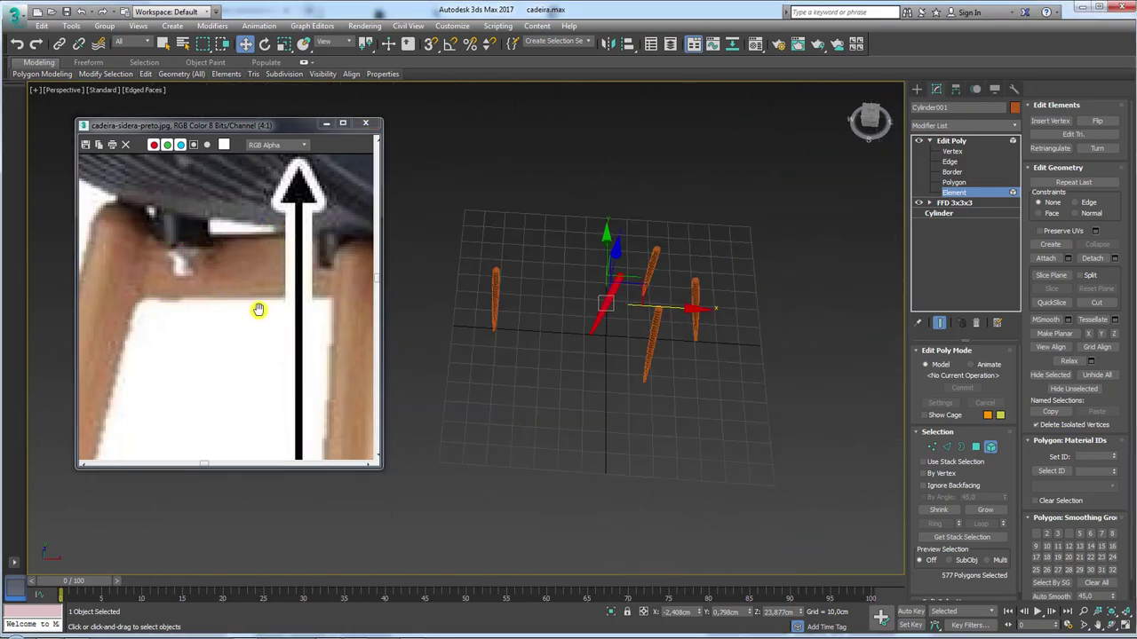
{"action": "scroll", "coordinate": [254, 308], "scroll_direction": "down", "scroll_amount": 2}
{"action": "scroll", "coordinate": [254, 297], "scroll_direction": "down", "scroll_amount": 2}
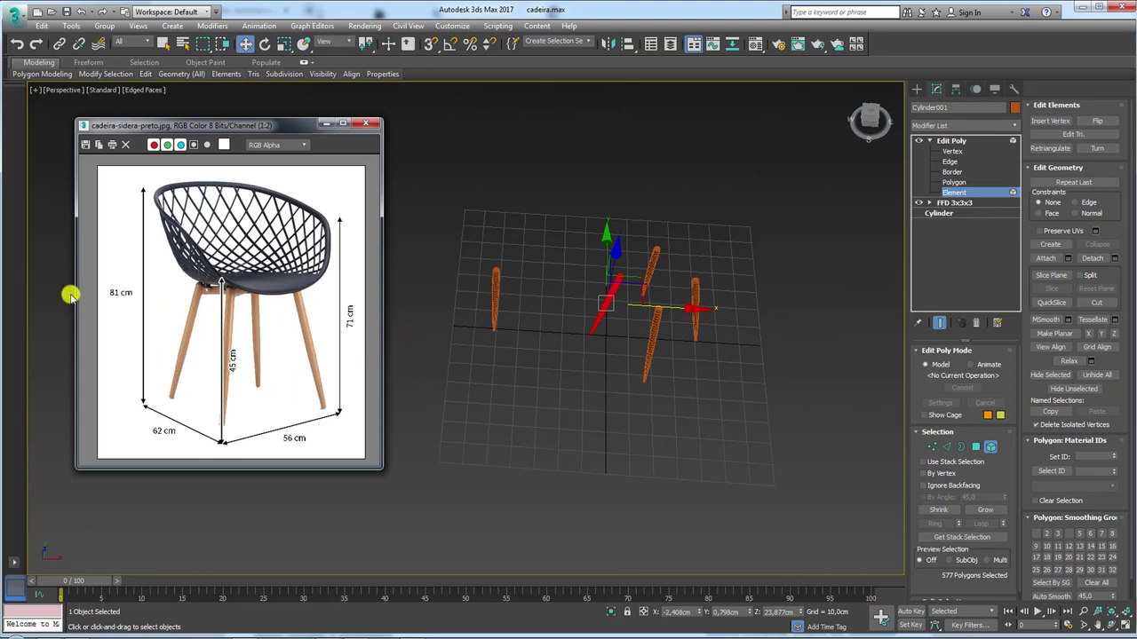
{"action": "scroll", "coordinate": [696, 275], "scroll_direction": "up", "scroll_amount": 3}
{"action": "scroll", "coordinate": [660, 278], "scroll_direction": "up", "scroll_amount": 3}
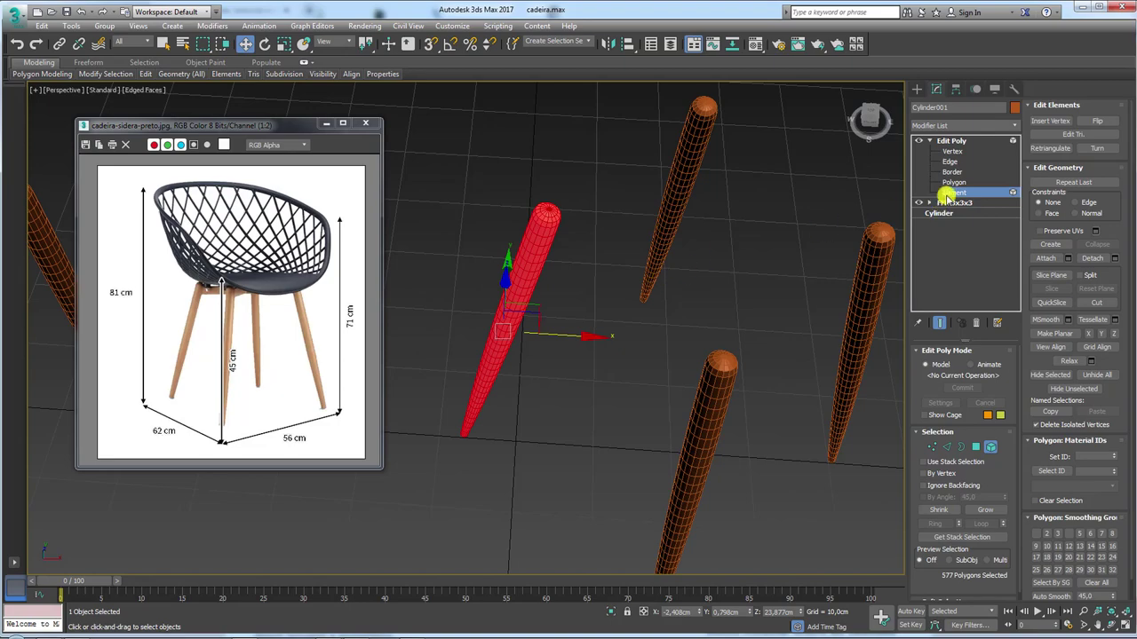
{"action": "mouse_move", "coordinate": [568, 257]}
{"action": "middle_mouse_down", "text": "alt"}
{"action": "mouse_move", "coordinate": [540, 262]}
{"action": "mouse_move", "coordinate": [551, 218]}
{"action": "mouse_move", "coordinate": [737, 257]}
{"action": "middle_mouse_up", "text": "alt"}
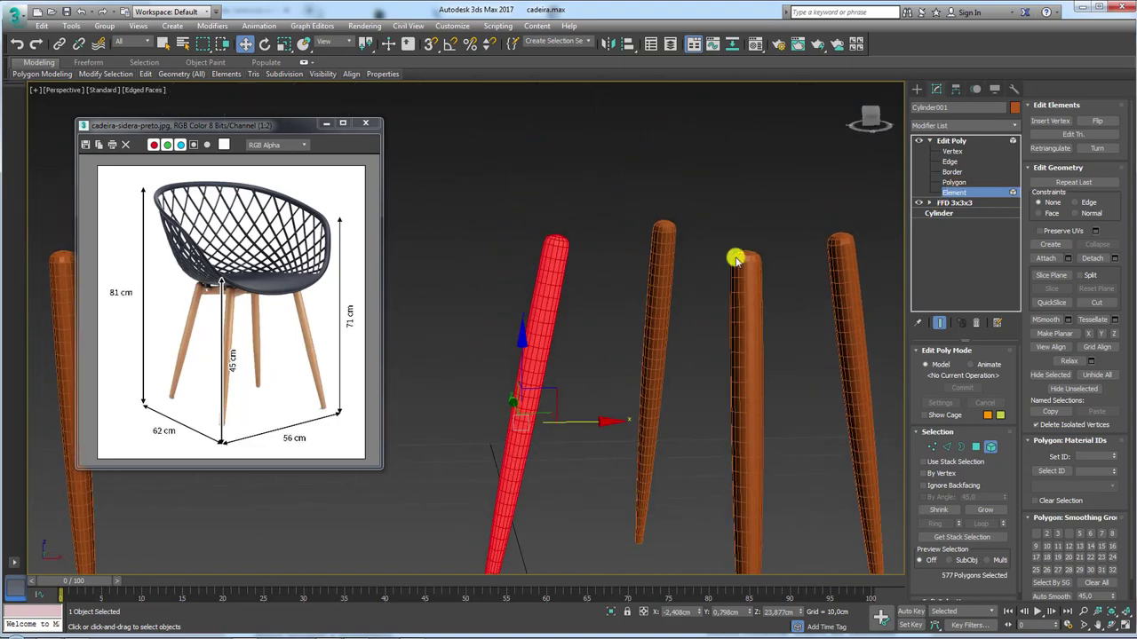
{"action": "left_click", "coordinate": [953, 182]}
{"action": "middle_click_drag", "start_coordinate": [627, 246], "coordinate": [602, 258], "text": "alt"}
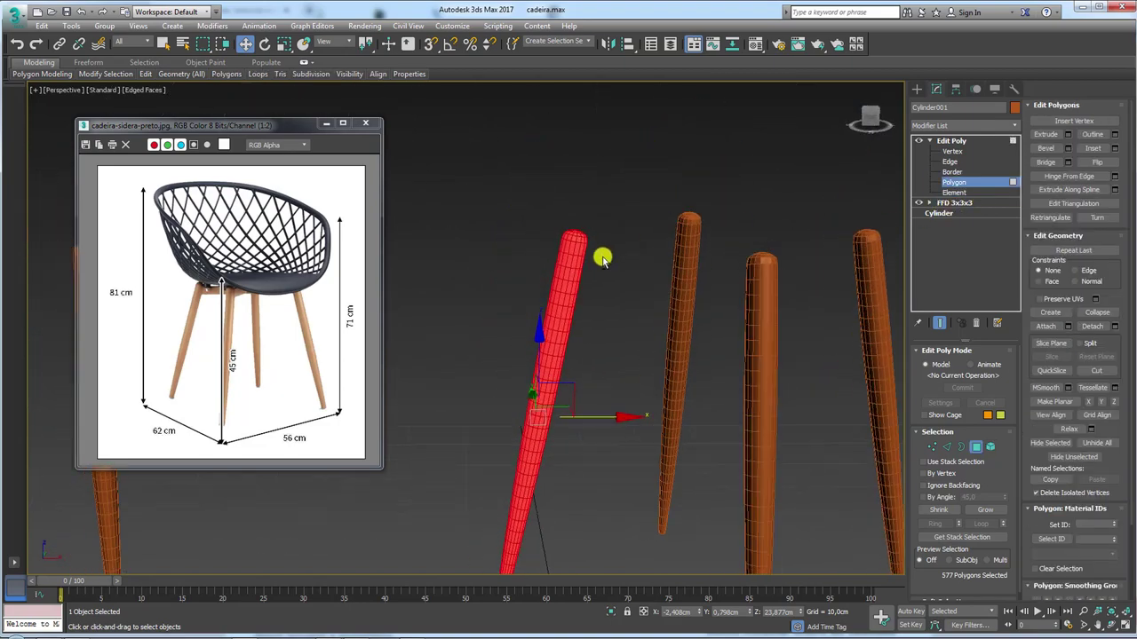
Step: In front view, marquee-select a strip of faces near the top of the leg
{"action": "key", "text": "f"}
{"action": "scroll", "coordinate": [485, 249], "scroll_direction": "up", "scroll_amount": 3}
{"action": "scroll", "coordinate": [474, 284], "scroll_direction": "up", "scroll_amount": 2}
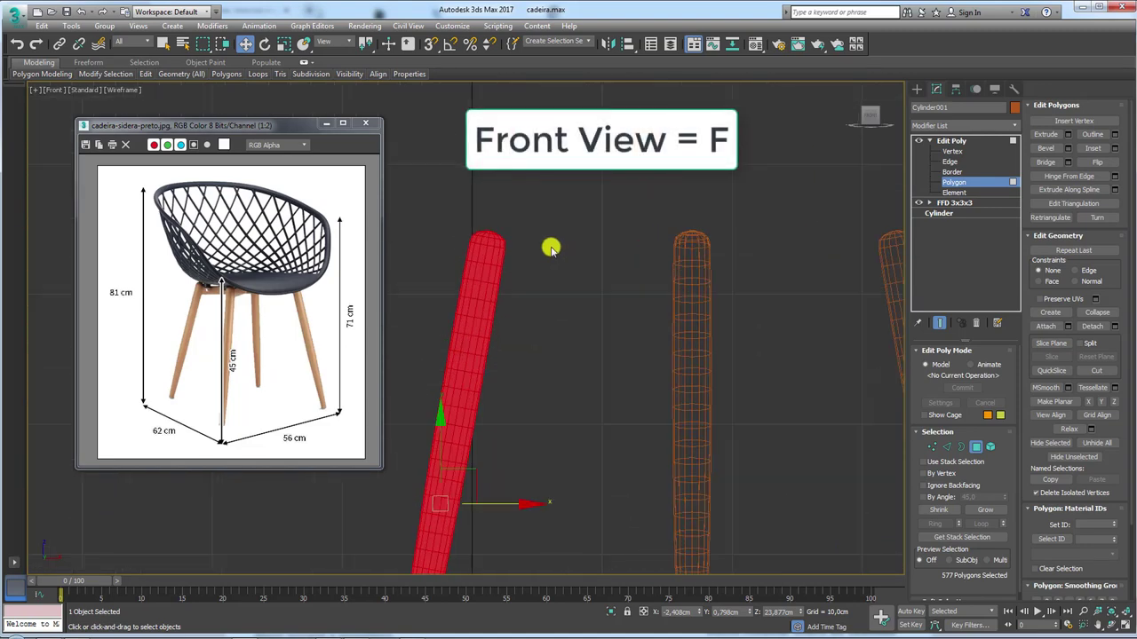
{"action": "scroll", "coordinate": [551, 249], "scroll_direction": "up", "scroll_amount": 2}
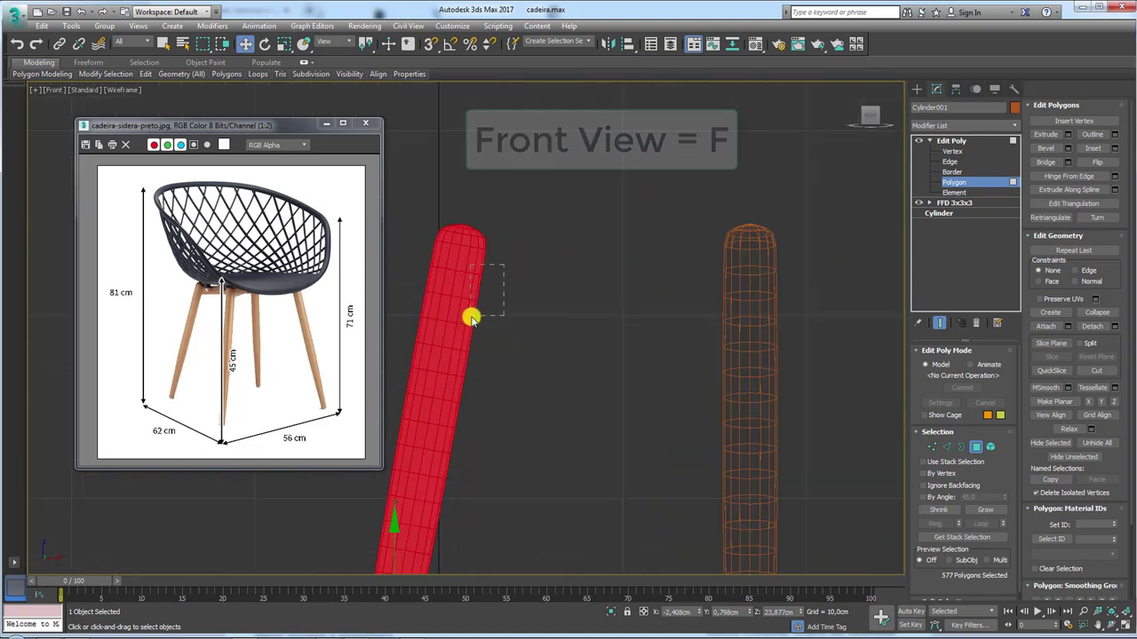
{"action": "mouse_move", "coordinate": [484, 300]}
{"action": "left_mouse_down"}
{"action": "mouse_move", "coordinate": [471, 299]}
{"action": "mouse_move", "coordinate": [541, 284]}
{"action": "left_mouse_up"}
{"action": "scroll", "coordinate": [428, 200], "scroll_direction": "up", "scroll_amount": 2}
{"action": "middle_click_drag", "start_coordinate": [540, 285], "coordinate": [531, 299]}
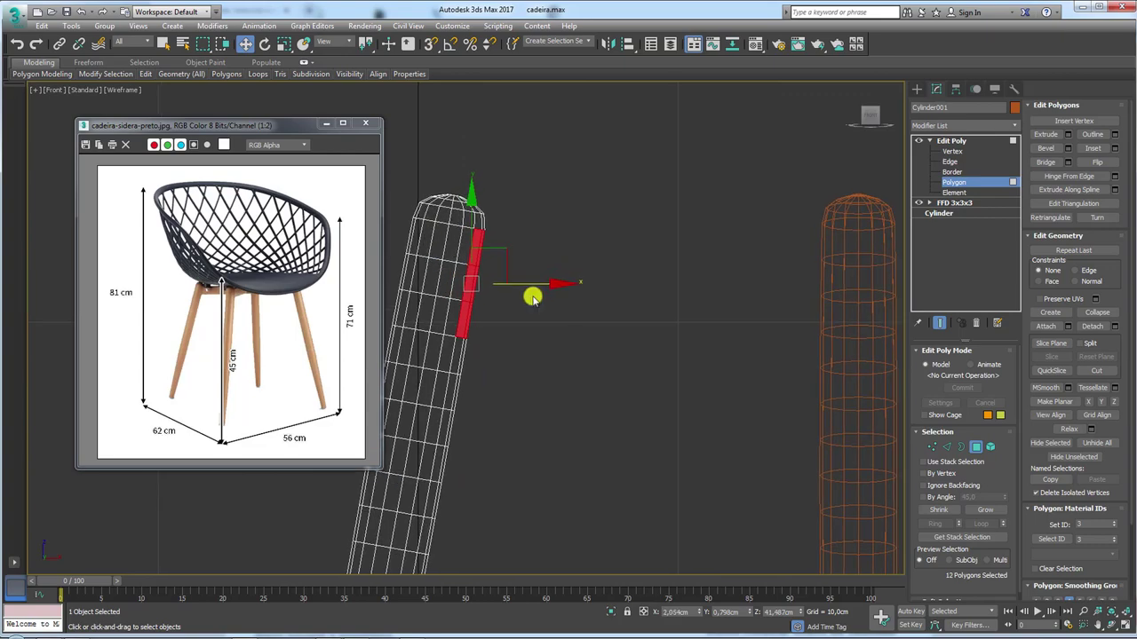
{"action": "scroll", "coordinate": [531, 299], "scroll_direction": "down", "scroll_amount": 3}
{"action": "scroll", "coordinate": [533, 294], "scroll_direction": "down", "scroll_amount": 2}
Step: Try an edge Ring and Connect loop near the leg top, then remove it
{"action": "key", "text": "p"}
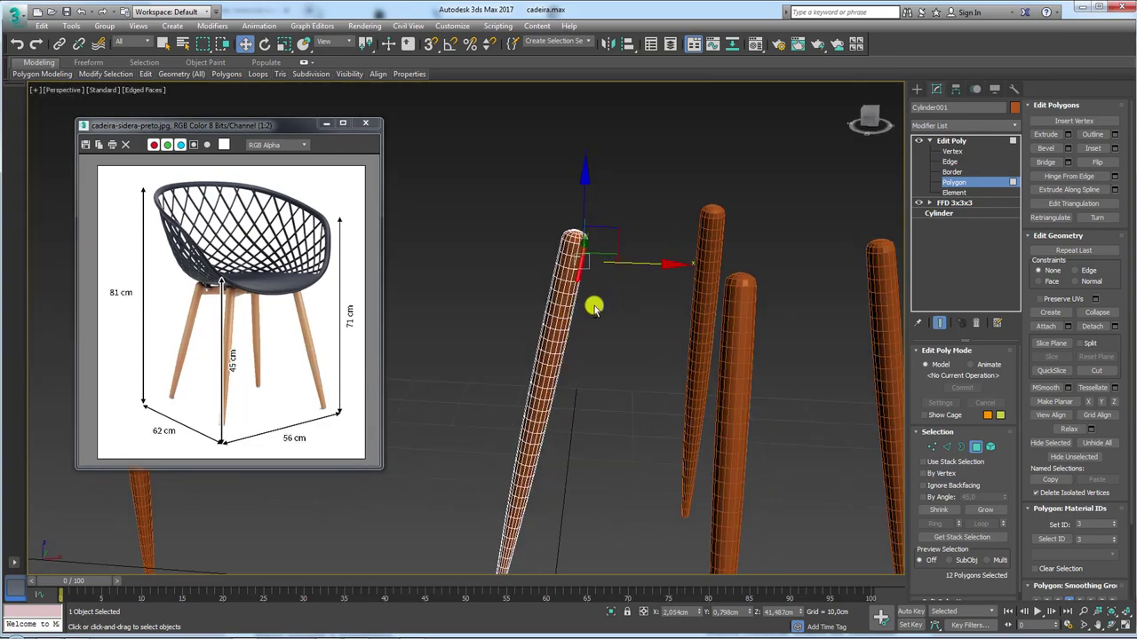
{"action": "mouse_move", "coordinate": [593, 306]}
{"action": "middle_mouse_down", "text": "alt"}
{"action": "mouse_move", "coordinate": [508, 296]}
{"action": "mouse_move", "coordinate": [636, 299]}
{"action": "middle_mouse_up", "text": "alt"}
{"action": "scroll", "coordinate": [615, 291], "scroll_direction": "up", "scroll_amount": 1}
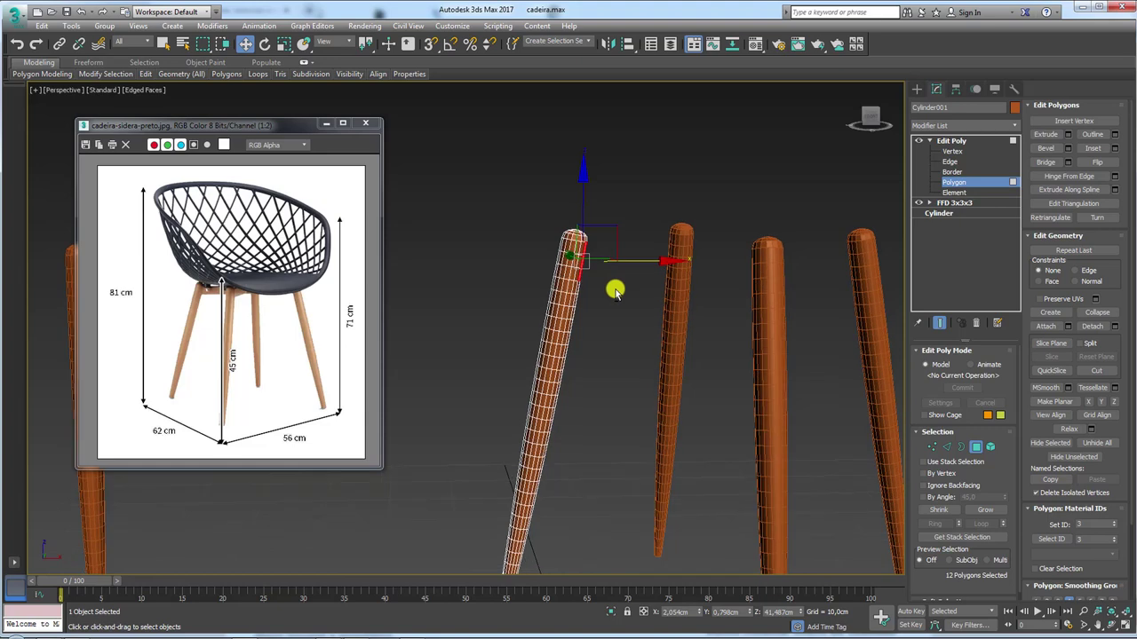
{"action": "scroll", "coordinate": [604, 287], "scroll_direction": "up", "scroll_amount": 2}
{"action": "scroll", "coordinate": [593, 293], "scroll_direction": "up", "scroll_amount": 2}
{"action": "scroll", "coordinate": [591, 302], "scroll_direction": "up", "scroll_amount": 2}
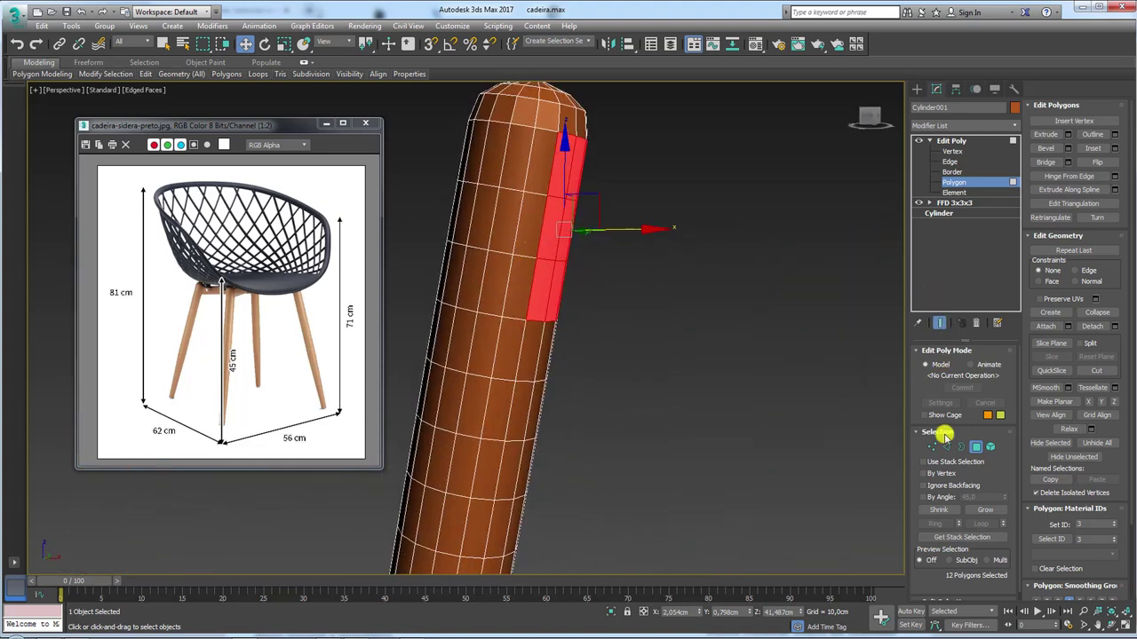
{"action": "left_click", "coordinate": [947, 447]}
{"action": "left_click", "coordinate": [528, 288]}
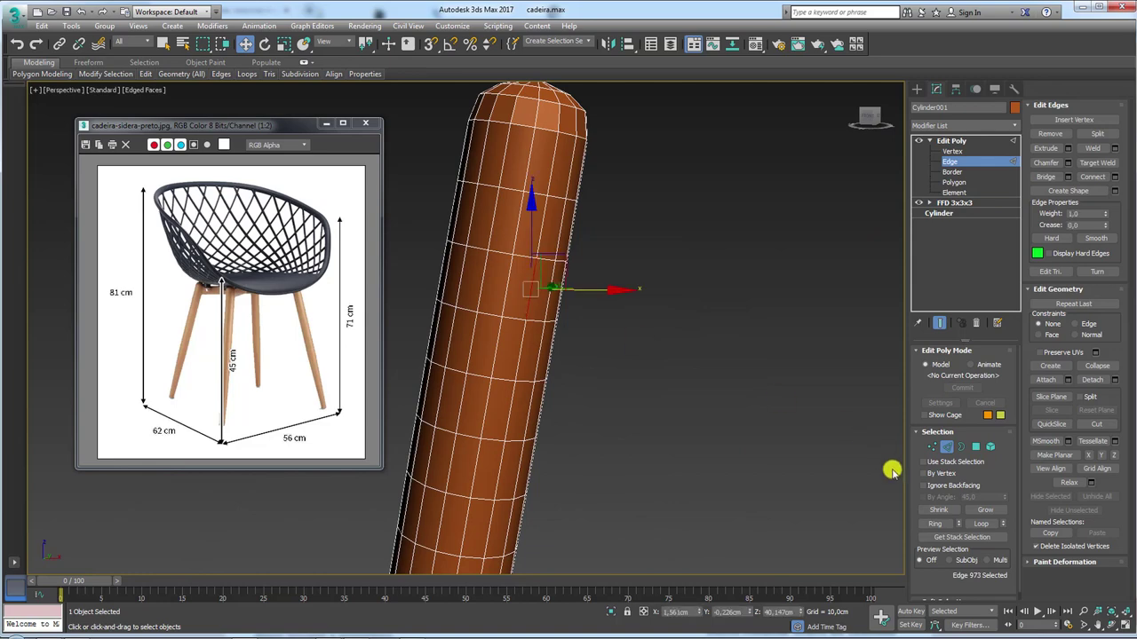
{"action": "left_click", "coordinate": [934, 523]}
{"action": "left_click", "coordinate": [1094, 175]}
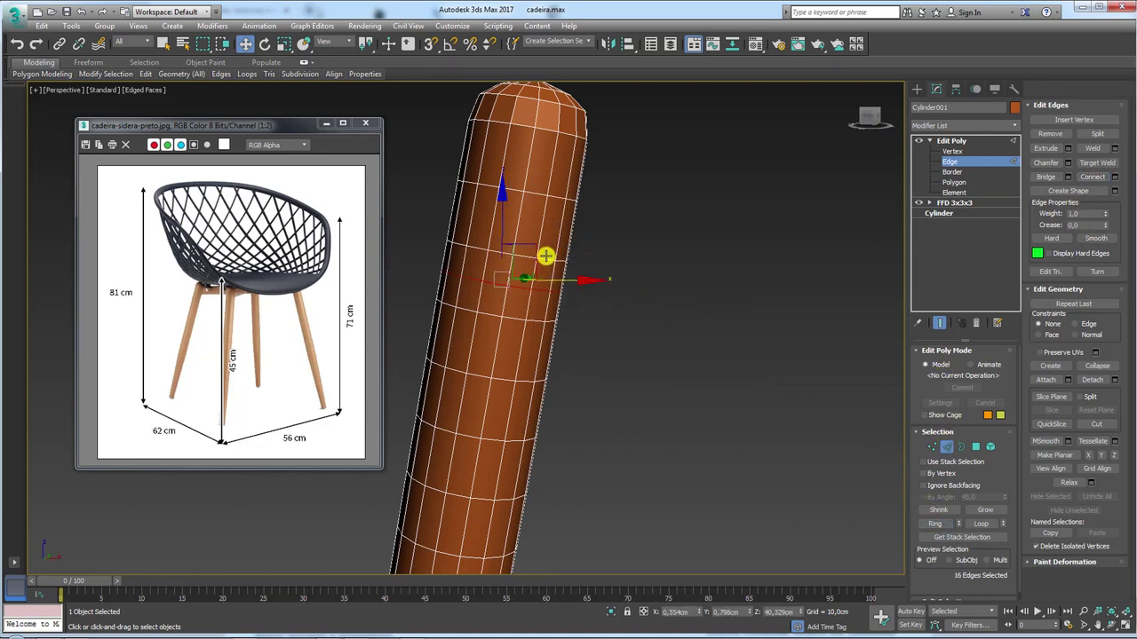
{"action": "left_click_drag", "start_coordinate": [545, 255], "coordinate": [547, 229]}
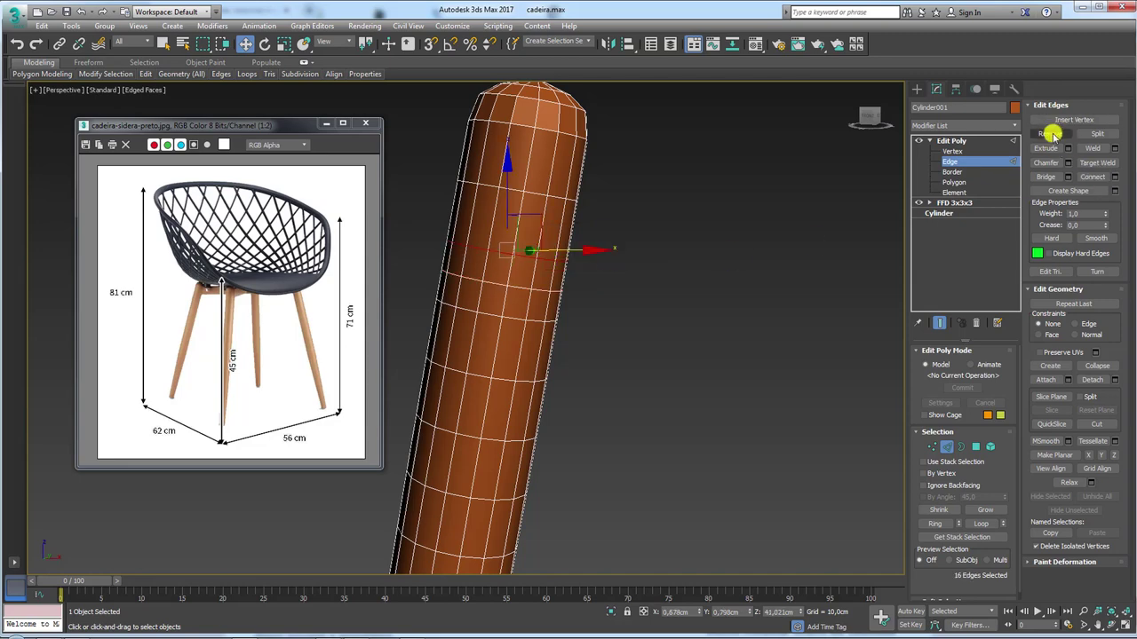
{"action": "left_click", "coordinate": [1052, 133]}
Step: Return to Polygon level with the eight-face strip at the leg top selected
{"action": "left_click", "coordinate": [975, 447]}
{"action": "scroll", "coordinate": [613, 297], "scroll_direction": "down", "scroll_amount": 1}
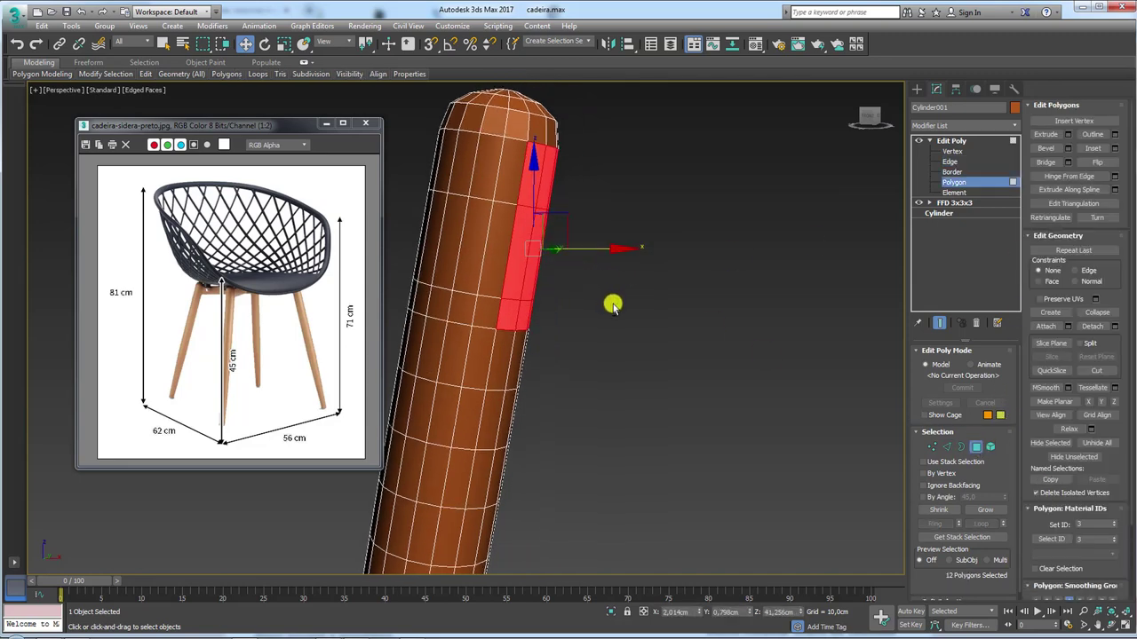
{"action": "scroll", "coordinate": [622, 311], "scroll_direction": "down", "scroll_amount": 3}
{"action": "mouse_move", "coordinate": [622, 309]}
{"action": "middle_mouse_down", "text": "alt"}
{"action": "mouse_move", "coordinate": [525, 322]}
{"action": "mouse_move", "coordinate": [627, 311]}
{"action": "mouse_move", "coordinate": [569, 312]}
{"action": "middle_mouse_up", "text": "alt"}
{"action": "scroll", "coordinate": [569, 312], "scroll_direction": "up", "scroll_amount": 1}
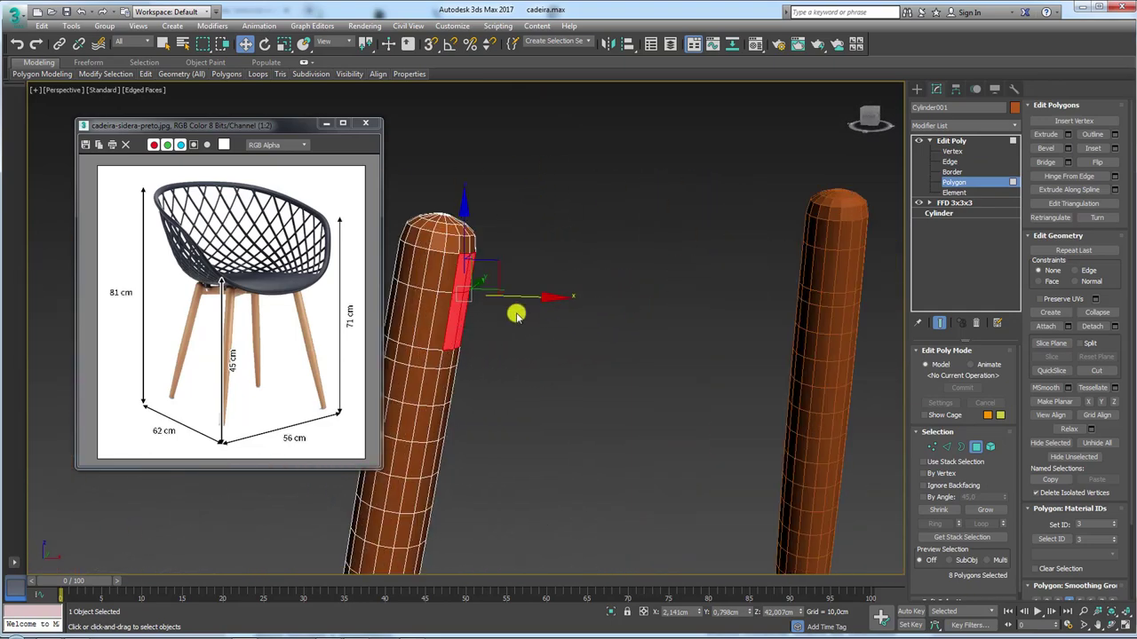
{"action": "scroll", "coordinate": [533, 315], "scroll_direction": "up", "scroll_amount": 2}
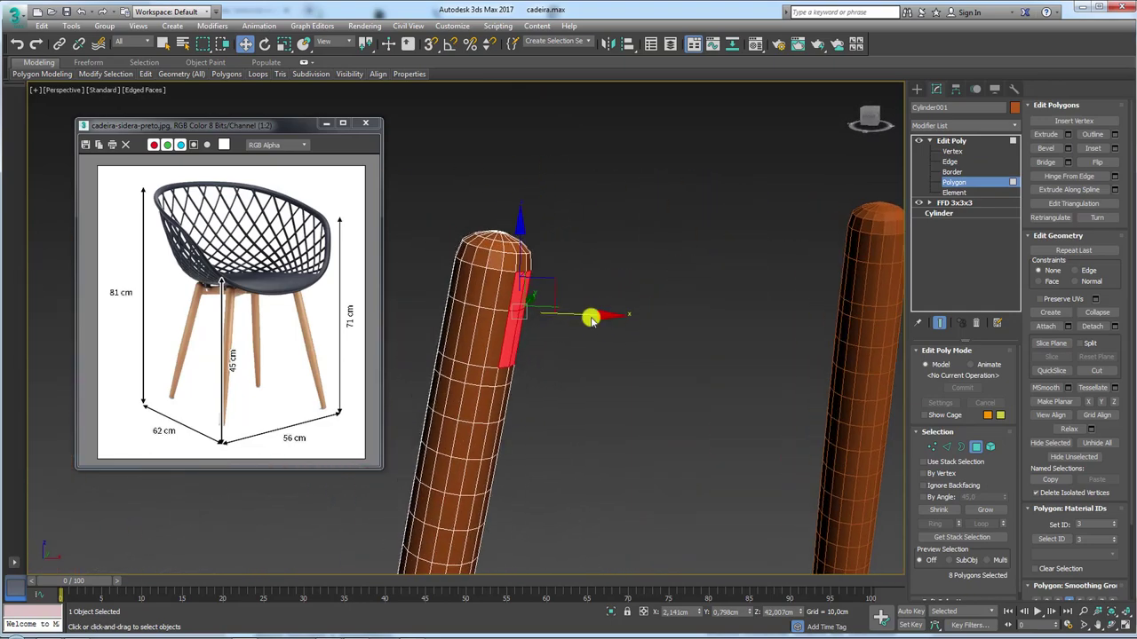
Step: Extrude the selected leg-top polygons and slide the new rail toward the frame centre
{"action": "left_click", "coordinate": [1067, 134]}
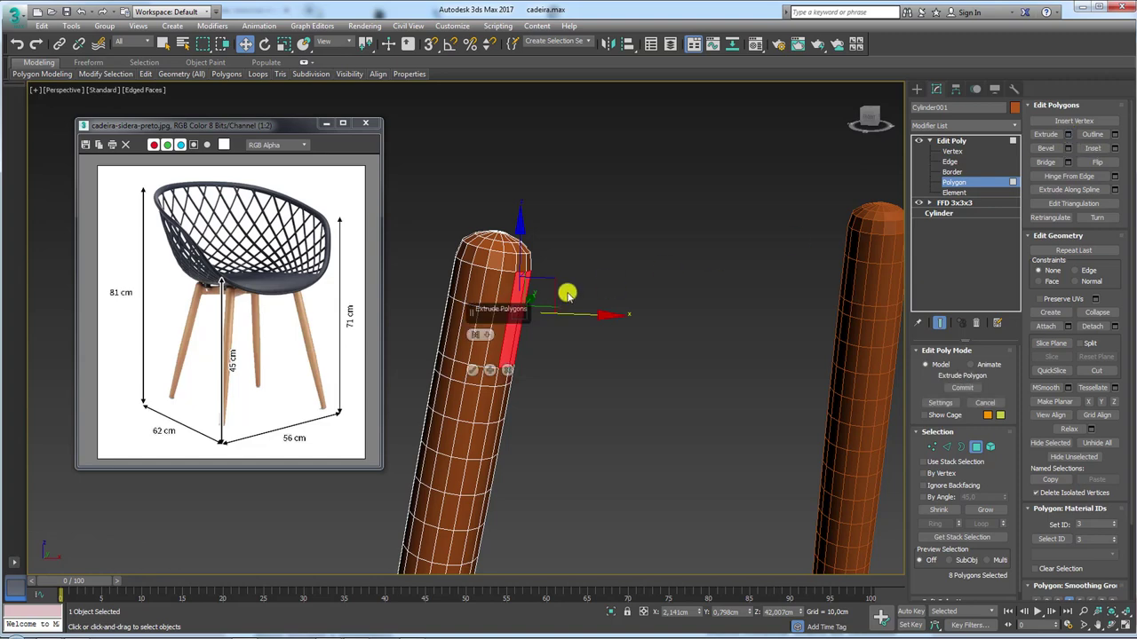
{"action": "left_click_drag", "start_coordinate": [477, 313], "coordinate": [622, 194]}
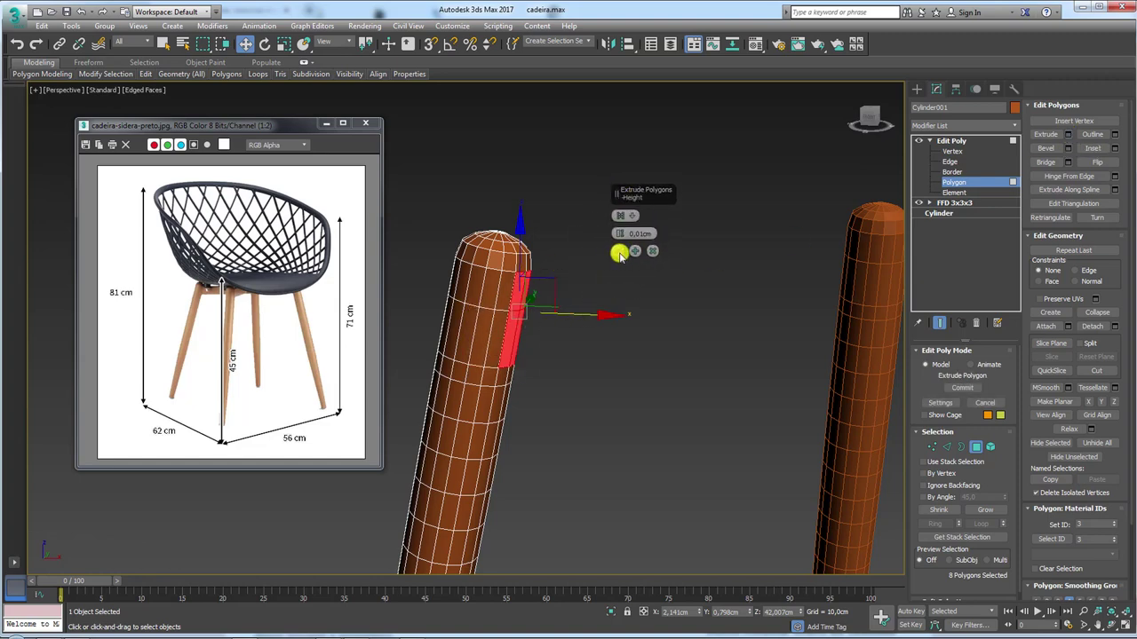
{"action": "left_click", "coordinate": [619, 253]}
{"action": "mouse_move", "coordinate": [585, 313]}
{"action": "middle_mouse_down", "text": "alt"}
{"action": "mouse_move", "coordinate": [728, 317]}
{"action": "mouse_move", "coordinate": [754, 371]}
{"action": "mouse_move", "coordinate": [543, 343]}
{"action": "middle_mouse_up", "text": "alt"}
{"action": "scroll", "coordinate": [729, 324], "scroll_direction": "down", "scroll_amount": 3}
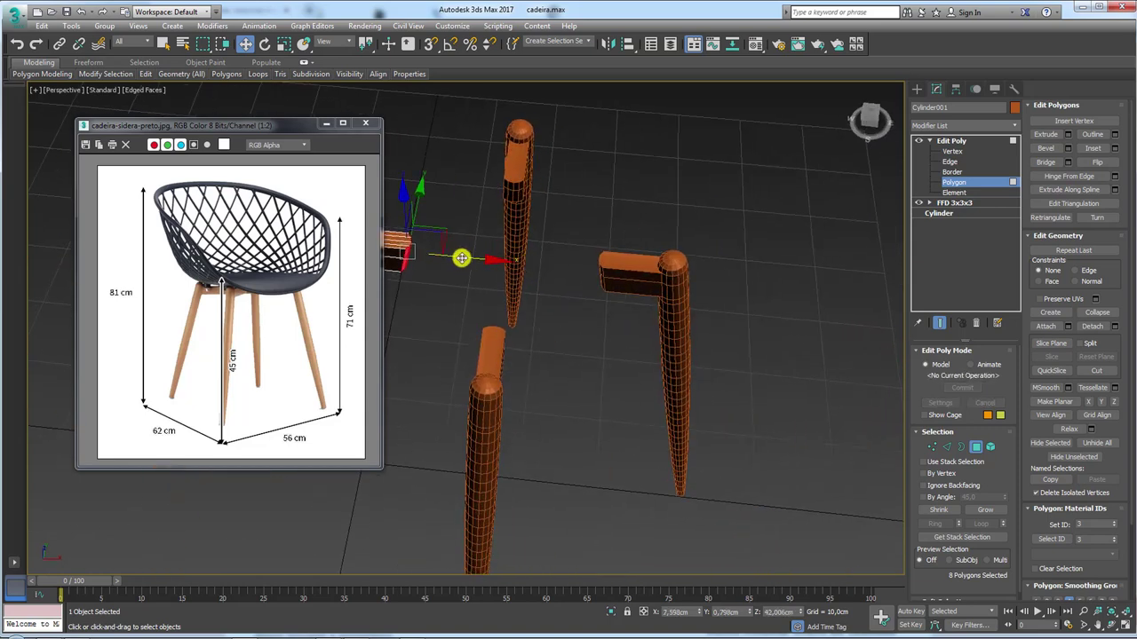
{"action": "left_click_drag", "start_coordinate": [461, 258], "coordinate": [540, 255]}
{"action": "mouse_move", "coordinate": [535, 263]}
{"action": "middle_mouse_down", "text": "alt"}
{"action": "mouse_move", "coordinate": [604, 307]}
{"action": "mouse_move", "coordinate": [652, 314]}
{"action": "mouse_move", "coordinate": [606, 315]}
{"action": "middle_mouse_up", "text": "alt"}
{"action": "scroll", "coordinate": [604, 307], "scroll_direction": "up", "scroll_amount": 4}
Step: Scale the rail end to 0 along X and nudge it into the central crossing
{"action": "key", "text": "r"}
{"action": "left_click_drag", "start_coordinate": [668, 323], "coordinate": [667, 299]}
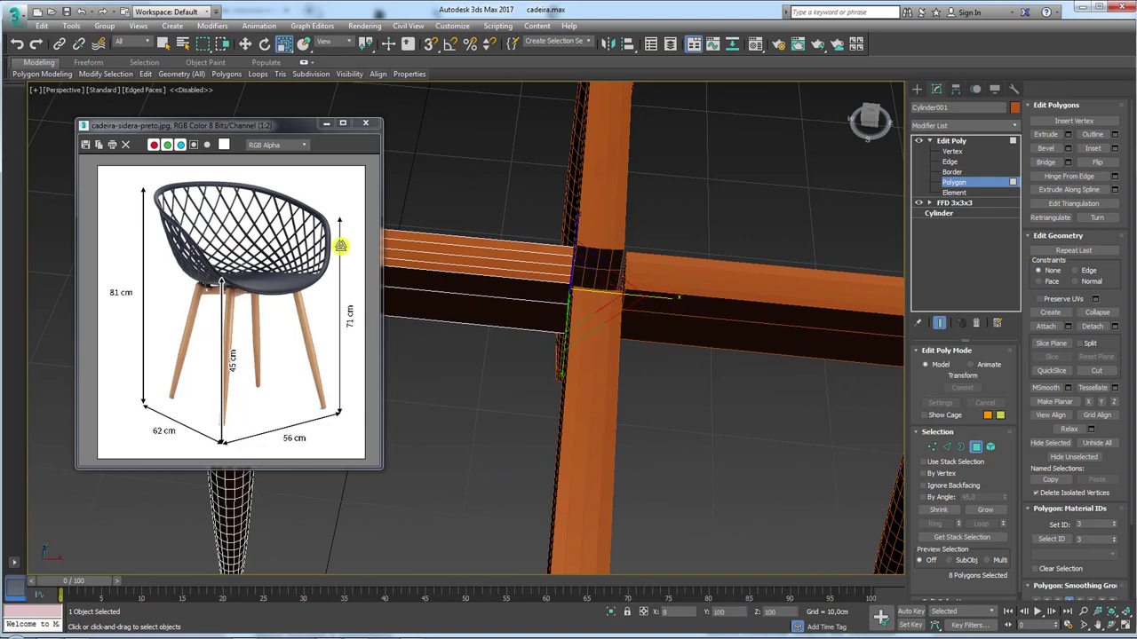
{"action": "key", "text": "w"}
{"action": "scroll", "coordinate": [601, 290], "scroll_direction": "up", "scroll_amount": 2}
{"action": "scroll", "coordinate": [627, 315], "scroll_direction": "up", "scroll_amount": 2}
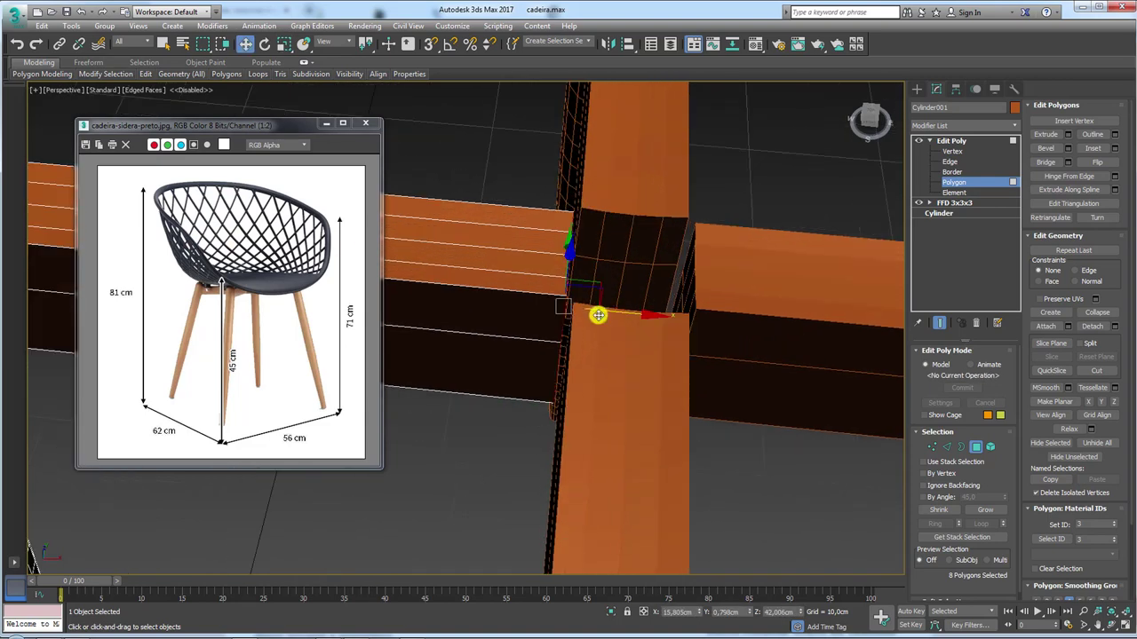
{"action": "scroll", "coordinate": [599, 315], "scroll_direction": "up", "scroll_amount": 3}
{"action": "left_click_drag", "start_coordinate": [594, 307], "coordinate": [605, 306]}
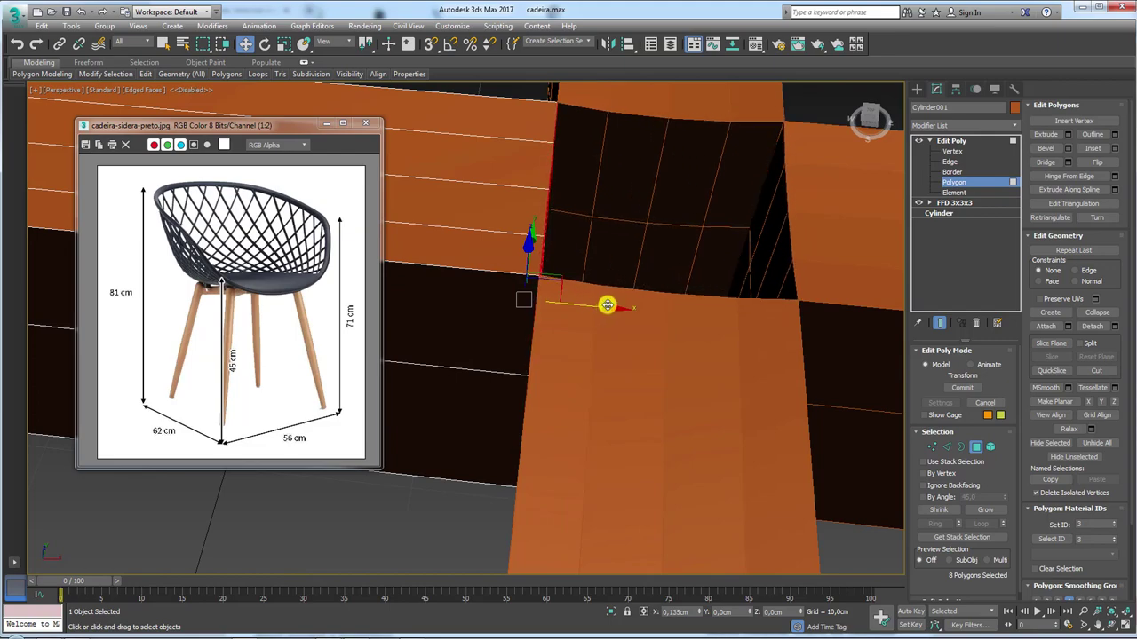
{"action": "scroll", "coordinate": [599, 307], "scroll_direction": "down", "scroll_amount": 5}
{"action": "mouse_move", "coordinate": [599, 307]}
{"action": "middle_mouse_down", "text": "alt"}
{"action": "mouse_move", "coordinate": [746, 297]}
{"action": "mouse_move", "coordinate": [713, 325]}
{"action": "mouse_move", "coordinate": [663, 310]}
{"action": "mouse_move", "coordinate": [716, 262]}
{"action": "mouse_move", "coordinate": [663, 311]}
{"action": "mouse_move", "coordinate": [682, 306]}
{"action": "mouse_move", "coordinate": [672, 203]}
{"action": "mouse_move", "coordinate": [545, 399]}
{"action": "mouse_move", "coordinate": [622, 337]}
{"action": "middle_mouse_up", "text": "alt"}
Step: Clear the polygon selection and switch to Edge level to inspect the leg-beam junction
{"action": "left_click", "coordinate": [731, 289]}
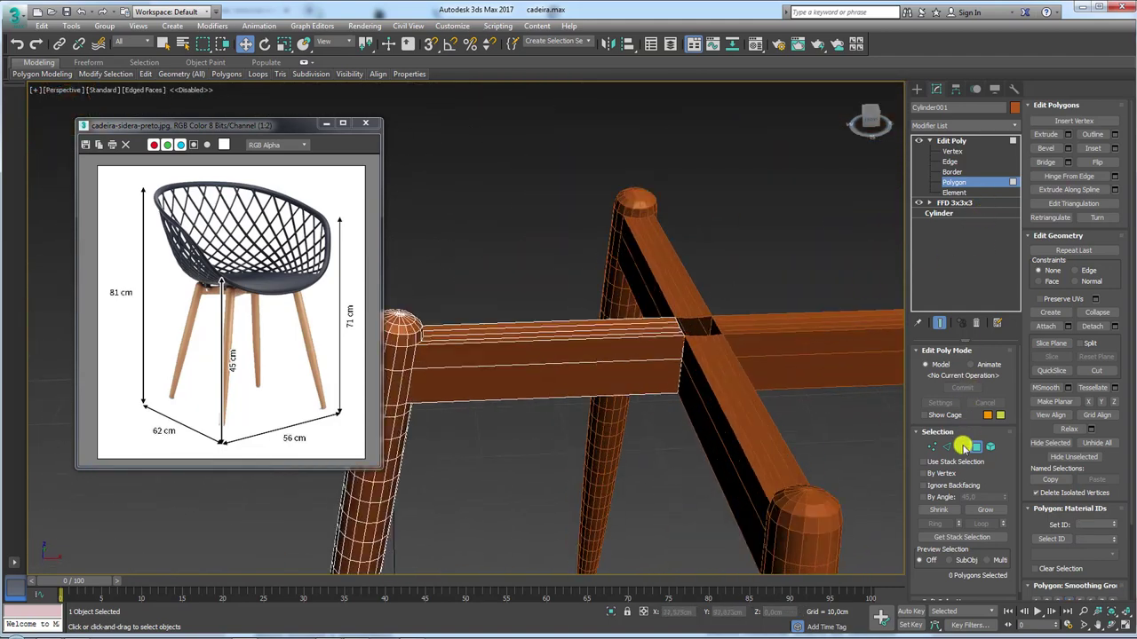
{"action": "left_click", "coordinate": [946, 446]}
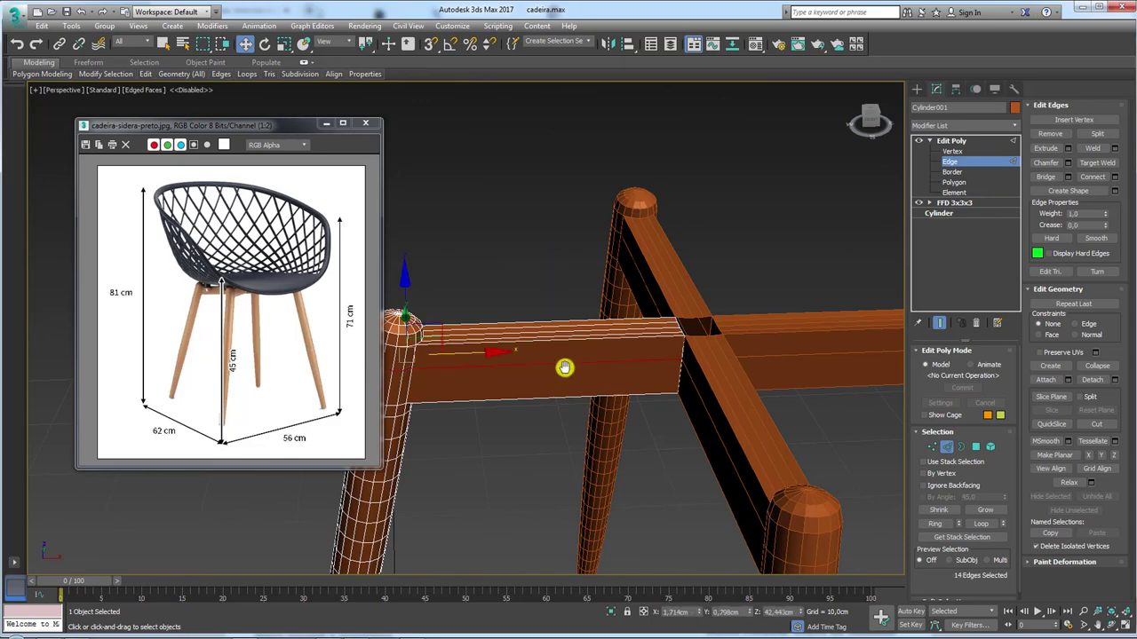
{"action": "middle_click_drag", "start_coordinate": [566, 363], "coordinate": [524, 307], "text": "alt"}
{"action": "mouse_move", "coordinate": [604, 342]}
{"action": "middle_mouse_down", "text": "alt"}
{"action": "mouse_move", "coordinate": [718, 307]}
{"action": "mouse_move", "coordinate": [616, 337]}
{"action": "middle_mouse_up", "text": "alt"}
{"action": "scroll", "coordinate": [607, 329], "scroll_direction": "down", "scroll_amount": 2}
{"action": "scroll", "coordinate": [579, 321], "scroll_direction": "down", "scroll_amount": 2}
{"action": "scroll", "coordinate": [578, 322], "scroll_direction": "down", "scroll_amount": 3}
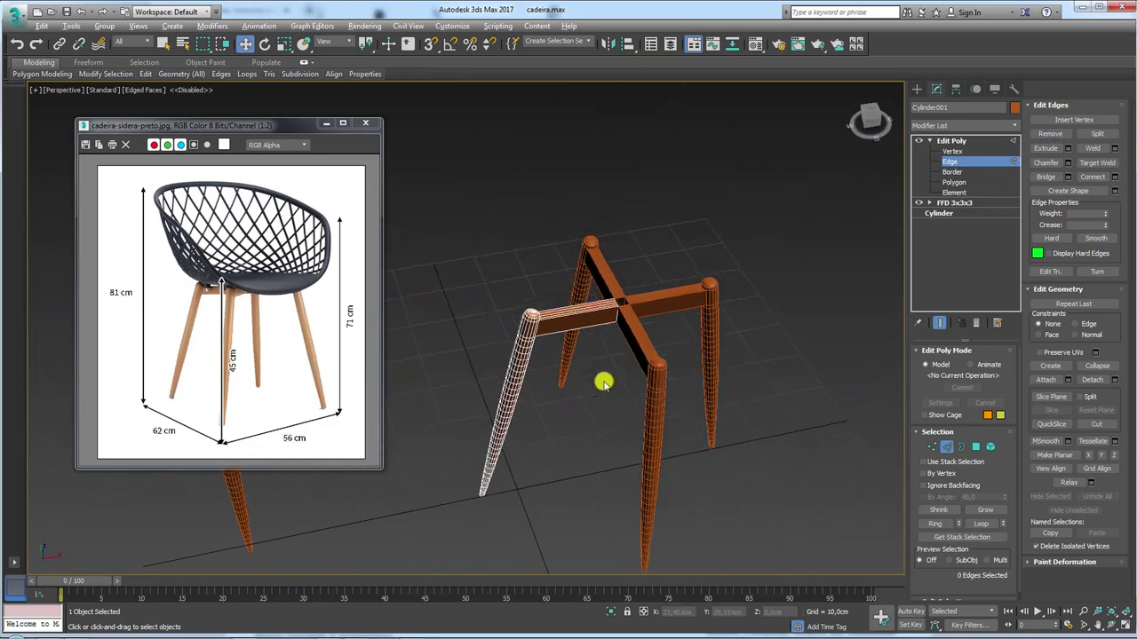
{"action": "mouse_move", "coordinate": [604, 381]}
{"action": "middle_mouse_down", "text": "alt"}
{"action": "mouse_move", "coordinate": [613, 349]}
{"action": "mouse_move", "coordinate": [593, 258]}
{"action": "middle_mouse_up", "text": "alt"}
{"action": "scroll", "coordinate": [593, 257], "scroll_direction": "down", "scroll_amount": 1}
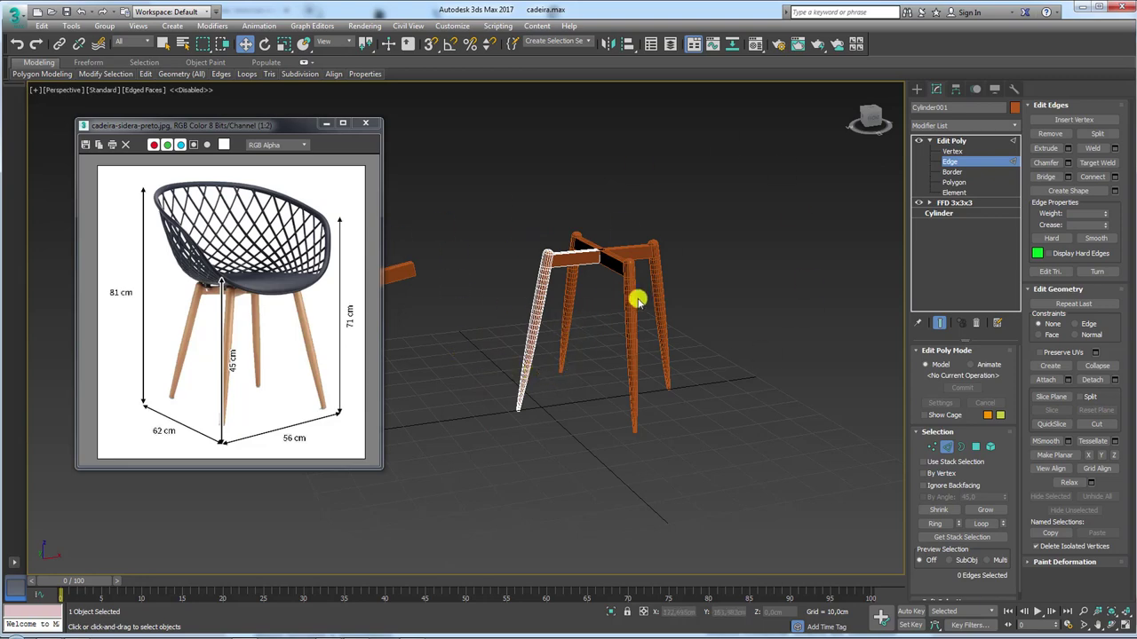
Step: Select all four legs and rotate them -45° about Z with Angle Snap on
{"action": "left_click", "coordinate": [952, 142]}
{"action": "left_click_drag", "start_coordinate": [749, 170], "coordinate": [513, 293]}
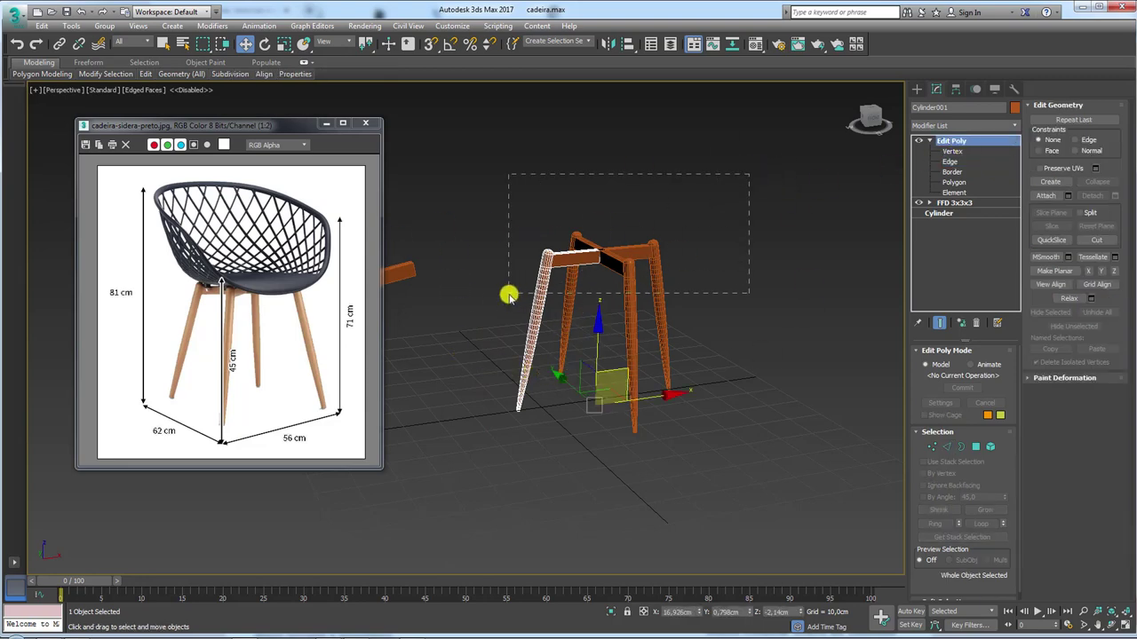
{"action": "left_click", "coordinate": [450, 44]}
{"action": "middle_click_drag", "start_coordinate": [612, 306], "coordinate": [619, 336], "text": "alt"}
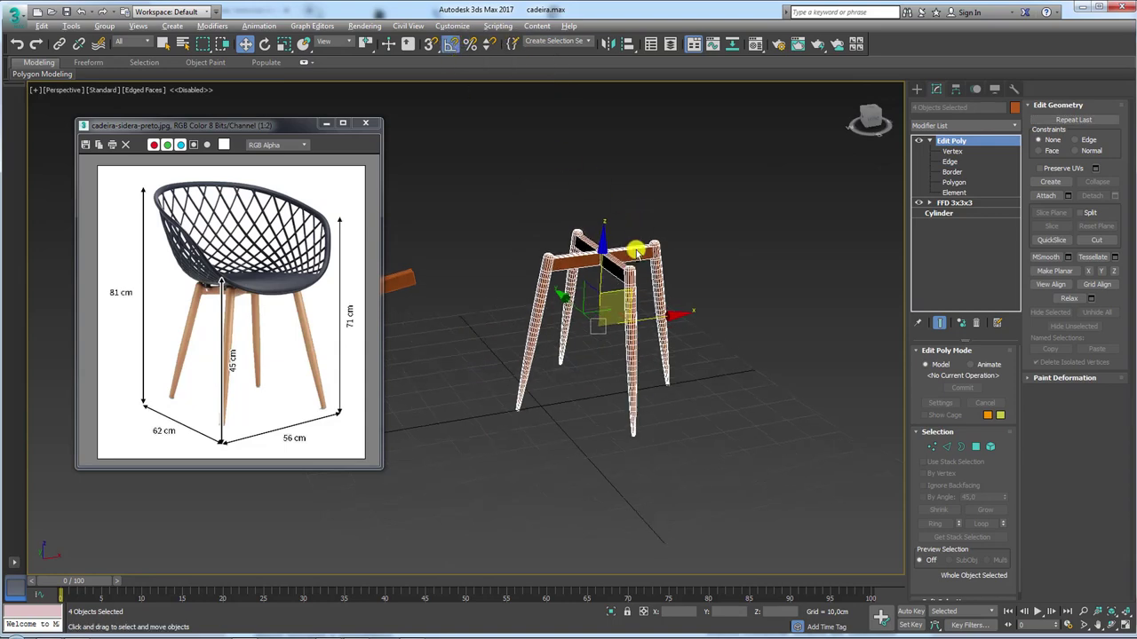
{"action": "key", "text": "e"}
{"action": "left_click_drag", "start_coordinate": [616, 373], "coordinate": [590, 378]}
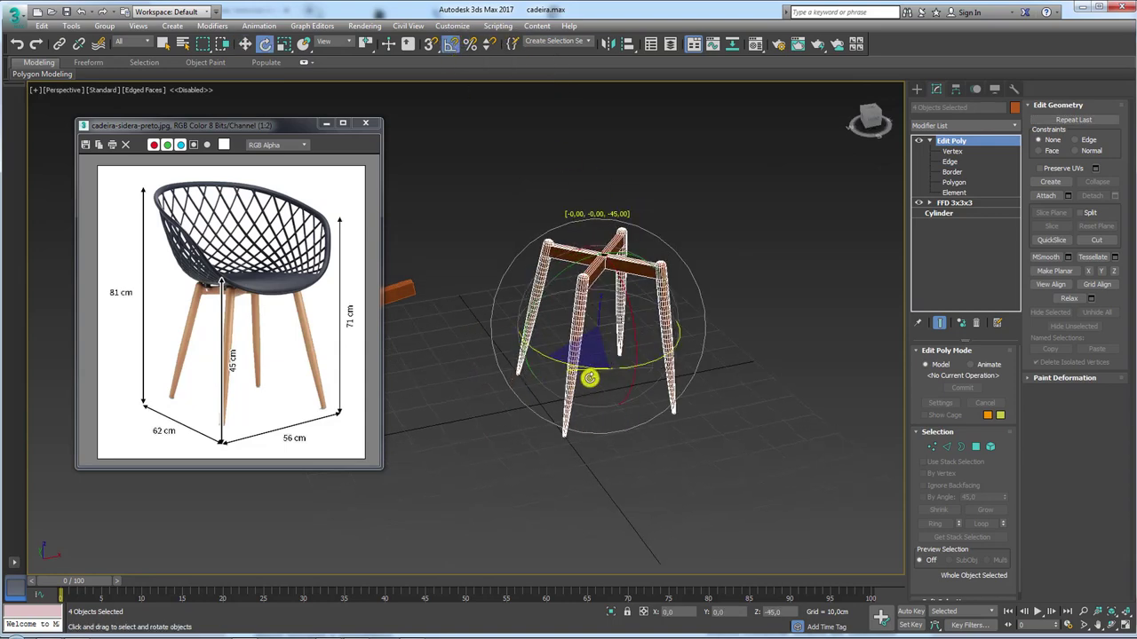
{"action": "mouse_move", "coordinate": [775, 310]}
{"action": "middle_mouse_down", "text": "alt"}
{"action": "mouse_move", "coordinate": [669, 358]}
{"action": "mouse_move", "coordinate": [721, 302]}
{"action": "mouse_move", "coordinate": [702, 306]}
{"action": "middle_mouse_up", "text": "alt"}
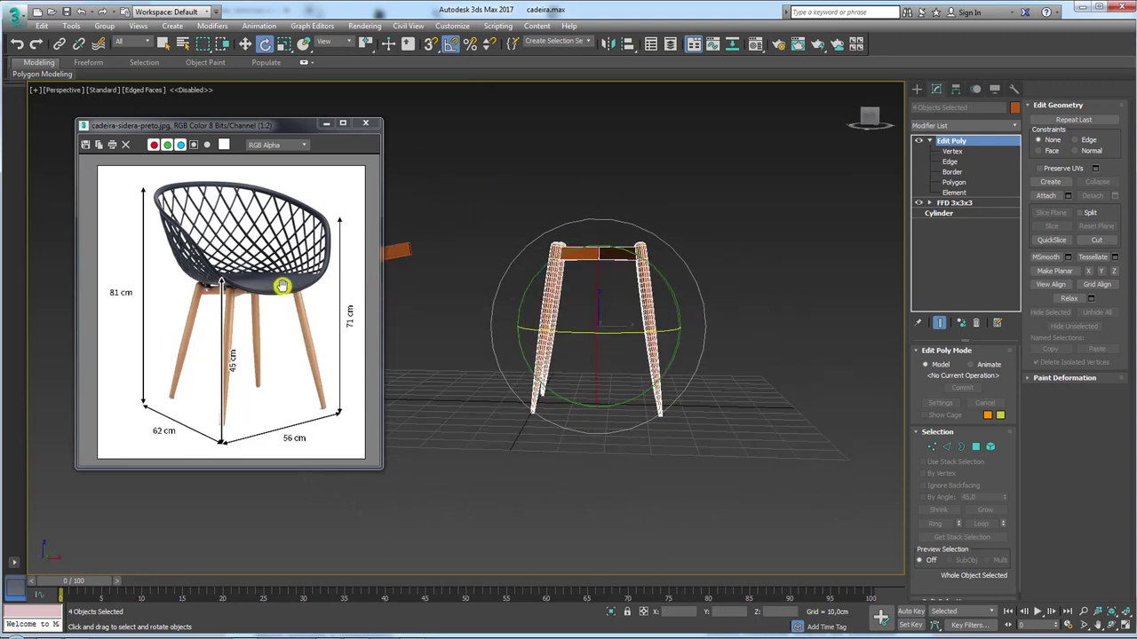
{"action": "scroll", "coordinate": [203, 290], "scroll_direction": "up", "scroll_amount": 3}
{"action": "scroll", "coordinate": [257, 332], "scroll_direction": "down", "scroll_amount": 1}
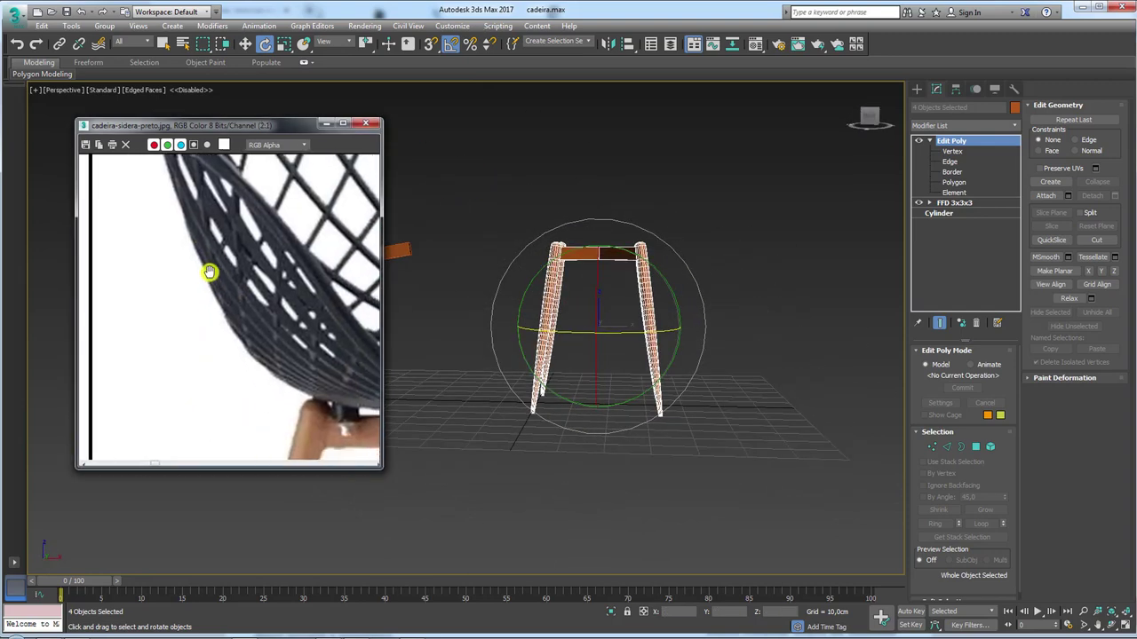
{"action": "scroll", "coordinate": [210, 272], "scroll_direction": "up", "scroll_amount": 1}
{"action": "scroll", "coordinate": [279, 267], "scroll_direction": "up", "scroll_amount": 1}
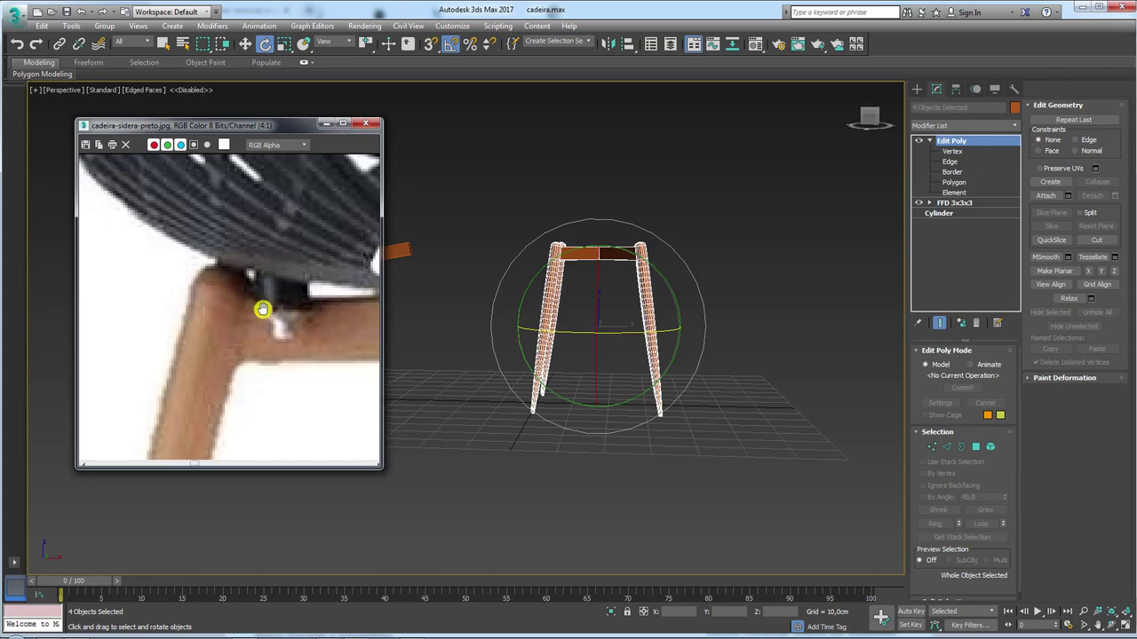
{"action": "scroll", "coordinate": [262, 309], "scroll_direction": "down", "scroll_amount": 2}
{"action": "scroll", "coordinate": [320, 333], "scroll_direction": "up", "scroll_amount": 1}
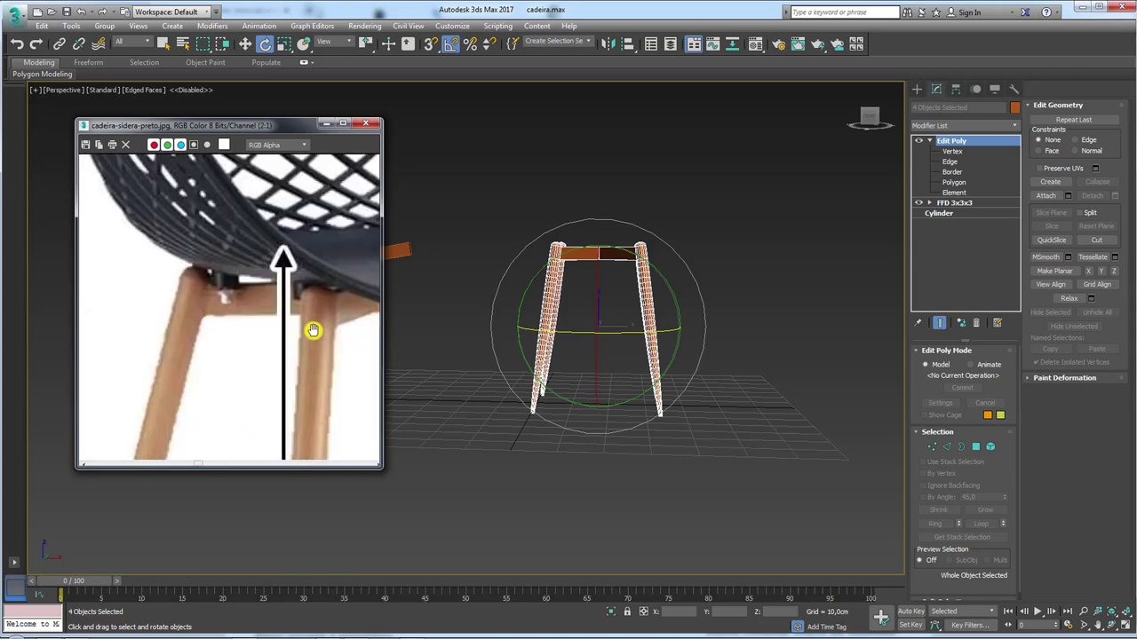
{"action": "scroll", "coordinate": [313, 329], "scroll_direction": "up", "scroll_amount": 1}
{"action": "scroll", "coordinate": [314, 329], "scroll_direction": "down", "scroll_amount": 4}
{"action": "left_click", "coordinate": [736, 238]}
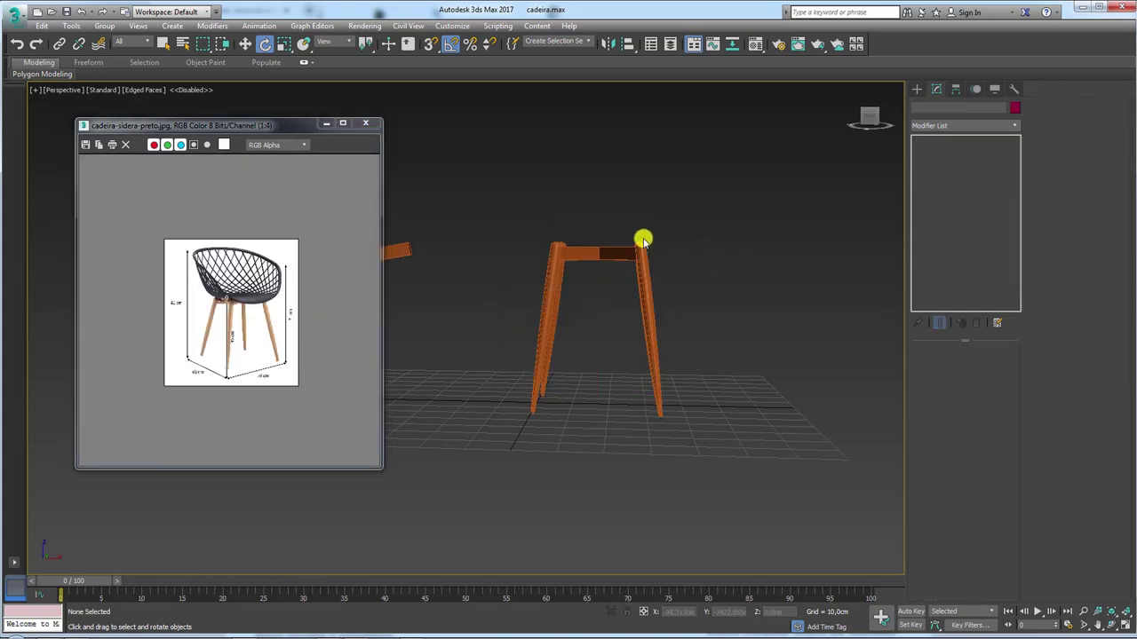
{"action": "middle_click_drag", "start_coordinate": [607, 317], "coordinate": [596, 358], "text": "alt"}
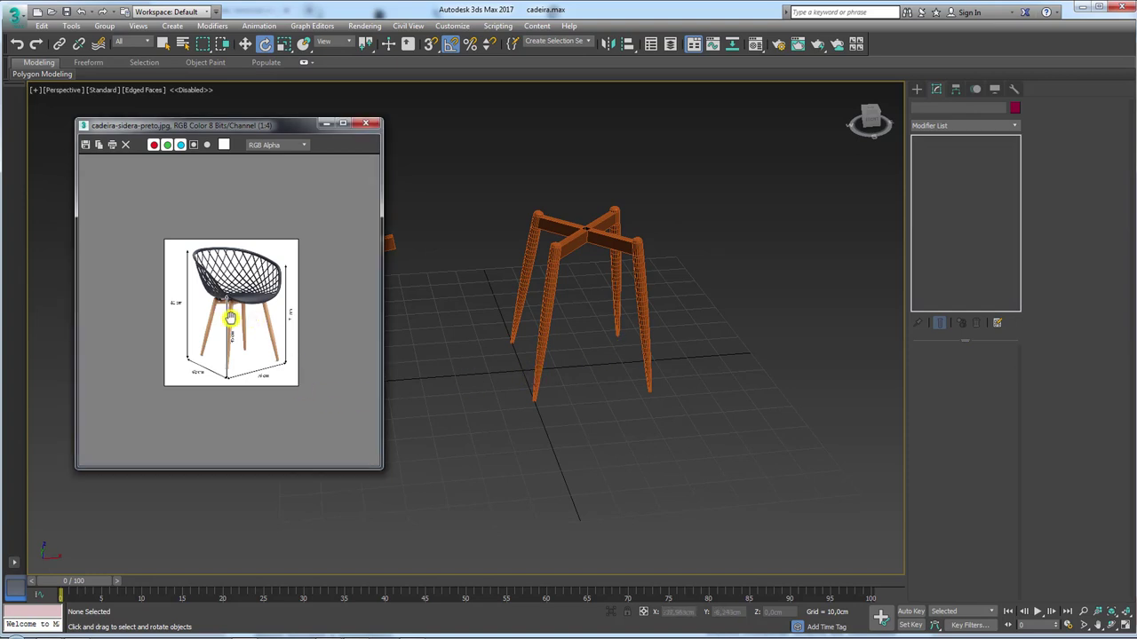
{"action": "scroll", "coordinate": [226, 317], "scroll_direction": "up", "scroll_amount": 2}
{"action": "scroll", "coordinate": [209, 296], "scroll_direction": "up", "scroll_amount": 1}
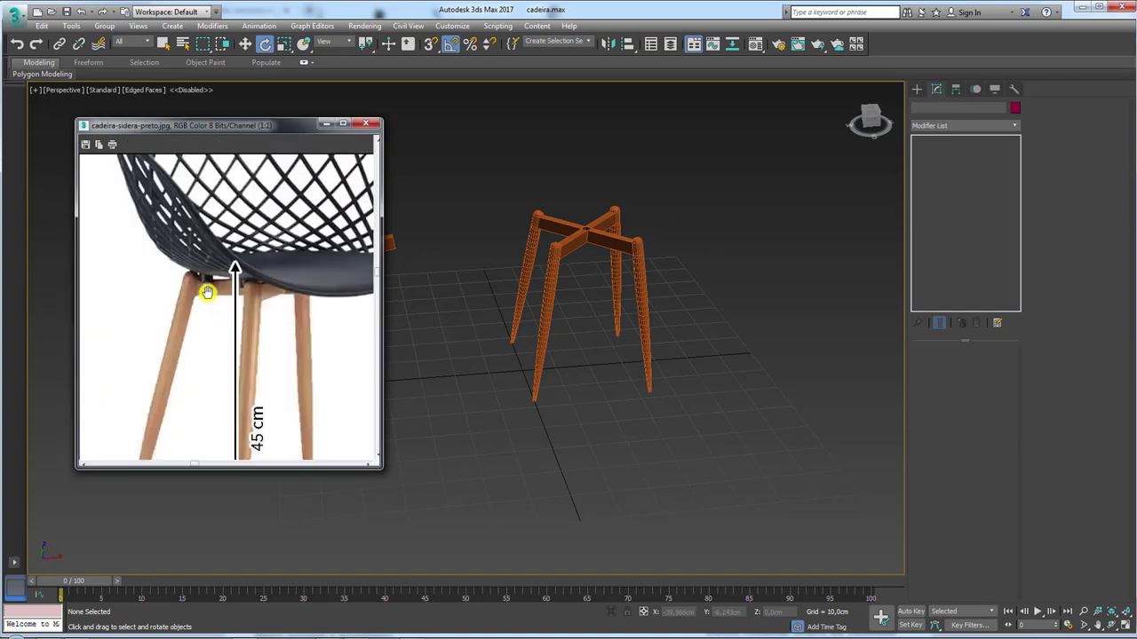
{"action": "scroll", "coordinate": [255, 316], "scroll_direction": "down", "scroll_amount": 1}
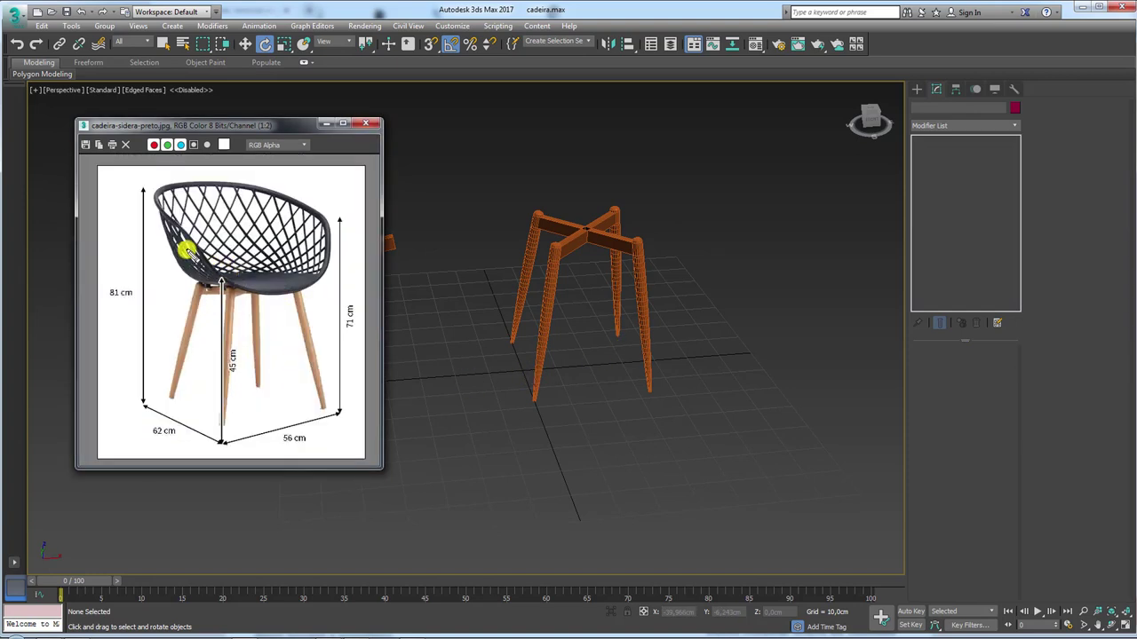
{"action": "mouse_move", "coordinate": [188, 252]}
{"action": "left_mouse_down"}
{"action": "mouse_move", "coordinate": [258, 291]}
{"action": "mouse_move", "coordinate": [320, 218]}
{"action": "mouse_move", "coordinate": [252, 184]}
{"action": "mouse_move", "coordinate": [198, 183]}
{"action": "mouse_move", "coordinate": [223, 263]}
{"action": "left_mouse_up"}
{"action": "left_click_drag", "start_coordinate": [219, 289], "coordinate": [322, 287]}
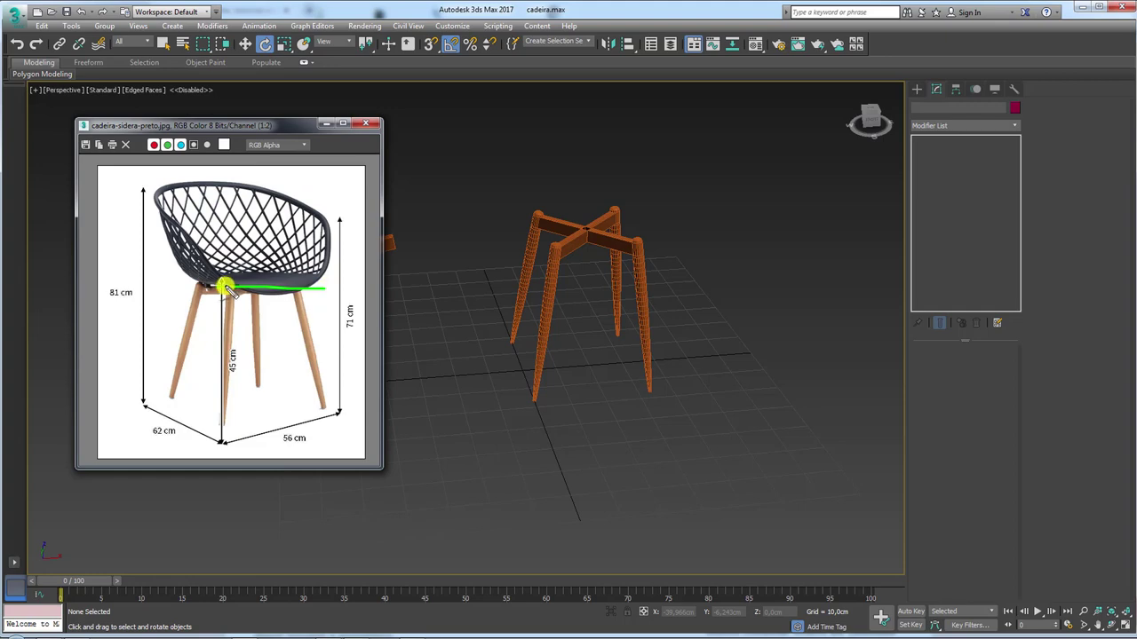
{"action": "mouse_move", "coordinate": [223, 287]}
{"action": "left_mouse_down"}
{"action": "mouse_move", "coordinate": [157, 254]}
{"action": "mouse_move", "coordinate": [271, 258]}
{"action": "mouse_move", "coordinate": [335, 285]}
{"action": "left_mouse_up"}
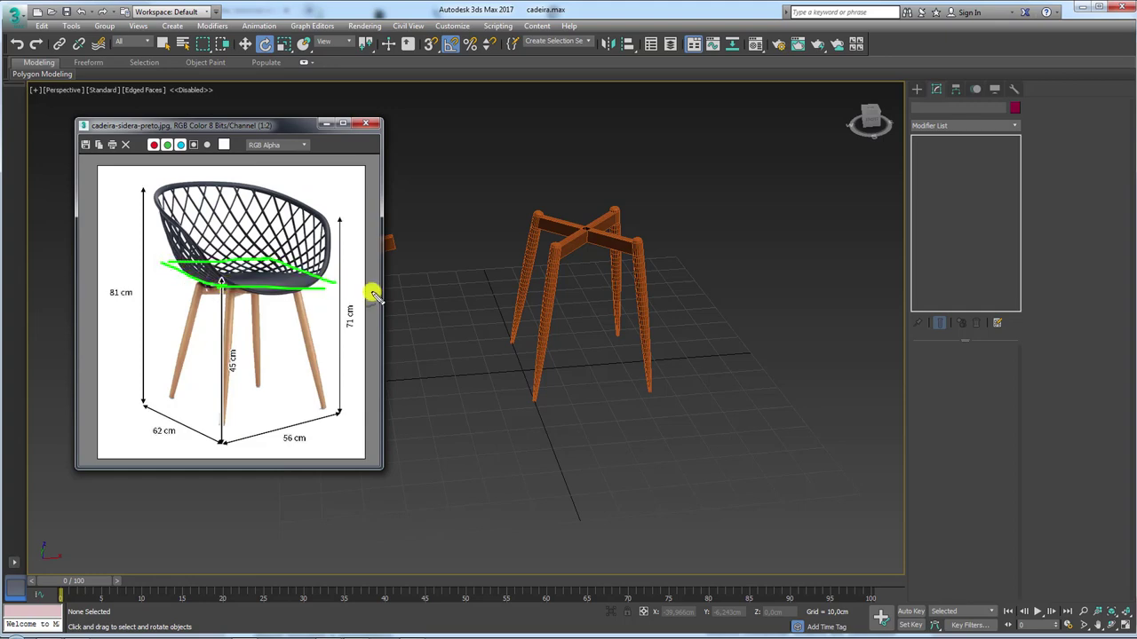
{"action": "left_click_drag", "start_coordinate": [157, 263], "coordinate": [157, 188]}
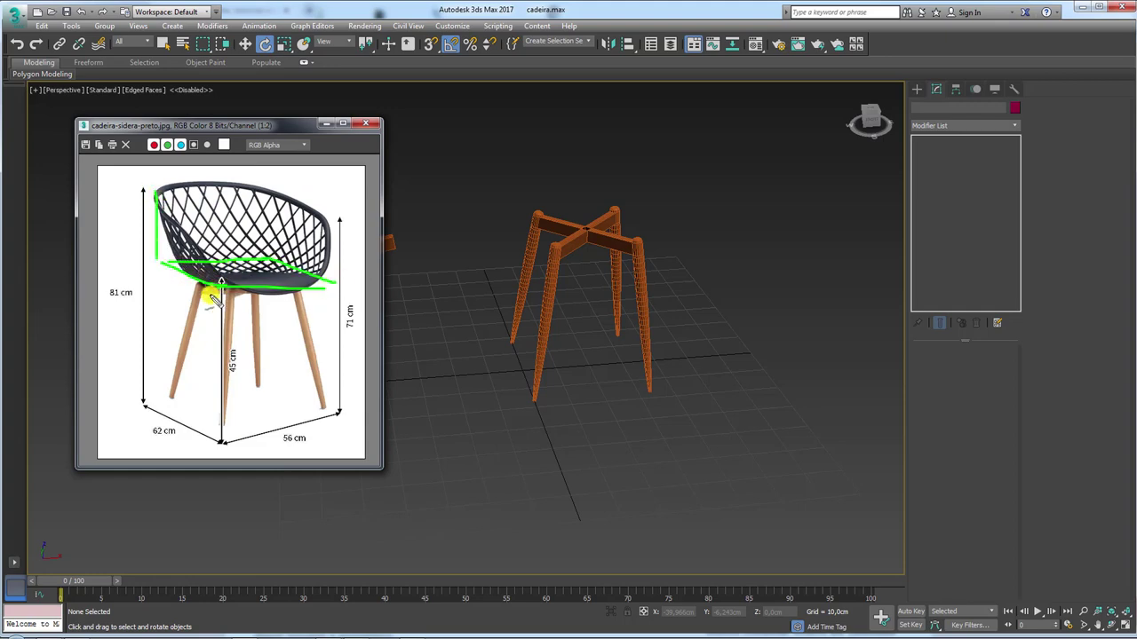
{"action": "mouse_move", "coordinate": [213, 284]}
{"action": "left_mouse_down"}
{"action": "mouse_move", "coordinate": [216, 235]}
{"action": "mouse_move", "coordinate": [160, 195]}
{"action": "mouse_move", "coordinate": [286, 208]}
{"action": "left_mouse_up"}
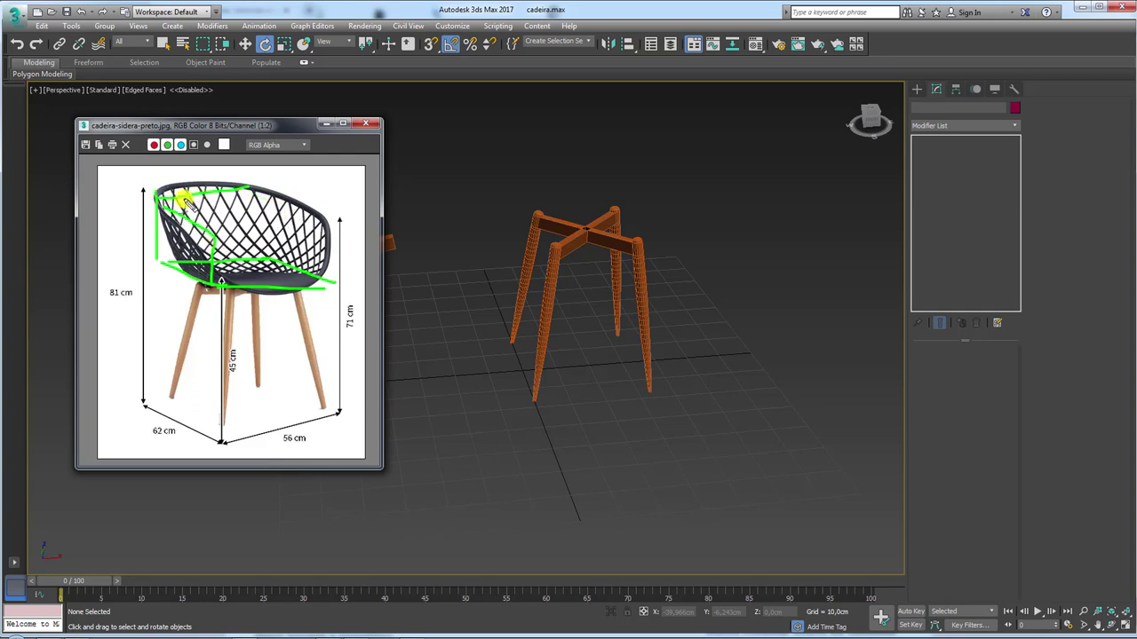
{"action": "mouse_move", "coordinate": [174, 200]}
{"action": "left_mouse_down"}
{"action": "mouse_move", "coordinate": [266, 197]}
{"action": "mouse_move", "coordinate": [267, 259]}
{"action": "left_mouse_up"}
{"action": "mouse_move", "coordinate": [276, 198]}
{"action": "left_mouse_down"}
{"action": "mouse_move", "coordinate": [342, 216]}
{"action": "mouse_move", "coordinate": [335, 286]}
{"action": "left_mouse_up"}
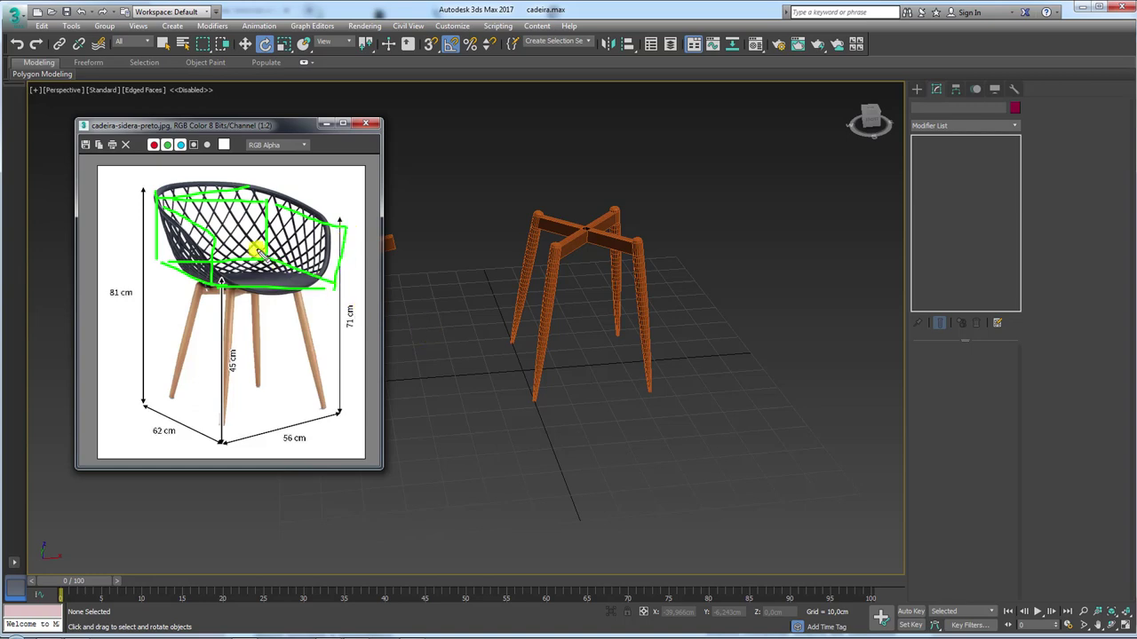
{"action": "left_click_drag", "start_coordinate": [215, 234], "coordinate": [342, 230]}
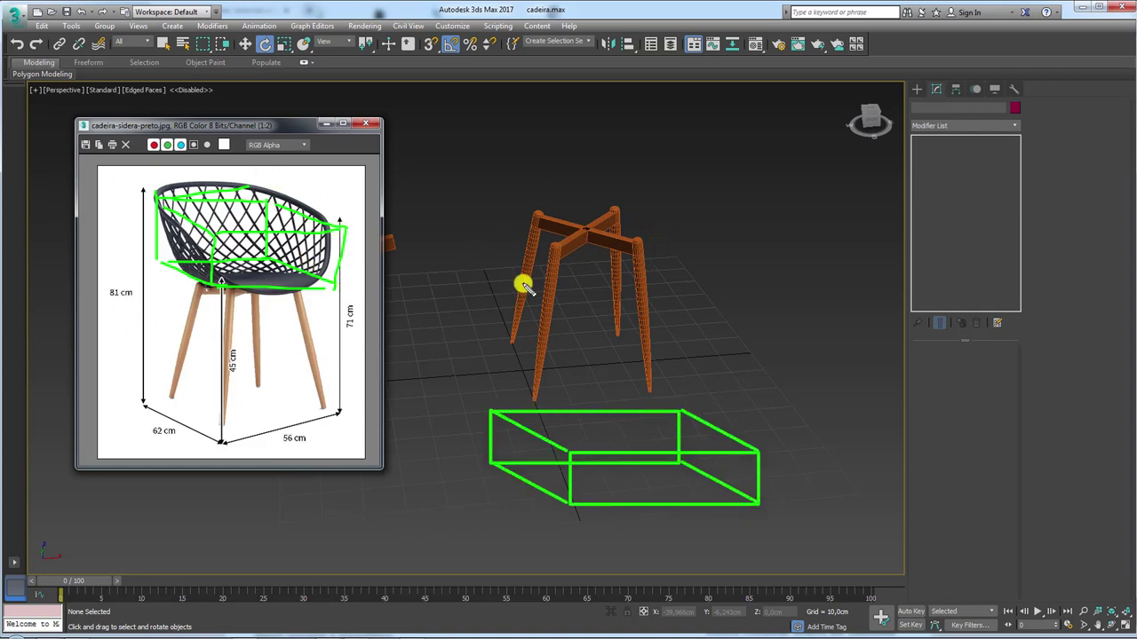
{"action": "mouse_move", "coordinate": [571, 249]}
{"action": "middle_mouse_down", "text": "alt"}
{"action": "mouse_move", "coordinate": [594, 267]}
{"action": "mouse_move", "coordinate": [631, 347]}
{"action": "middle_mouse_up", "text": "alt"}
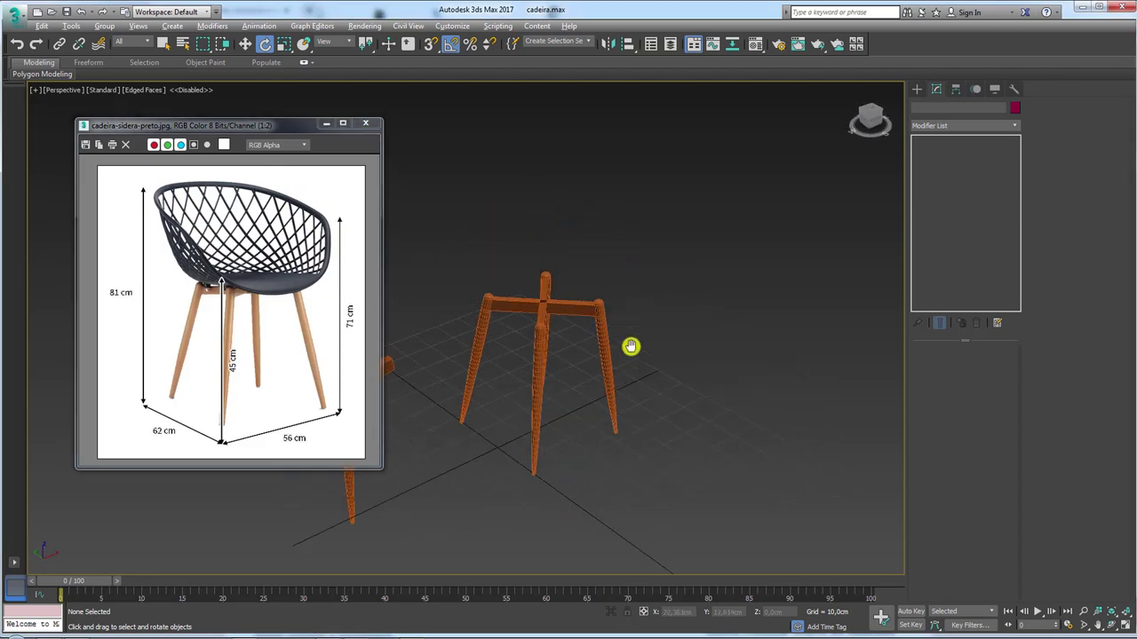
Step: Create a flat box next to the chair legs
{"action": "left_click", "coordinate": [917, 89]}
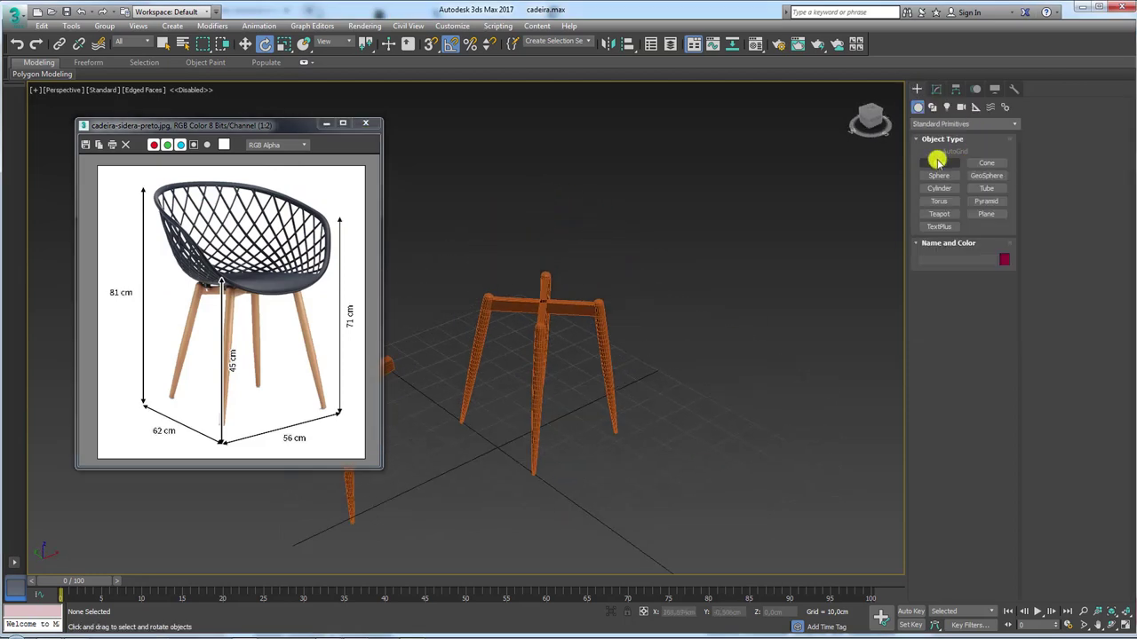
{"action": "left_click", "coordinate": [938, 162]}
{"action": "left_click_drag", "start_coordinate": [507, 474], "coordinate": [731, 474]}
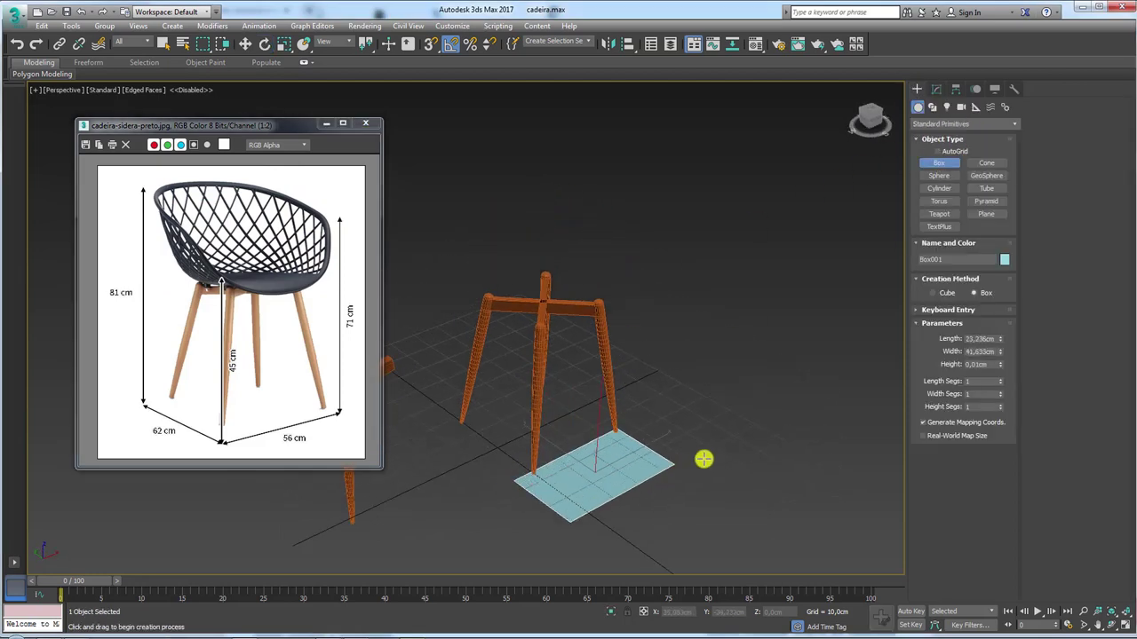
{"action": "right_click", "coordinate": [750, 420]}
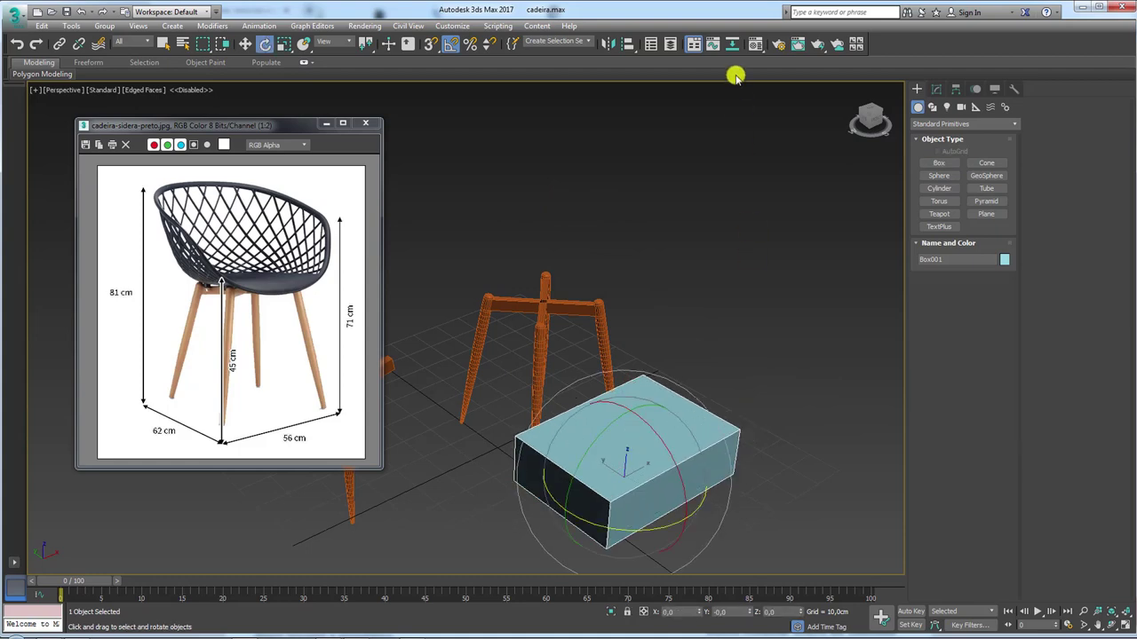
Step: Align the box to leg Cylinder003 on X/Y/Z position using pivot points
{"action": "left_click", "coordinate": [628, 44]}
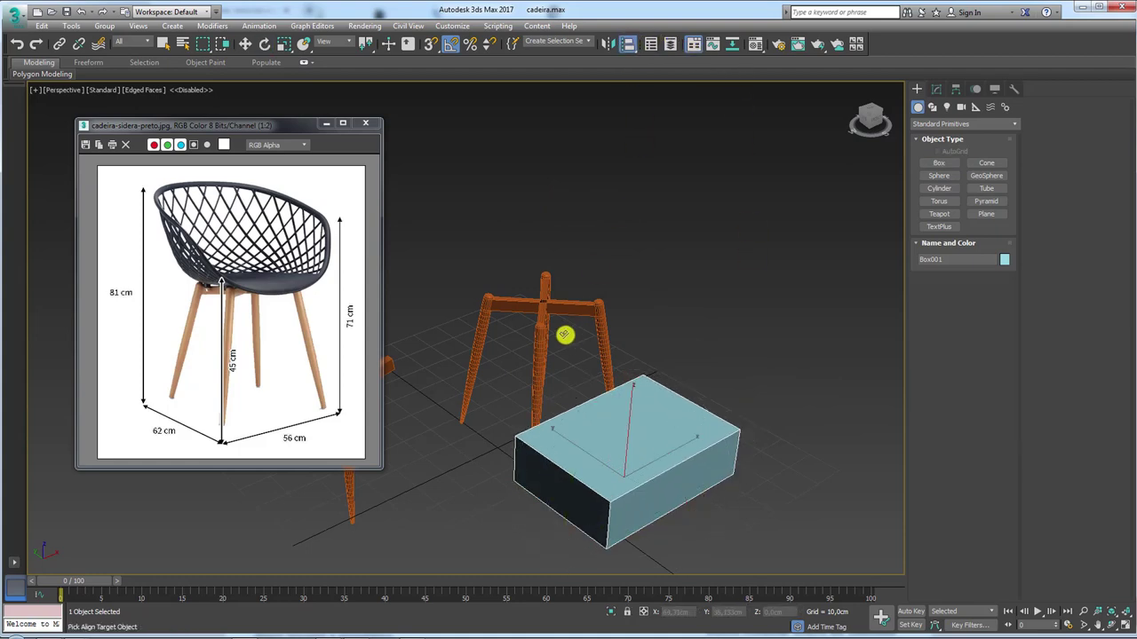
{"action": "left_click", "coordinate": [541, 311]}
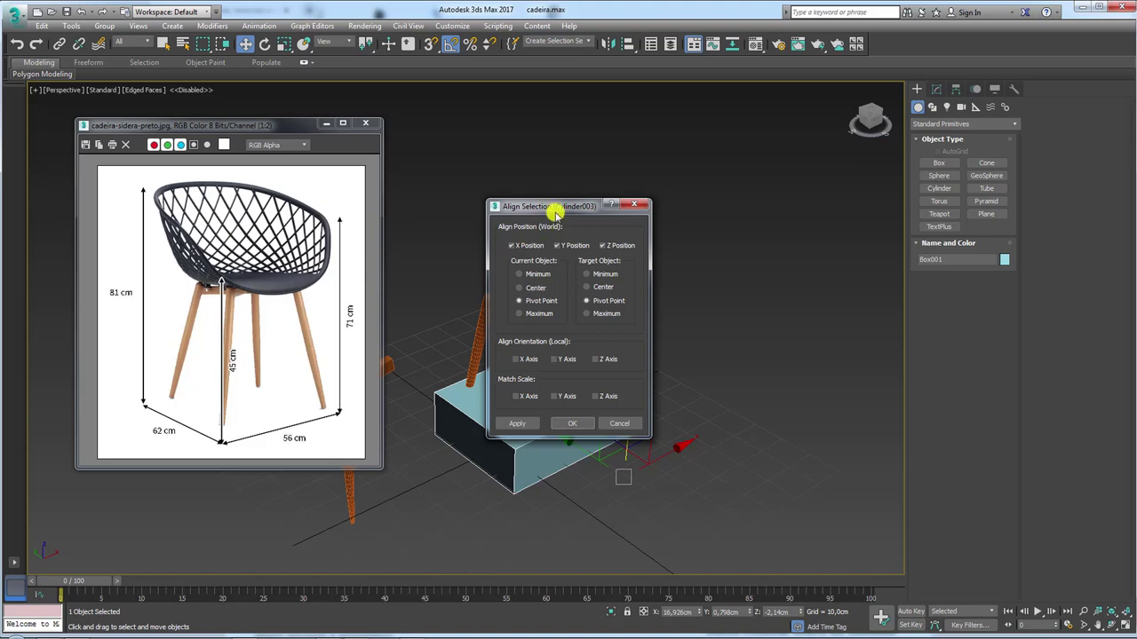
{"action": "left_click_drag", "start_coordinate": [553, 204], "coordinate": [691, 180]}
{"action": "mouse_move", "coordinate": [765, 217]}
{"action": "left_mouse_down"}
{"action": "mouse_move", "coordinate": [667, 221]}
{"action": "mouse_move", "coordinate": [756, 223]}
{"action": "left_mouse_up"}
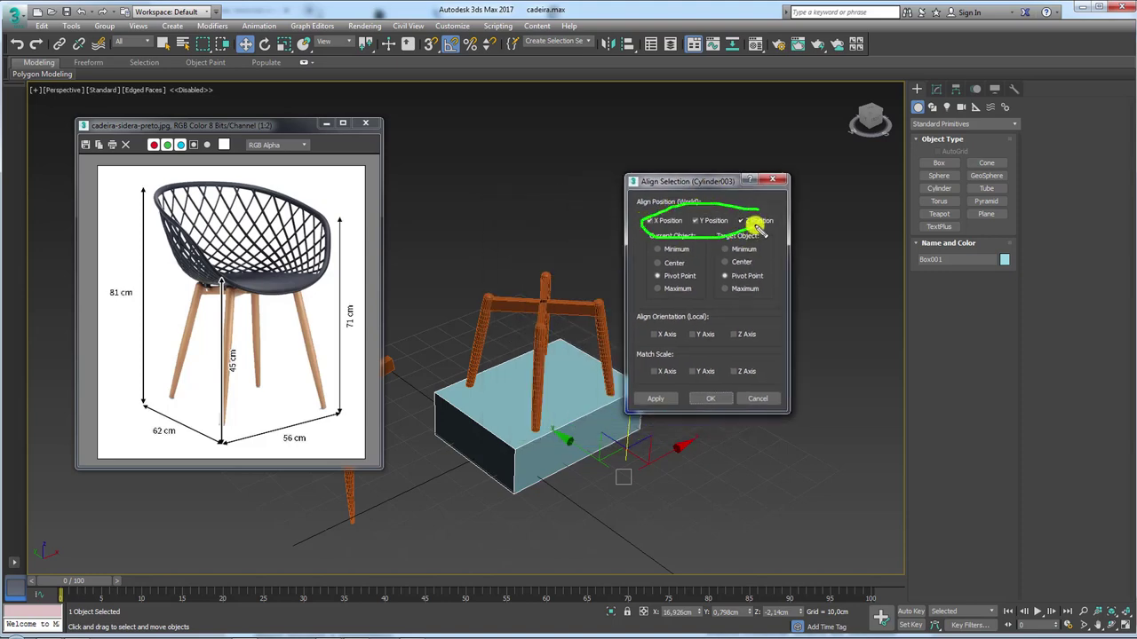
{"action": "mouse_move", "coordinate": [761, 264]}
{"action": "left_mouse_down"}
{"action": "mouse_move", "coordinate": [652, 269]}
{"action": "mouse_move", "coordinate": [761, 275]}
{"action": "left_mouse_up"}
{"action": "key", "text": "Escape"}
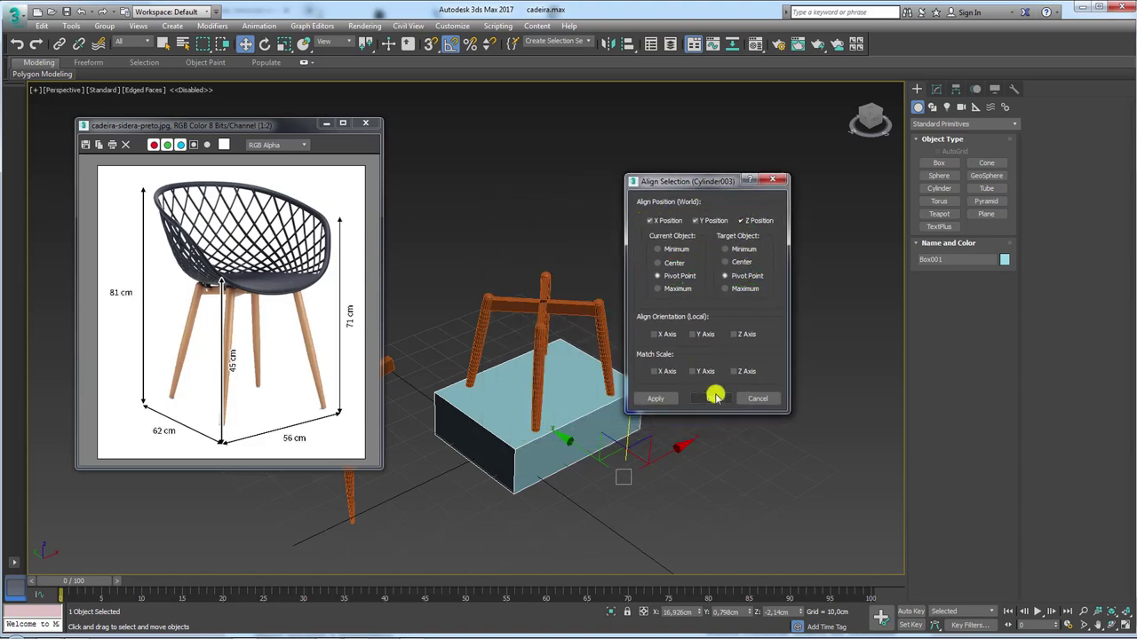
{"action": "left_click", "coordinate": [713, 397]}
Step: Raise the box so it sits on top of the legs
{"action": "left_click_drag", "start_coordinate": [538, 375], "coordinate": [536, 264]}
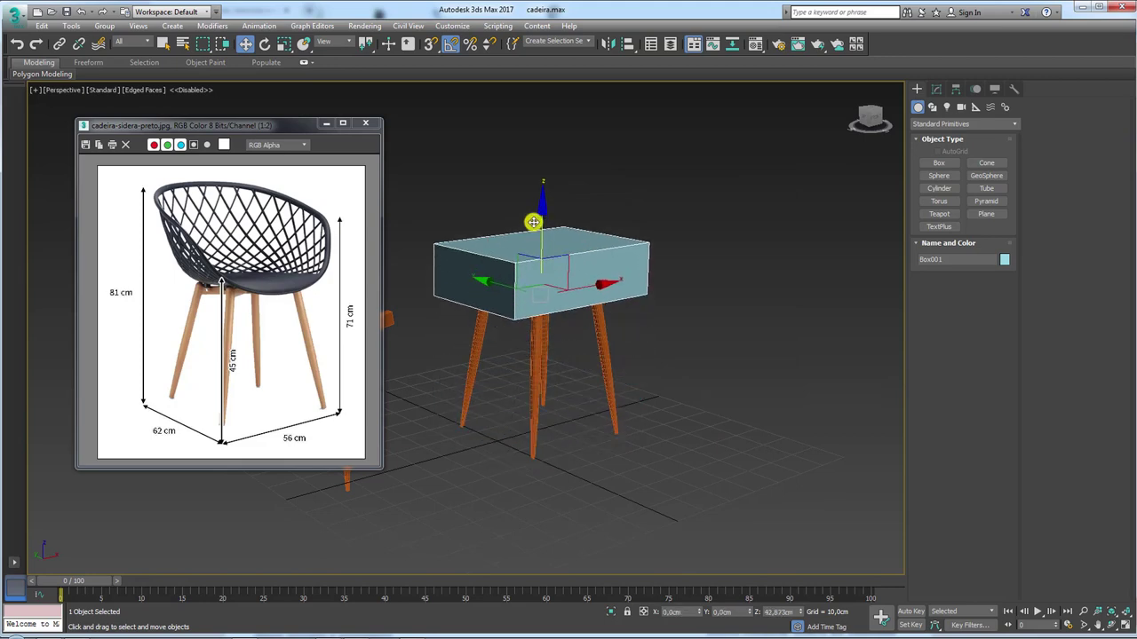
{"action": "middle_click_drag", "start_coordinate": [535, 264], "coordinate": [509, 231], "text": "alt"}
{"action": "scroll", "coordinate": [538, 292], "scroll_direction": "up", "scroll_amount": 3}
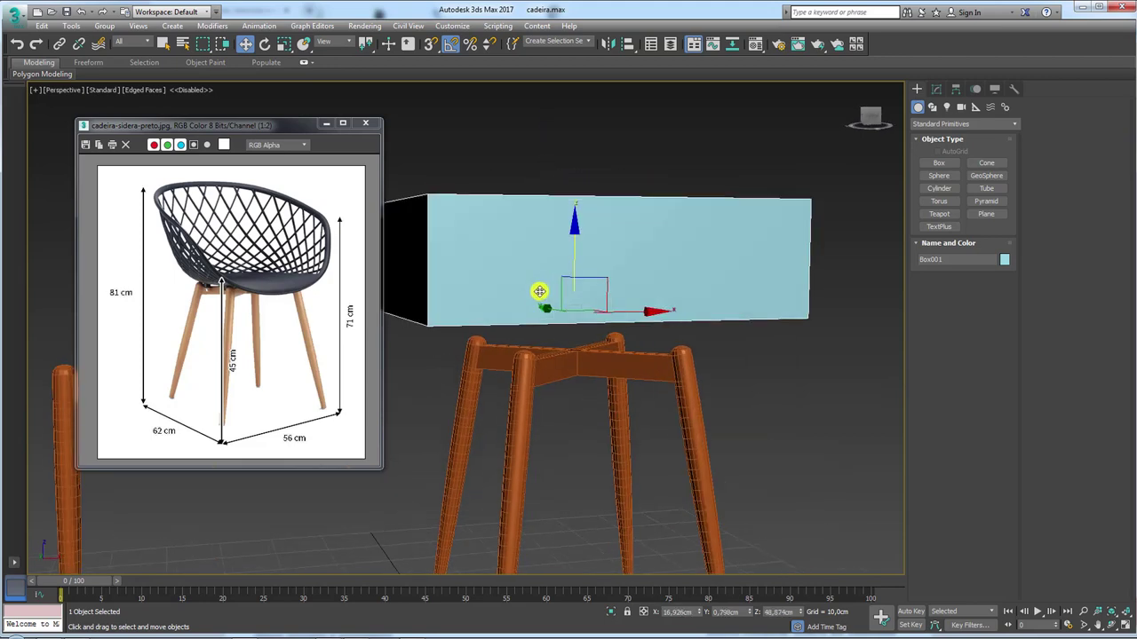
{"action": "scroll", "coordinate": [578, 249], "scroll_direction": "up", "scroll_amount": 2}
{"action": "middle_click_drag", "start_coordinate": [578, 249], "coordinate": [573, 279], "text": "alt"}
{"action": "scroll", "coordinate": [566, 289], "scroll_direction": "down", "scroll_amount": 3}
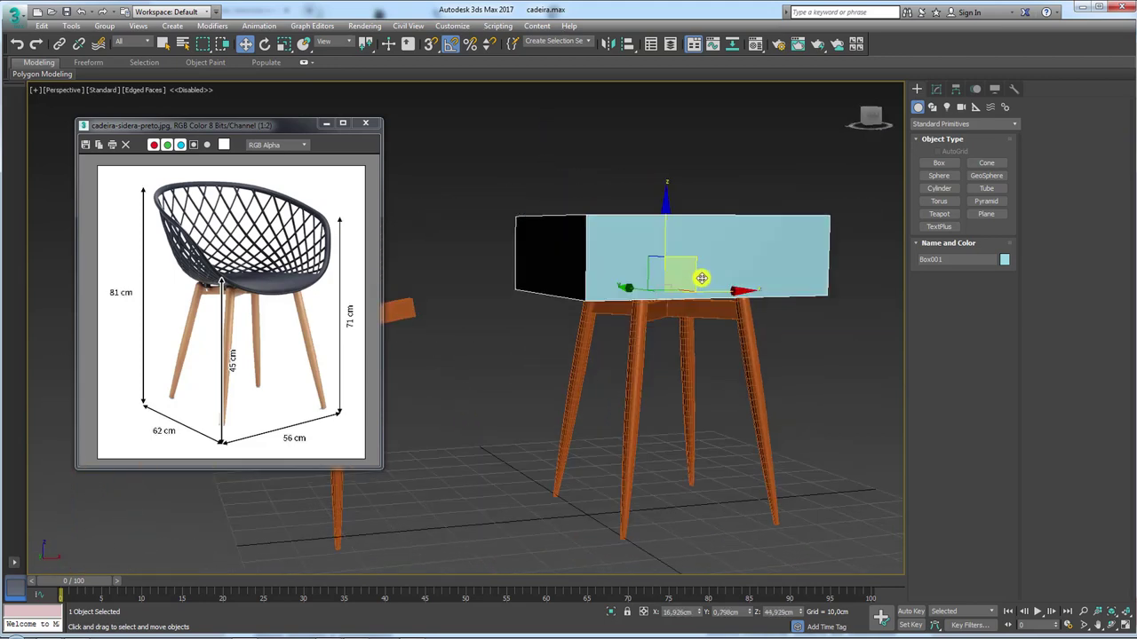
{"action": "middle_click_drag", "start_coordinate": [703, 274], "coordinate": [908, 162], "text": "alt"}
Step: Resize the box into a seat block, taller and about 39.6 cm wide
{"action": "left_click", "coordinate": [936, 90]}
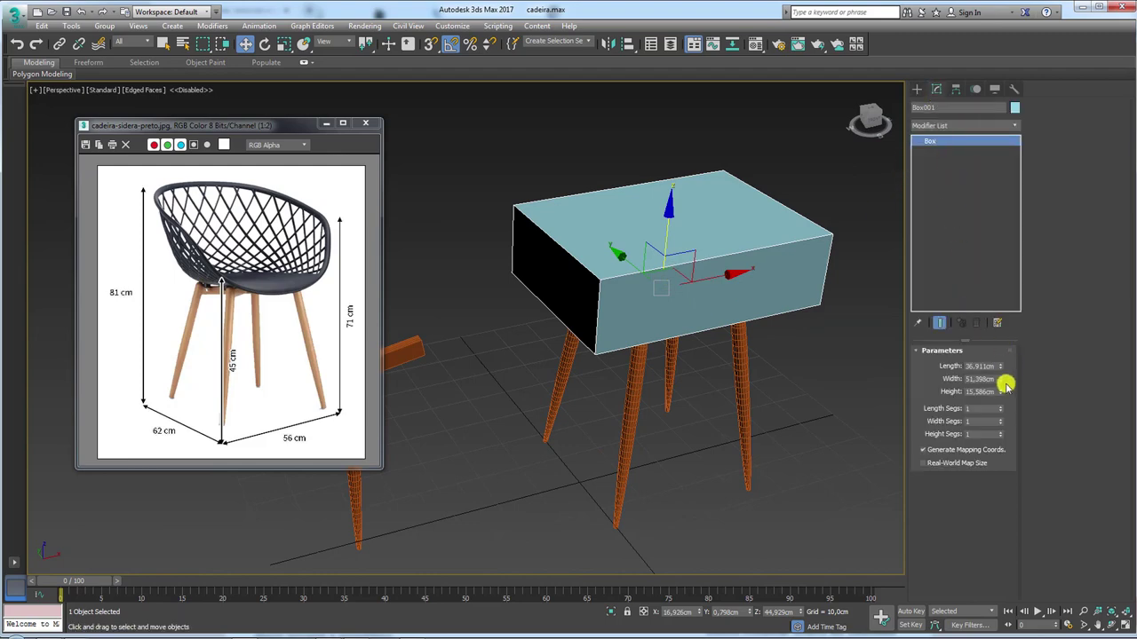
{"action": "left_click_drag", "start_coordinate": [1003, 378], "coordinate": [998, 385]}
{"action": "middle_click_drag", "start_coordinate": [781, 372], "coordinate": [770, 350], "text": "alt"}
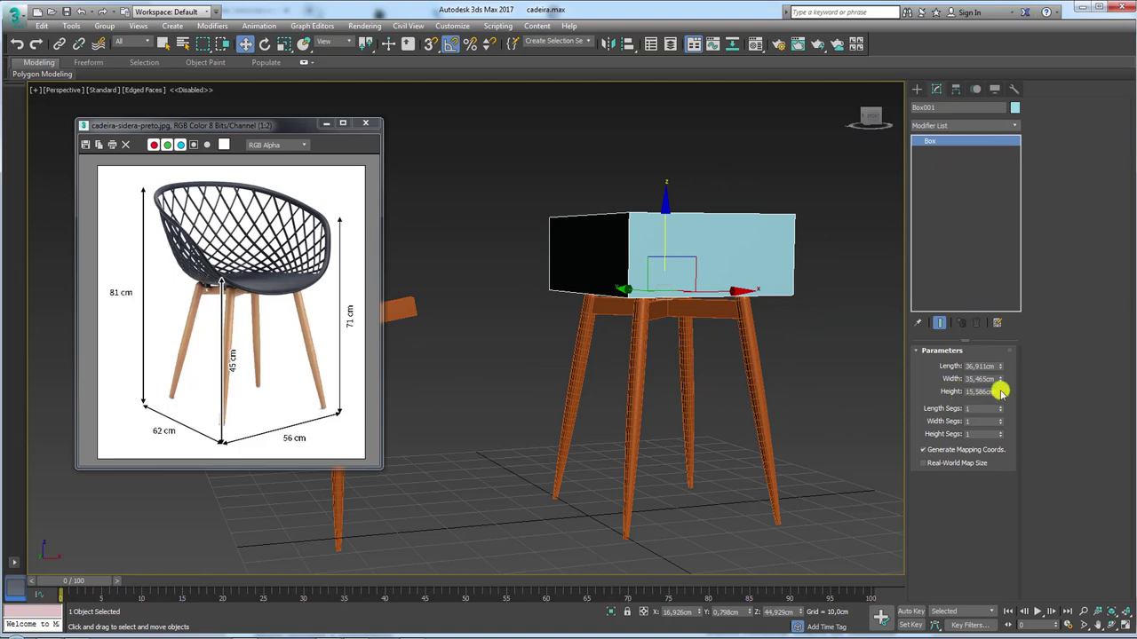
{"action": "mouse_move", "coordinate": [1000, 392]}
{"action": "left_mouse_down"}
{"action": "mouse_move", "coordinate": [998, 350]}
{"action": "mouse_move", "coordinate": [996, 368]}
{"action": "left_mouse_up"}
{"action": "middle_click_drag", "start_coordinate": [897, 331], "coordinate": [766, 340], "text": "alt"}
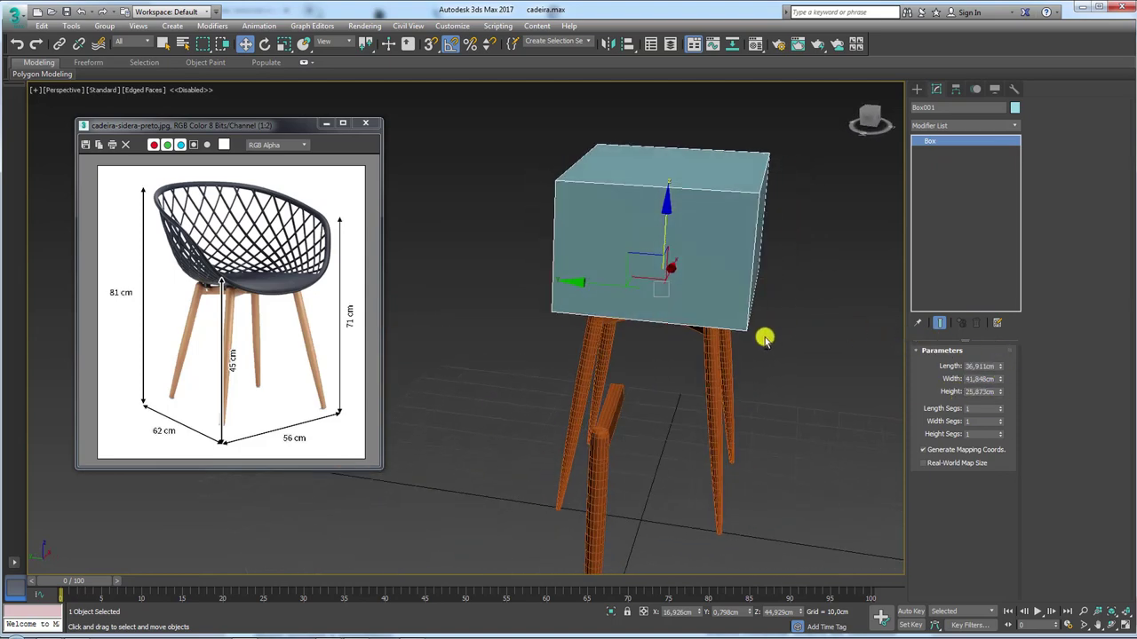
{"action": "left_click_drag", "start_coordinate": [1002, 379], "coordinate": [1000, 381]}
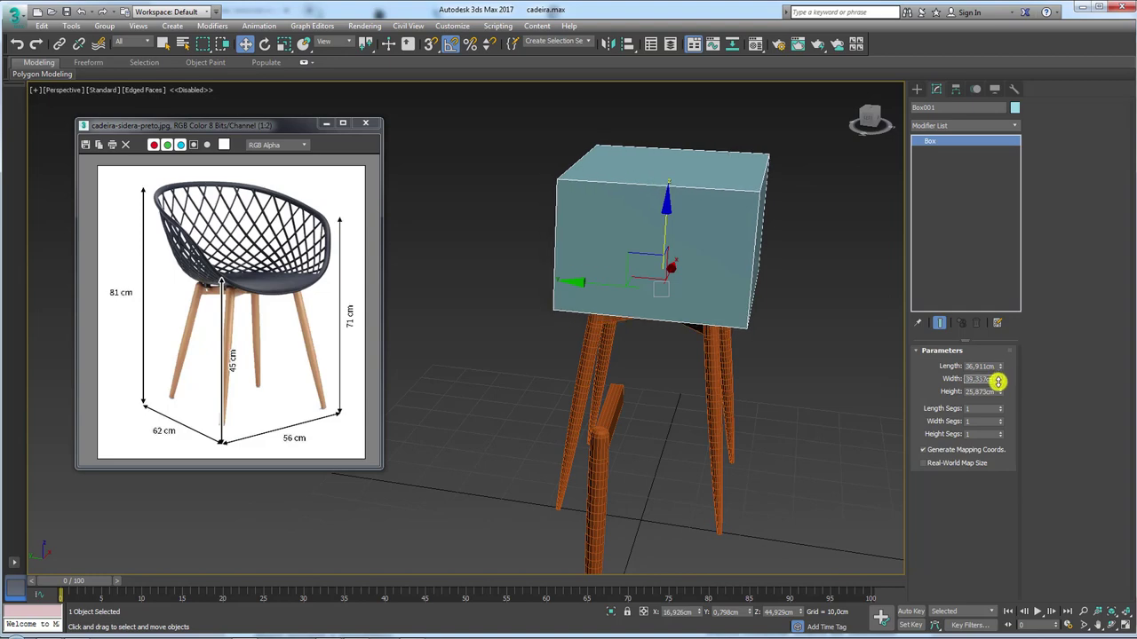
{"action": "mouse_move", "coordinate": [882, 364]}
{"action": "middle_mouse_down", "text": "alt"}
{"action": "mouse_move", "coordinate": [845, 337]}
{"action": "mouse_move", "coordinate": [876, 339]}
{"action": "mouse_move", "coordinate": [863, 332]}
{"action": "middle_mouse_up", "text": "alt"}
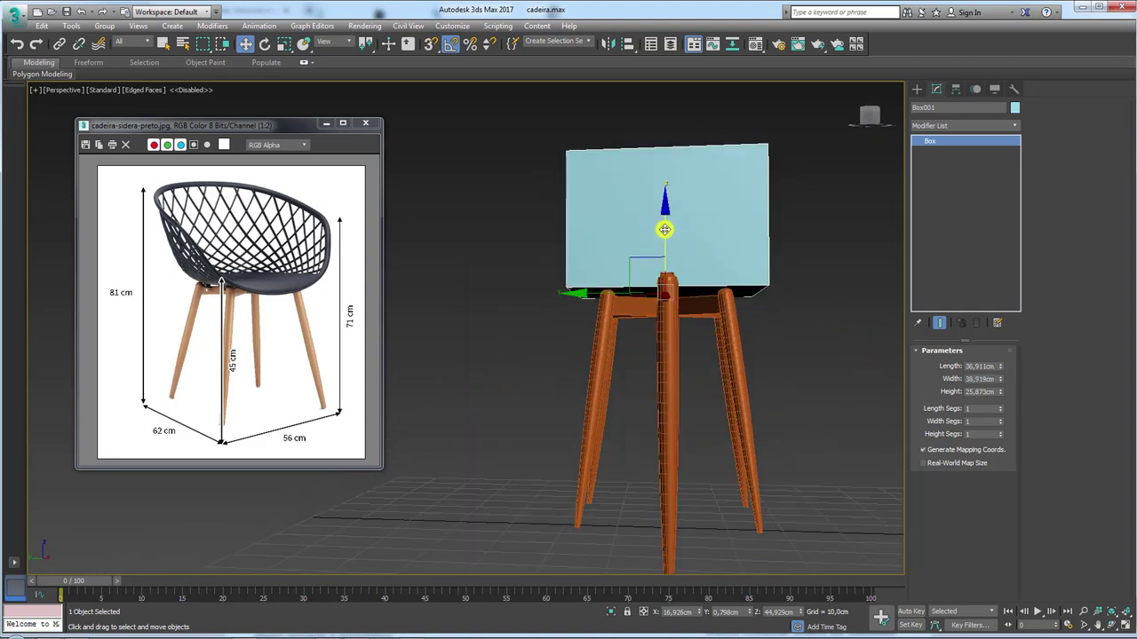
{"action": "left_click_drag", "start_coordinate": [664, 229], "coordinate": [662, 227]}
{"action": "left_click_drag", "start_coordinate": [1001, 378], "coordinate": [1002, 370]}
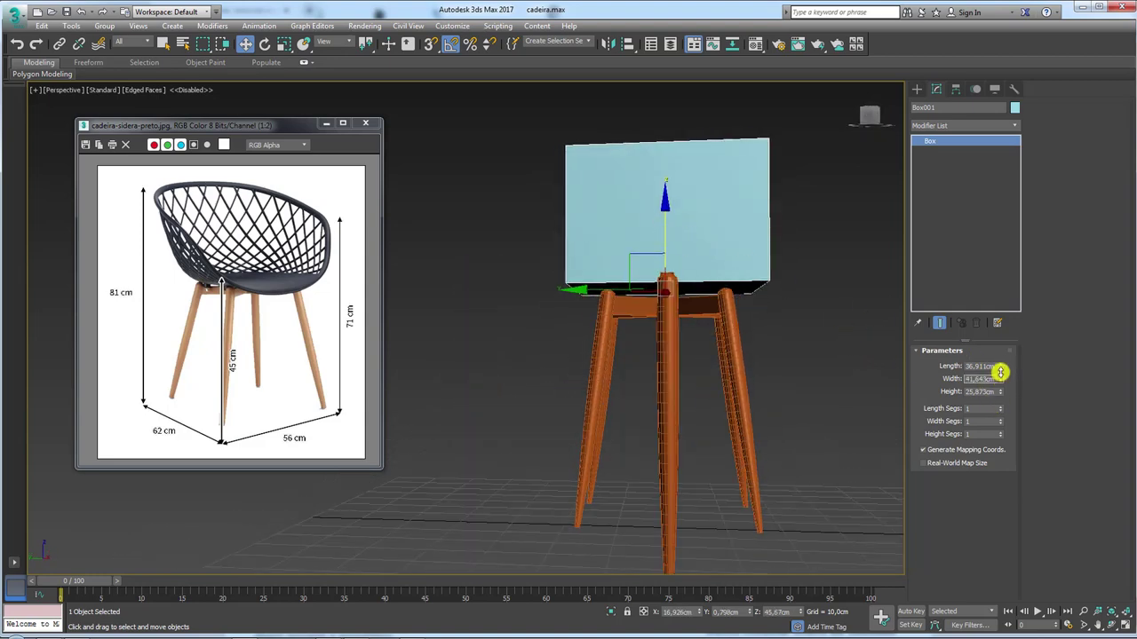
{"action": "middle_click_drag", "start_coordinate": [858, 338], "coordinate": [941, 377], "text": "alt"}
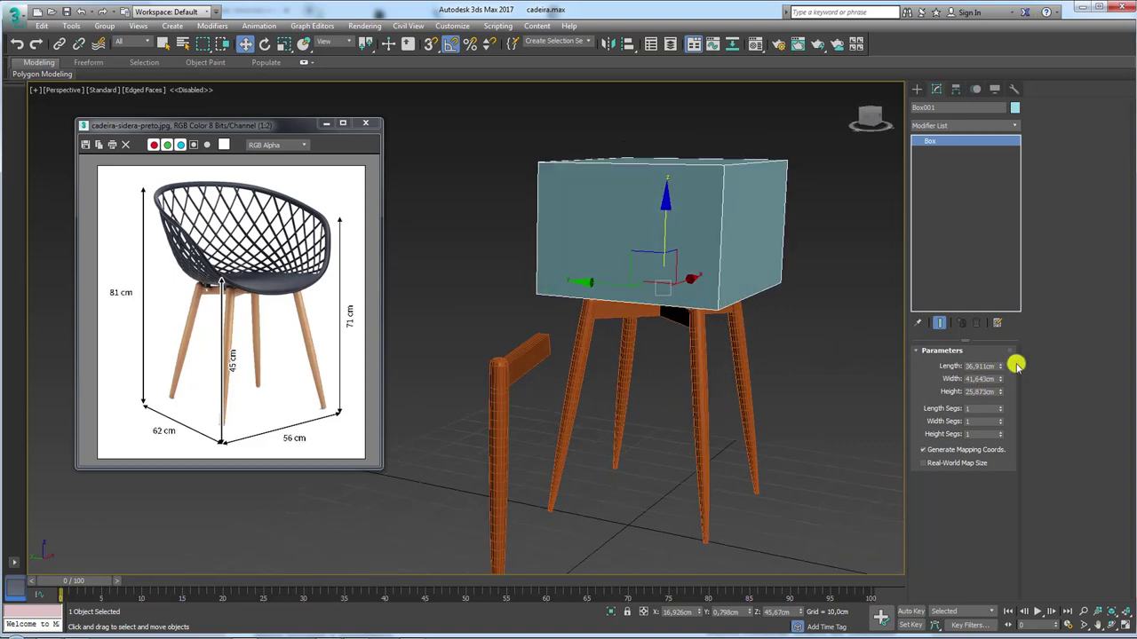
{"action": "left_click_drag", "start_coordinate": [1000, 378], "coordinate": [999, 384]}
Step: Add an Edit Poly modifier to the box
{"action": "mouse_move", "coordinate": [673, 376]}
{"action": "middle_mouse_down", "text": "alt"}
{"action": "mouse_move", "coordinate": [746, 406]}
{"action": "mouse_move", "coordinate": [684, 396]}
{"action": "mouse_move", "coordinate": [655, 373]}
{"action": "mouse_move", "coordinate": [499, 349]}
{"action": "middle_mouse_up", "text": "alt"}
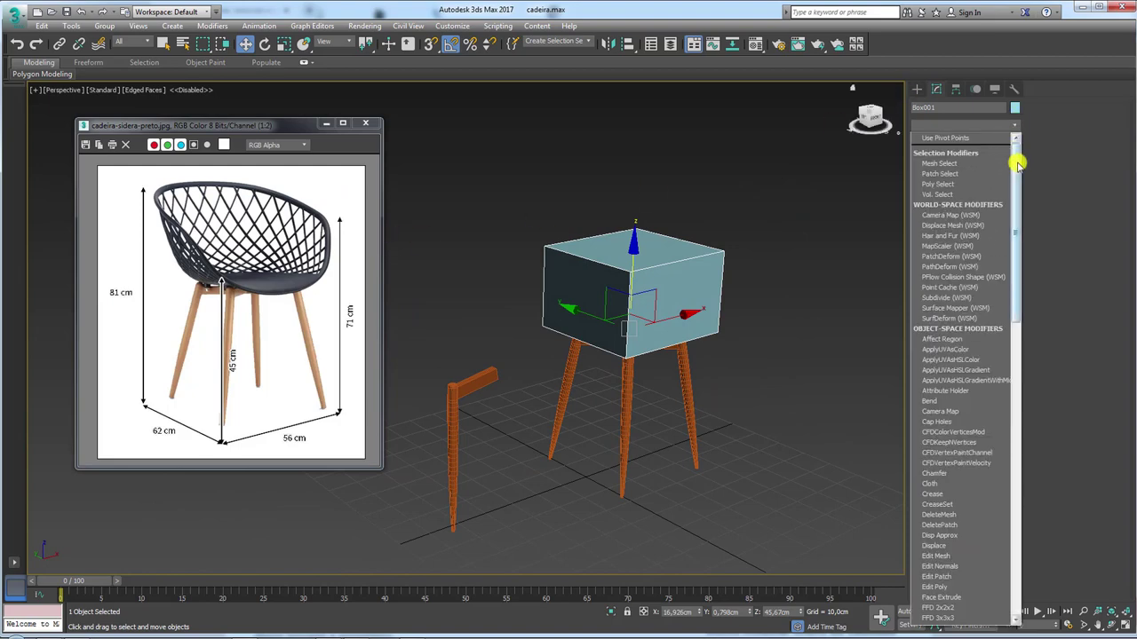
{"action": "left_click_drag", "start_coordinate": [1017, 164], "coordinate": [1018, 231]}
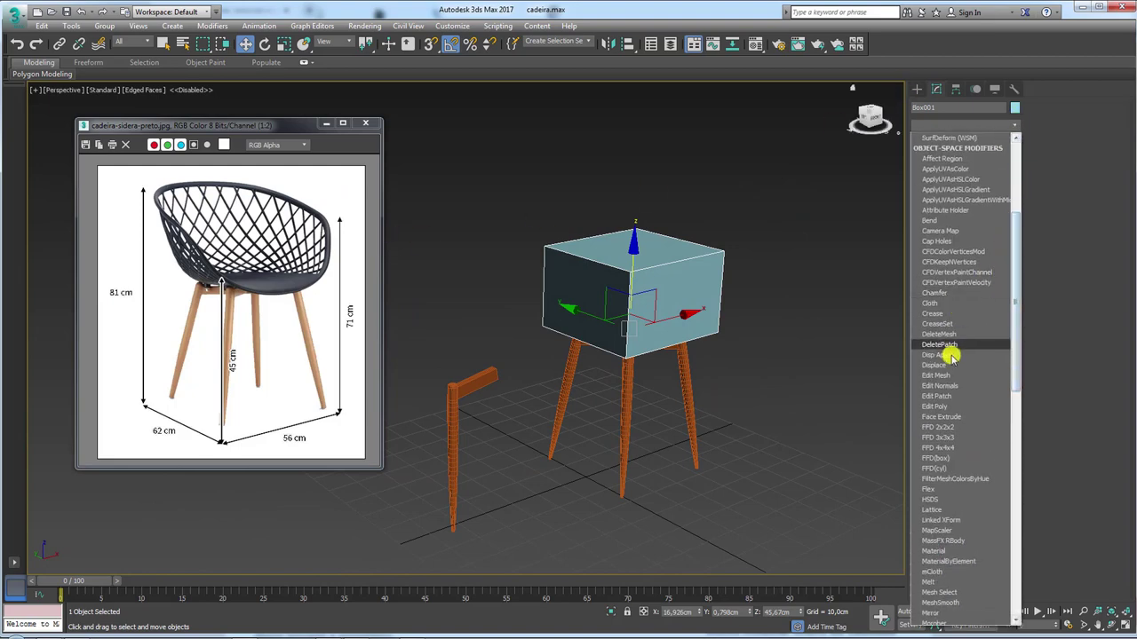
{"action": "left_click", "coordinate": [940, 406]}
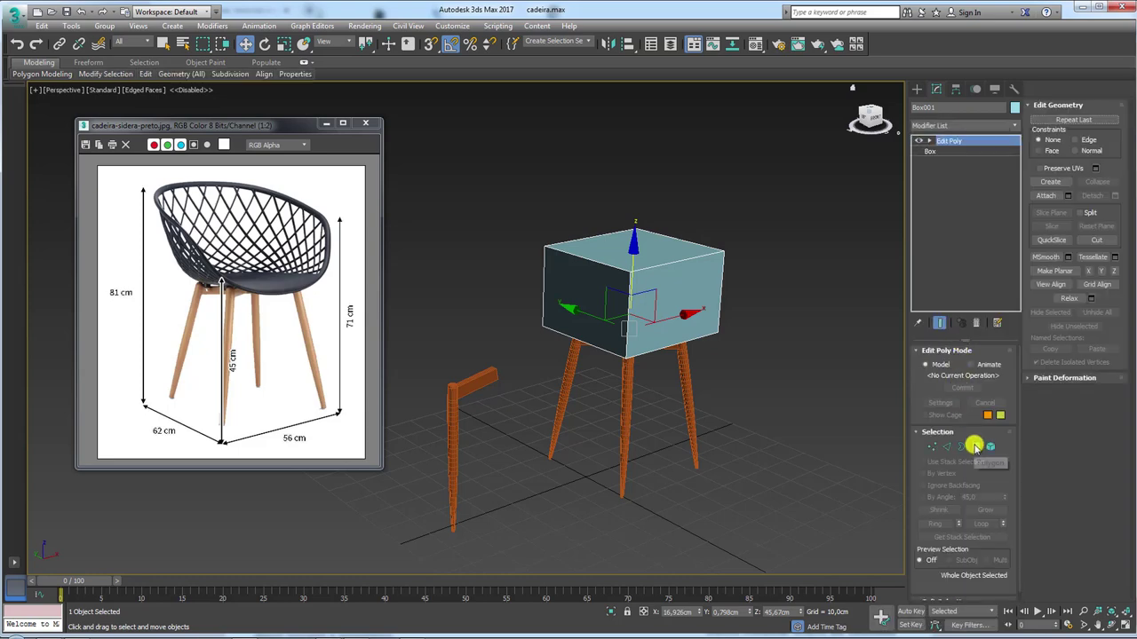
Step: Delete the box's top polygon and flip all remaining faces inward
{"action": "left_click", "coordinate": [975, 446]}
{"action": "left_click", "coordinate": [648, 261]}
{"action": "key", "text": "Delete"}
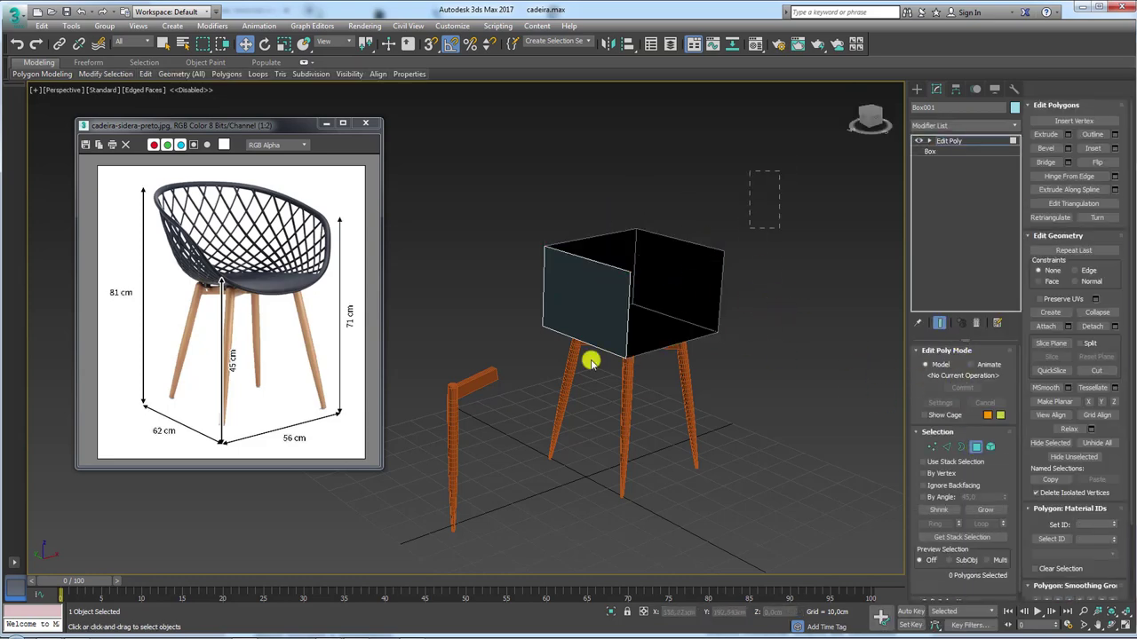
{"action": "key", "text": "ctrl+a"}
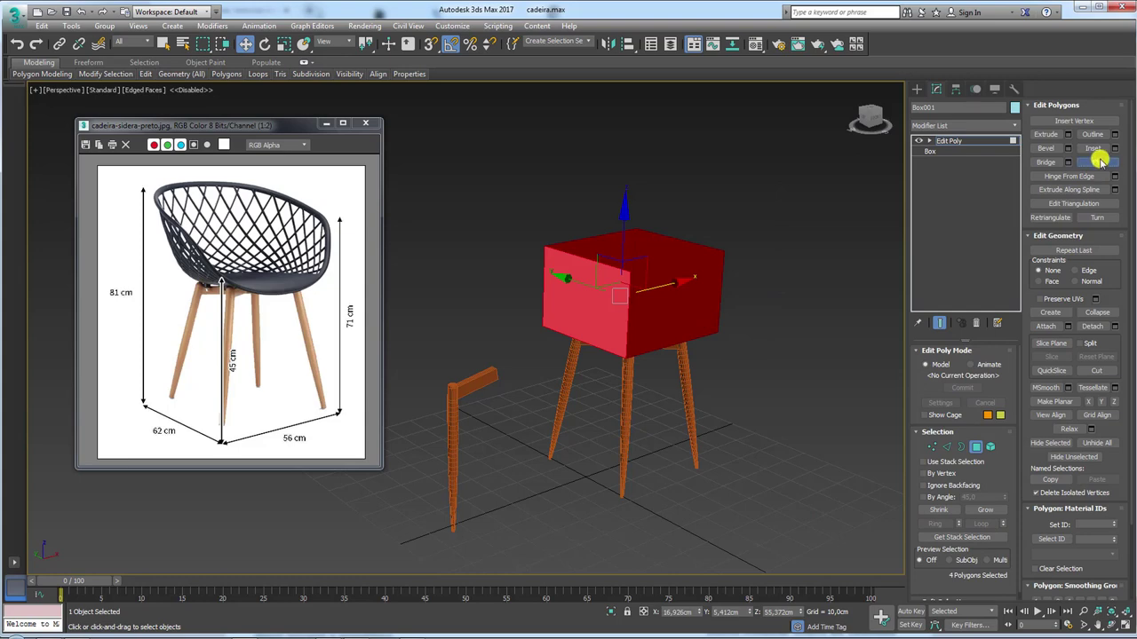
{"action": "left_click", "coordinate": [1099, 161]}
{"action": "mouse_move", "coordinate": [722, 340]}
{"action": "middle_mouse_down", "text": "alt"}
{"action": "mouse_move", "coordinate": [629, 355]}
{"action": "mouse_move", "coordinate": [619, 388]}
{"action": "mouse_move", "coordinate": [694, 402]}
{"action": "mouse_move", "coordinate": [657, 355]}
{"action": "middle_mouse_up", "text": "alt"}
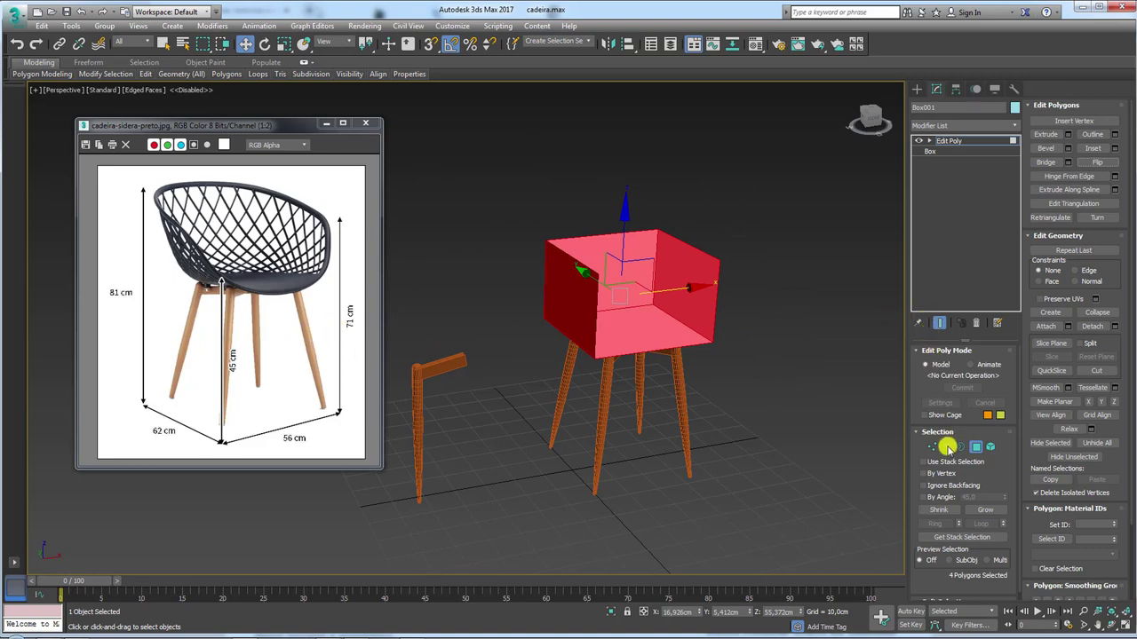
Step: Connect three selected edges to add a new edge across the box
{"action": "left_click", "coordinate": [949, 448]}
{"action": "middle_click_drag", "start_coordinate": [692, 304], "coordinate": [653, 205], "text": "alt"}
{"action": "left_click_drag", "start_coordinate": [646, 426], "coordinate": [648, 423]}
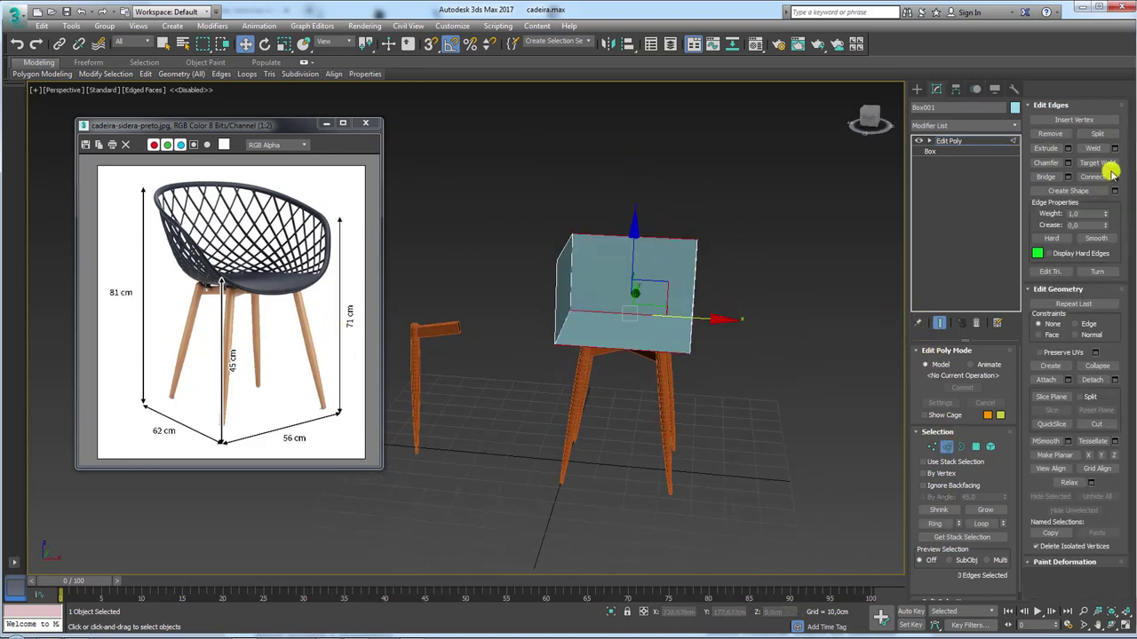
{"action": "left_click", "coordinate": [1090, 177]}
{"action": "middle_click_drag", "start_coordinate": [647, 391], "coordinate": [647, 368], "text": "alt"}
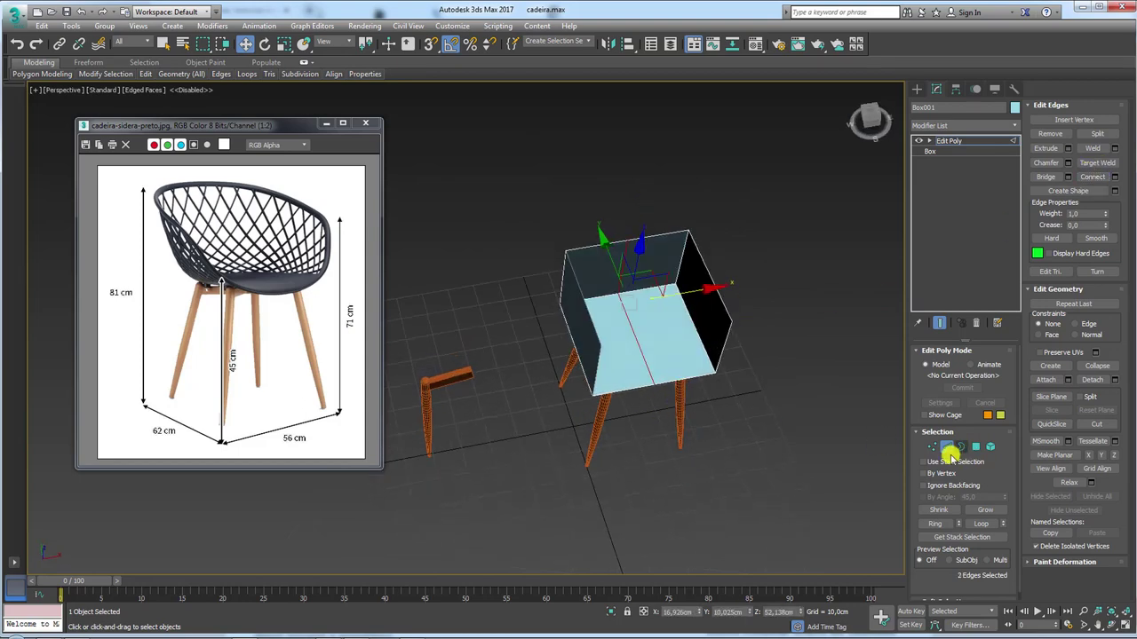
Step: Shift a bottom vertex and raise the two top-centre vertices slightly
{"action": "left_click", "coordinate": [937, 450]}
{"action": "key", "text": "ctrl+a"}
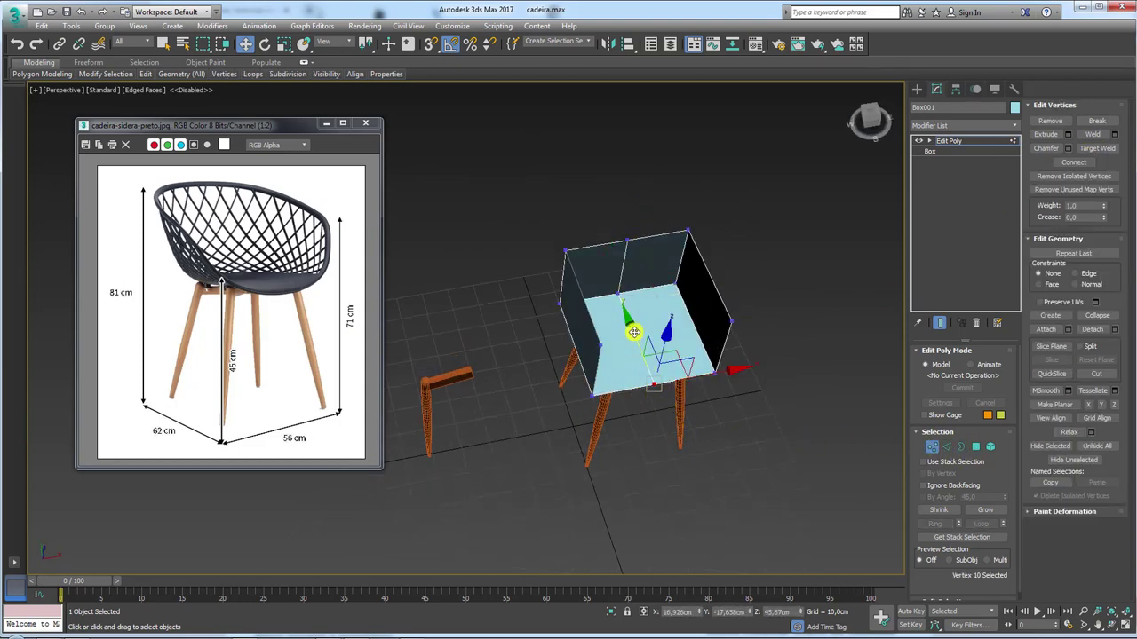
{"action": "left_click_drag", "start_coordinate": [633, 332], "coordinate": [642, 349]}
{"action": "mouse_move", "coordinate": [638, 301]}
{"action": "left_mouse_down"}
{"action": "mouse_move", "coordinate": [596, 255]}
{"action": "mouse_move", "coordinate": [589, 198]}
{"action": "left_mouse_up"}
{"action": "mouse_move", "coordinate": [665, 284]}
{"action": "middle_mouse_down", "text": "alt"}
{"action": "mouse_move", "coordinate": [586, 294]}
{"action": "mouse_move", "coordinate": [624, 246]}
{"action": "mouse_move", "coordinate": [681, 234]}
{"action": "mouse_move", "coordinate": [649, 227]}
{"action": "mouse_move", "coordinate": [740, 230]}
{"action": "mouse_move", "coordinate": [710, 240]}
{"action": "middle_mouse_up", "text": "alt"}
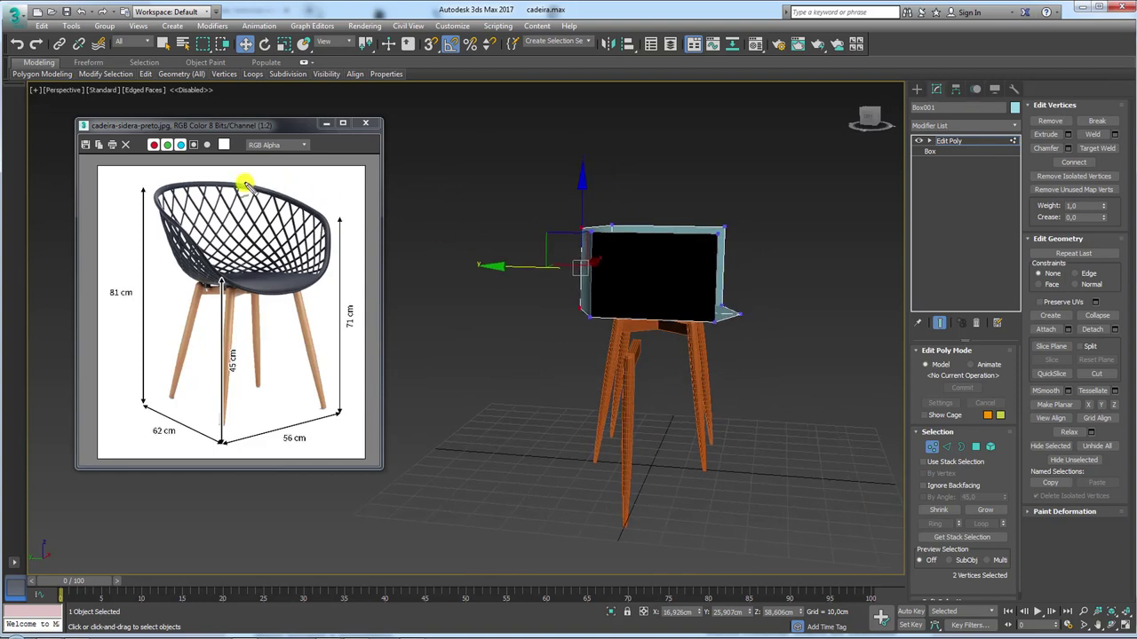
Step: Lower the top-right vertices so the top slants
{"action": "middle_click_drag", "start_coordinate": [723, 254], "coordinate": [744, 250], "text": "alt"}
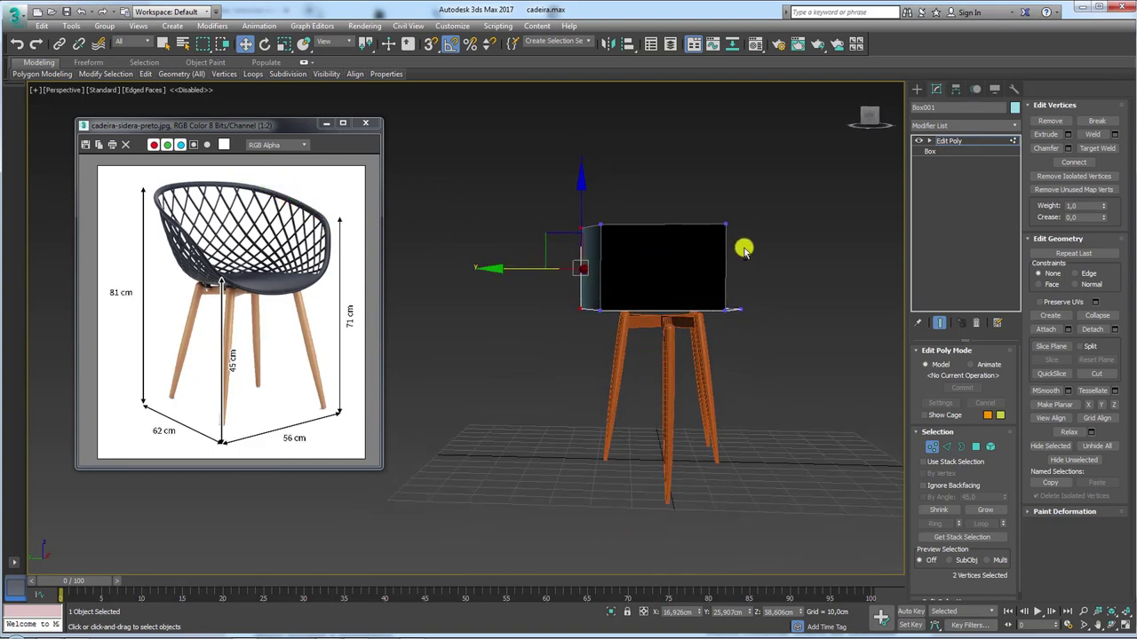
{"action": "left_click_drag", "start_coordinate": [754, 207], "coordinate": [713, 245]}
{"action": "left_click_drag", "start_coordinate": [690, 190], "coordinate": [613, 209]}
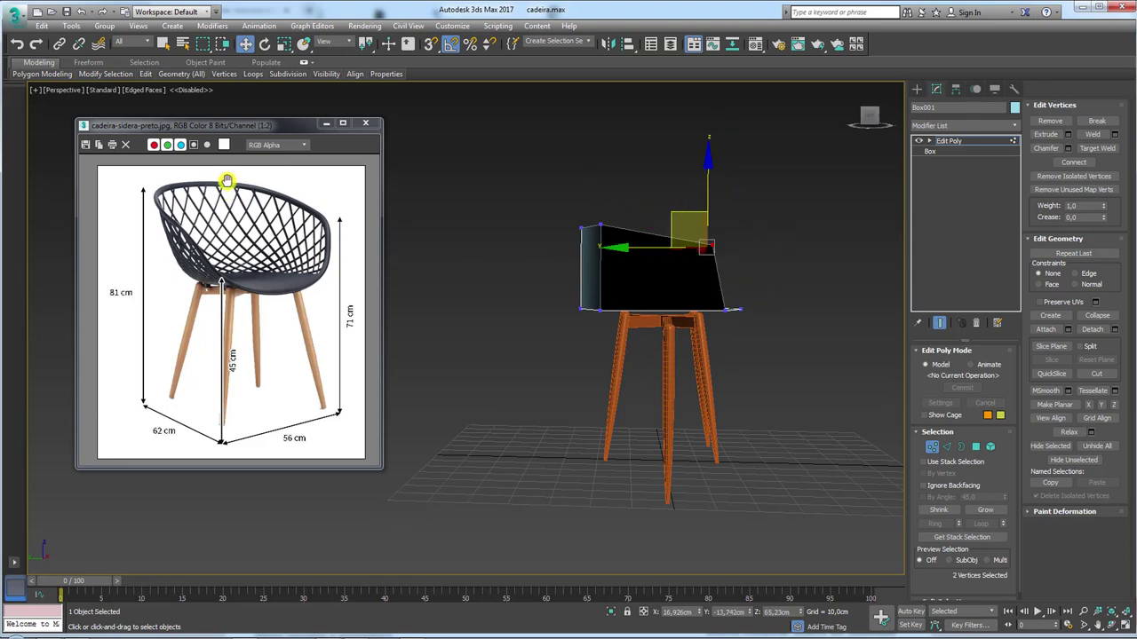
{"action": "mouse_move", "coordinate": [681, 261]}
{"action": "middle_mouse_down", "text": "alt"}
{"action": "mouse_move", "coordinate": [580, 296]}
{"action": "mouse_move", "coordinate": [648, 254]}
{"action": "mouse_move", "coordinate": [649, 264]}
{"action": "middle_mouse_up", "text": "alt"}
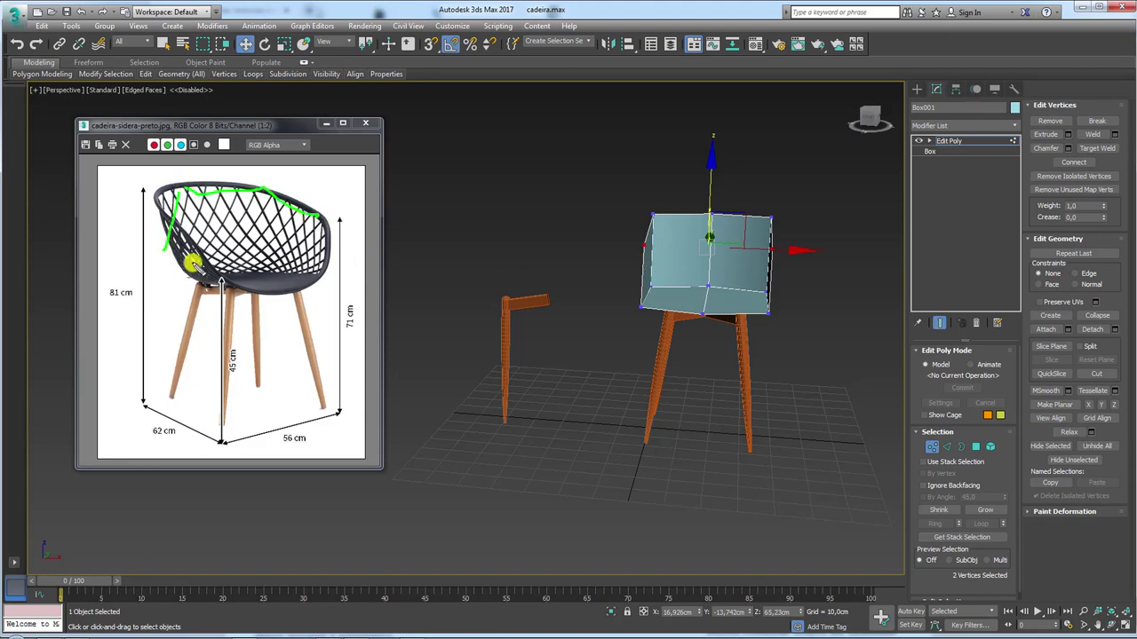
{"action": "middle_click_drag", "start_coordinate": [645, 254], "coordinate": [681, 272], "text": "alt"}
Step: Rotate the selected top vertices of the shell
{"action": "key", "text": "e"}
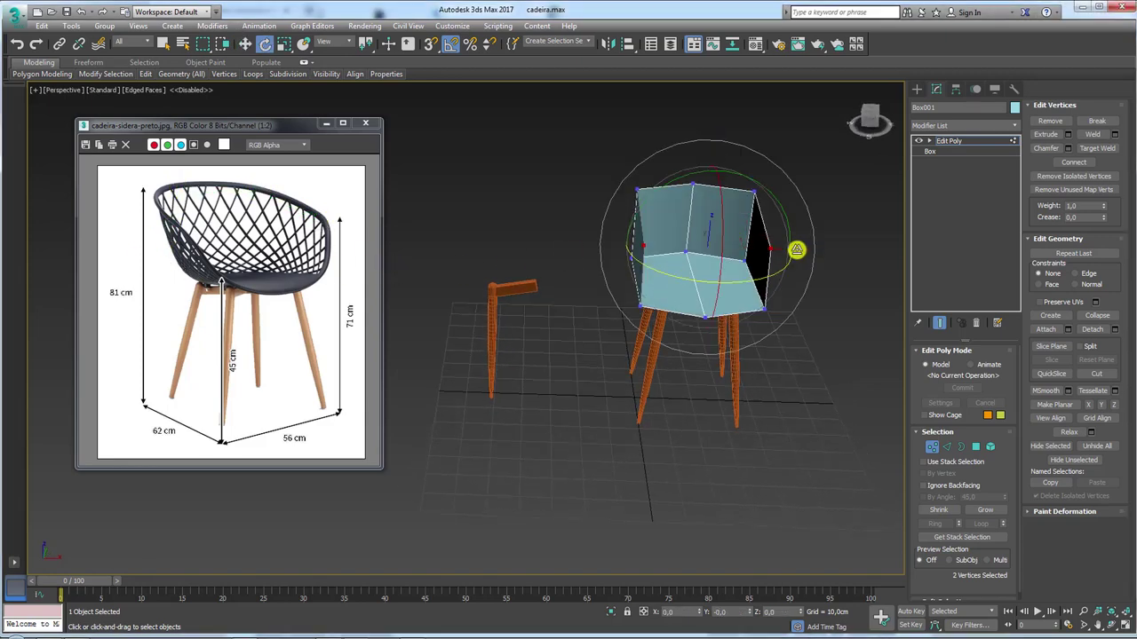
{"action": "left_click_drag", "start_coordinate": [794, 248], "coordinate": [837, 240]}
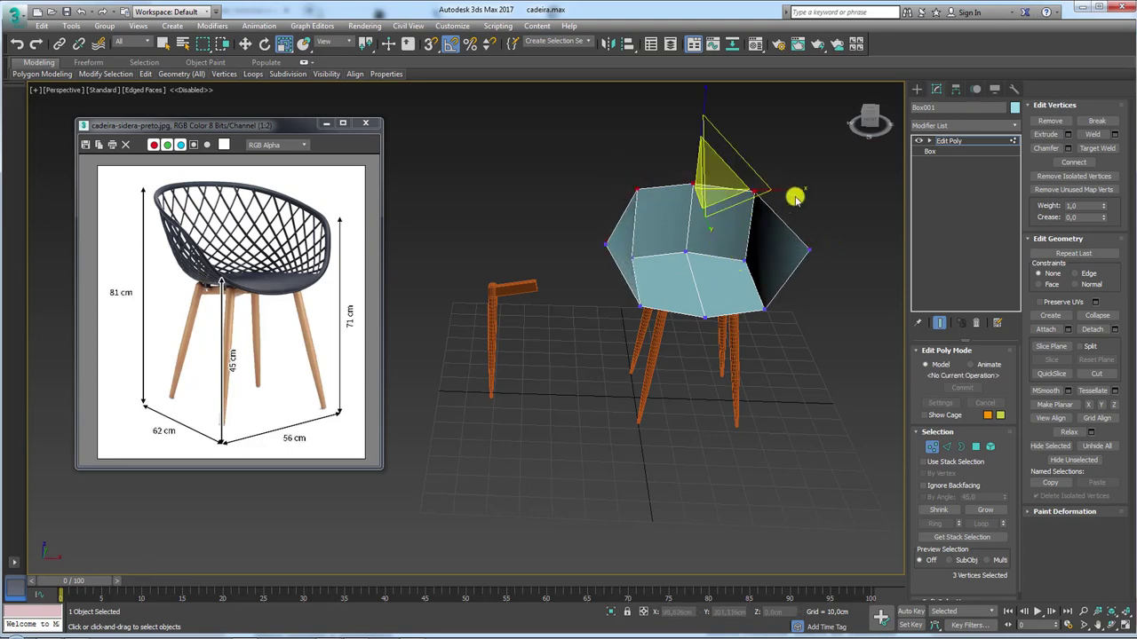
{"action": "mouse_move", "coordinate": [784, 221]}
{"action": "middle_mouse_down", "text": "alt"}
{"action": "mouse_move", "coordinate": [727, 201]}
{"action": "mouse_move", "coordinate": [879, 207]}
{"action": "mouse_move", "coordinate": [685, 285]}
{"action": "mouse_move", "coordinate": [593, 197]}
{"action": "middle_mouse_up", "text": "alt"}
Step: Move the top vertices outward along Y, then exit Vertex level
{"action": "key", "text": "w"}
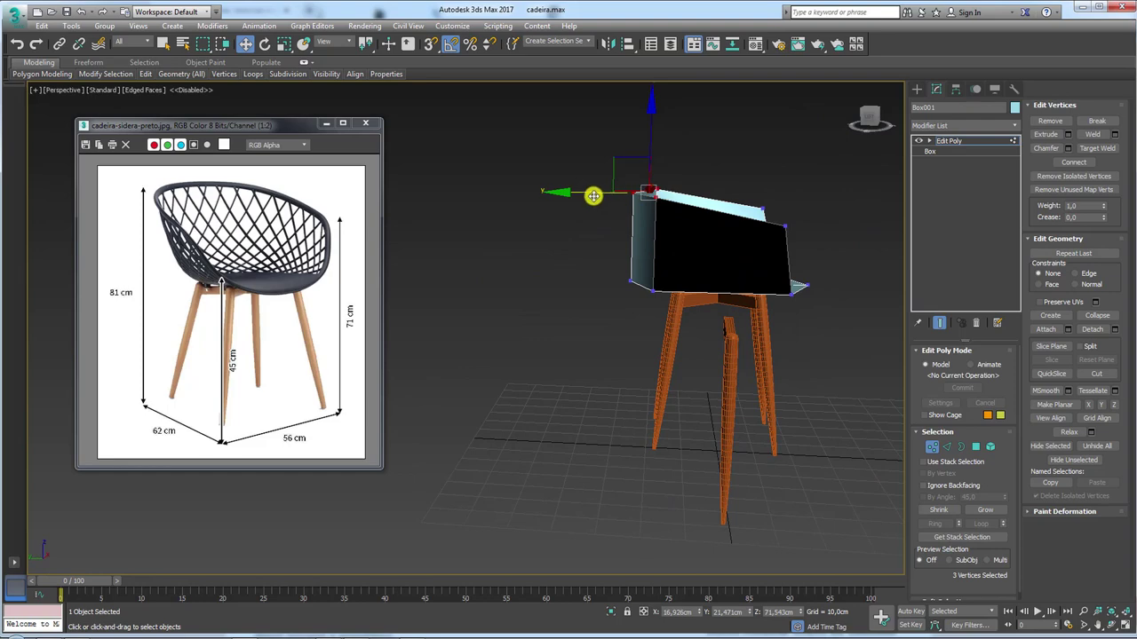
{"action": "mouse_move", "coordinate": [593, 192]}
{"action": "left_mouse_down"}
{"action": "mouse_move", "coordinate": [583, 199]}
{"action": "mouse_move", "coordinate": [616, 173]}
{"action": "left_mouse_up"}
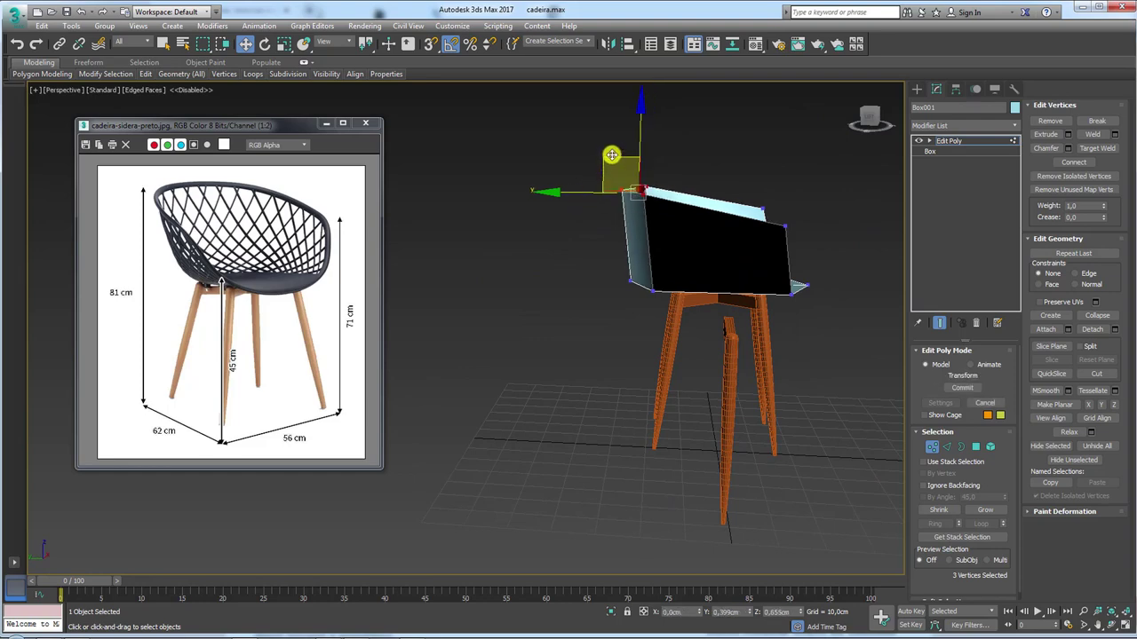
{"action": "mouse_move", "coordinate": [616, 172]}
{"action": "middle_mouse_down", "text": "alt"}
{"action": "mouse_move", "coordinate": [693, 262]}
{"action": "mouse_move", "coordinate": [639, 269]}
{"action": "mouse_move", "coordinate": [593, 330]}
{"action": "middle_mouse_up", "text": "alt"}
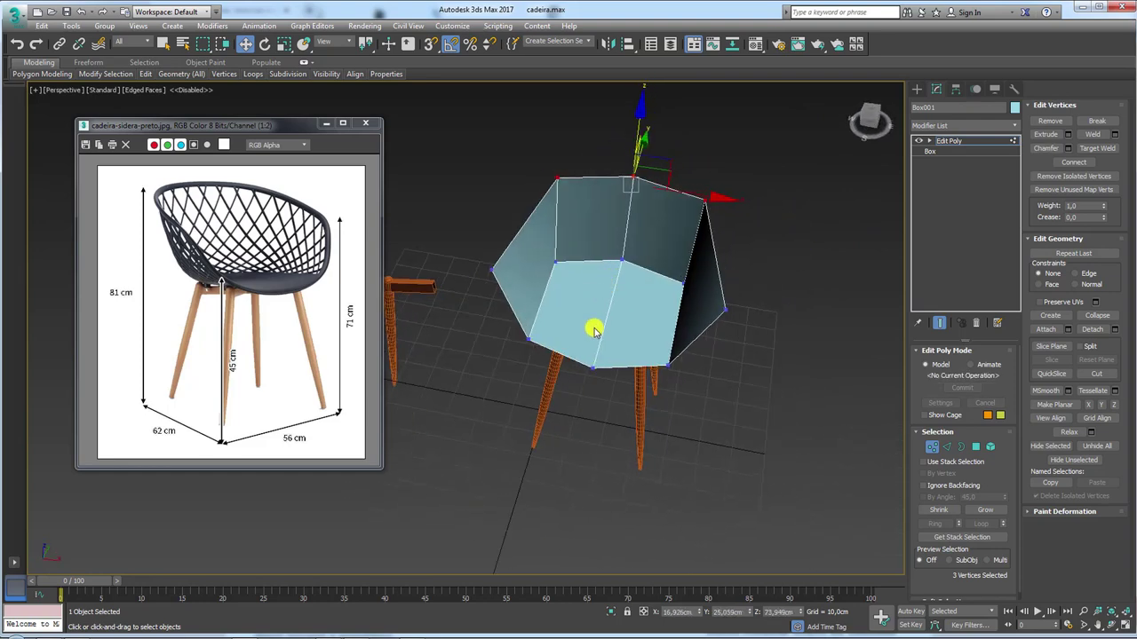
{"action": "mouse_move", "coordinate": [571, 293]}
{"action": "middle_mouse_down", "text": "alt"}
{"action": "mouse_move", "coordinate": [578, 305]}
{"action": "mouse_move", "coordinate": [535, 287]}
{"action": "mouse_move", "coordinate": [933, 176]}
{"action": "mouse_move", "coordinate": [740, 234]}
{"action": "mouse_move", "coordinate": [343, 305]}
{"action": "middle_mouse_up", "text": "alt"}
{"action": "left_click", "coordinate": [949, 140]}
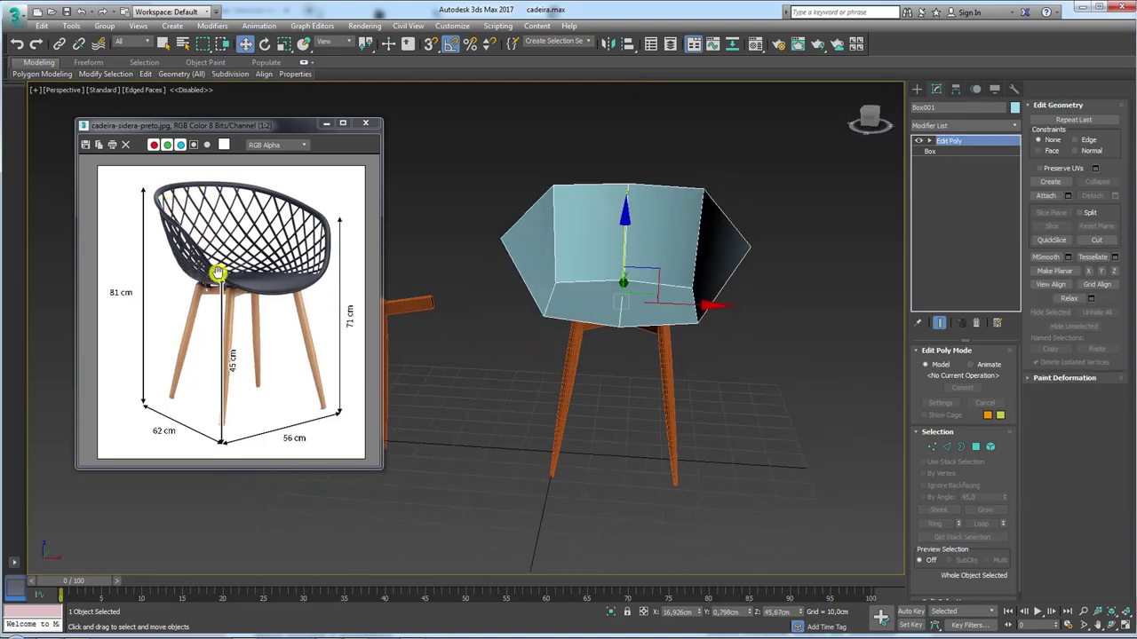
Step: Add a TurboSmooth modifier to the chair shell
{"action": "left_click", "coordinate": [1017, 127]}
{"action": "left_click_drag", "start_coordinate": [1015, 160], "coordinate": [1015, 497]}
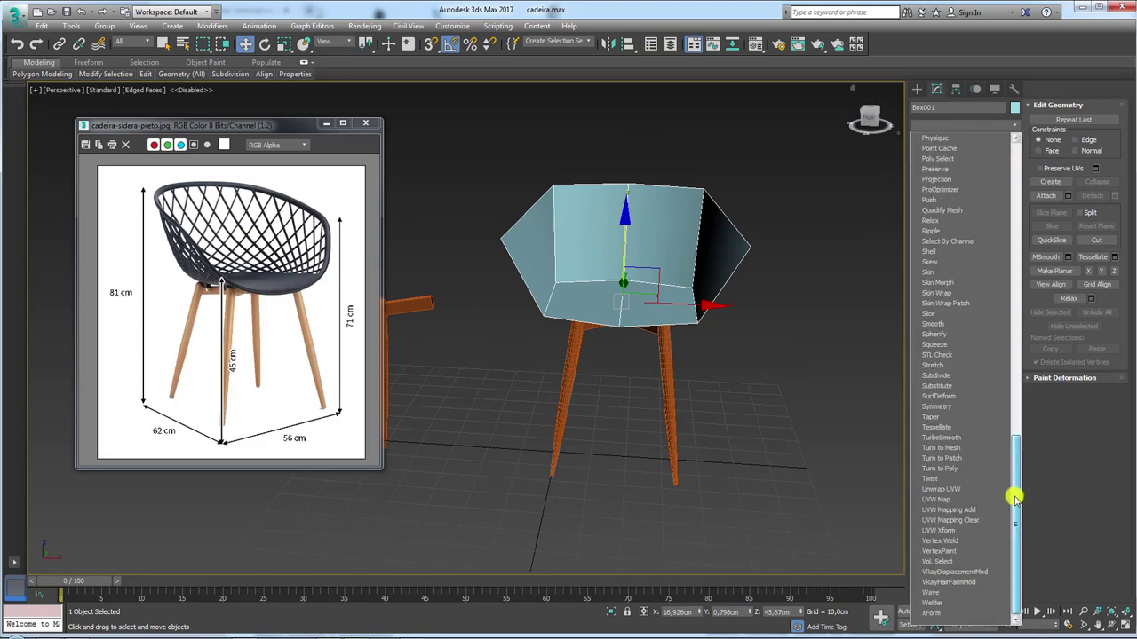
{"action": "left_click", "coordinate": [951, 439]}
{"action": "mouse_move", "coordinate": [735, 323]}
{"action": "middle_mouse_down", "text": "alt"}
{"action": "mouse_move", "coordinate": [710, 358]}
{"action": "mouse_move", "coordinate": [771, 312]}
{"action": "middle_mouse_up", "text": "alt"}
Step: Return to the Edit Poly level with TurboSmooth switched off
{"action": "left_click_drag", "start_coordinate": [752, 220], "coordinate": [738, 299]}
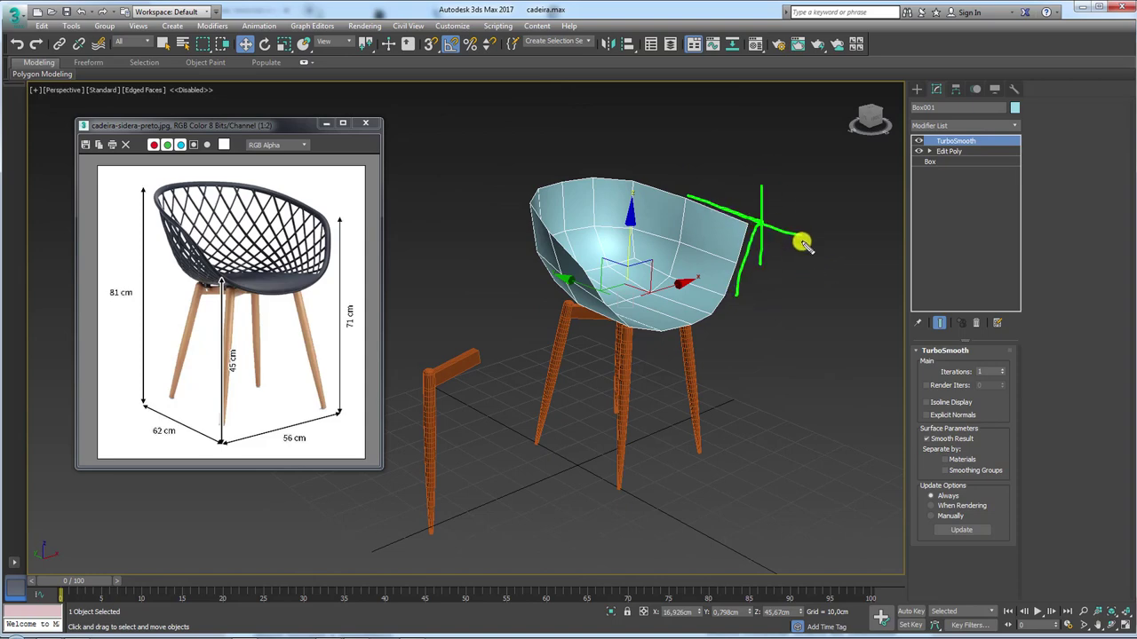
{"action": "left_click_drag", "start_coordinate": [710, 202], "coordinate": [747, 222]}
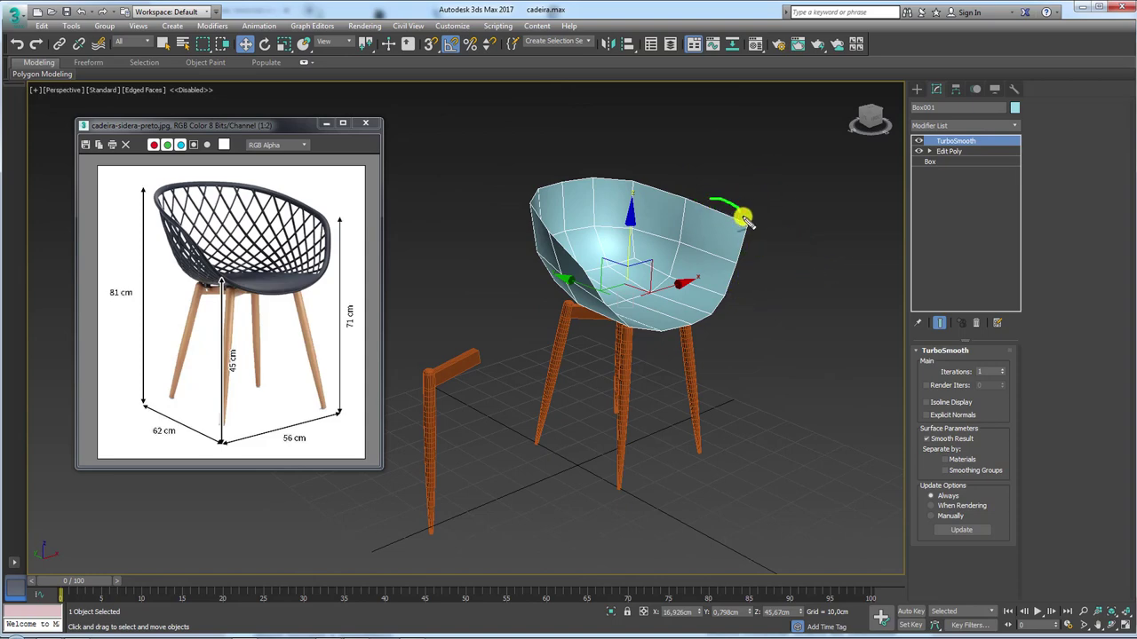
{"action": "left_click", "coordinate": [940, 150]}
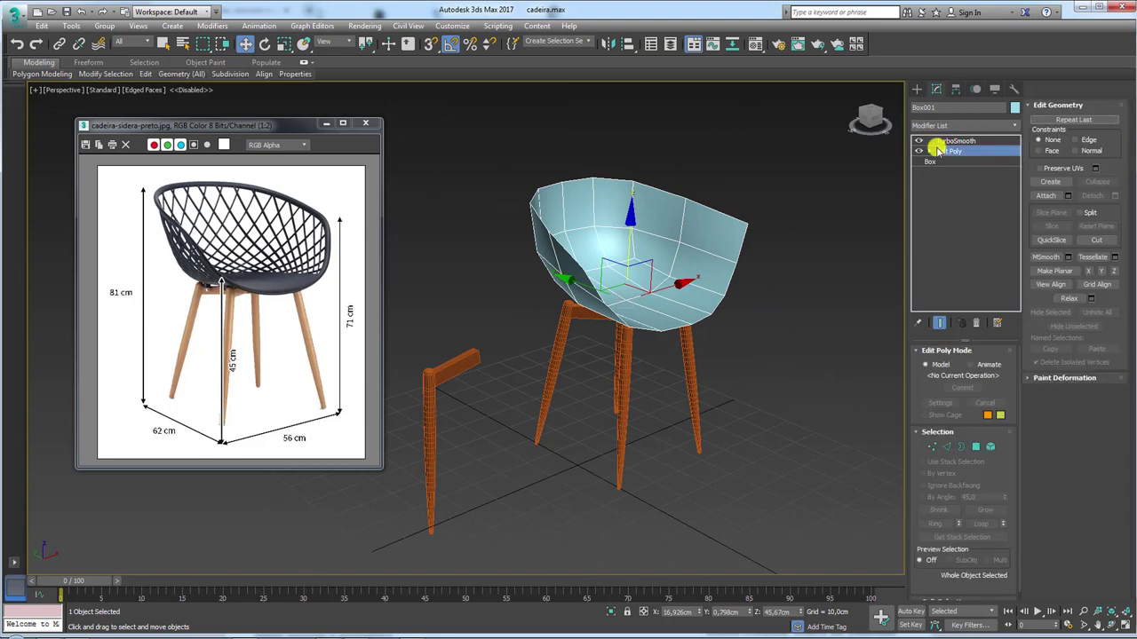
{"action": "left_click", "coordinate": [920, 142]}
Step: Inset the shell's polygons by about 1,494 cm to form a rim border
{"action": "left_click", "coordinate": [975, 446]}
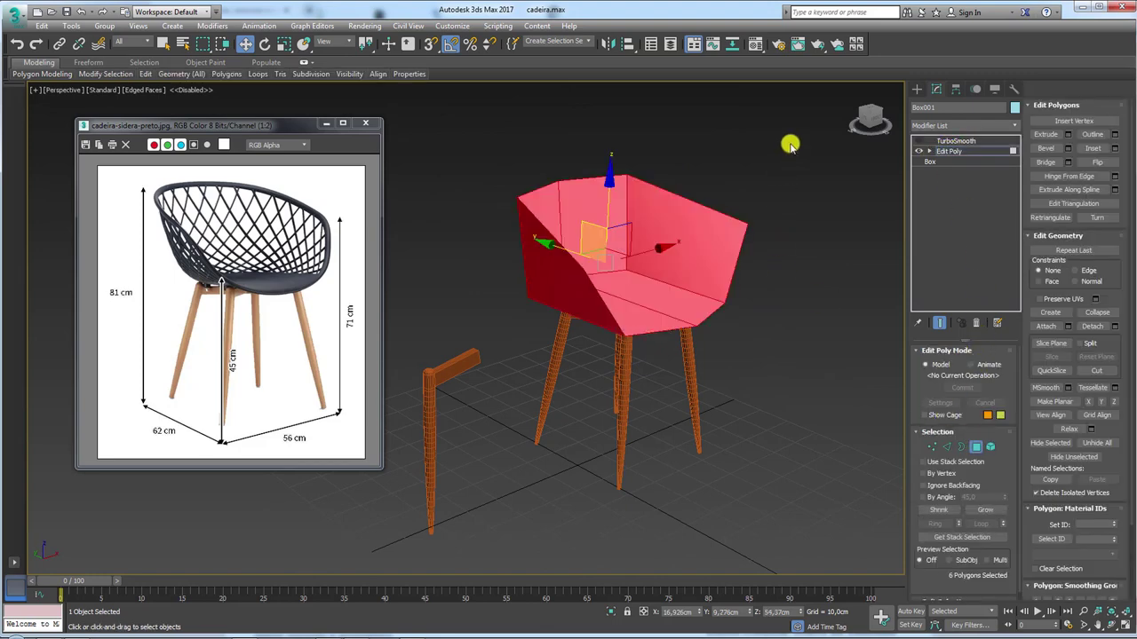
{"action": "middle_click_drag", "start_coordinate": [706, 279], "coordinate": [646, 287], "text": "alt"}
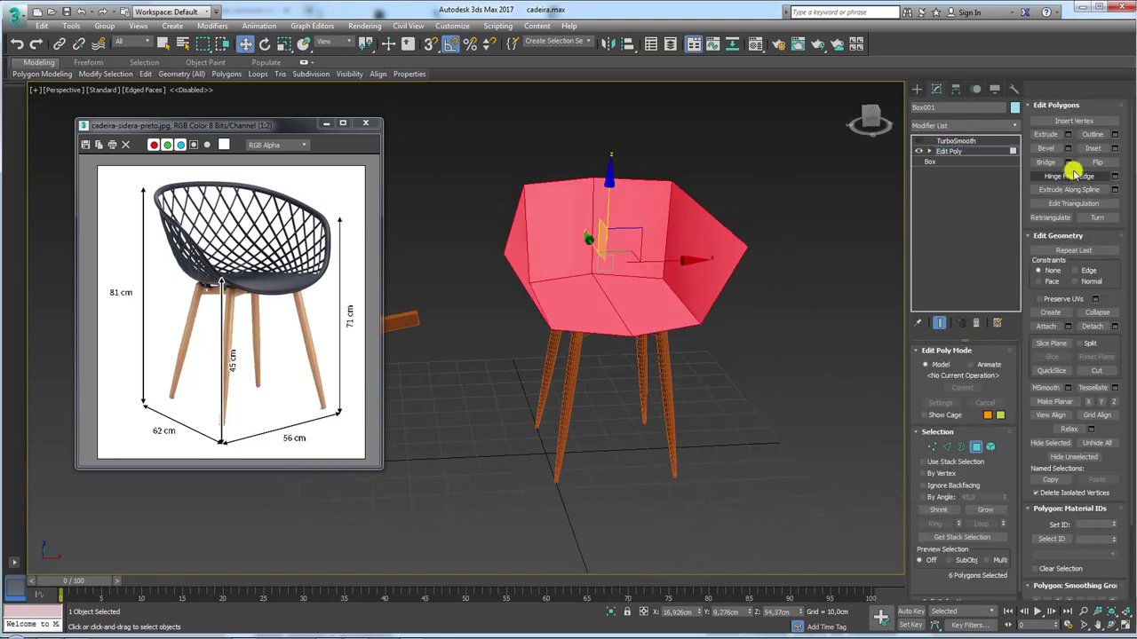
{"action": "left_click", "coordinate": [1115, 148]}
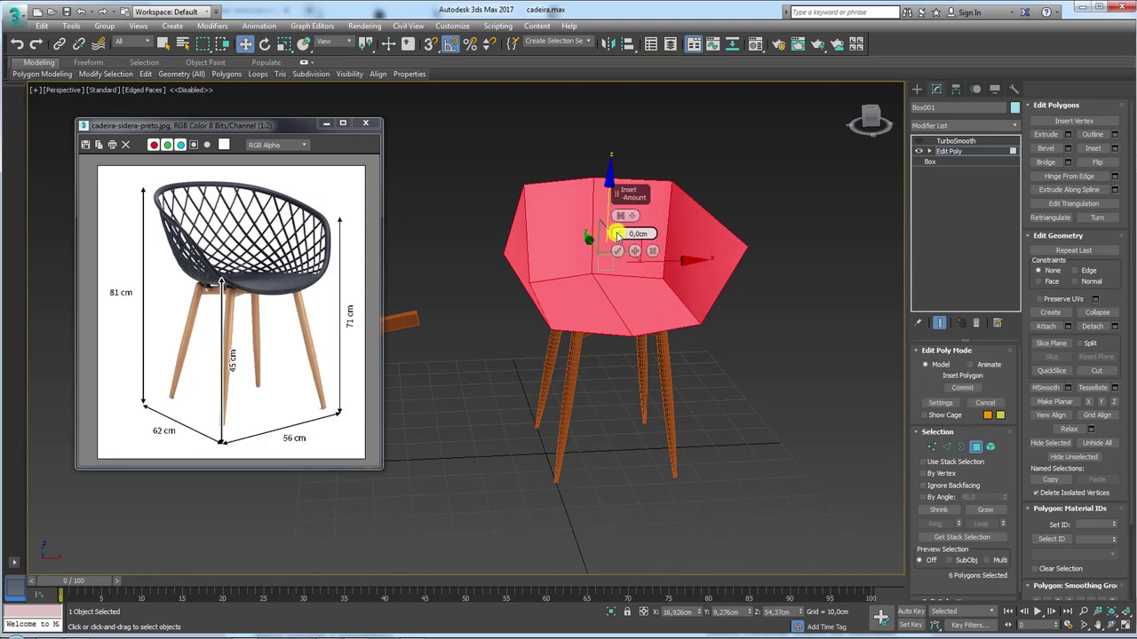
{"action": "left_click_drag", "start_coordinate": [622, 235], "coordinate": [622, 227]}
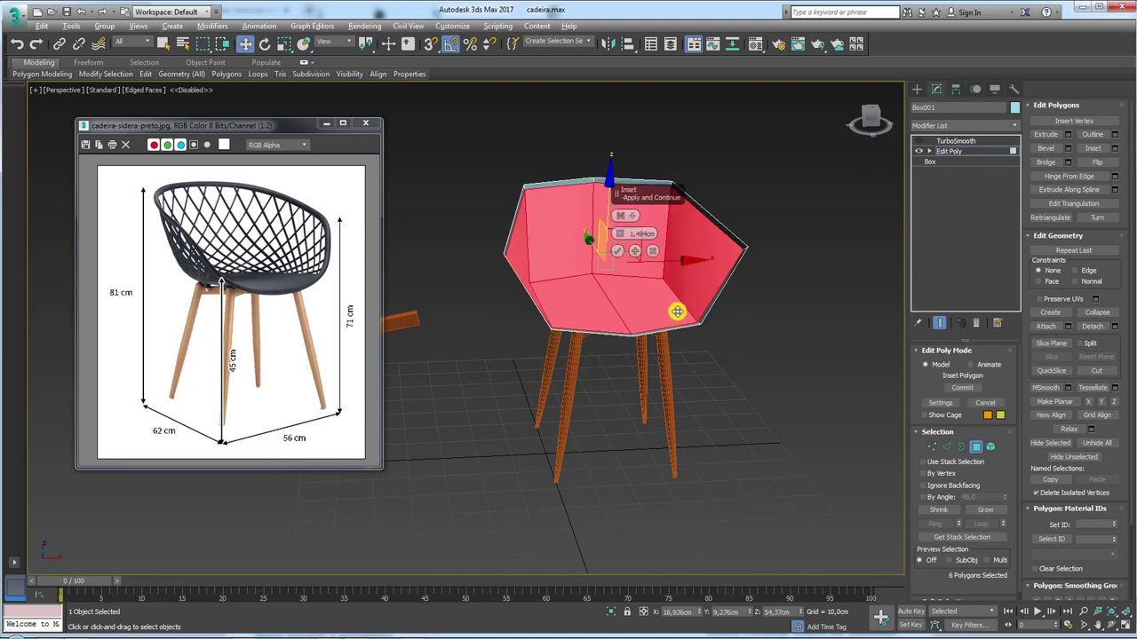
{"action": "mouse_move", "coordinate": [675, 307]}
{"action": "middle_mouse_down", "text": "alt"}
{"action": "mouse_move", "coordinate": [756, 338]}
{"action": "mouse_move", "coordinate": [640, 365]}
{"action": "mouse_move", "coordinate": [683, 316]}
{"action": "middle_mouse_up", "text": "alt"}
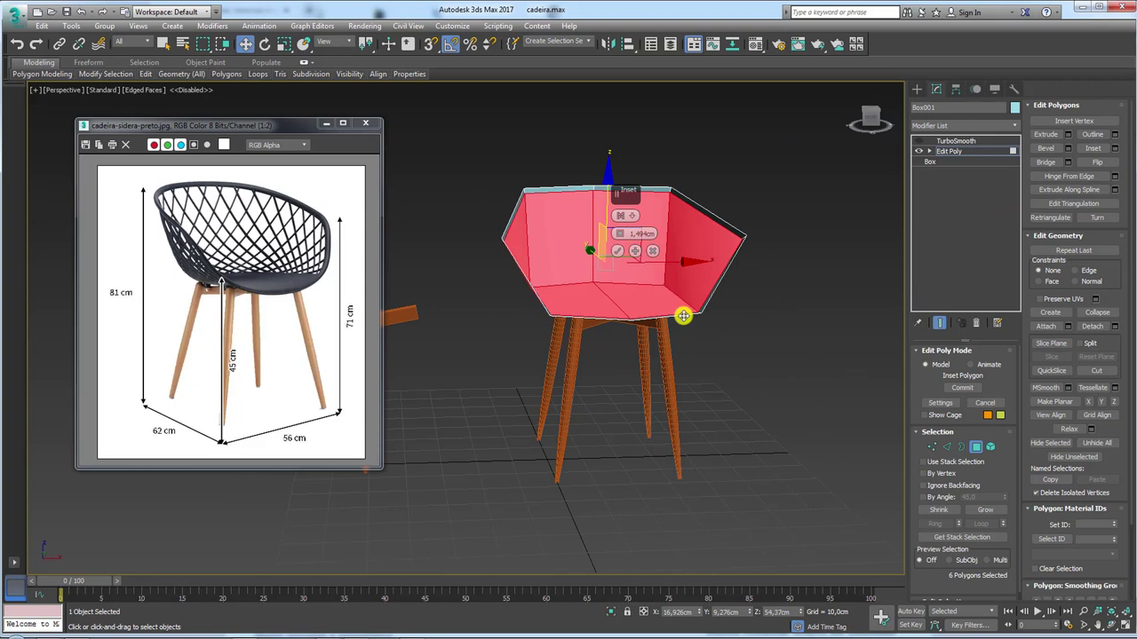
{"action": "left_click", "coordinate": [617, 250]}
Step: Turn TurboSmooth back on to preview the smoothed shell
{"action": "left_click", "coordinate": [954, 153]}
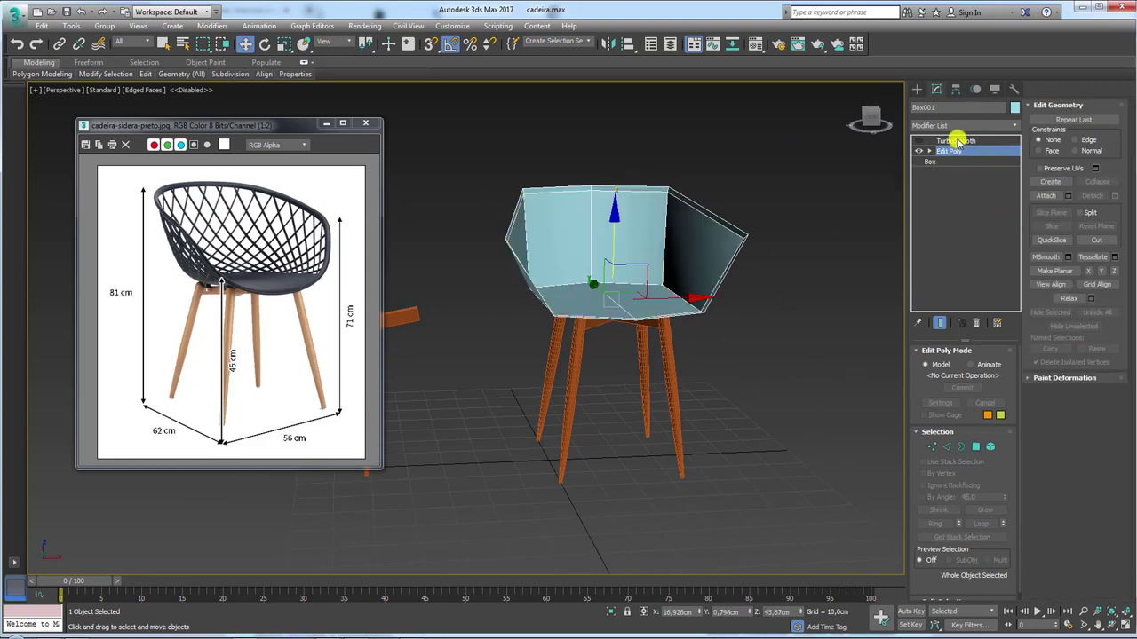
{"action": "left_click", "coordinate": [943, 142]}
{"action": "left_click", "coordinate": [918, 143]}
{"action": "mouse_move", "coordinate": [685, 249]}
{"action": "middle_mouse_down", "text": "alt"}
{"action": "mouse_move", "coordinate": [787, 274]}
{"action": "mouse_move", "coordinate": [754, 279]}
{"action": "middle_mouse_up", "text": "alt"}
{"action": "left_click_drag", "start_coordinate": [665, 177], "coordinate": [728, 300]}
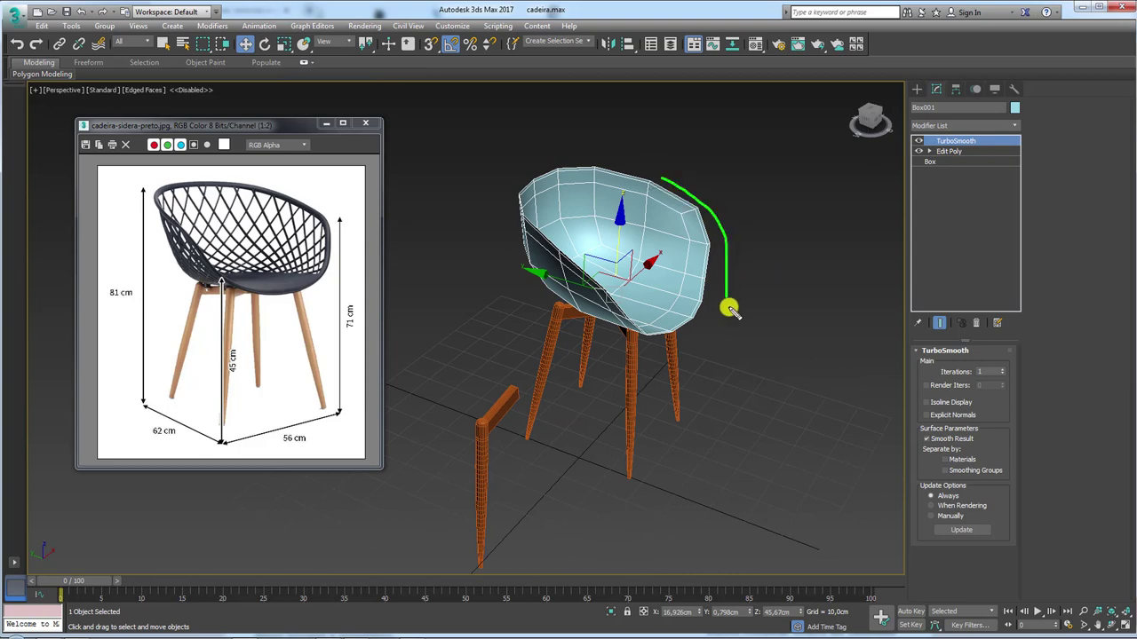
{"action": "mouse_move", "coordinate": [708, 272]}
{"action": "middle_mouse_down", "text": "alt"}
{"action": "mouse_move", "coordinate": [696, 320]}
{"action": "mouse_move", "coordinate": [685, 314]}
{"action": "mouse_move", "coordinate": [710, 302]}
{"action": "middle_mouse_up", "text": "alt"}
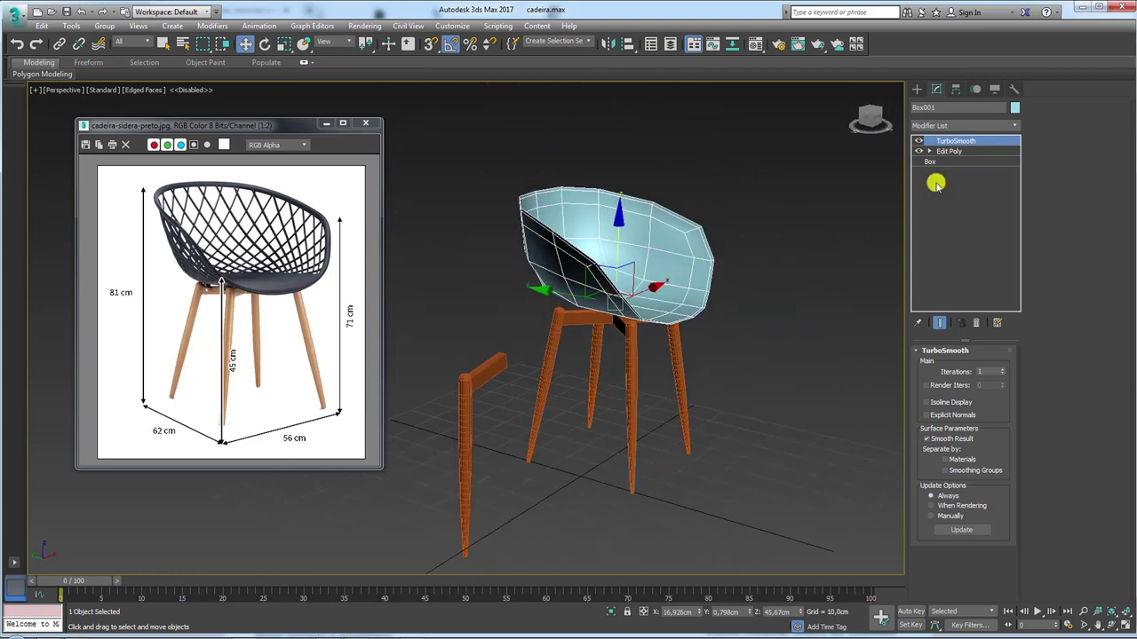
Step: Go back to Edit Poly with TurboSmooth disabled again
{"action": "left_click", "coordinate": [951, 151]}
{"action": "middle_click_drag", "start_coordinate": [850, 208], "coordinate": [757, 256], "text": "alt"}
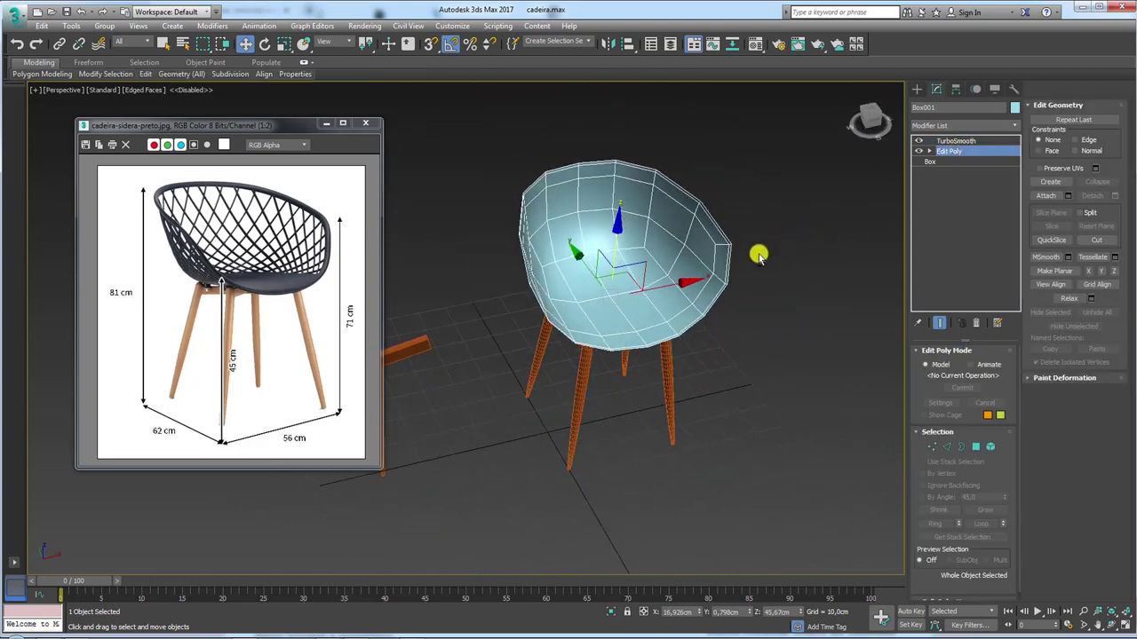
{"action": "left_click", "coordinate": [922, 142]}
{"action": "left_click", "coordinate": [929, 152]}
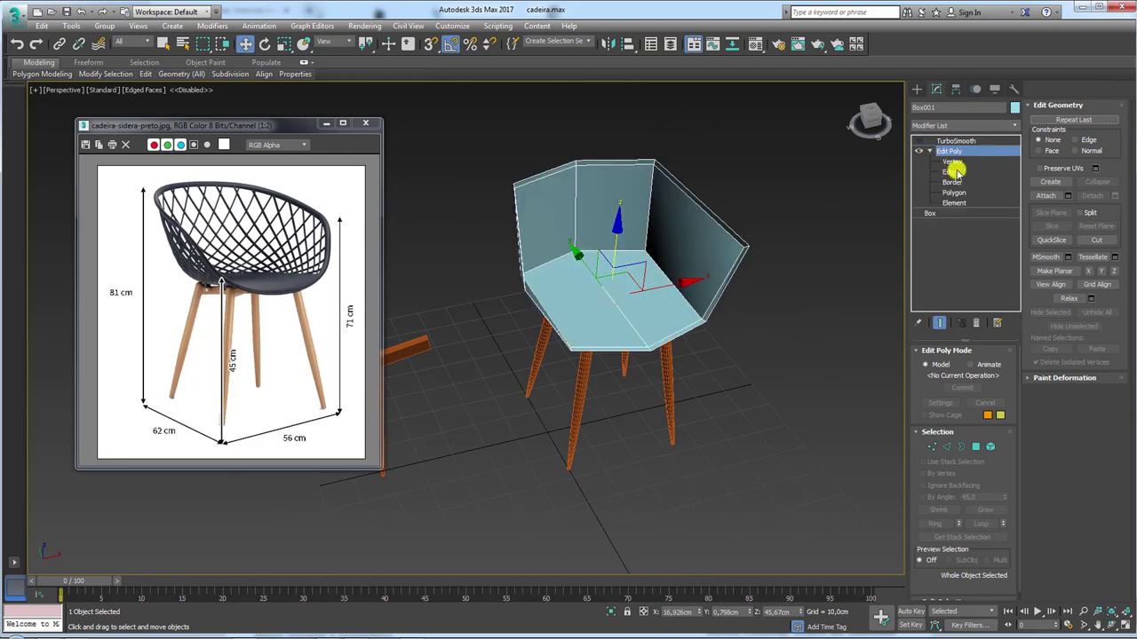
Step: Pull the seat-front edges down into a flap, tilt it, and raise it slightly
{"action": "left_click", "coordinate": [951, 172]}
{"action": "left_click", "coordinate": [671, 341]}
{"action": "scroll", "coordinate": [632, 355], "scroll_direction": "up", "scroll_amount": 3}
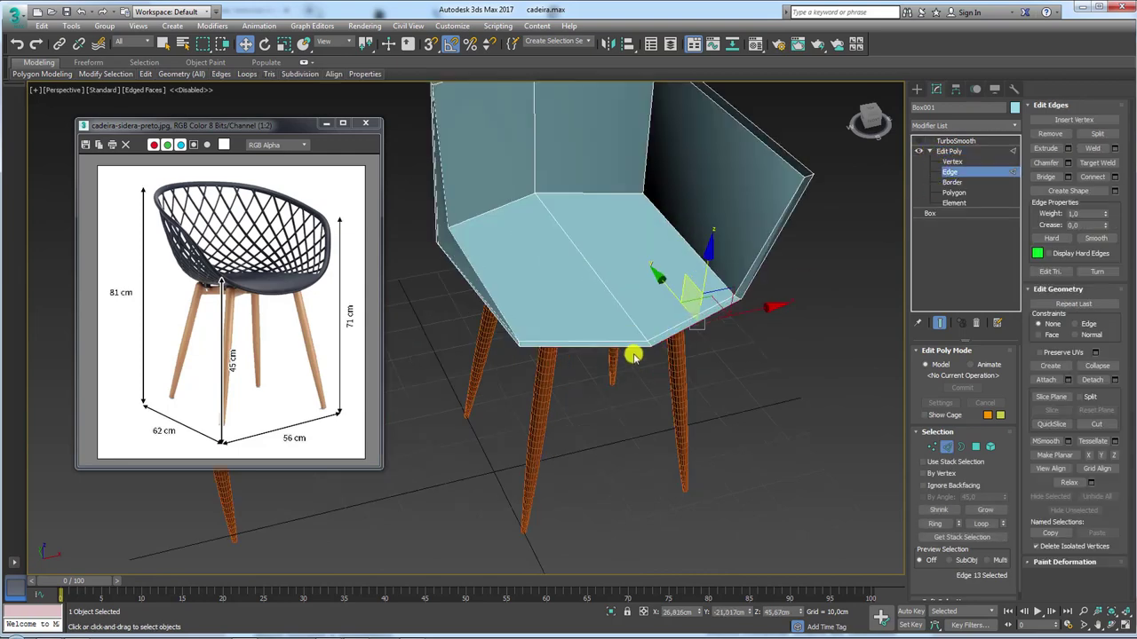
{"action": "mouse_move", "coordinate": [624, 346]}
{"action": "middle_mouse_down", "text": "alt"}
{"action": "mouse_move", "coordinate": [673, 343]}
{"action": "mouse_move", "coordinate": [603, 302]}
{"action": "middle_mouse_up", "text": "alt"}
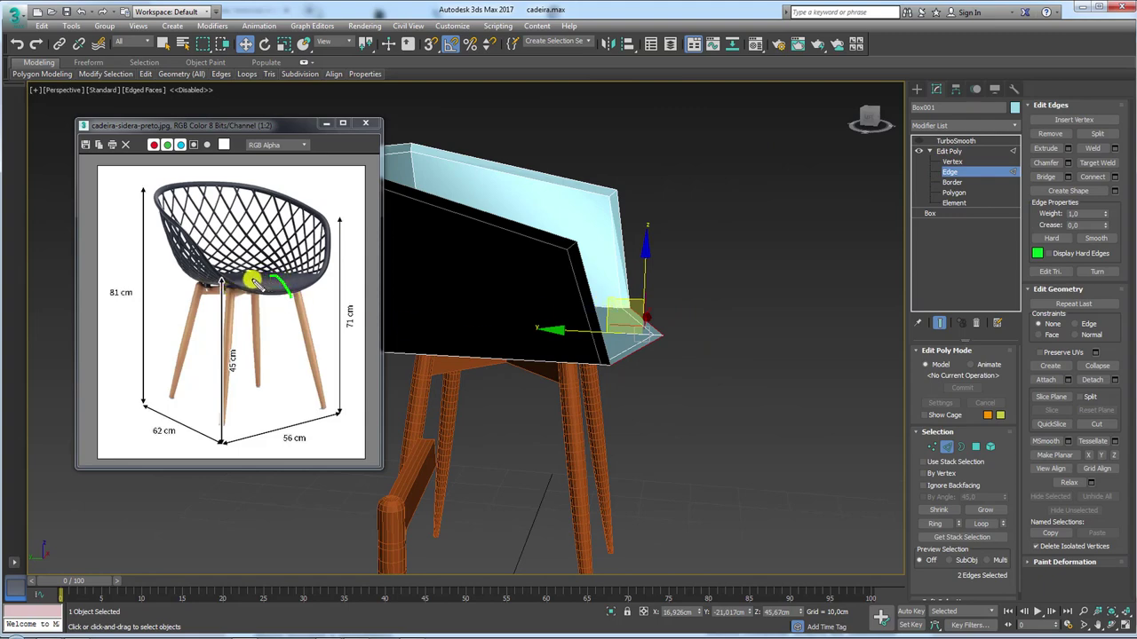
{"action": "left_click_drag", "start_coordinate": [620, 298], "coordinate": [657, 337], "text": "shift"}
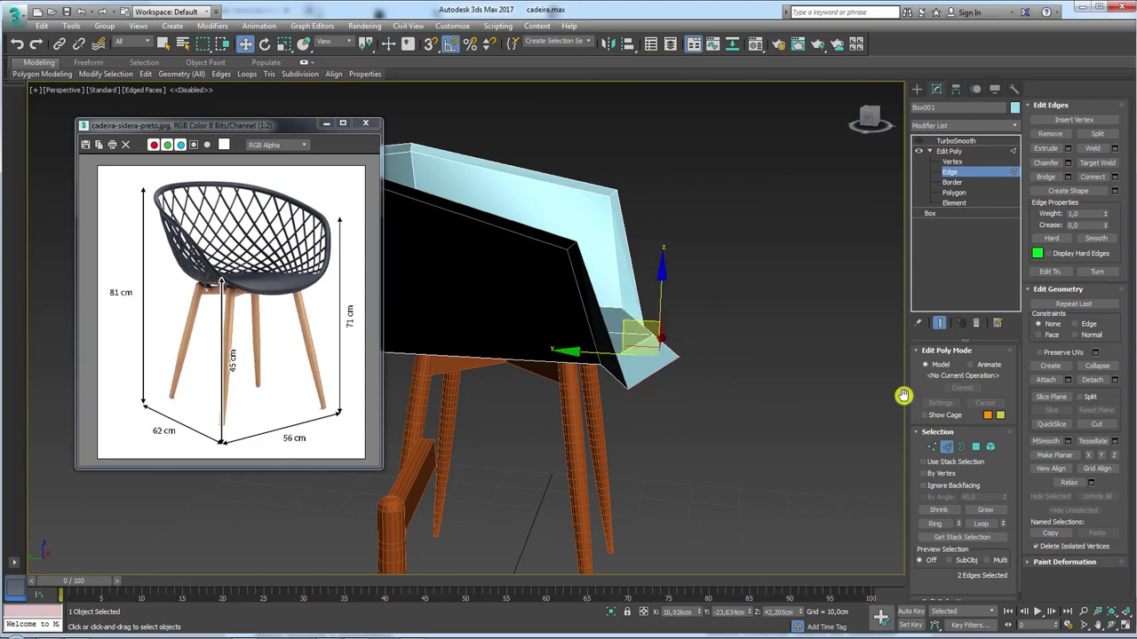
{"action": "key", "text": "e"}
{"action": "left_click_drag", "start_coordinate": [705, 296], "coordinate": [723, 311]}
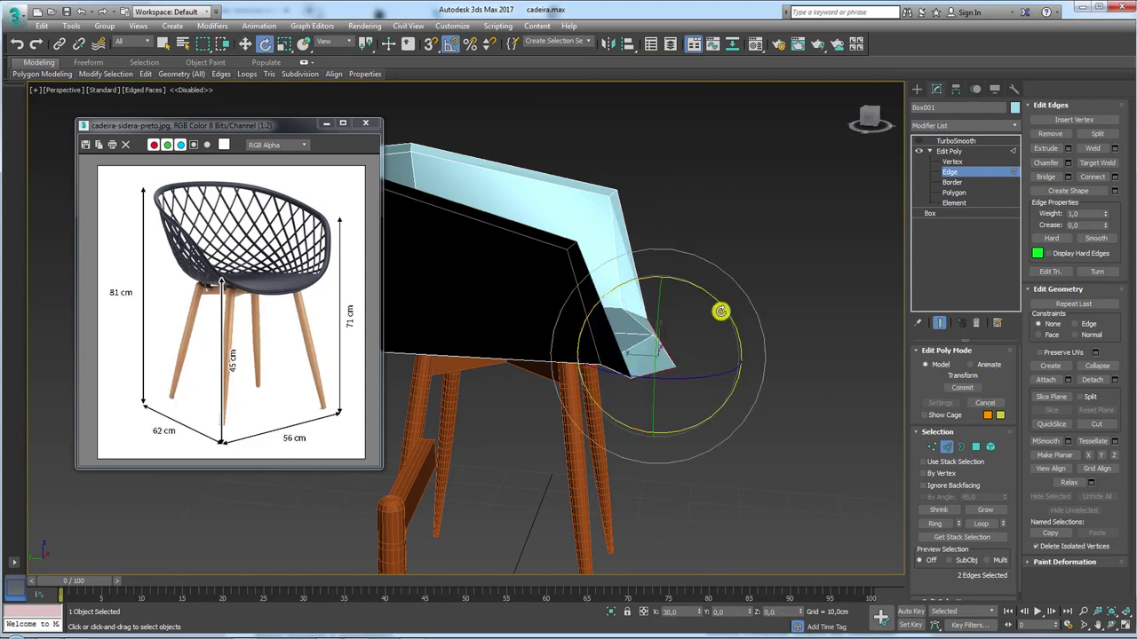
{"action": "key", "text": "w"}
{"action": "left_click_drag", "start_coordinate": [646, 322], "coordinate": [635, 287]}
Step: Select two upper back edges and scale them to widen the backrest
{"action": "mouse_move", "coordinate": [634, 287]}
{"action": "middle_mouse_down", "text": "alt"}
{"action": "mouse_move", "coordinate": [634, 248]}
{"action": "mouse_move", "coordinate": [495, 226]}
{"action": "middle_mouse_up", "text": "alt"}
{"action": "left_click", "coordinate": [505, 216]}
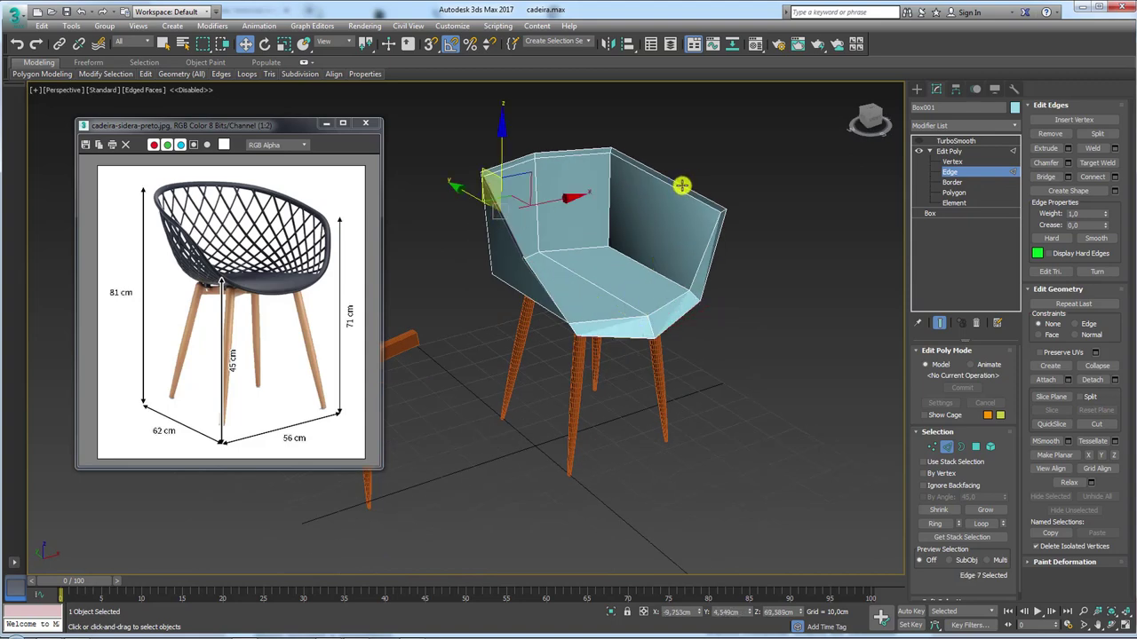
{"action": "left_click", "coordinate": [681, 185], "text": "ctrl"}
{"action": "mouse_move", "coordinate": [670, 188]}
{"action": "middle_mouse_down", "text": "alt"}
{"action": "mouse_move", "coordinate": [649, 198]}
{"action": "mouse_move", "coordinate": [645, 231]}
{"action": "middle_mouse_up", "text": "alt"}
{"action": "key", "text": "e"}
{"action": "key", "text": "r"}
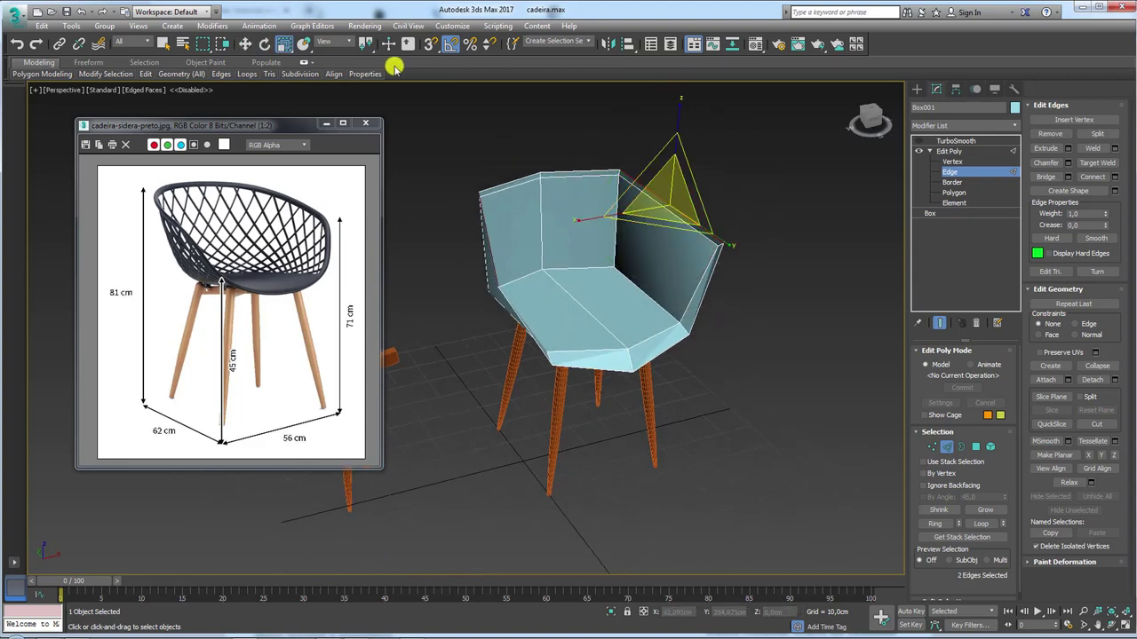
{"action": "left_click_drag", "start_coordinate": [369, 46], "coordinate": [365, 77]}
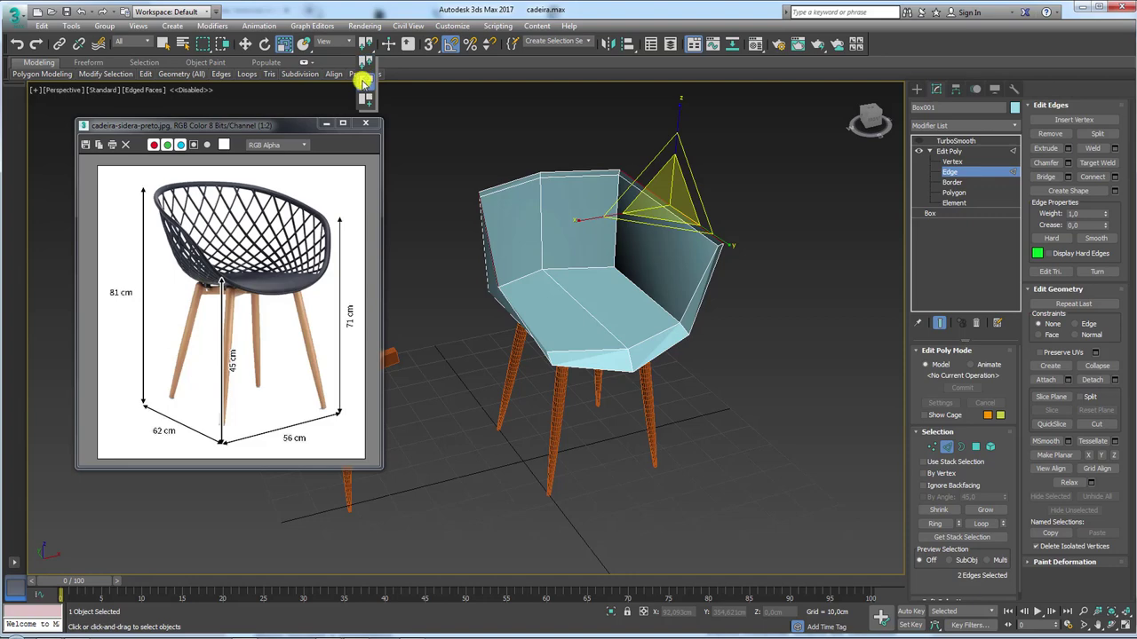
{"action": "left_click_drag", "start_coordinate": [528, 223], "coordinate": [498, 236]}
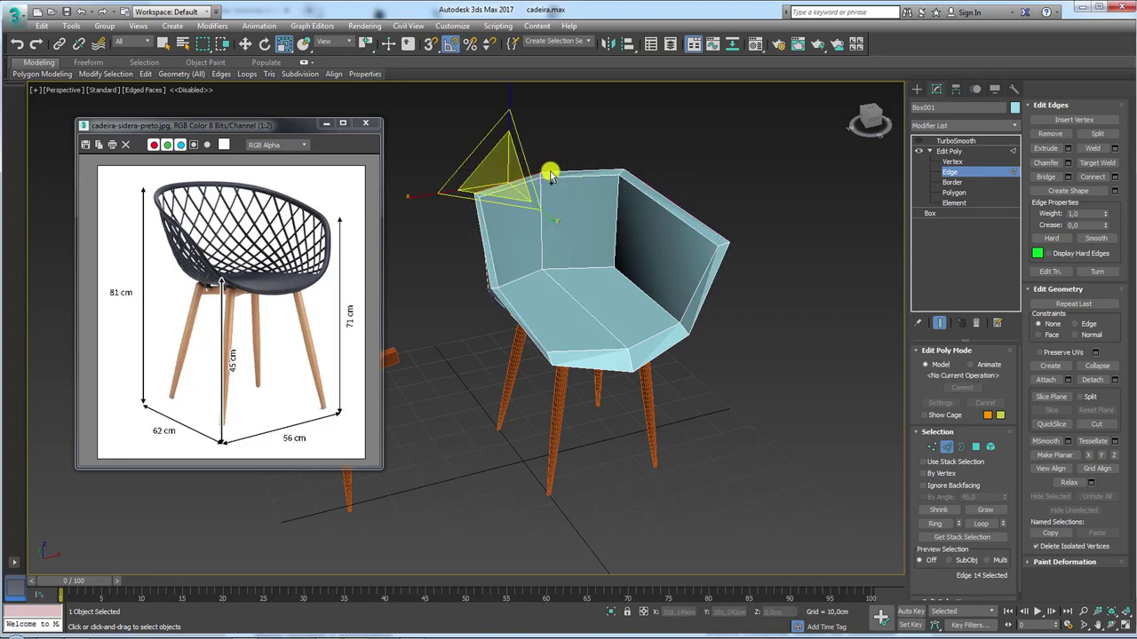
Step: Nudge the back corner edge and zoom out to see the whole chair
{"action": "middle_click_drag", "start_coordinate": [540, 178], "coordinate": [573, 293], "text": "alt"}
{"action": "key", "text": "w"}
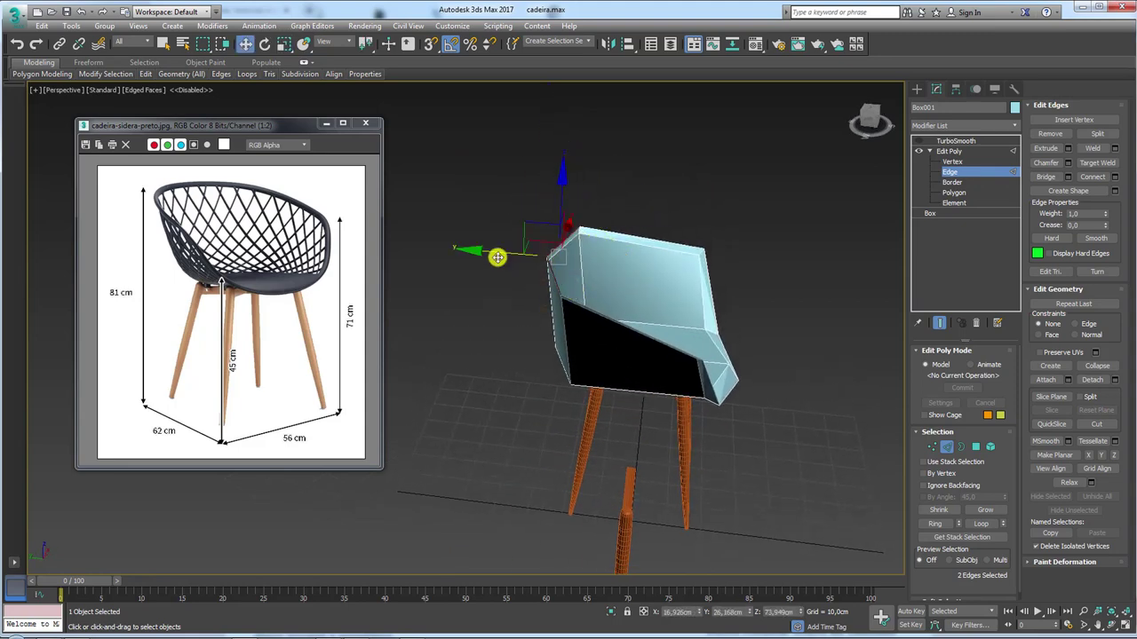
{"action": "left_click_drag", "start_coordinate": [497, 254], "coordinate": [494, 258]}
{"action": "middle_click_drag", "start_coordinate": [609, 261], "coordinate": [515, 261], "text": "alt"}
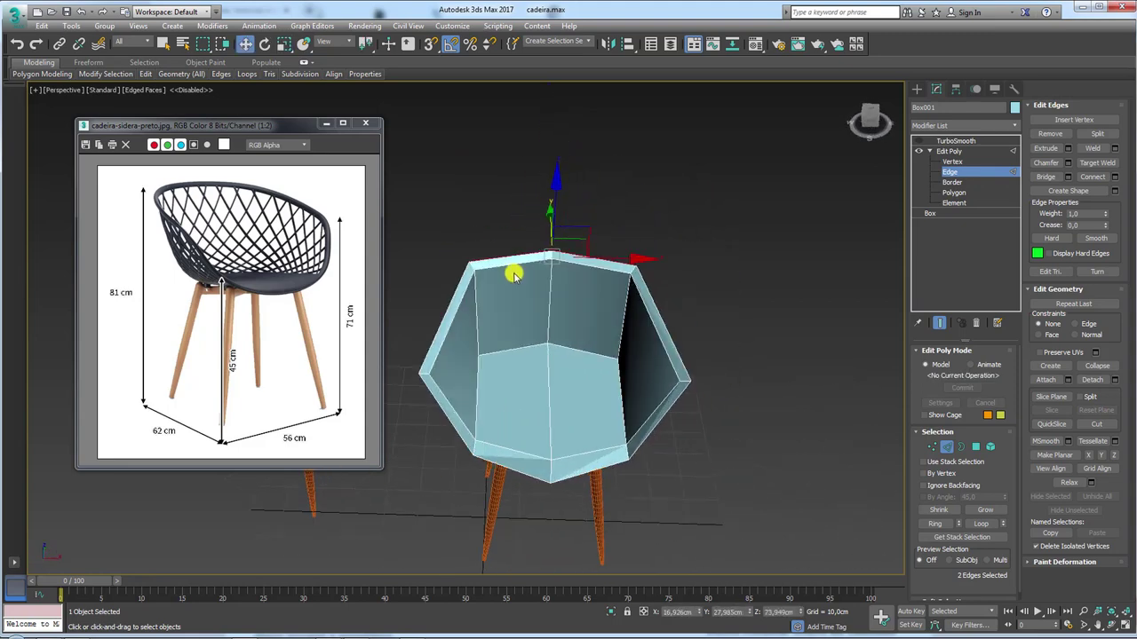
{"action": "scroll", "coordinate": [568, 259], "scroll_direction": "up", "scroll_amount": 3}
{"action": "key", "text": "r"}
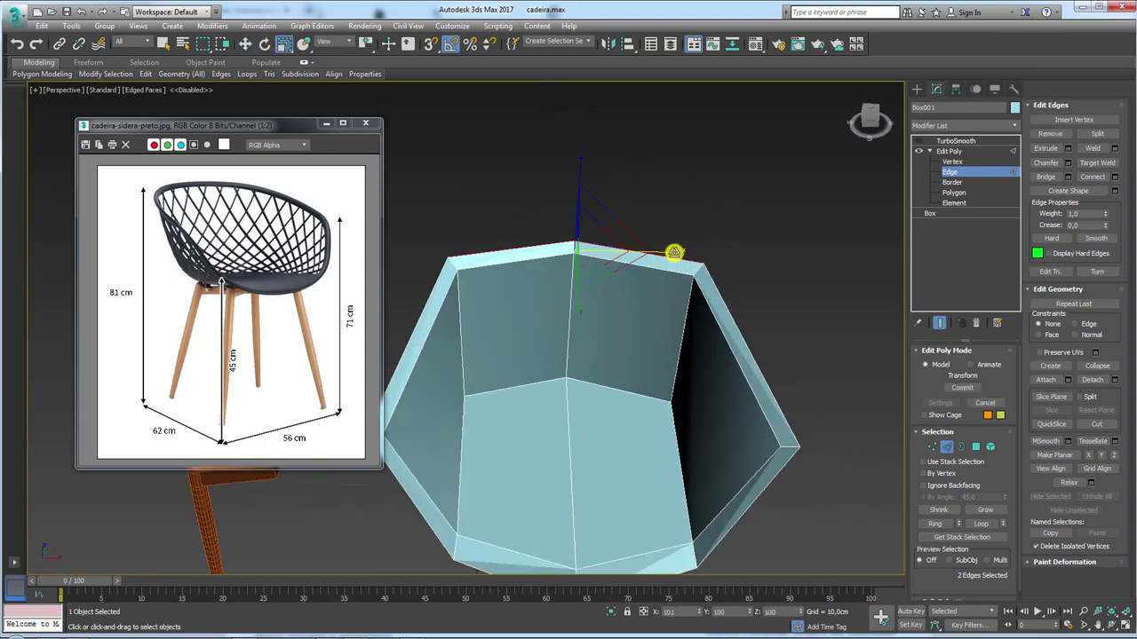
{"action": "key", "text": "shift+z"}
Step: Enable TurboSmooth on Box001 and raise its Iterations from 1 to 2
{"action": "left_click", "coordinate": [949, 151]}
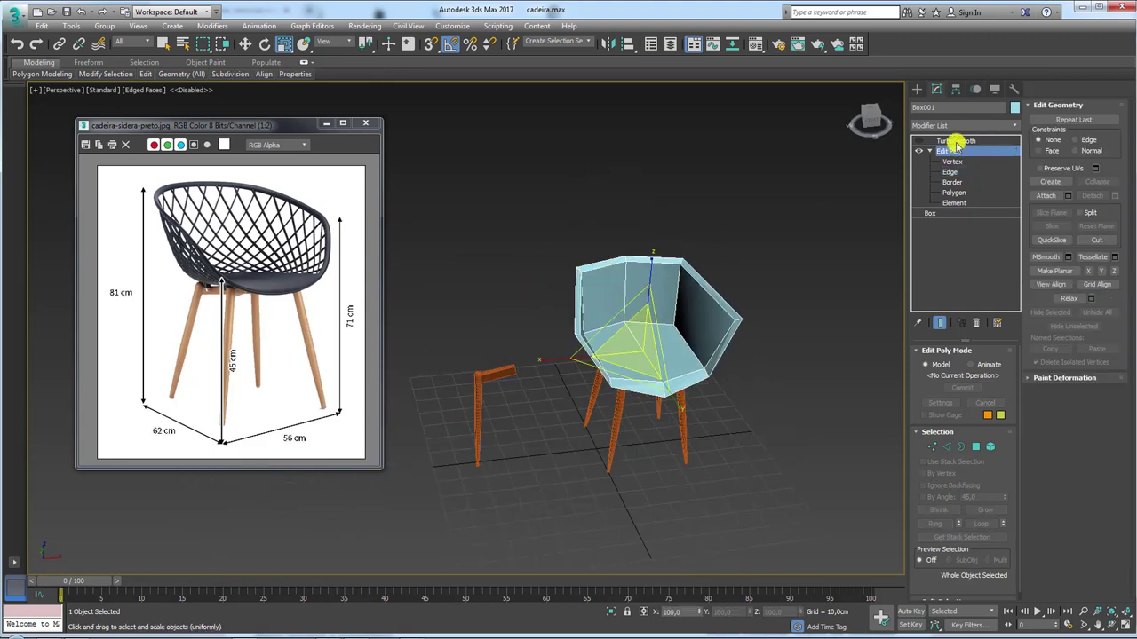
{"action": "left_click", "coordinate": [955, 141]}
{"action": "left_click", "coordinate": [920, 140]}
{"action": "mouse_move", "coordinate": [674, 291]}
{"action": "middle_mouse_down", "text": "alt"}
{"action": "mouse_move", "coordinate": [584, 254]}
{"action": "mouse_move", "coordinate": [581, 272]}
{"action": "mouse_move", "coordinate": [621, 257]}
{"action": "mouse_move", "coordinate": [639, 294]}
{"action": "mouse_move", "coordinate": [617, 341]}
{"action": "mouse_move", "coordinate": [968, 404]}
{"action": "middle_mouse_up", "text": "alt"}
{"action": "scroll", "coordinate": [560, 254], "scroll_direction": "up", "scroll_amount": 2}
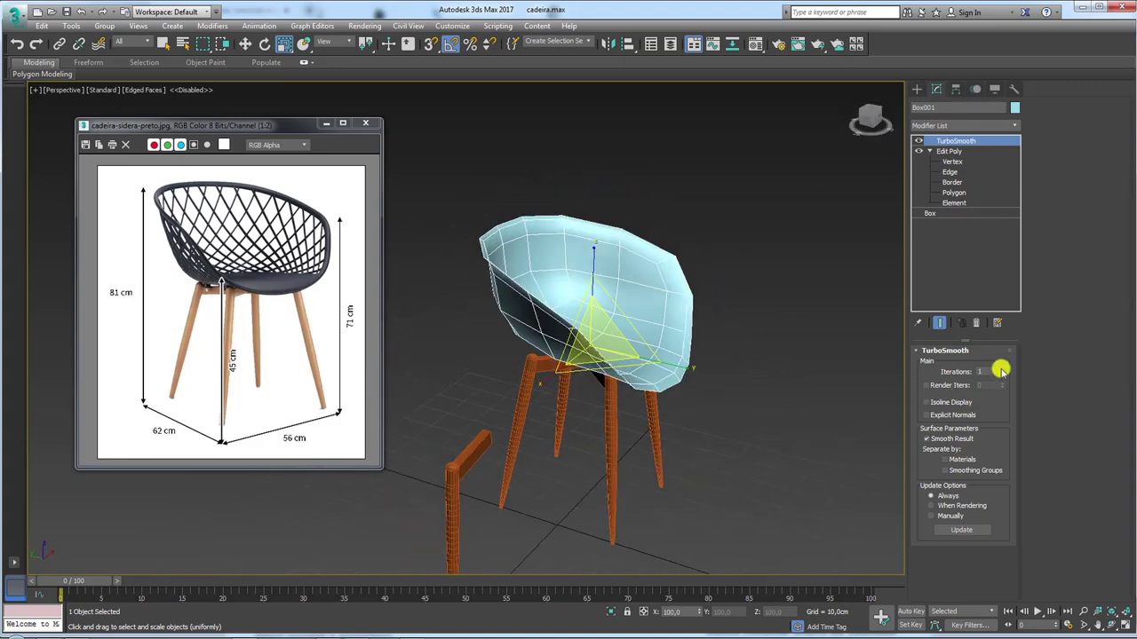
{"action": "left_click", "coordinate": [1003, 368]}
{"action": "mouse_move", "coordinate": [794, 368]}
{"action": "middle_mouse_down", "text": "alt"}
{"action": "mouse_move", "coordinate": [678, 338]}
{"action": "mouse_move", "coordinate": [784, 332]}
{"action": "mouse_move", "coordinate": [814, 348]}
{"action": "mouse_move", "coordinate": [785, 349]}
{"action": "mouse_move", "coordinate": [785, 320]}
{"action": "mouse_move", "coordinate": [764, 320]}
{"action": "middle_mouse_up", "text": "alt"}
Step: Select the seat corner vertices and pull them to the left
{"action": "left_click", "coordinate": [951, 161]}
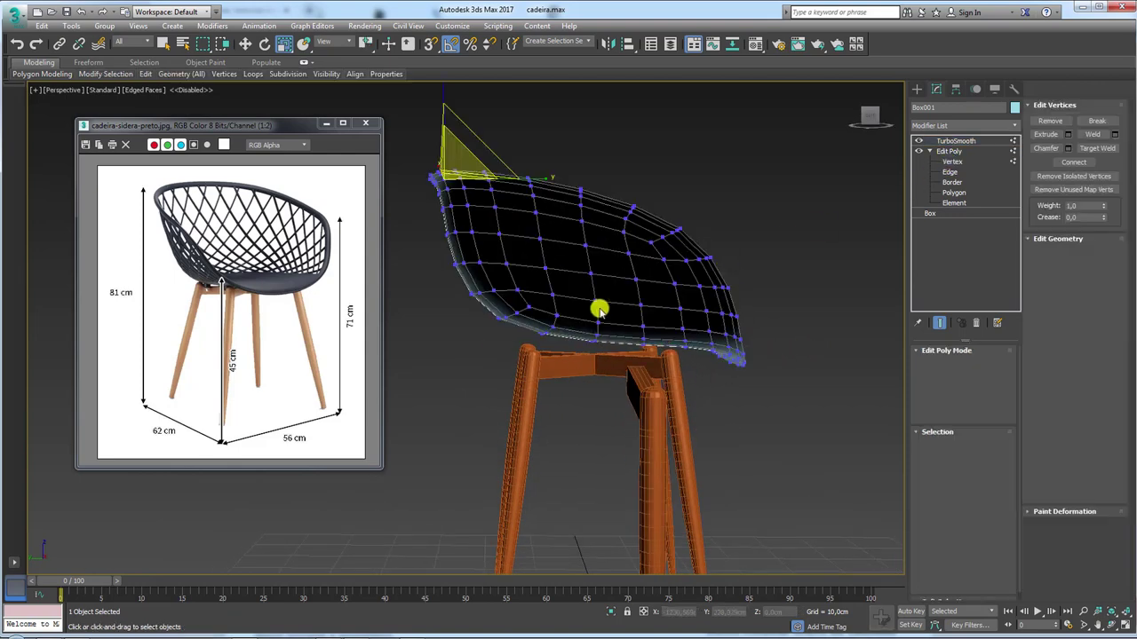
{"action": "left_click", "coordinate": [469, 277]}
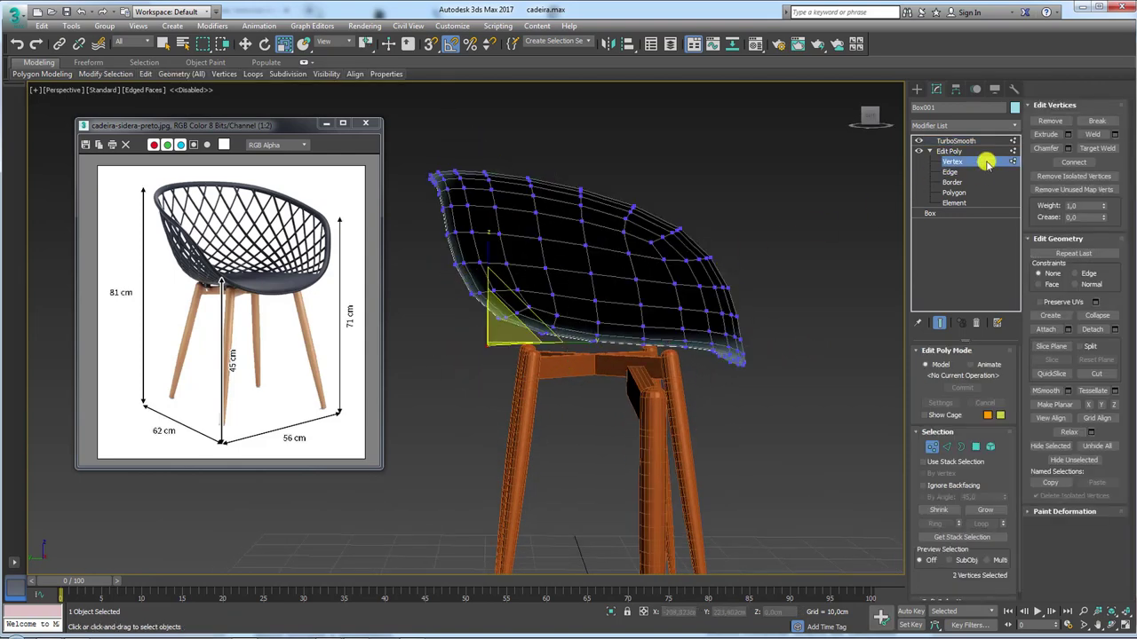
{"action": "left_click", "coordinate": [920, 141]}
{"action": "left_click", "coordinate": [453, 343], "text": "ctrl"}
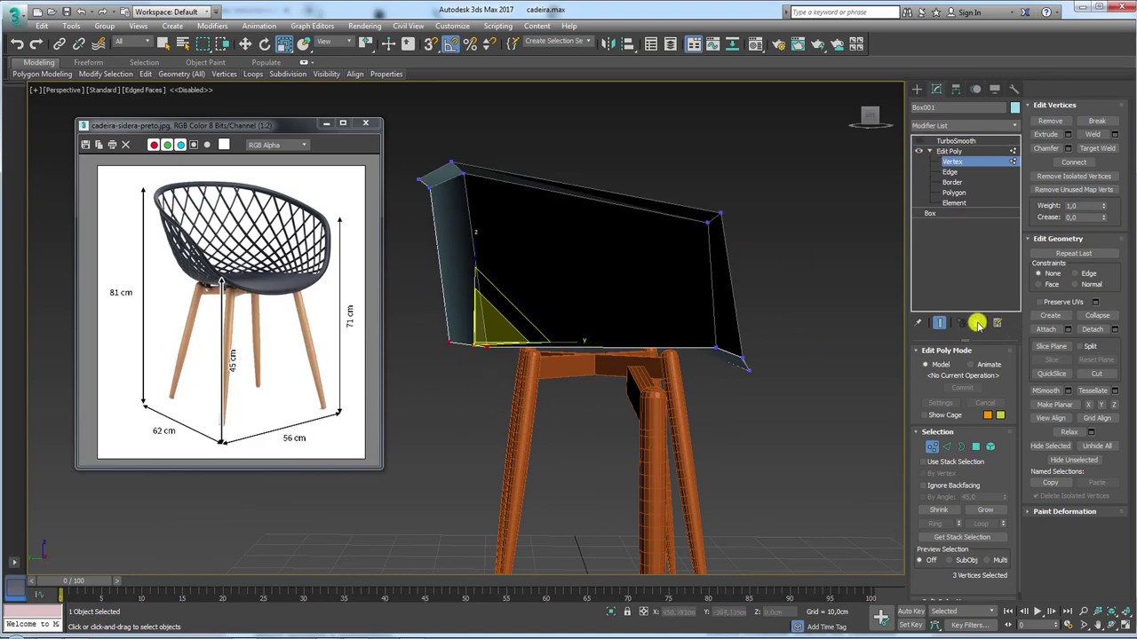
{"action": "middle_click_drag", "start_coordinate": [484, 333], "coordinate": [720, 262], "text": "alt"}
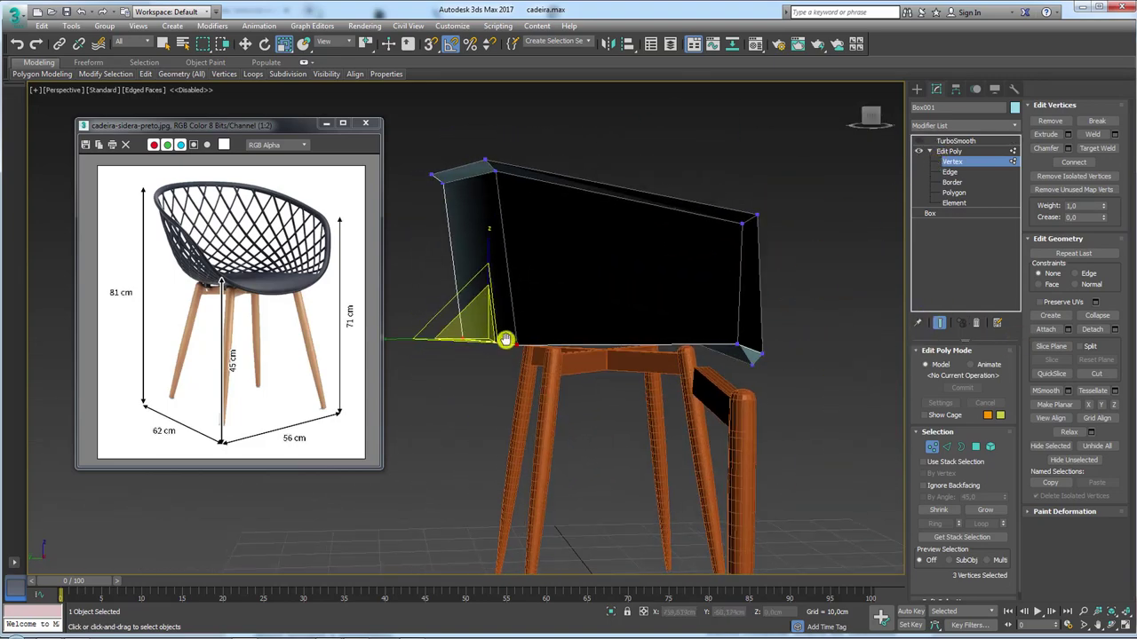
{"action": "left_click", "coordinate": [919, 142]}
{"action": "left_click", "coordinate": [939, 322]}
{"action": "left_click", "coordinate": [939, 323]}
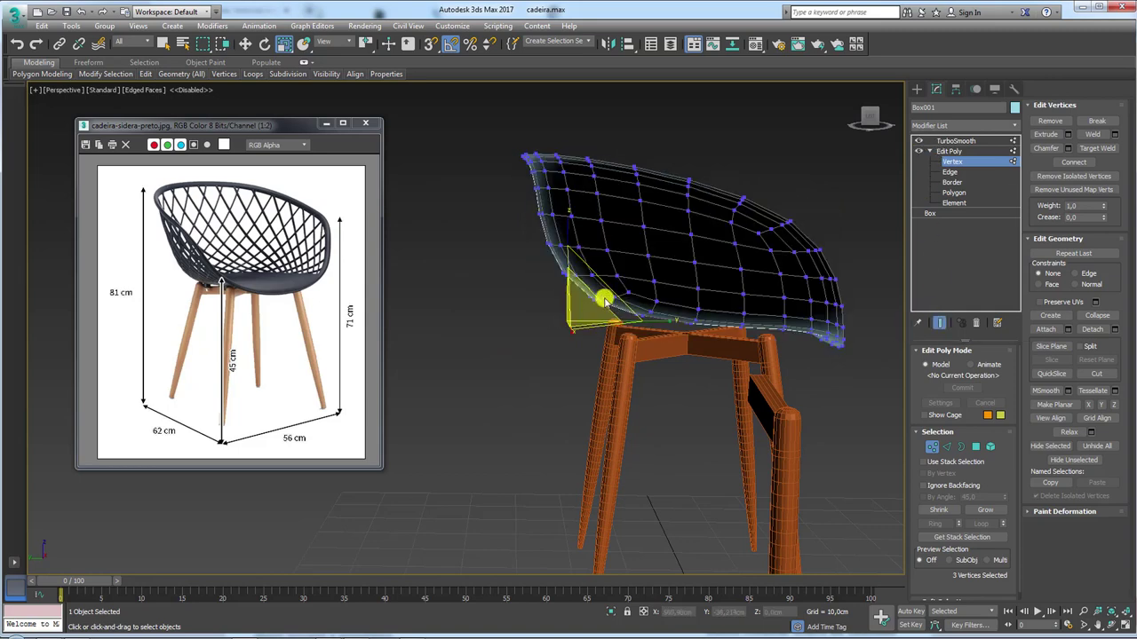
{"action": "key", "text": "w"}
{"action": "left_click_drag", "start_coordinate": [540, 286], "coordinate": [501, 313]}
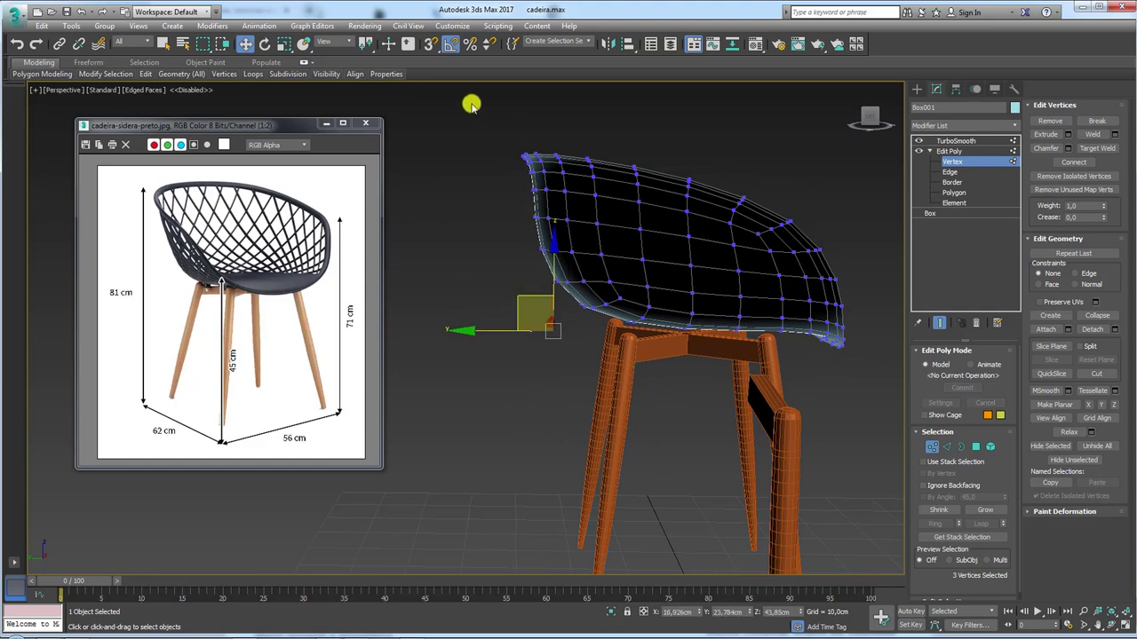
Step: Select the top-left corner vertices and raise four vertices along the seat's upper edge
{"action": "left_click_drag", "start_coordinate": [470, 105], "coordinate": [634, 203]}
{"action": "middle_click_drag", "start_coordinate": [637, 216], "coordinate": [638, 318]}
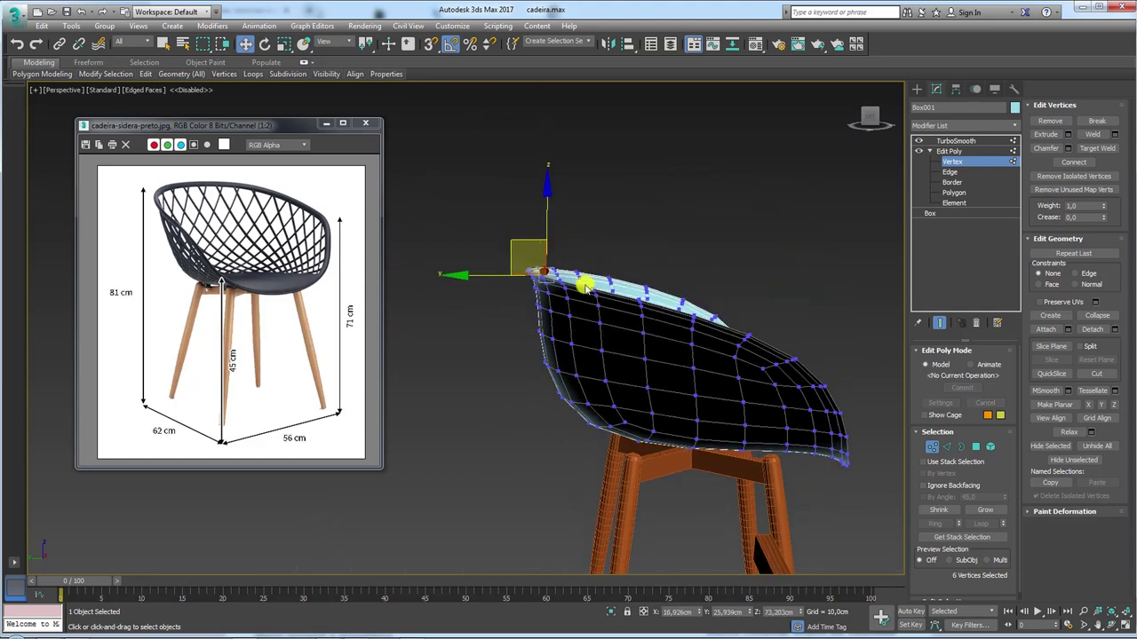
{"action": "mouse_move", "coordinate": [529, 242]}
{"action": "middle_mouse_down", "text": "alt"}
{"action": "mouse_move", "coordinate": [516, 223]}
{"action": "mouse_move", "coordinate": [578, 259]}
{"action": "mouse_move", "coordinate": [746, 308]}
{"action": "middle_mouse_up", "text": "alt"}
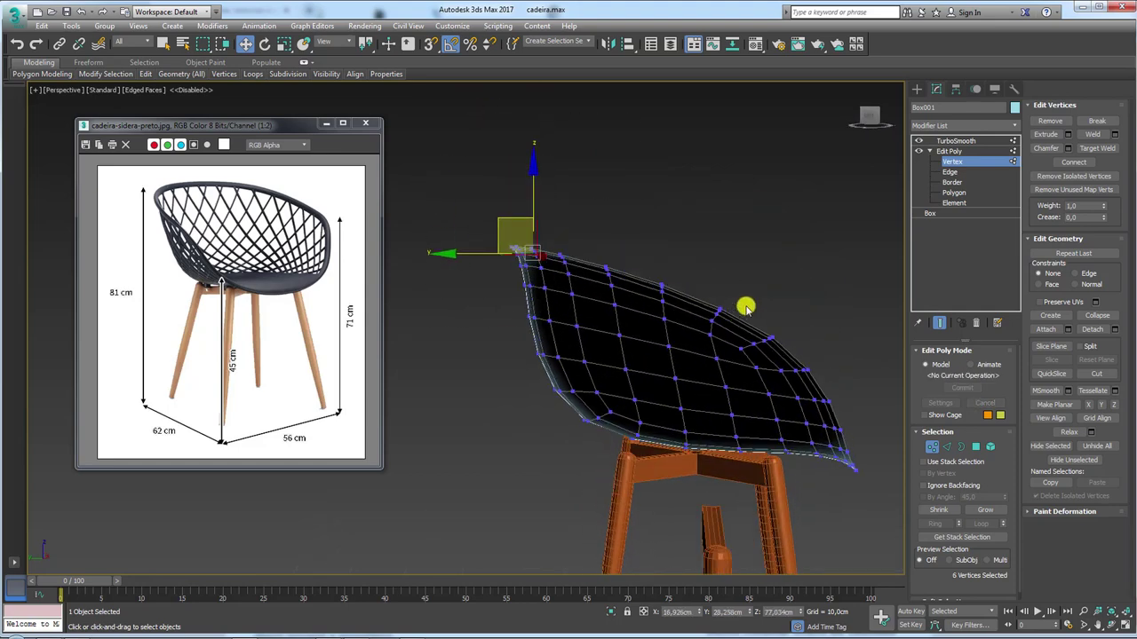
{"action": "left_click_drag", "start_coordinate": [828, 385], "coordinate": [863, 376]}
{"action": "left_click_drag", "start_coordinate": [748, 296], "coordinate": [761, 266]}
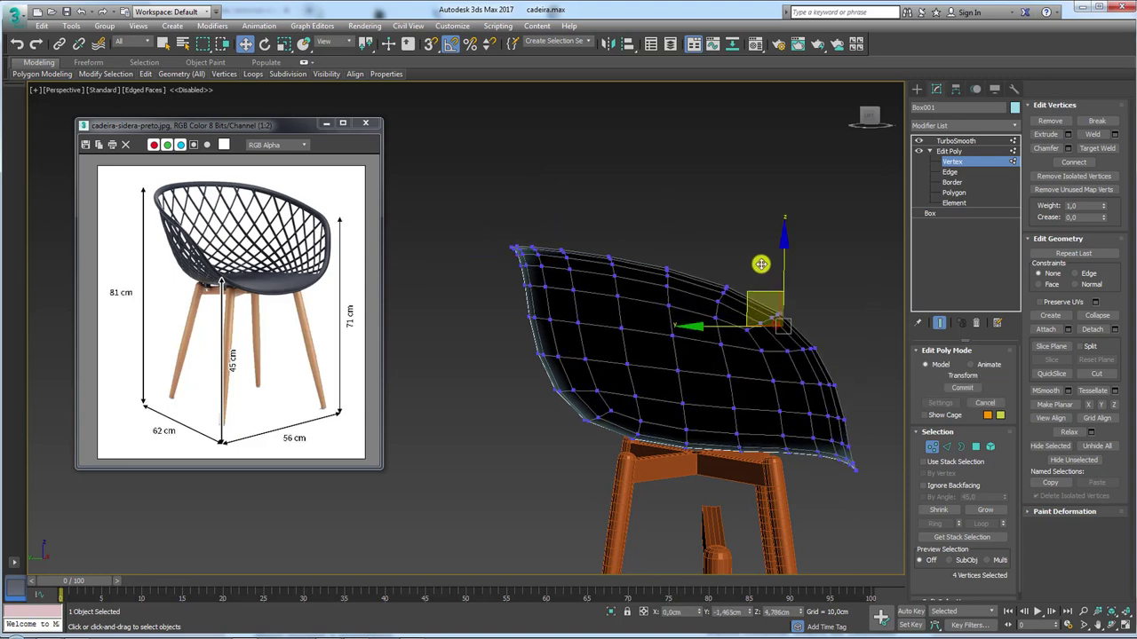
{"action": "mouse_move", "coordinate": [761, 257]}
{"action": "middle_mouse_down", "text": "alt"}
{"action": "mouse_move", "coordinate": [772, 315]}
{"action": "mouse_move", "coordinate": [711, 274]}
{"action": "mouse_move", "coordinate": [732, 265]}
{"action": "mouse_move", "coordinate": [780, 315]}
{"action": "middle_mouse_up", "text": "alt"}
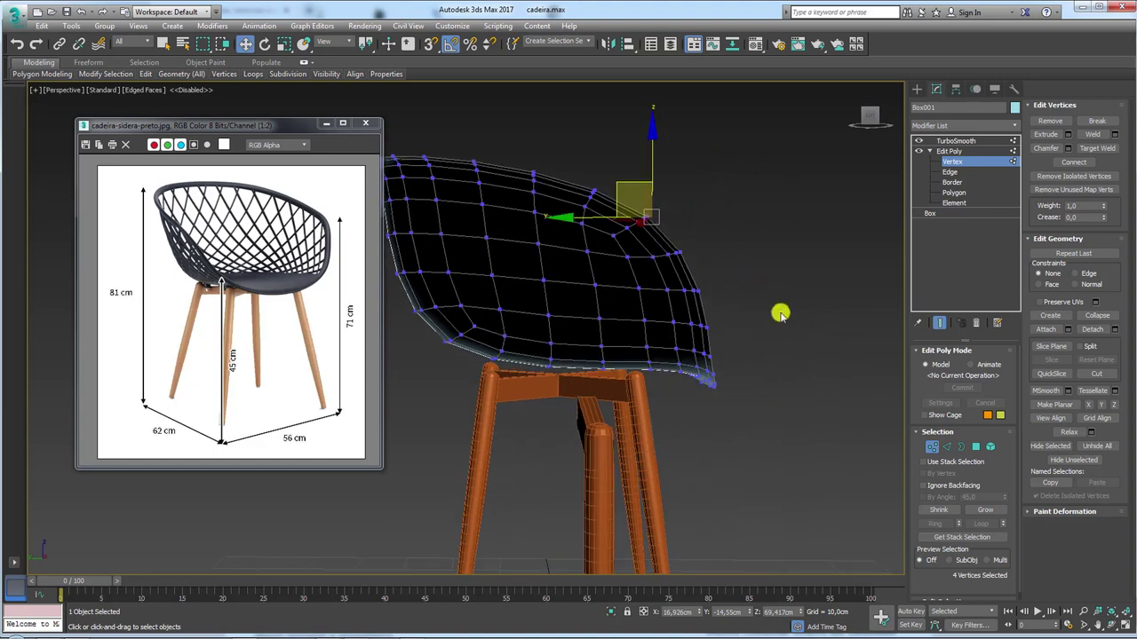
{"action": "middle_click_drag", "start_coordinate": [777, 427], "coordinate": [754, 436], "text": "alt"}
{"action": "left_click_drag", "start_coordinate": [754, 436], "coordinate": [653, 327]}
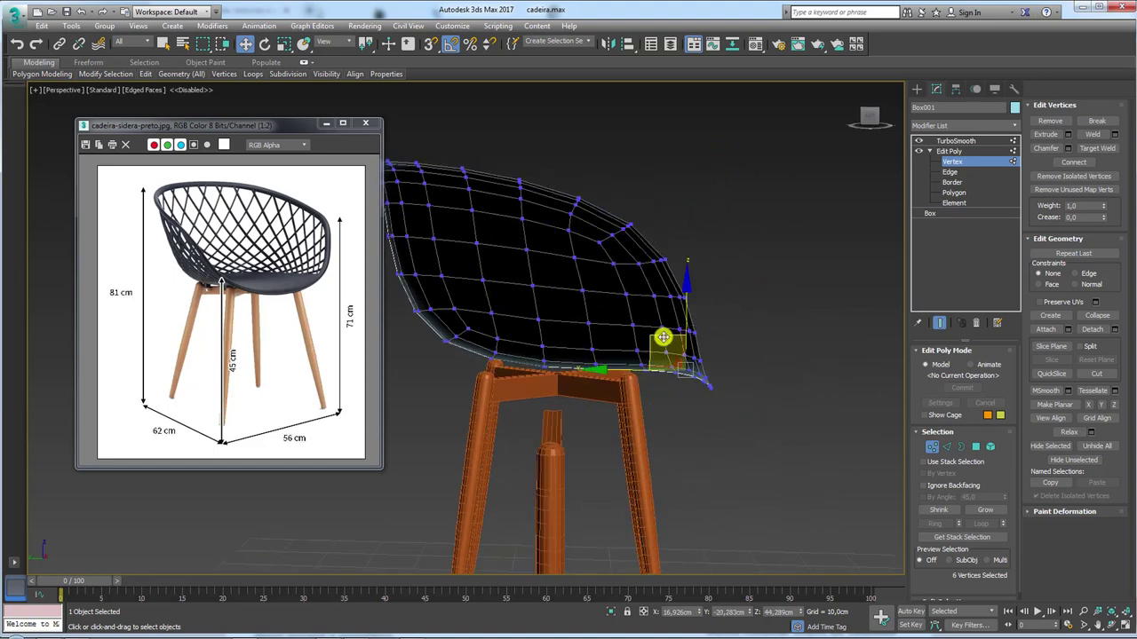
{"action": "middle_click_drag", "start_coordinate": [655, 330], "coordinate": [601, 363], "text": "alt"}
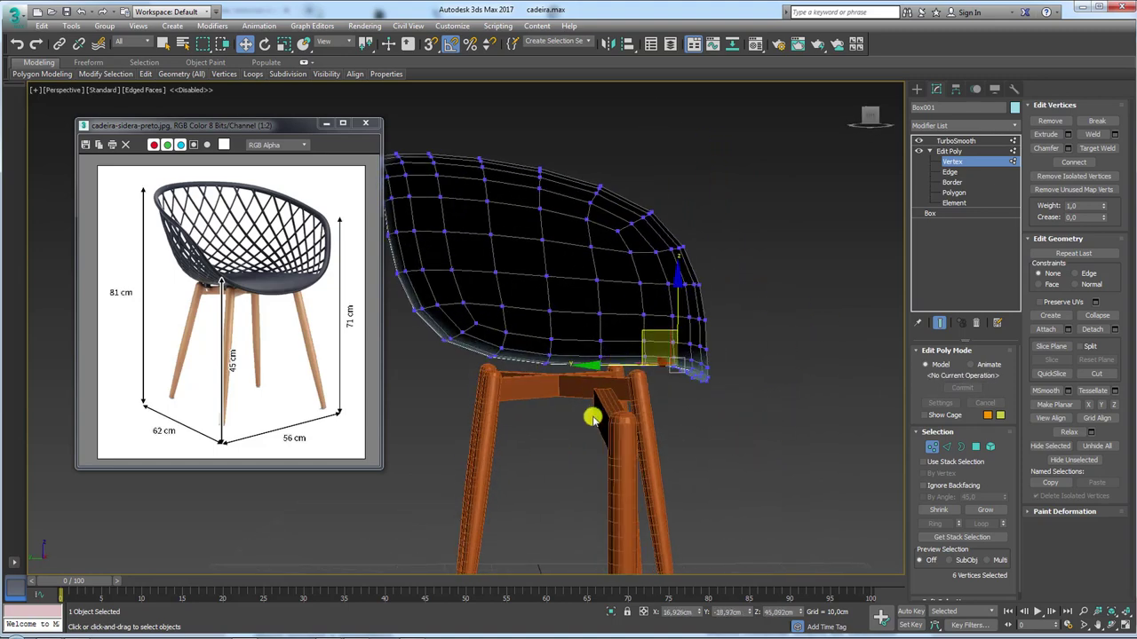
{"action": "left_click", "coordinate": [566, 305]}
Step: With smoothing hidden, lower the four top-right cage vertices
{"action": "left_click", "coordinate": [917, 140]}
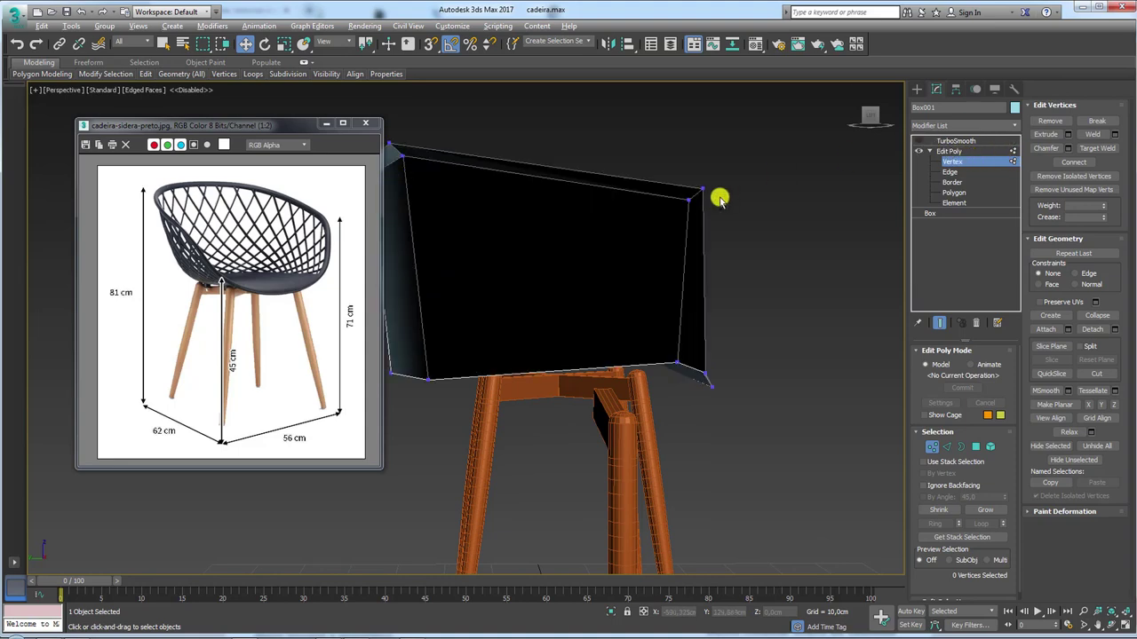
{"action": "mouse_move", "coordinate": [720, 193]}
{"action": "middle_mouse_down", "text": "alt"}
{"action": "mouse_move", "coordinate": [723, 233]}
{"action": "mouse_move", "coordinate": [746, 266]}
{"action": "mouse_move", "coordinate": [766, 219]}
{"action": "middle_mouse_up", "text": "alt"}
{"action": "scroll", "coordinate": [723, 234], "scroll_direction": "down", "scroll_amount": 3}
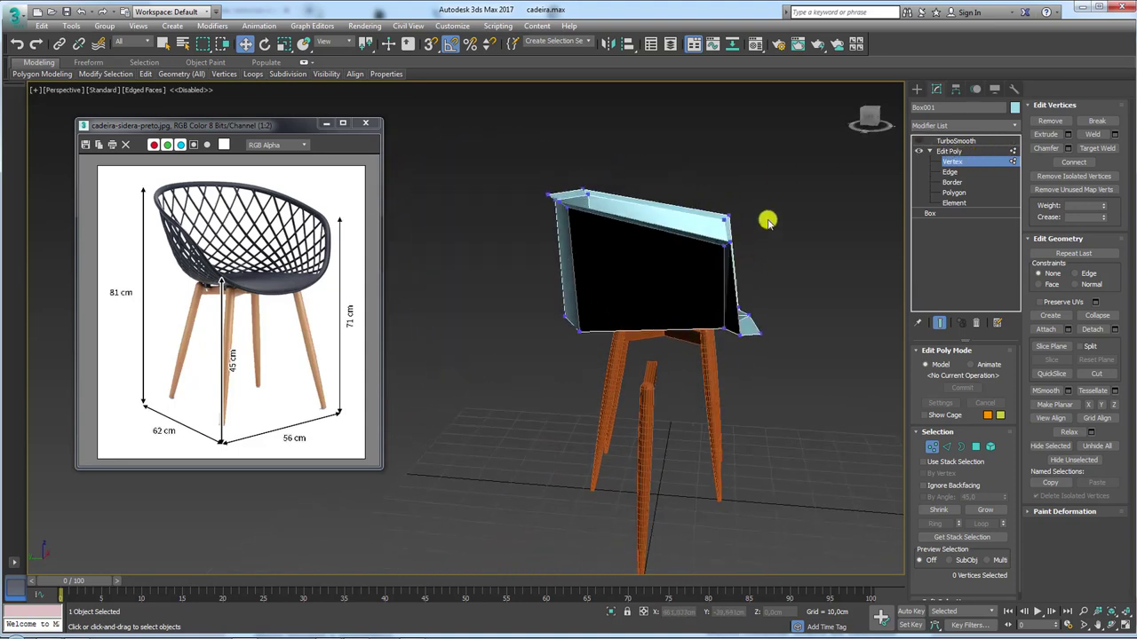
{"action": "left_click_drag", "start_coordinate": [761, 183], "coordinate": [720, 246]}
{"action": "left_click_drag", "start_coordinate": [727, 179], "coordinate": [727, 189]}
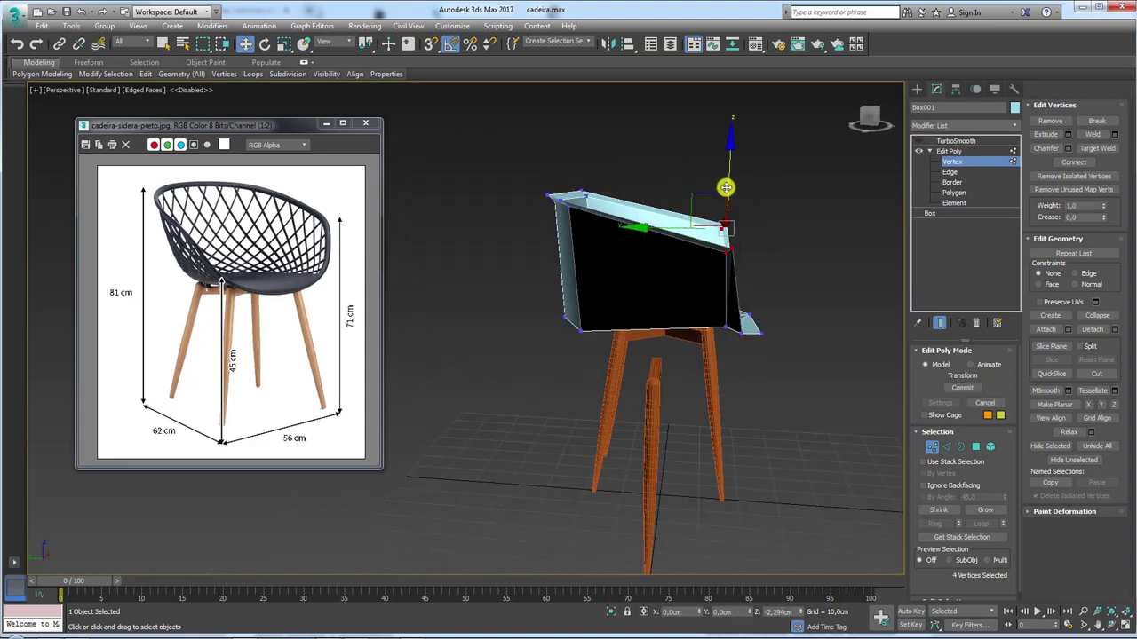
Step: Connect seven edges across the shell to add a new edge, then lower four top-rim vertices
{"action": "left_click", "coordinate": [946, 447]}
{"action": "left_click_drag", "start_coordinate": [670, 145], "coordinate": [649, 439]}
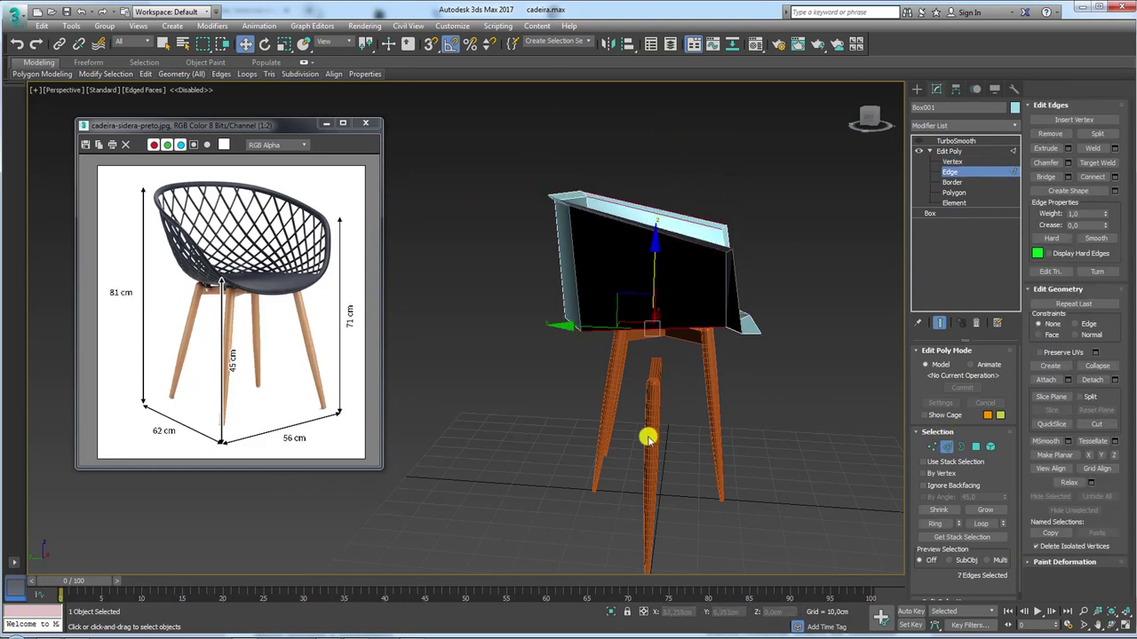
{"action": "left_click", "coordinate": [1094, 178]}
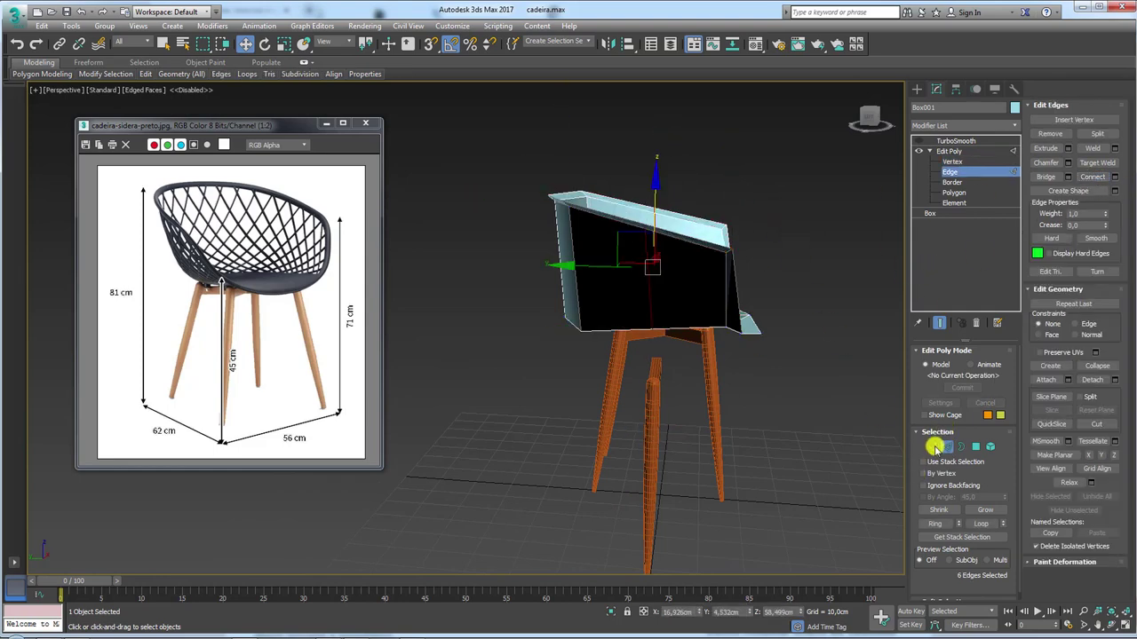
{"action": "left_click", "coordinate": [932, 446], "text": "ctrl"}
{"action": "middle_click_drag", "start_coordinate": [654, 242], "coordinate": [702, 211], "text": "alt"}
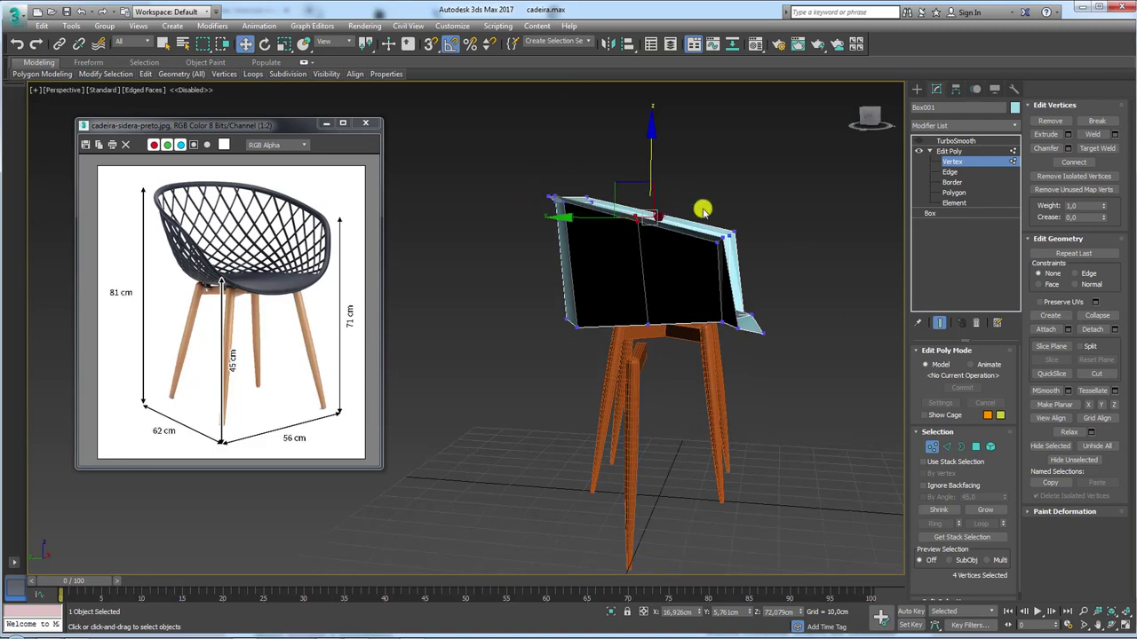
{"action": "left_click_drag", "start_coordinate": [727, 174], "coordinate": [681, 244]}
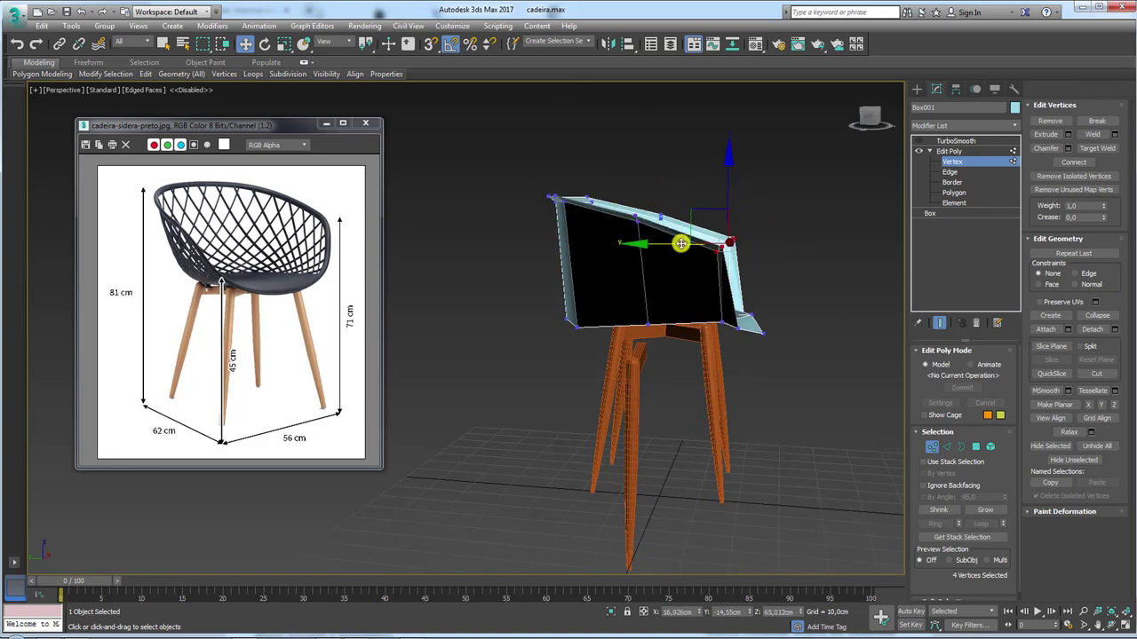
Step: Turn TurboSmooth back on and check the smoothed shell from below
{"action": "left_click", "coordinate": [949, 151]}
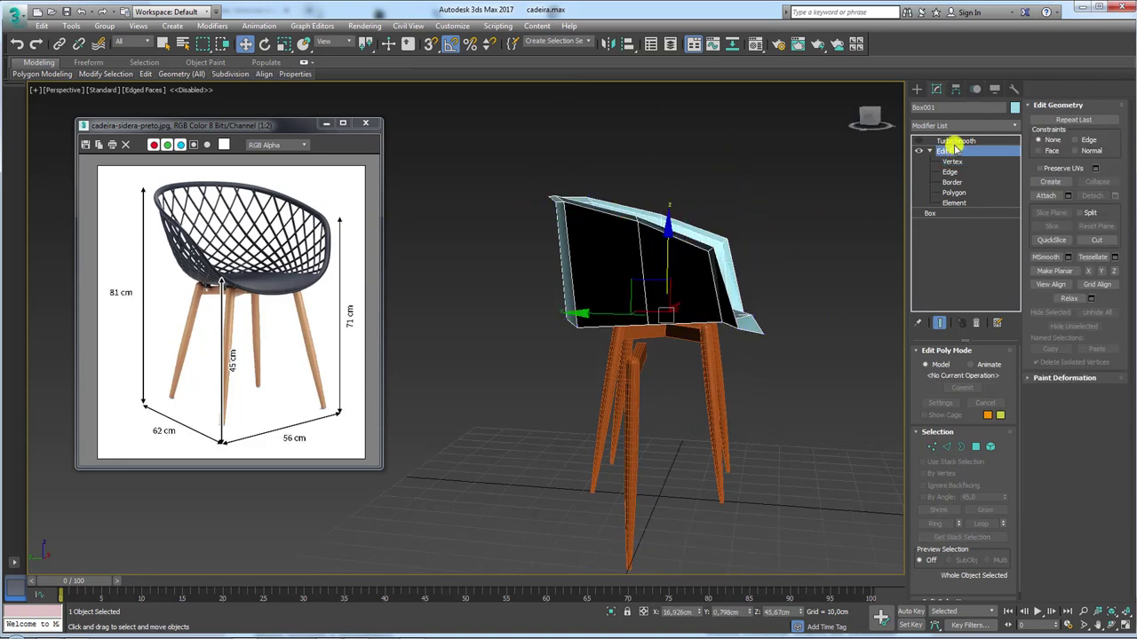
{"action": "left_click", "coordinate": [954, 141]}
{"action": "left_click", "coordinate": [919, 141]}
{"action": "mouse_move", "coordinate": [702, 260]}
{"action": "middle_mouse_down", "text": "alt"}
{"action": "mouse_move", "coordinate": [736, 246]}
{"action": "mouse_move", "coordinate": [802, 261]}
{"action": "mouse_move", "coordinate": [802, 361]}
{"action": "mouse_move", "coordinate": [651, 369]}
{"action": "mouse_move", "coordinate": [610, 284]}
{"action": "mouse_move", "coordinate": [678, 259]}
{"action": "mouse_move", "coordinate": [690, 323]}
{"action": "mouse_move", "coordinate": [637, 366]}
{"action": "mouse_move", "coordinate": [601, 307]}
{"action": "middle_mouse_up", "text": "alt"}
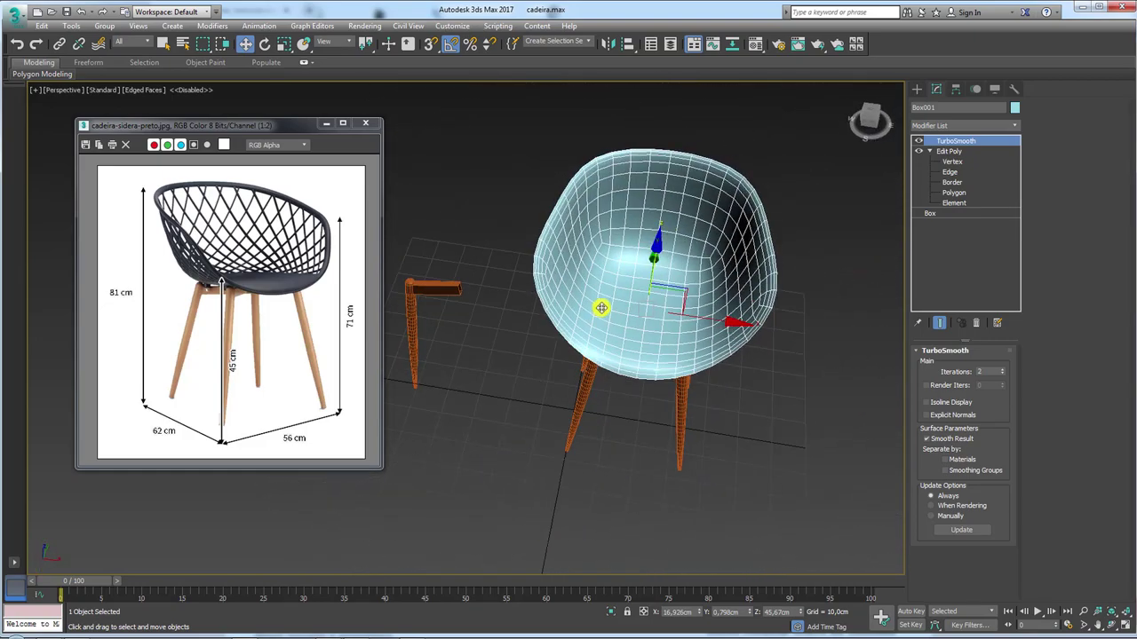
Step: With smoothing off, select two shell vertices and move and scale them
{"action": "left_click", "coordinate": [952, 162]}
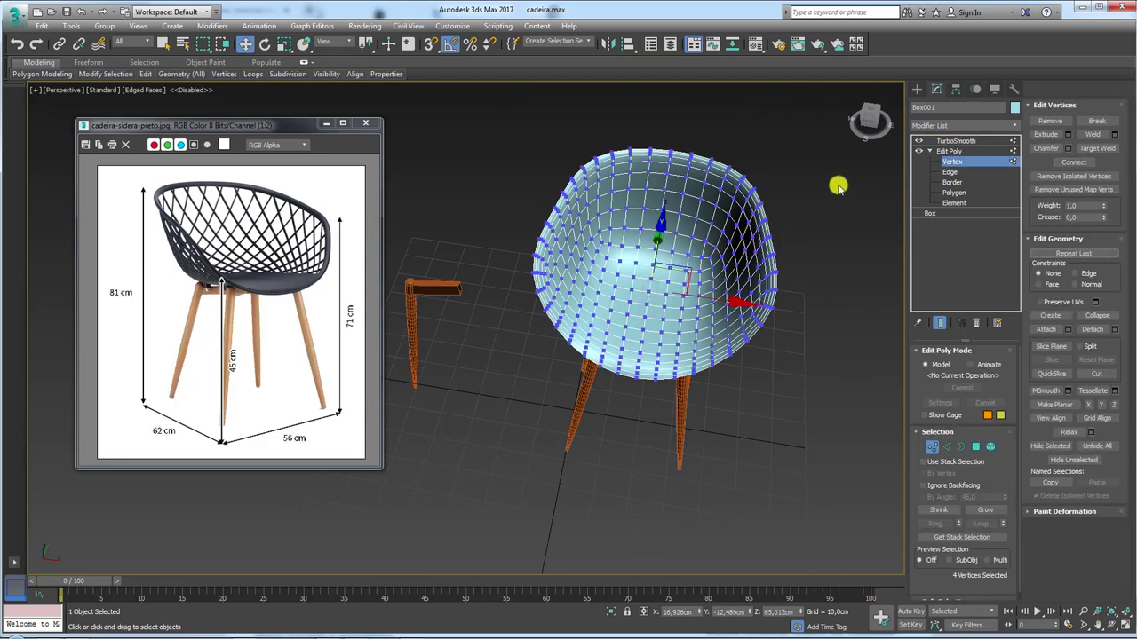
{"action": "left_click", "coordinate": [918, 141]}
{"action": "left_click", "coordinate": [586, 256]}
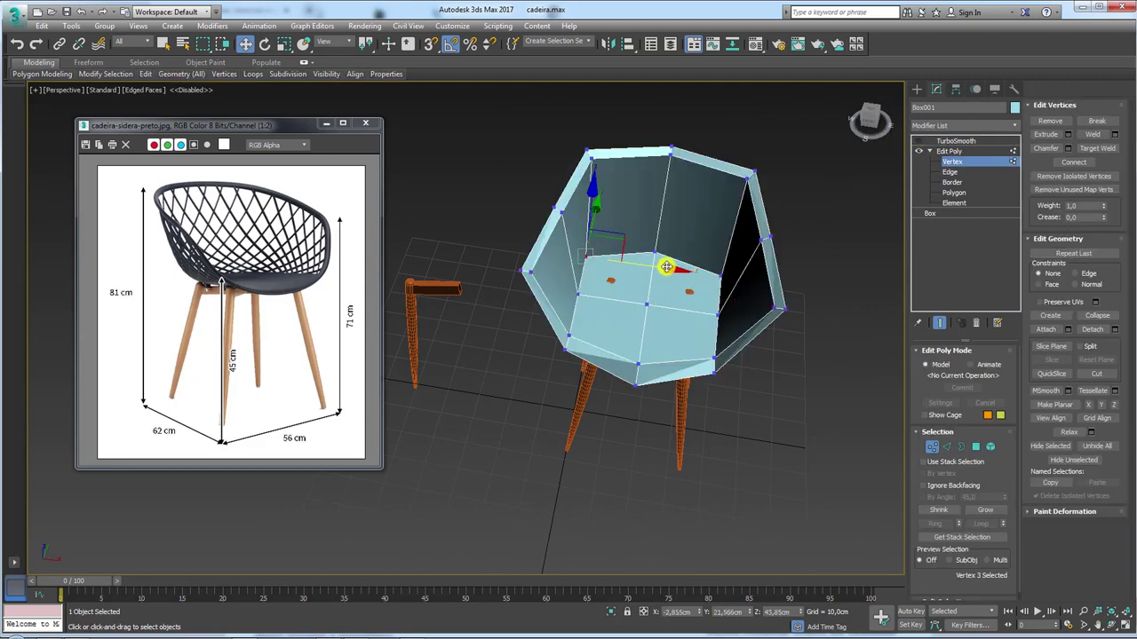
{"action": "left_click", "coordinate": [725, 282], "text": "ctrl"}
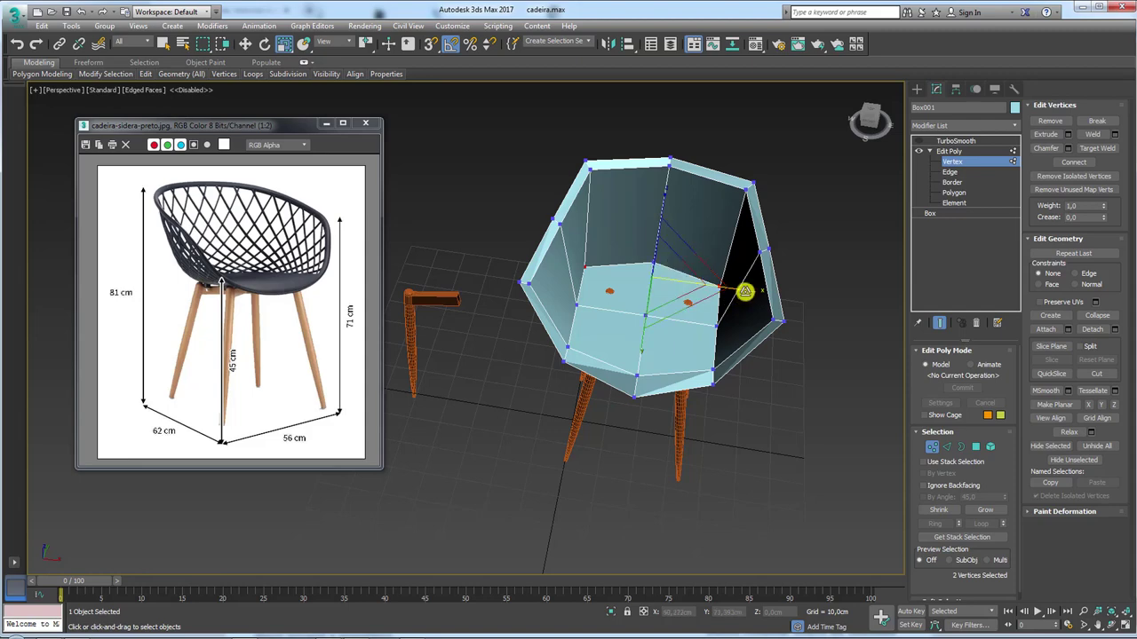
{"action": "key", "text": "w"}
{"action": "middle_click_drag", "start_coordinate": [680, 264], "coordinate": [626, 276], "text": "alt"}
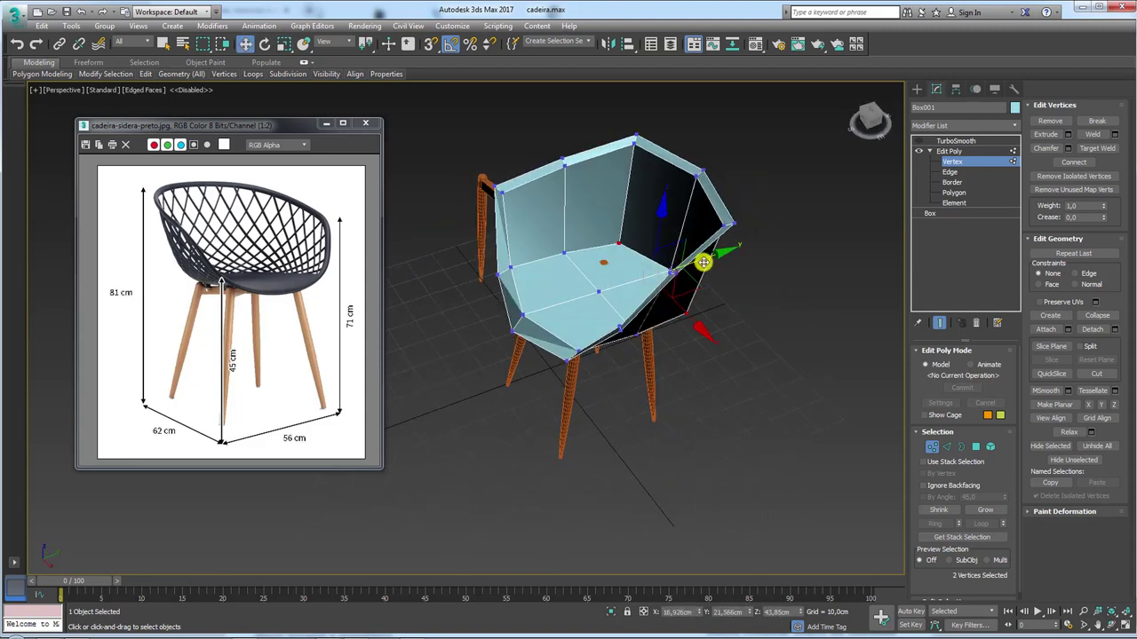
{"action": "mouse_move", "coordinate": [701, 282]}
{"action": "middle_mouse_down", "text": "alt"}
{"action": "mouse_move", "coordinate": [735, 290]}
{"action": "mouse_move", "coordinate": [720, 221]}
{"action": "mouse_move", "coordinate": [833, 197]}
{"action": "middle_mouse_up", "text": "alt"}
{"action": "key", "text": "r"}
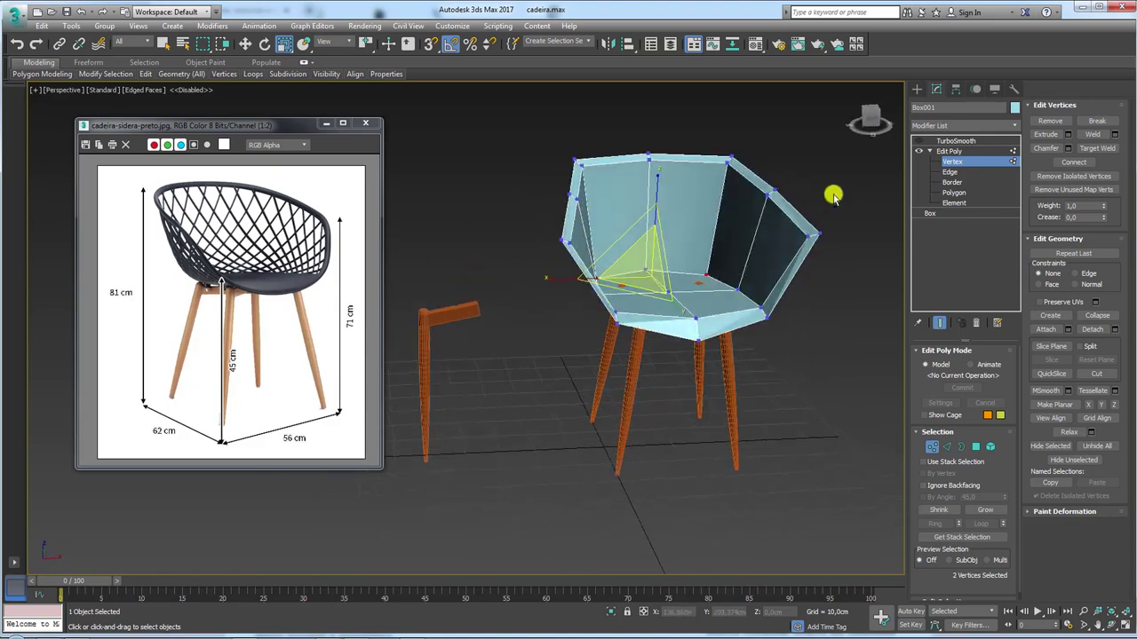
Step: Leave Vertex level and re-enable TurboSmooth to view the deep, rounded bowl seat
{"action": "left_click", "coordinate": [948, 152]}
{"action": "left_click", "coordinate": [929, 151]}
{"action": "left_click", "coordinate": [955, 141]}
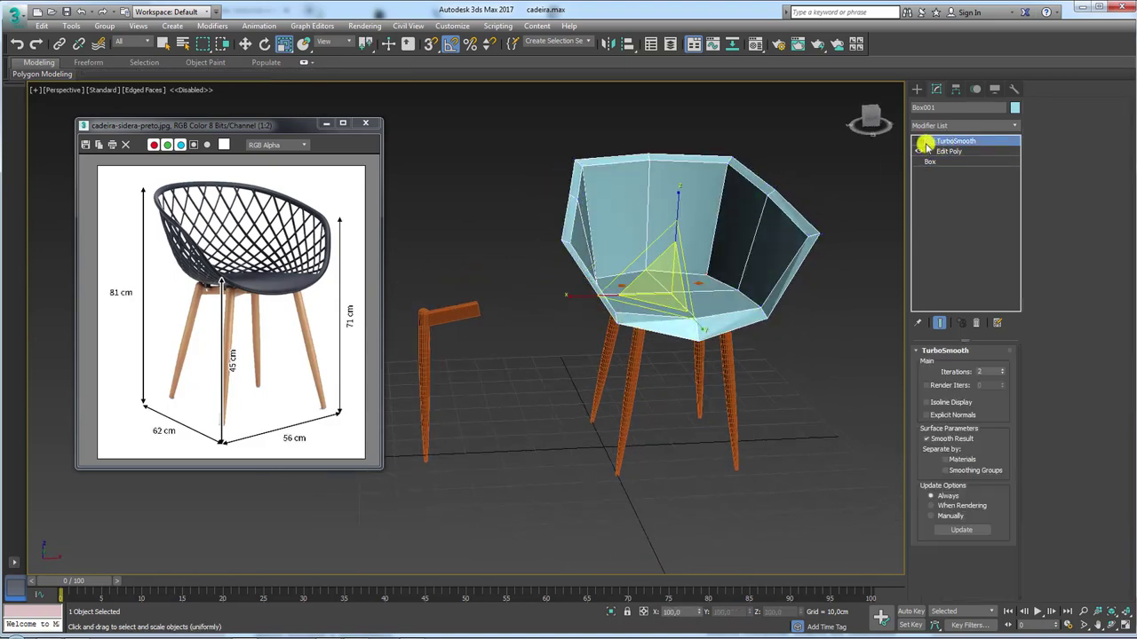
{"action": "left_click", "coordinate": [918, 141]}
{"action": "middle_click_drag", "start_coordinate": [819, 204], "coordinate": [613, 395], "text": "alt"}
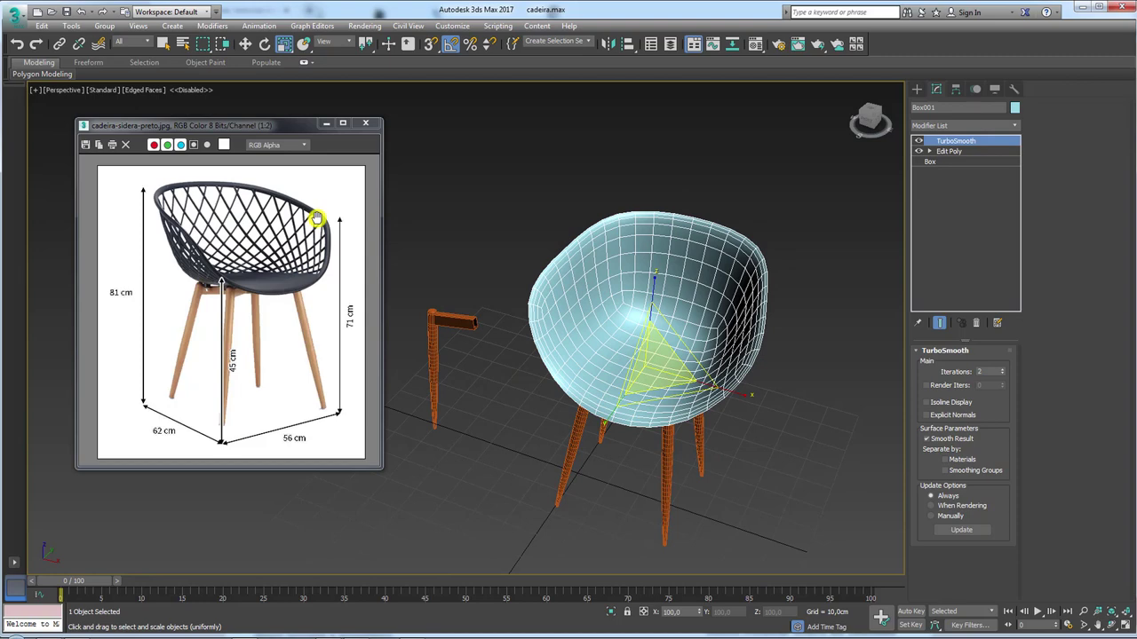
Step: Add a Shell modifier to the seat and lower its Outer Amount to about 0.66 cm
{"action": "type", "text": "x"}
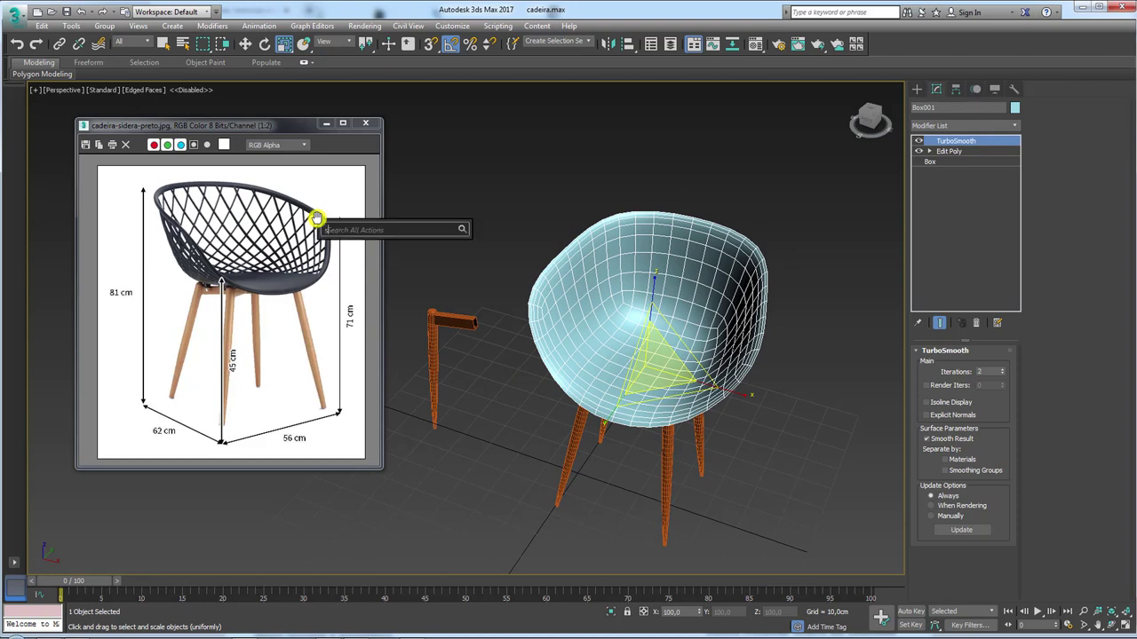
{"action": "type", "text": "sh"}
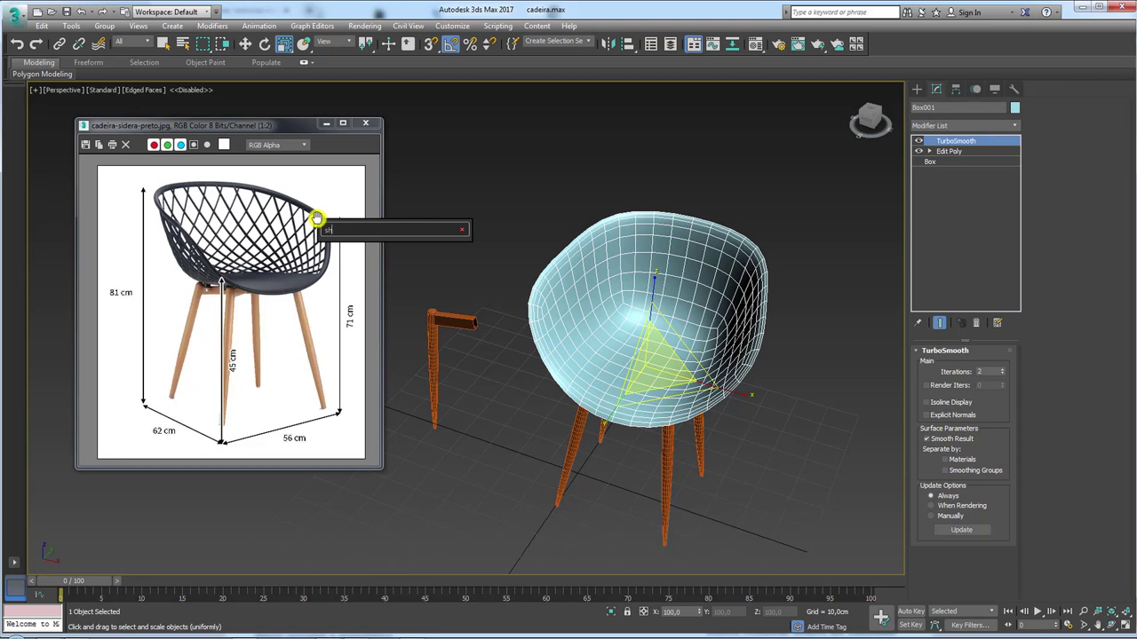
{"action": "type", "text": "jellell"}
{"action": "key", "text": "Return"}
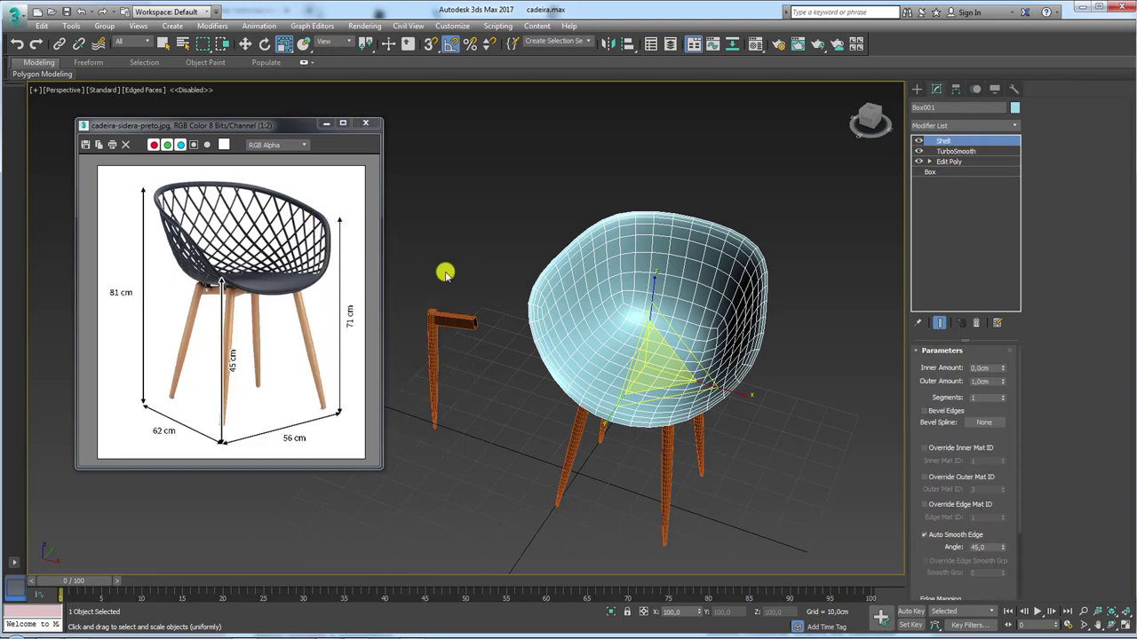
{"action": "mouse_move", "coordinate": [445, 274]}
{"action": "middle_mouse_down", "text": "alt"}
{"action": "mouse_move", "coordinate": [799, 279]}
{"action": "mouse_move", "coordinate": [792, 314]}
{"action": "middle_mouse_up", "text": "alt"}
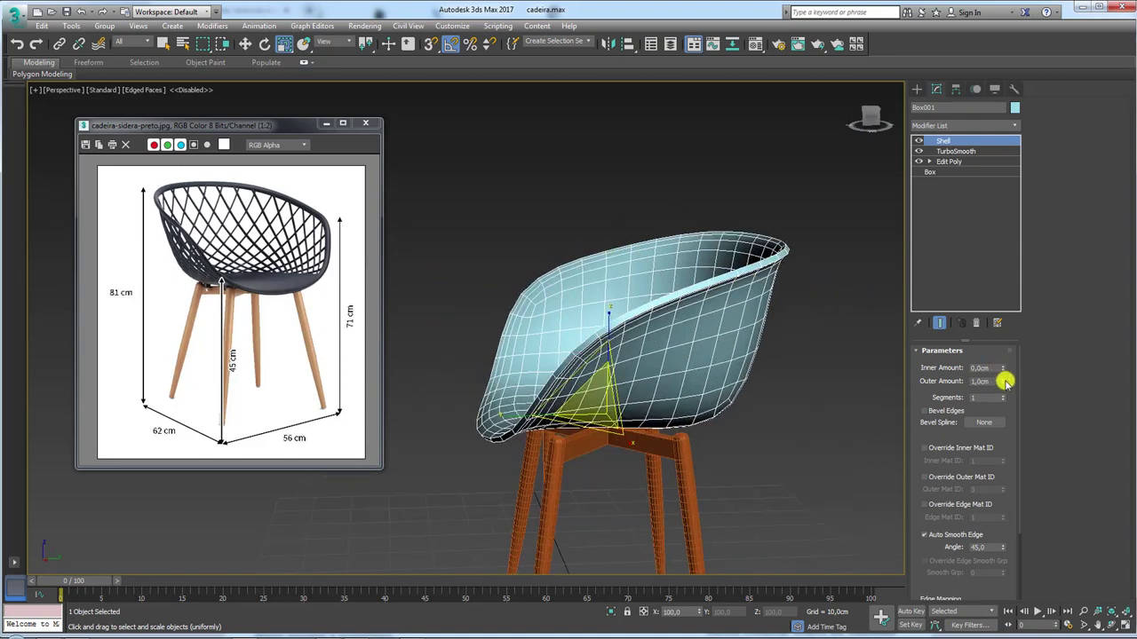
{"action": "mouse_move", "coordinate": [1005, 381]}
{"action": "left_mouse_down"}
{"action": "mouse_move", "coordinate": [1002, 368]}
{"action": "mouse_move", "coordinate": [1004, 399]}
{"action": "left_mouse_up"}
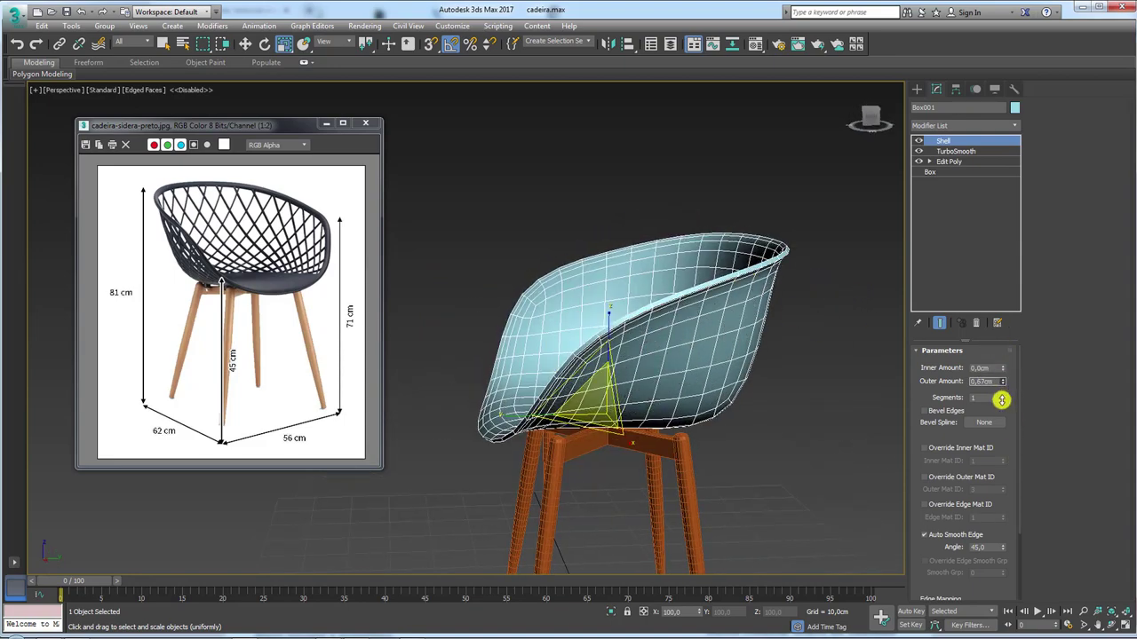
{"action": "mouse_move", "coordinate": [622, 355]}
{"action": "middle_mouse_down", "text": "alt"}
{"action": "mouse_move", "coordinate": [642, 348]}
{"action": "mouse_move", "coordinate": [723, 365]}
{"action": "mouse_move", "coordinate": [804, 355]}
{"action": "middle_mouse_up", "text": "alt"}
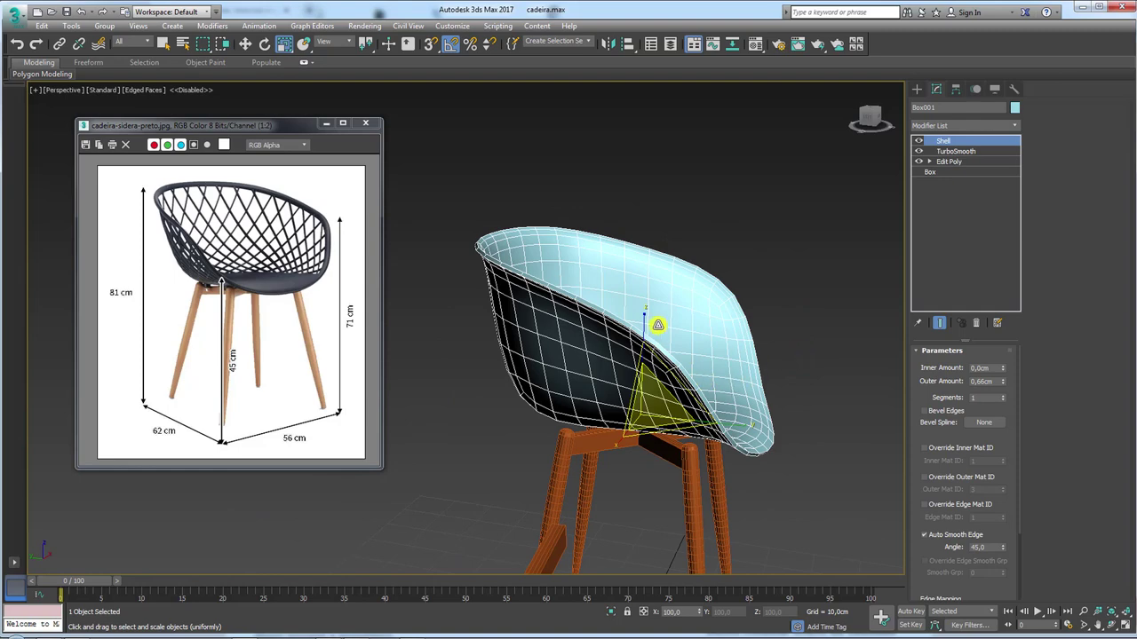
{"action": "middle_click_drag", "start_coordinate": [577, 330], "coordinate": [497, 373], "text": "alt"}
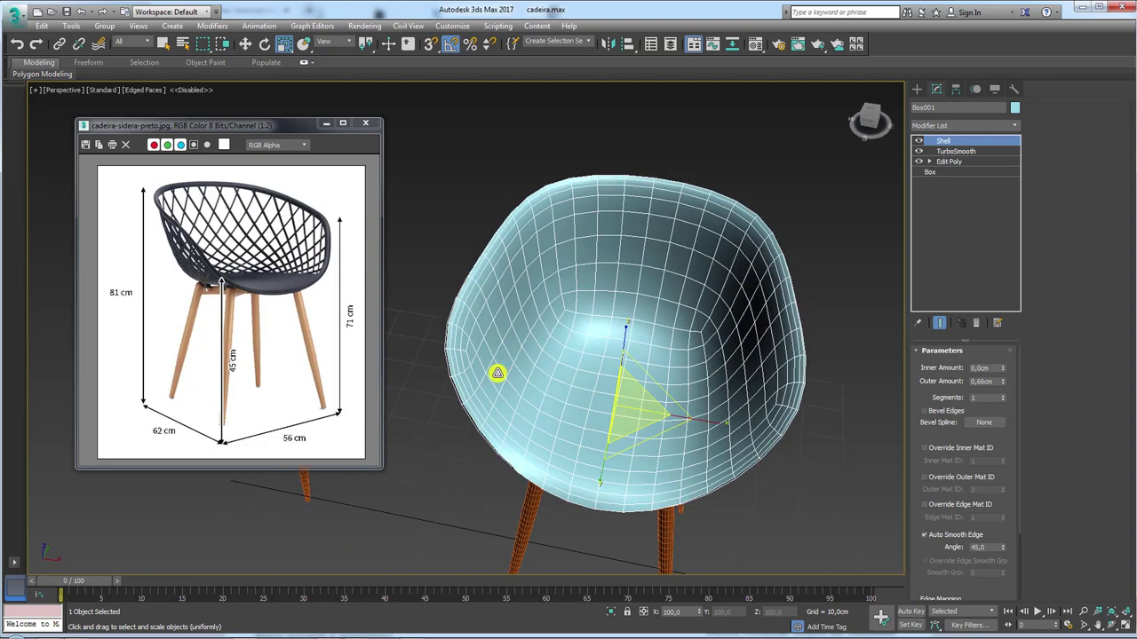
{"action": "mouse_move", "coordinate": [226, 277]}
{"action": "left_mouse_down"}
{"action": "mouse_move", "coordinate": [307, 211]}
{"action": "mouse_move", "coordinate": [336, 218]}
{"action": "left_mouse_up"}
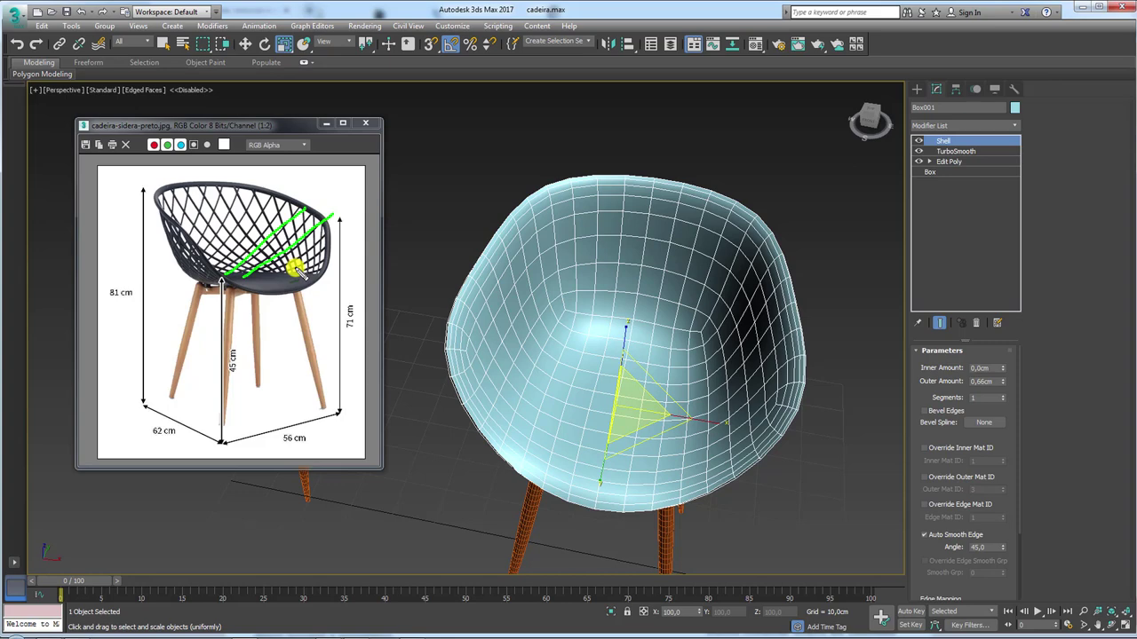
Step: Delete the Shell and TurboSmooth modifiers from the chair
{"action": "left_click", "coordinate": [918, 141]}
{"action": "left_click", "coordinate": [919, 141]}
{"action": "left_click", "coordinate": [976, 323]}
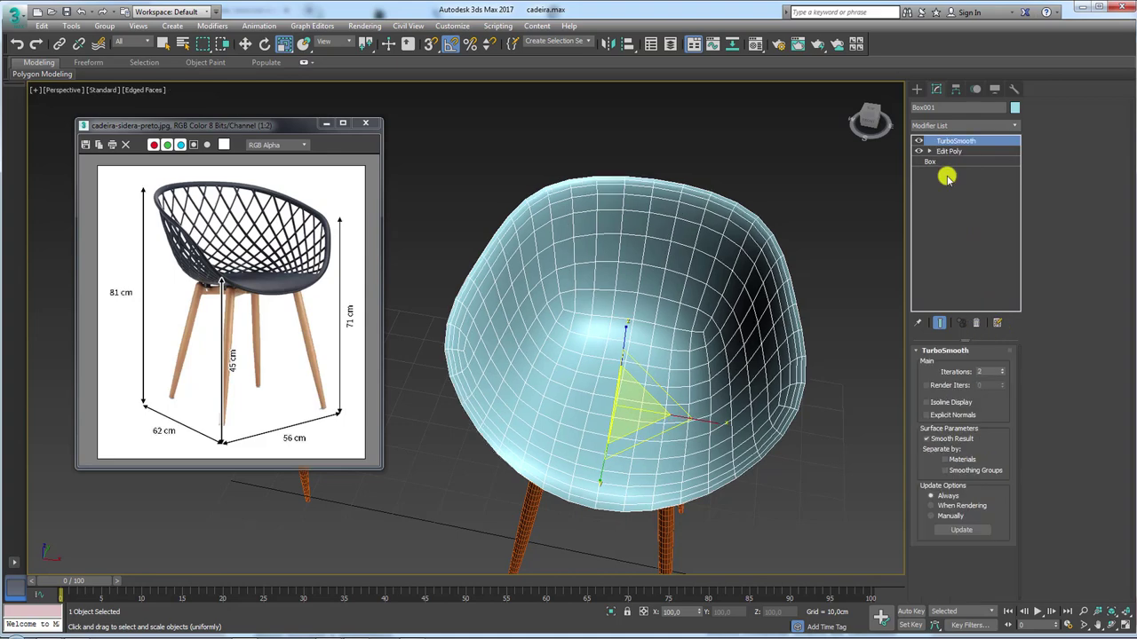
{"action": "left_click", "coordinate": [973, 327]}
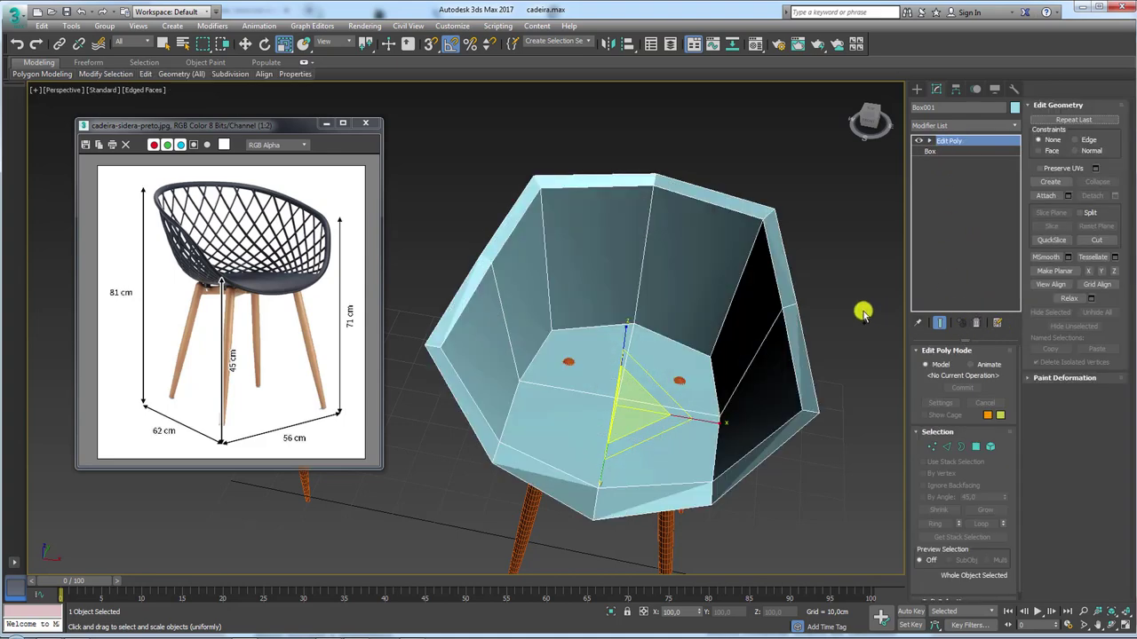
Step: Shift-drag a clone of the chair to the right and make it independent of the original
{"action": "mouse_move", "coordinate": [731, 342]}
{"action": "middle_mouse_down", "text": "alt"}
{"action": "mouse_move", "coordinate": [725, 262]}
{"action": "mouse_move", "coordinate": [673, 326]}
{"action": "mouse_move", "coordinate": [592, 308]}
{"action": "middle_mouse_up", "text": "alt"}
{"action": "scroll", "coordinate": [726, 262], "scroll_direction": "down", "scroll_amount": 3}
{"action": "key", "text": "w"}
{"action": "left_click_drag", "start_coordinate": [665, 304], "coordinate": [924, 302], "text": "shift"}
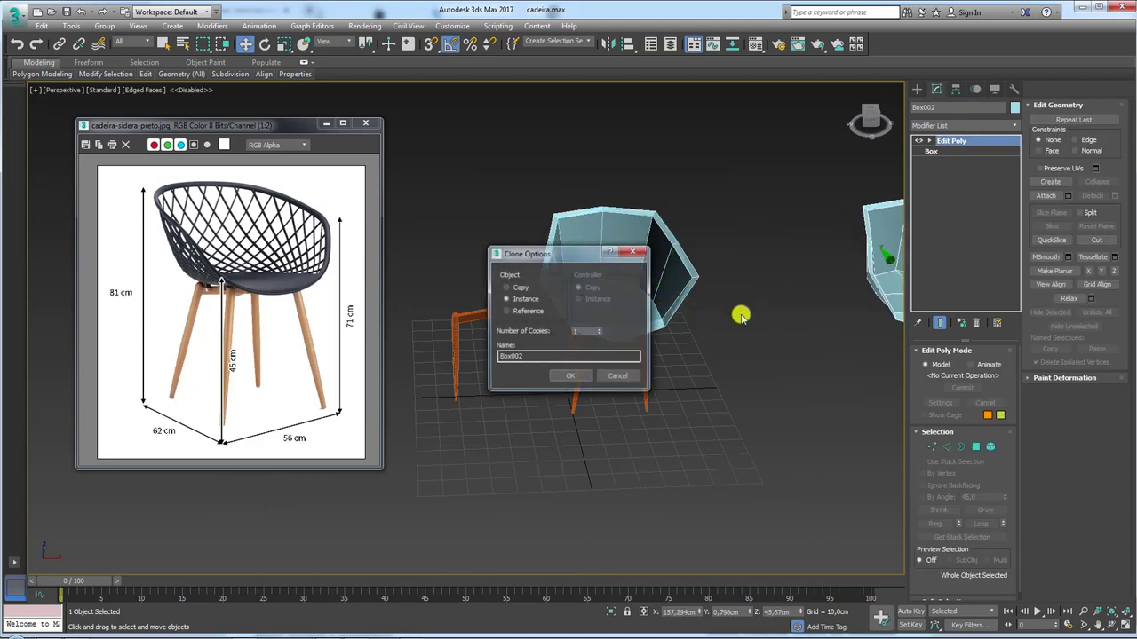
{"action": "left_click", "coordinate": [568, 375]}
{"action": "mouse_move", "coordinate": [724, 378]}
{"action": "middle_mouse_down", "text": "alt"}
{"action": "mouse_move", "coordinate": [617, 371]}
{"action": "mouse_move", "coordinate": [710, 274]}
{"action": "middle_mouse_up", "text": "alt"}
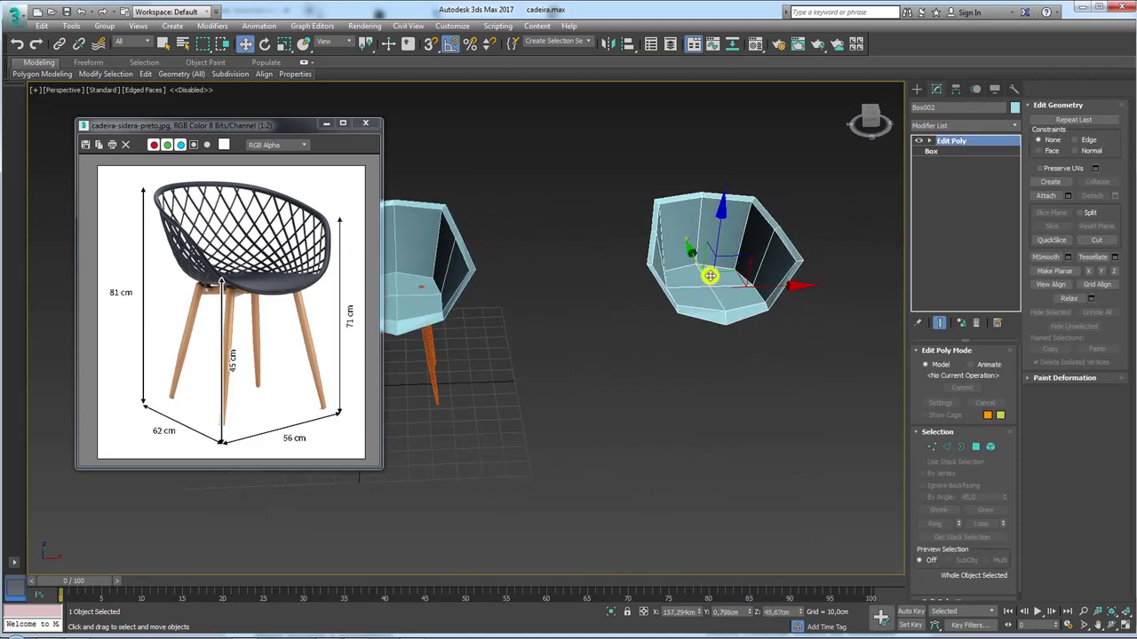
{"action": "scroll", "coordinate": [711, 275], "scroll_direction": "up", "scroll_amount": 3}
{"action": "middle_click_drag", "start_coordinate": [776, 297], "coordinate": [752, 342], "text": "alt"}
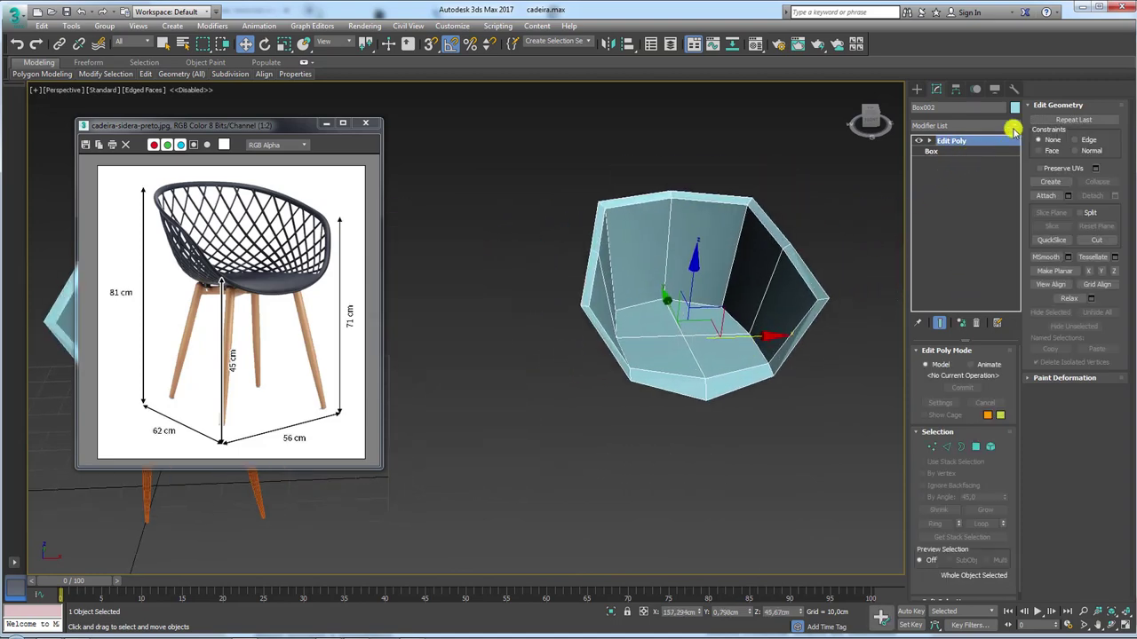
{"action": "left_click", "coordinate": [960, 326]}
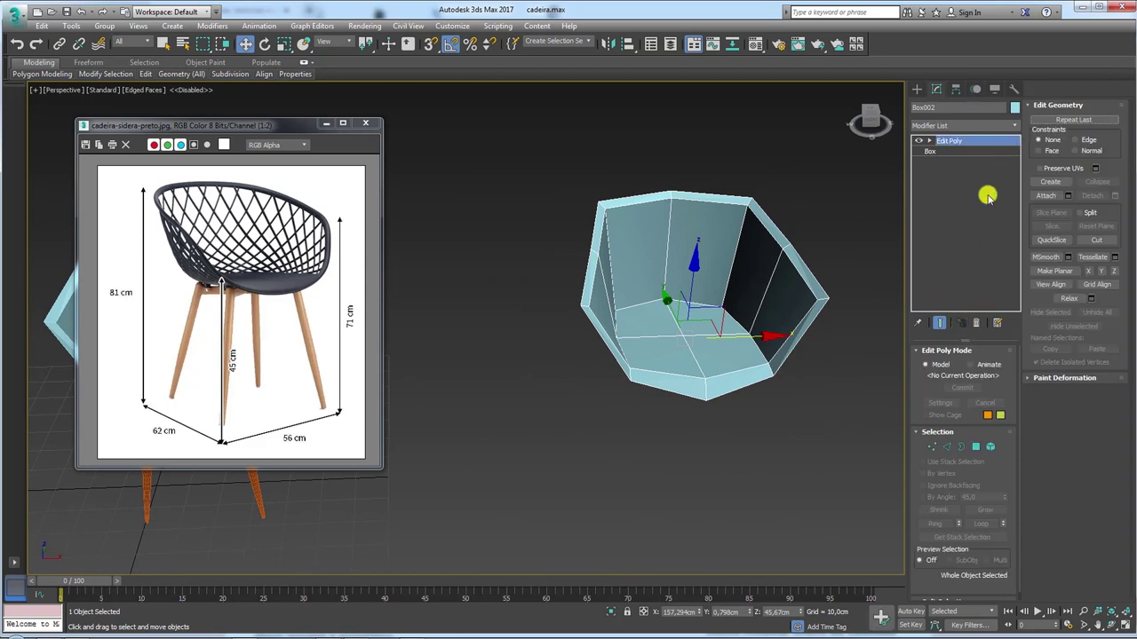
{"action": "scroll", "coordinate": [497, 266], "scroll_direction": "down", "scroll_amount": 5}
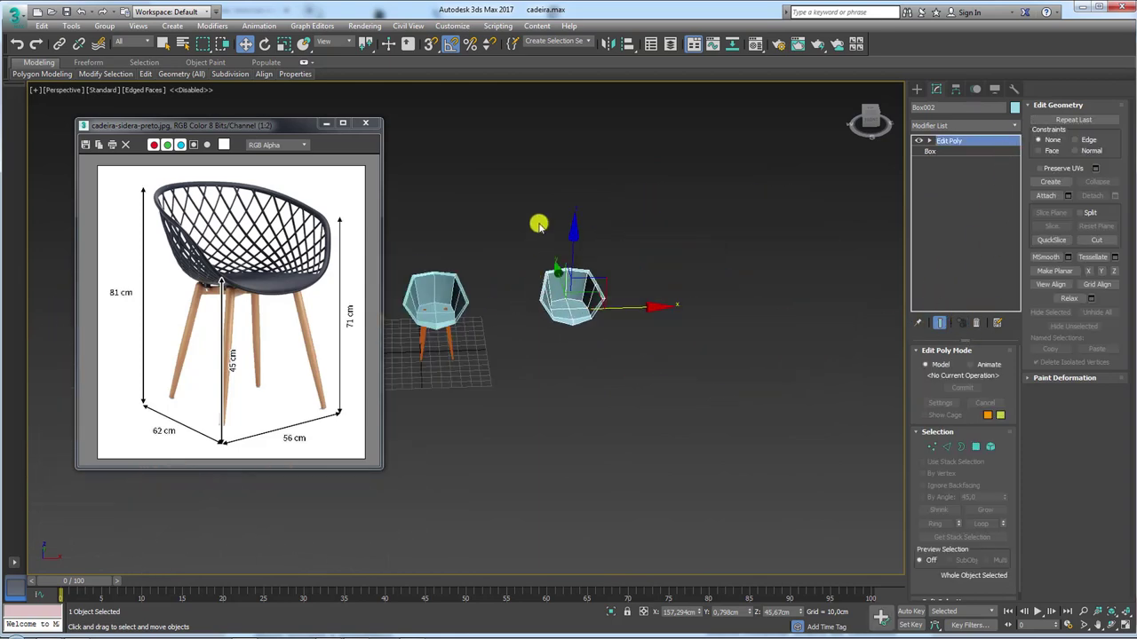
Step: Clone the original chair again to the right as an independent Copy, Box002
{"action": "left_click", "coordinate": [457, 292]}
{"action": "left_click_drag", "start_coordinate": [480, 309], "coordinate": [650, 316], "text": "shift"}
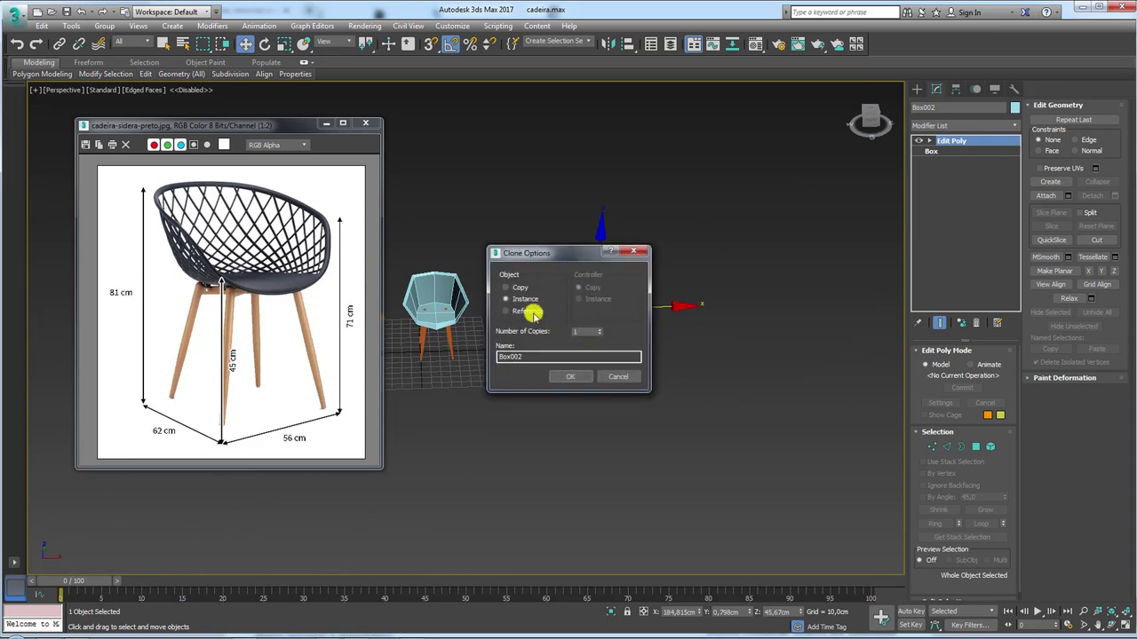
{"action": "left_click", "coordinate": [571, 375]}
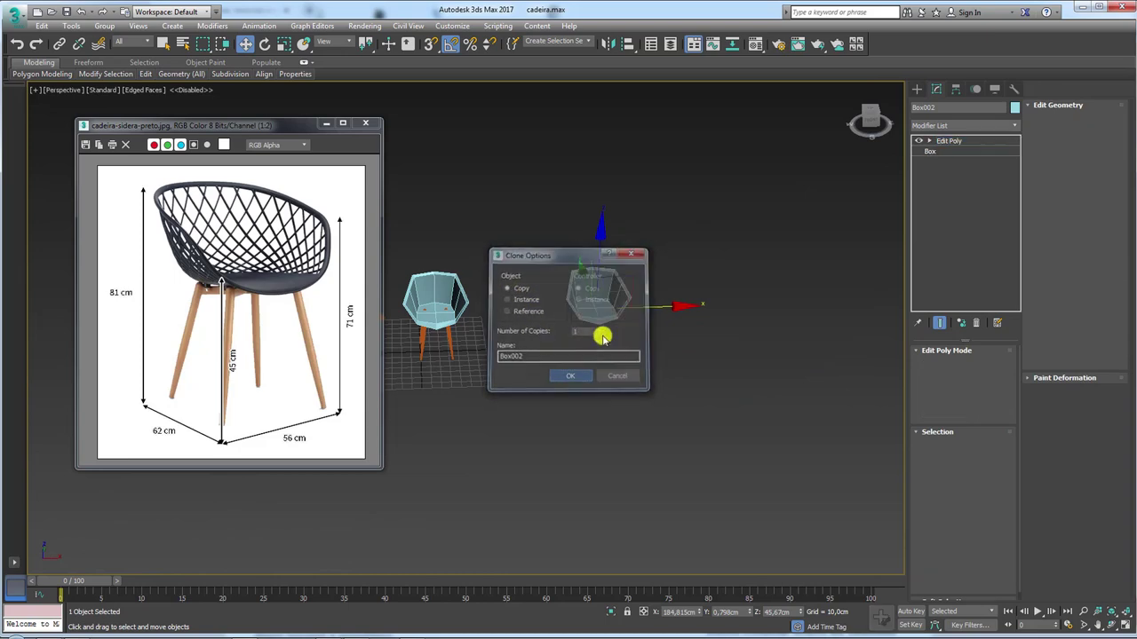
{"action": "scroll", "coordinate": [604, 302], "scroll_direction": "up", "scroll_amount": 5}
{"action": "scroll", "coordinate": [604, 299], "scroll_direction": "up", "scroll_amount": 3}
Step: Apply a one-iteration TurboSmooth to the copied bowl from the Modifier List
{"action": "left_click", "coordinate": [1013, 125]}
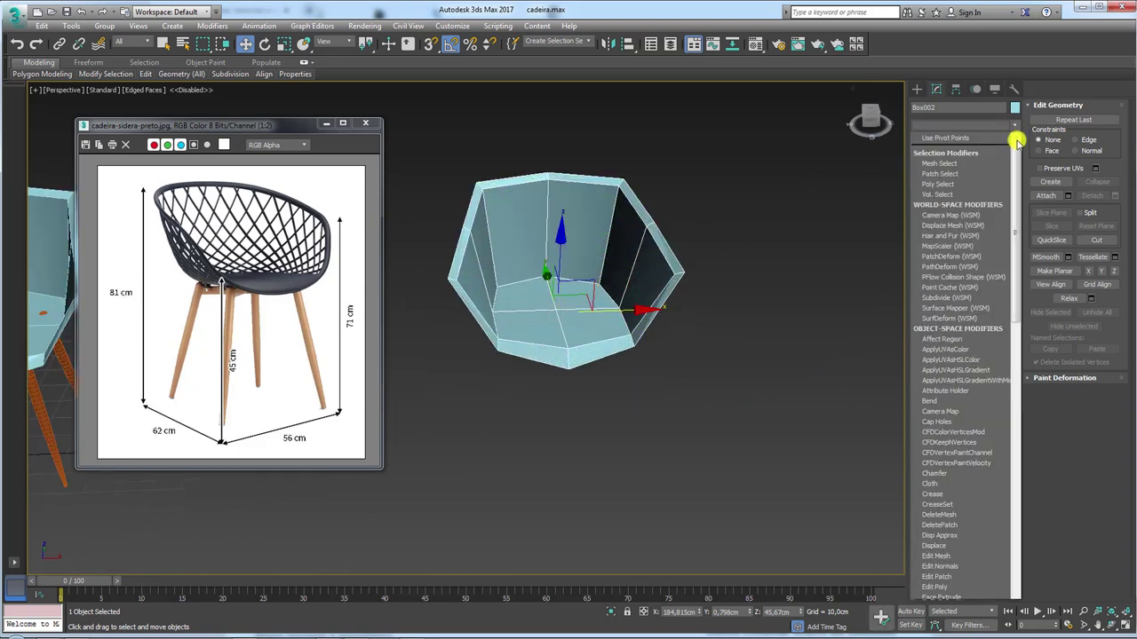
{"action": "left_click_drag", "start_coordinate": [1015, 135], "coordinate": [1026, 520]}
{"action": "left_click", "coordinate": [964, 437]}
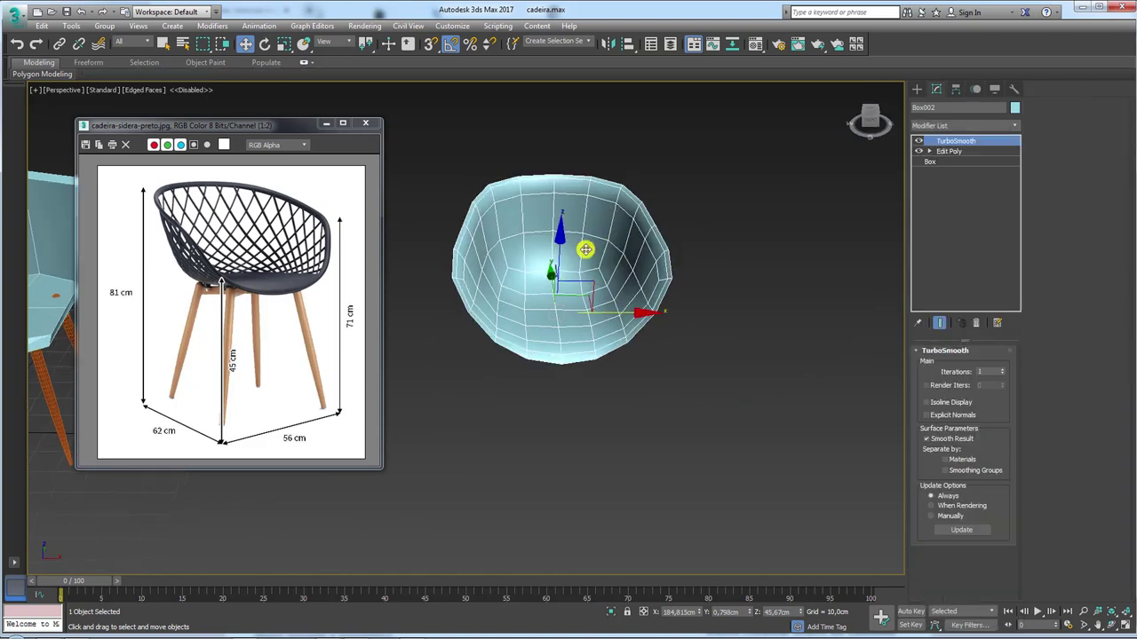
{"action": "mouse_move", "coordinate": [583, 249]}
{"action": "middle_mouse_down", "text": "alt"}
{"action": "mouse_move", "coordinate": [569, 234]}
{"action": "mouse_move", "coordinate": [674, 290]}
{"action": "mouse_move", "coordinate": [695, 285]}
{"action": "middle_mouse_up", "text": "alt"}
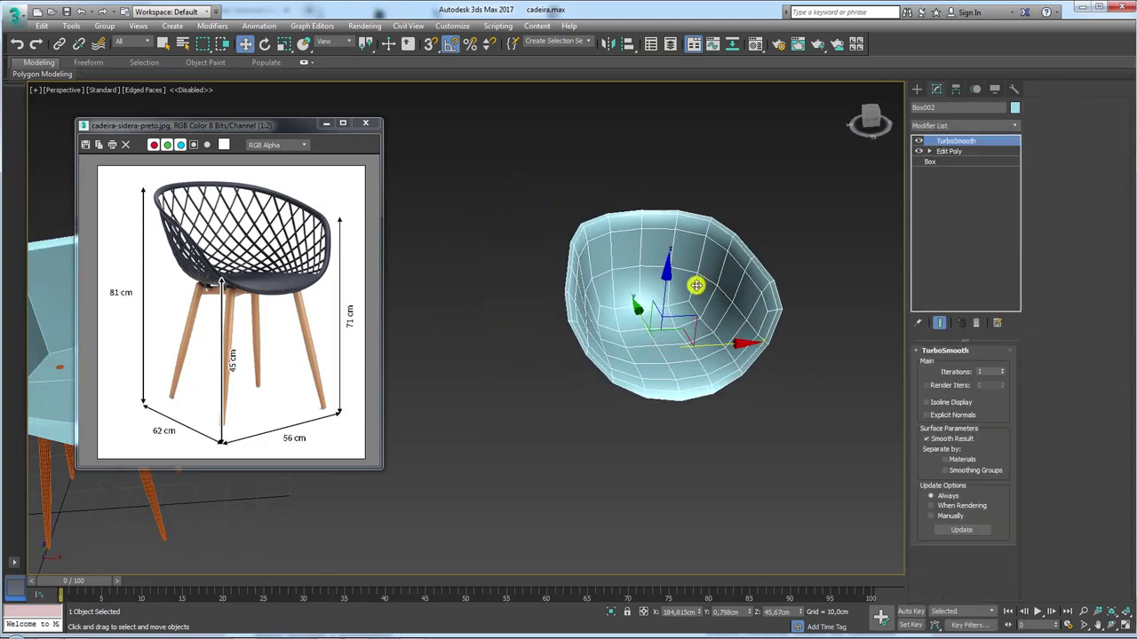
{"action": "scroll", "coordinate": [678, 294], "scroll_direction": "up", "scroll_amount": 5}
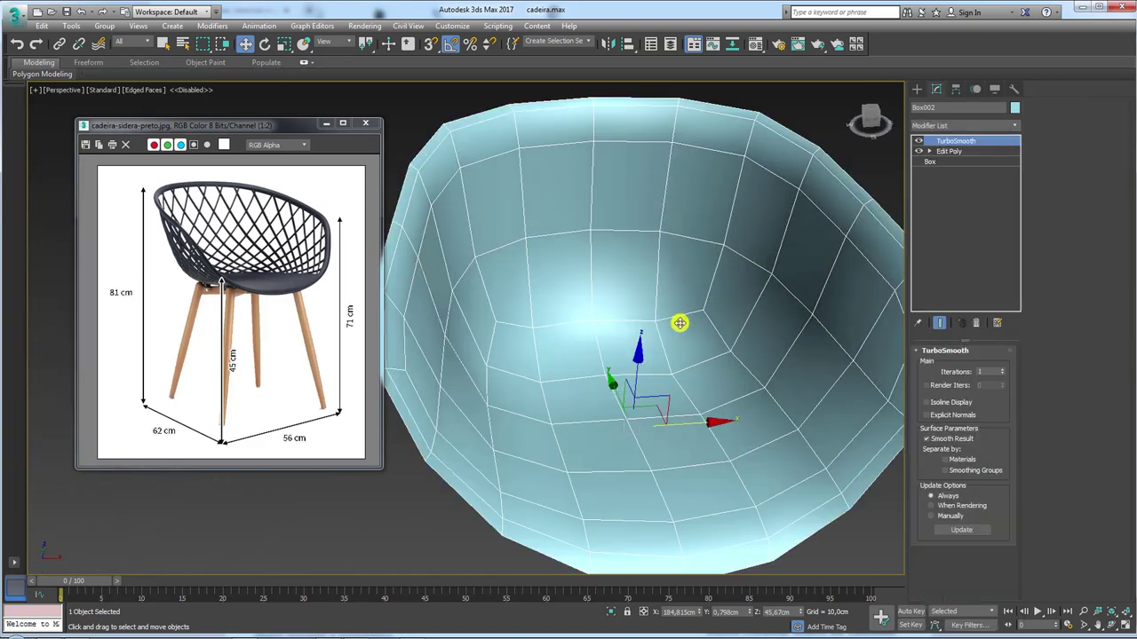
{"action": "left_click_drag", "start_coordinate": [651, 329], "coordinate": [685, 174]}
{"action": "left_click_drag", "start_coordinate": [687, 324], "coordinate": [725, 188]}
{"action": "left_click_drag", "start_coordinate": [736, 360], "coordinate": [802, 243]}
{"action": "key", "text": "Escape"}
{"action": "scroll", "coordinate": [685, 343], "scroll_direction": "down", "scroll_amount": 3}
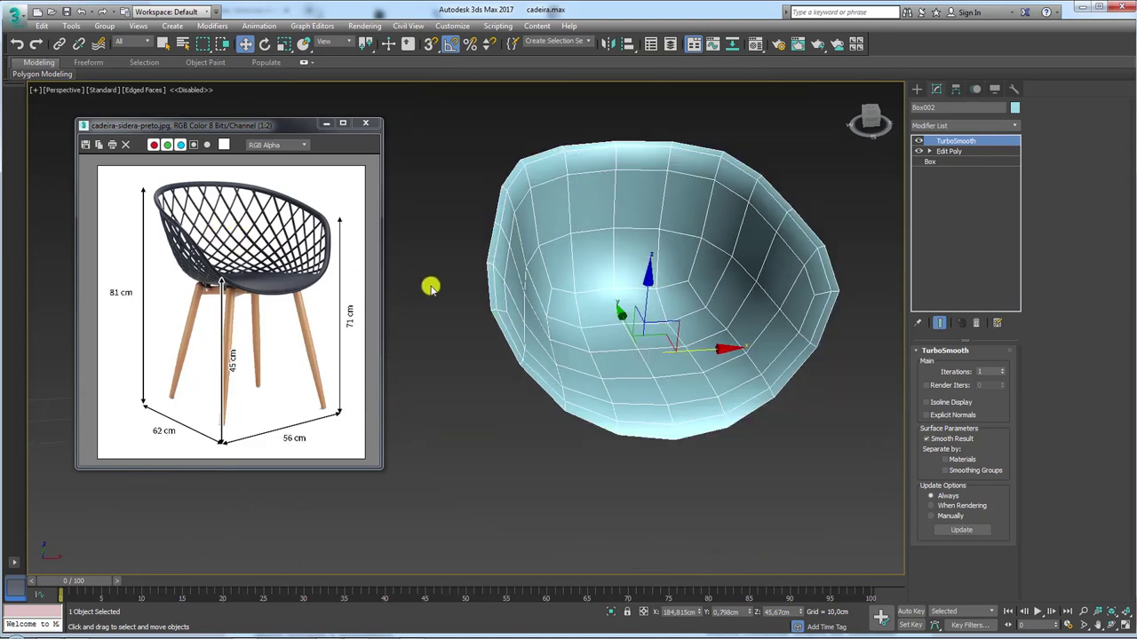
Step: Turn TurboSmooth off and switch Edit Poly to Polygon level inside the bowl
{"action": "left_click", "coordinate": [921, 144]}
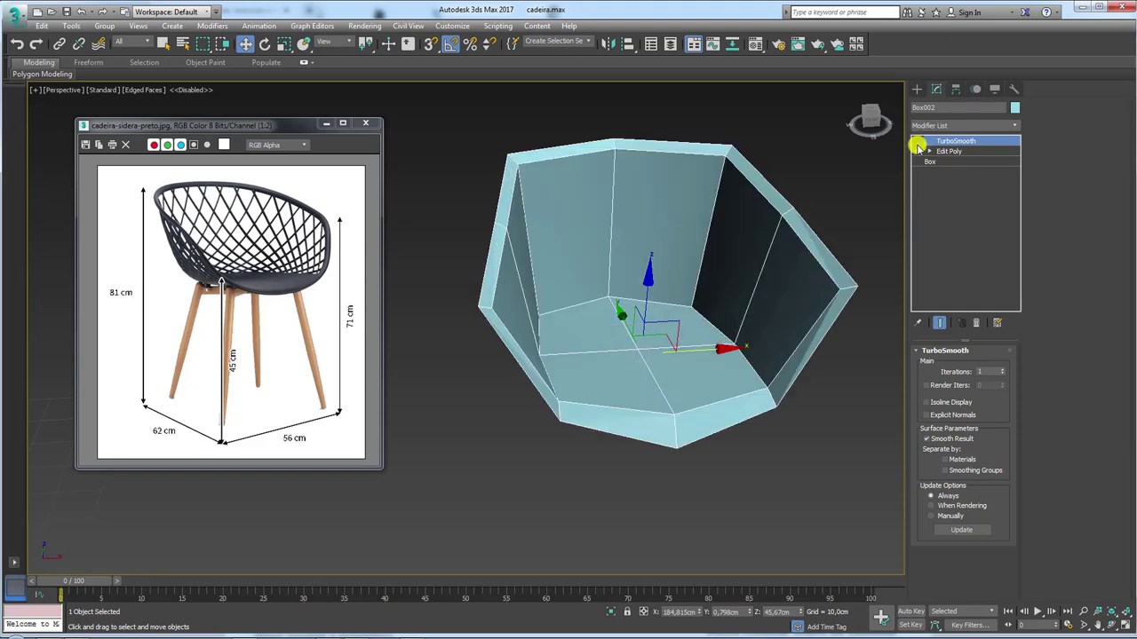
{"action": "mouse_move", "coordinate": [741, 304]}
{"action": "middle_mouse_down", "text": "alt"}
{"action": "mouse_move", "coordinate": [705, 296]}
{"action": "mouse_move", "coordinate": [706, 264]}
{"action": "mouse_move", "coordinate": [736, 294]}
{"action": "mouse_move", "coordinate": [643, 269]}
{"action": "middle_mouse_up", "text": "alt"}
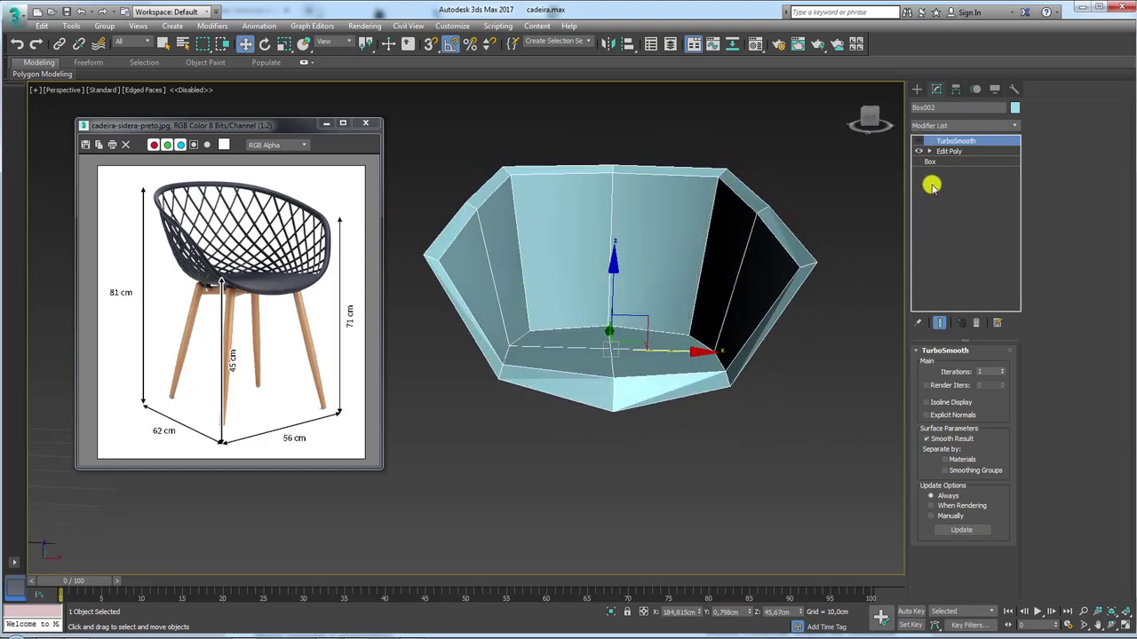
{"action": "middle_click_drag", "start_coordinate": [665, 223], "coordinate": [640, 246], "text": "alt"}
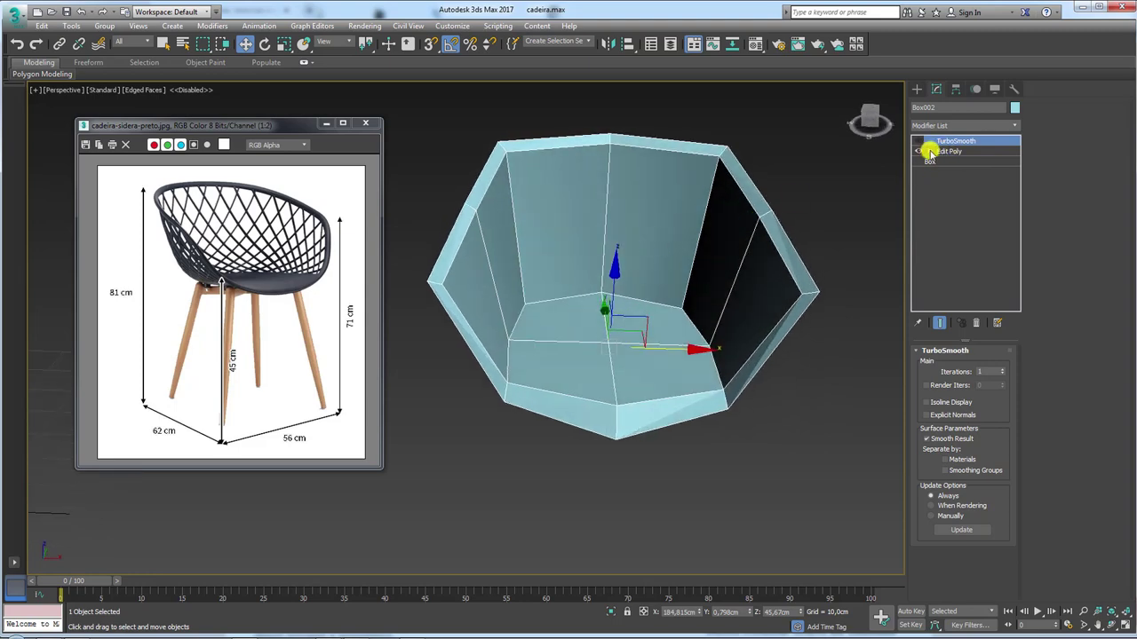
{"action": "left_click", "coordinate": [929, 151]}
{"action": "left_click", "coordinate": [952, 192]}
Step: Select the bowl's inner wall polygons on the right and left sides
{"action": "left_click", "coordinate": [760, 285]}
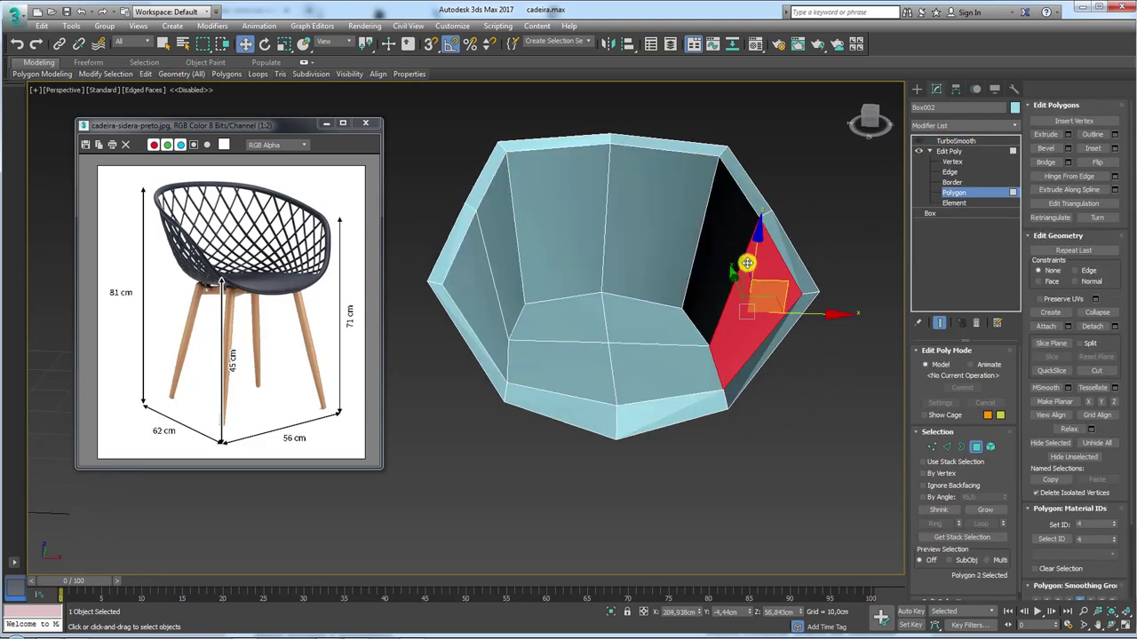
{"action": "left_click", "coordinate": [723, 247], "text": "ctrl"}
{"action": "left_click", "coordinate": [646, 239], "text": "ctrl"}
{"action": "left_click", "coordinate": [567, 238], "text": "ctrl"}
{"action": "left_click", "coordinate": [511, 262], "text": "ctrl"}
{"action": "left_click", "coordinate": [503, 316], "text": "ctrl"}
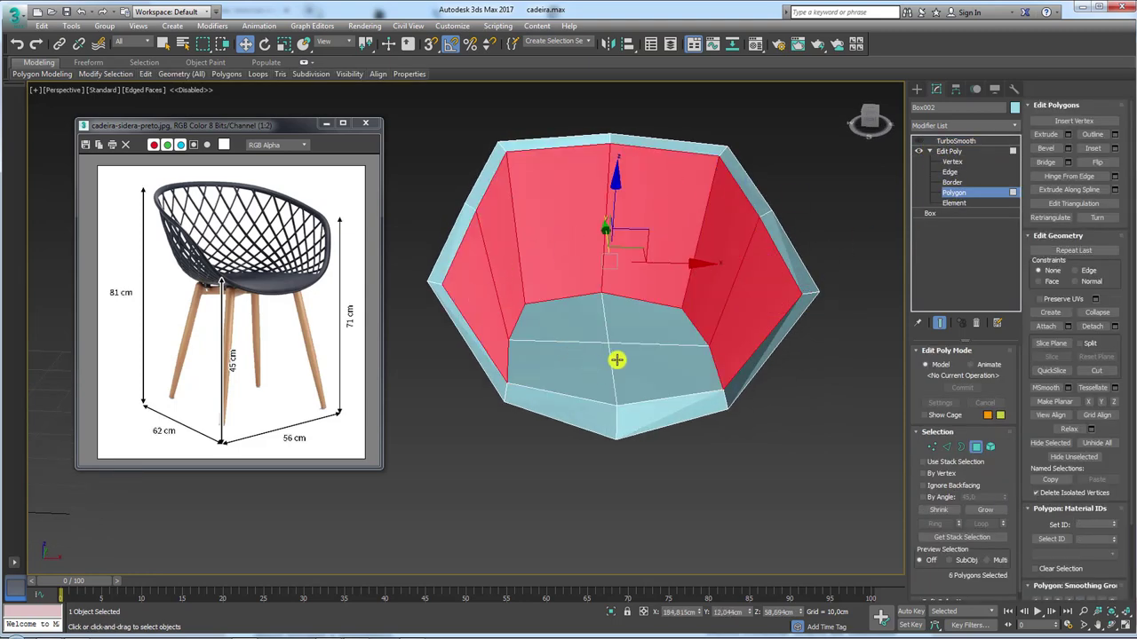
{"action": "middle_click_drag", "start_coordinate": [617, 360], "coordinate": [607, 344], "text": "alt"}
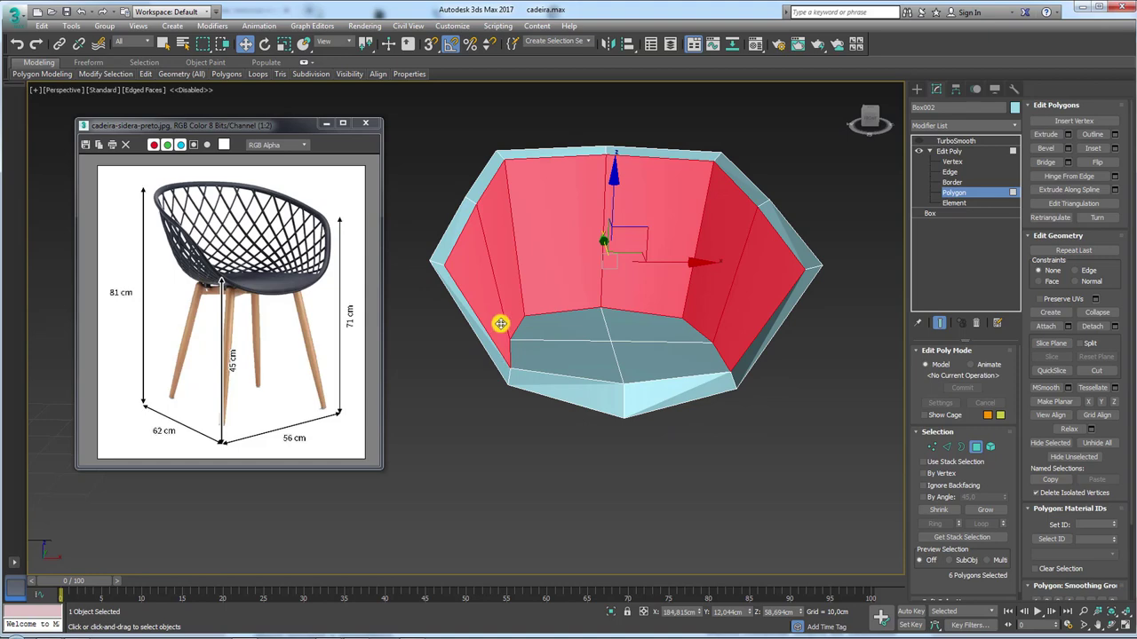
Step: Ring-select the right wall edges and connect them to add a new edge loop
{"action": "left_click", "coordinate": [947, 447]}
{"action": "left_click", "coordinate": [760, 333]}
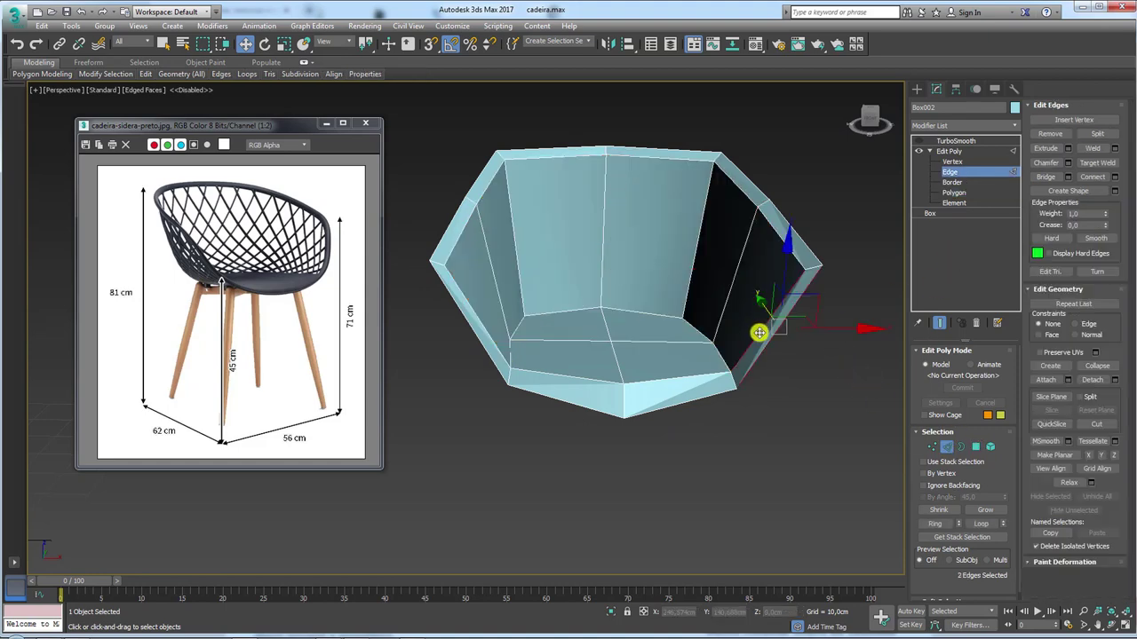
{"action": "left_click", "coordinate": [936, 523]}
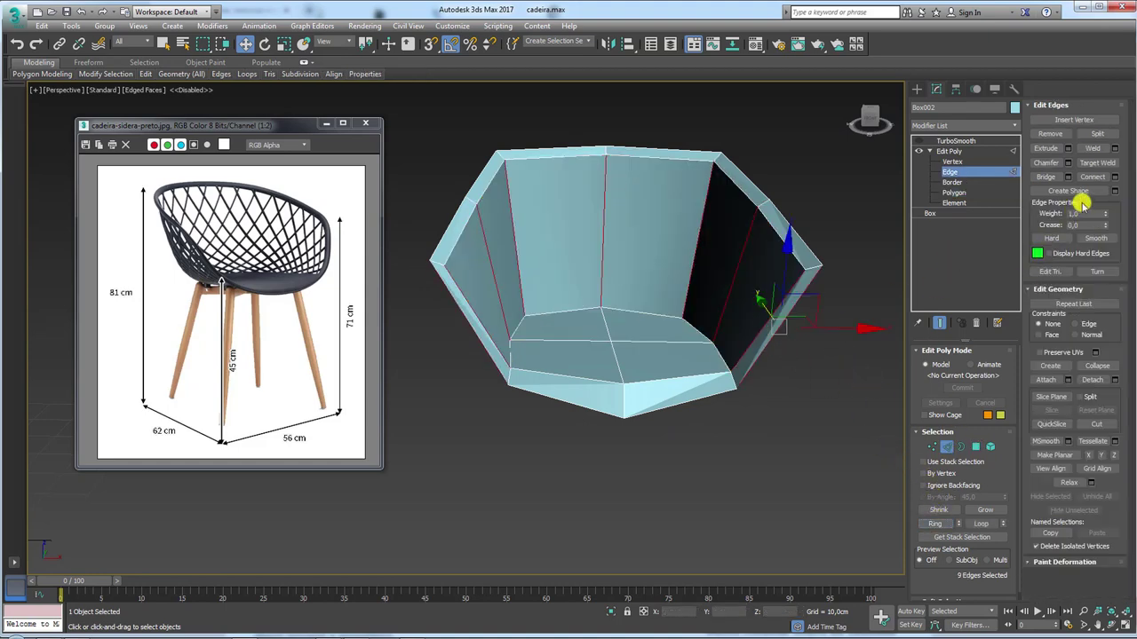
{"action": "left_click", "coordinate": [1092, 176]}
{"action": "left_click", "coordinate": [958, 140]}
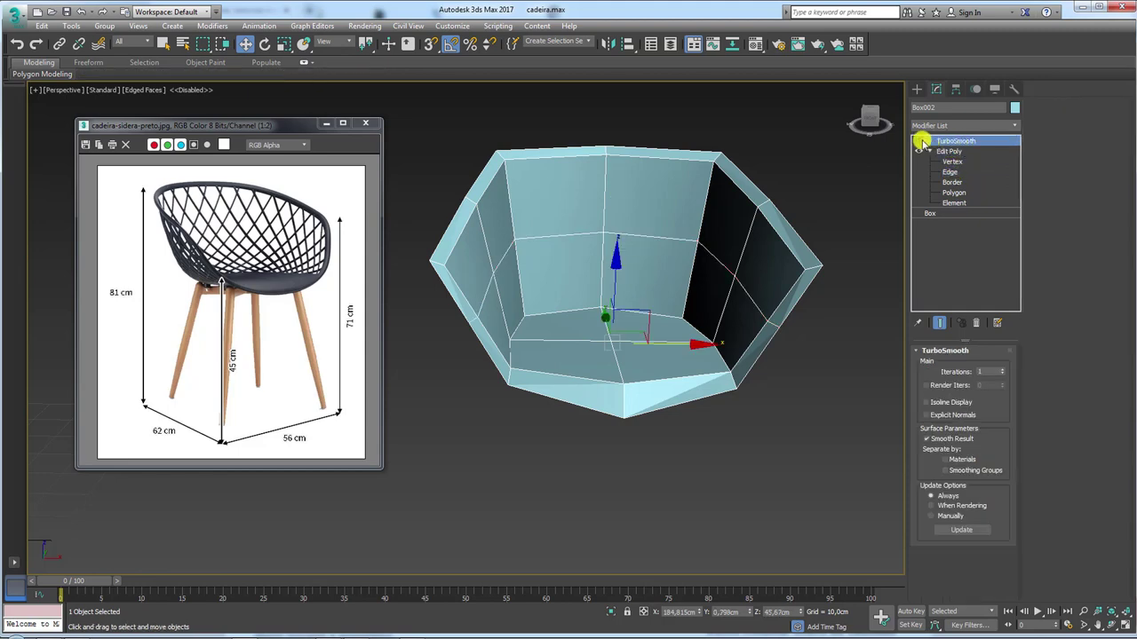
{"action": "left_click", "coordinate": [918, 142]}
{"action": "middle_click_drag", "start_coordinate": [773, 203], "coordinate": [769, 256], "text": "alt"}
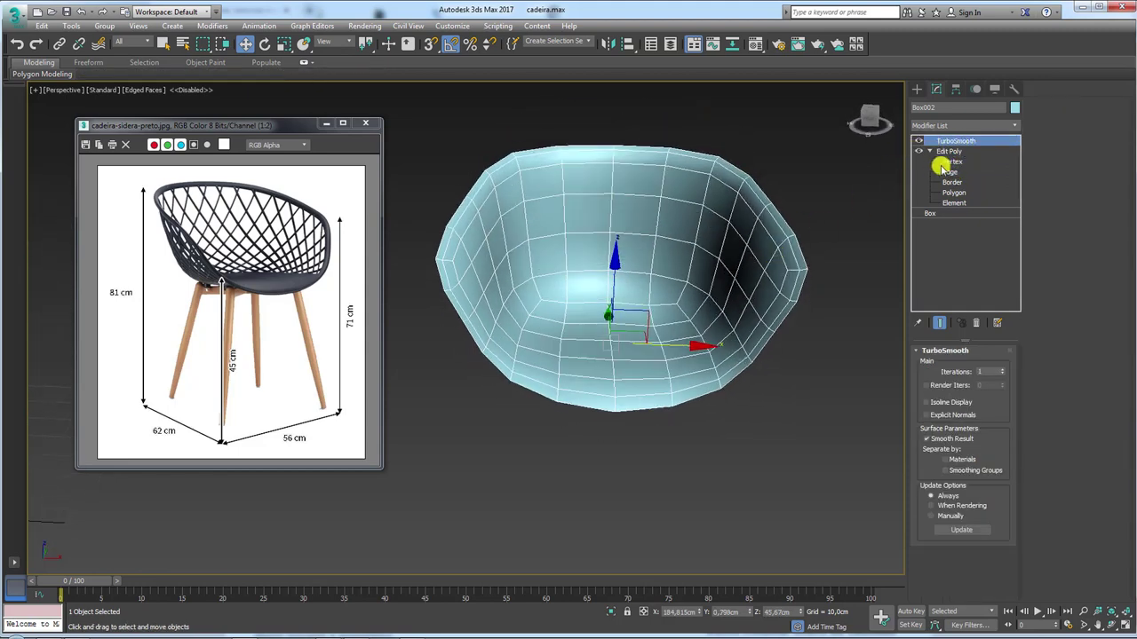
Step: With TurboSmooth off, delete the selected inner wall polygons
{"action": "left_click", "coordinate": [952, 193]}
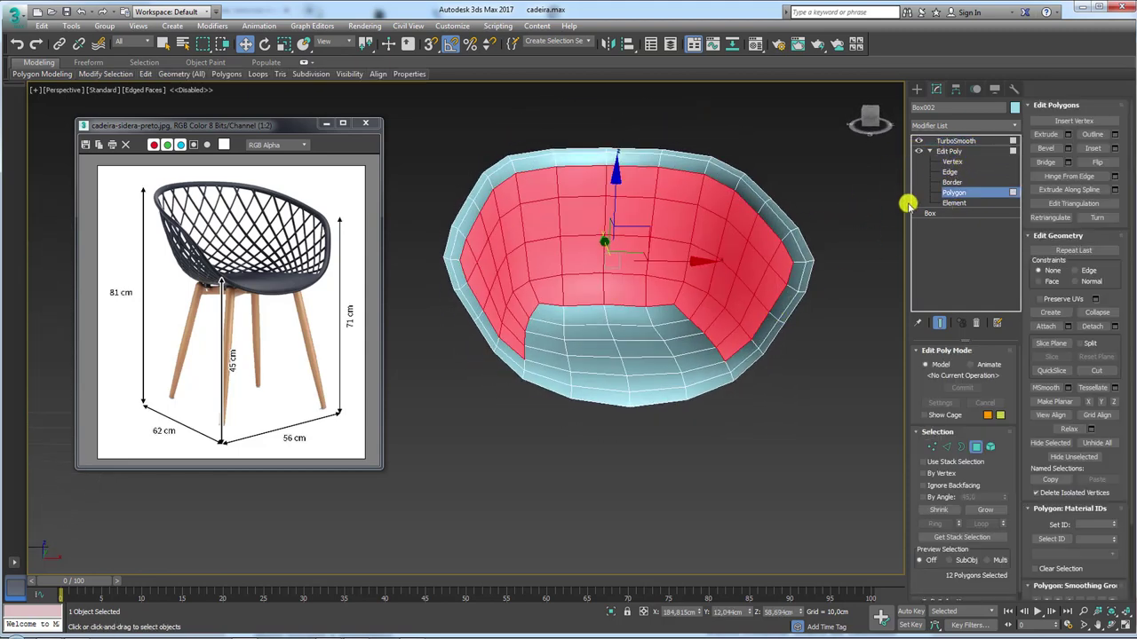
{"action": "left_click", "coordinate": [921, 140]}
{"action": "middle_click_drag", "start_coordinate": [766, 270], "coordinate": [723, 276]}
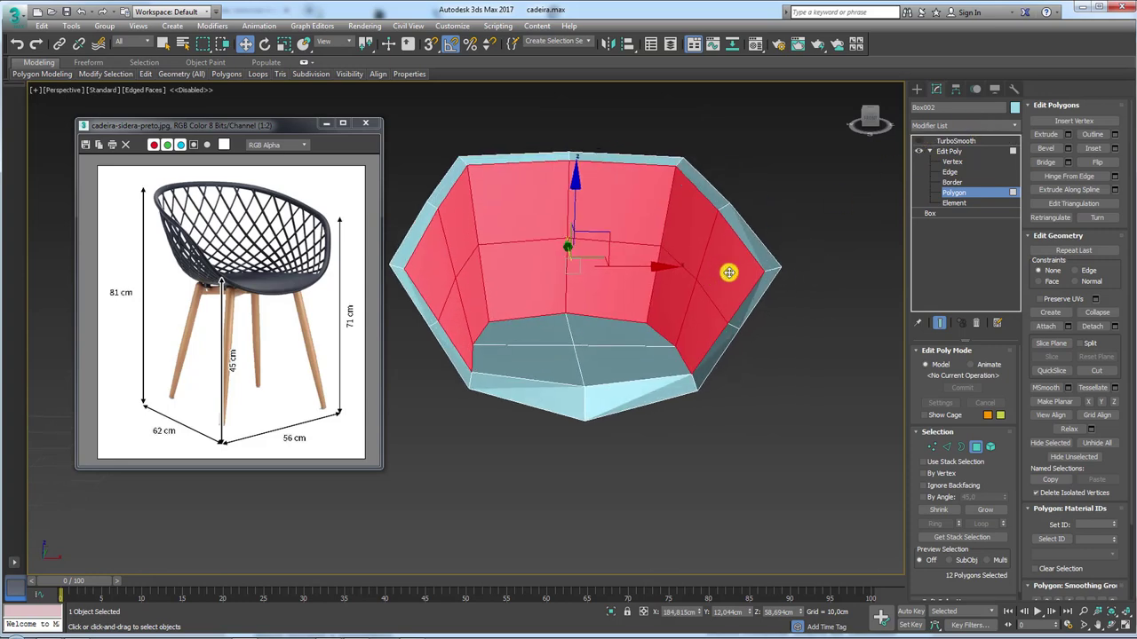
{"action": "key", "text": "Delete"}
Step: Turn TurboSmooth back on and raise its Iterations to 2
{"action": "left_click", "coordinate": [949, 151]}
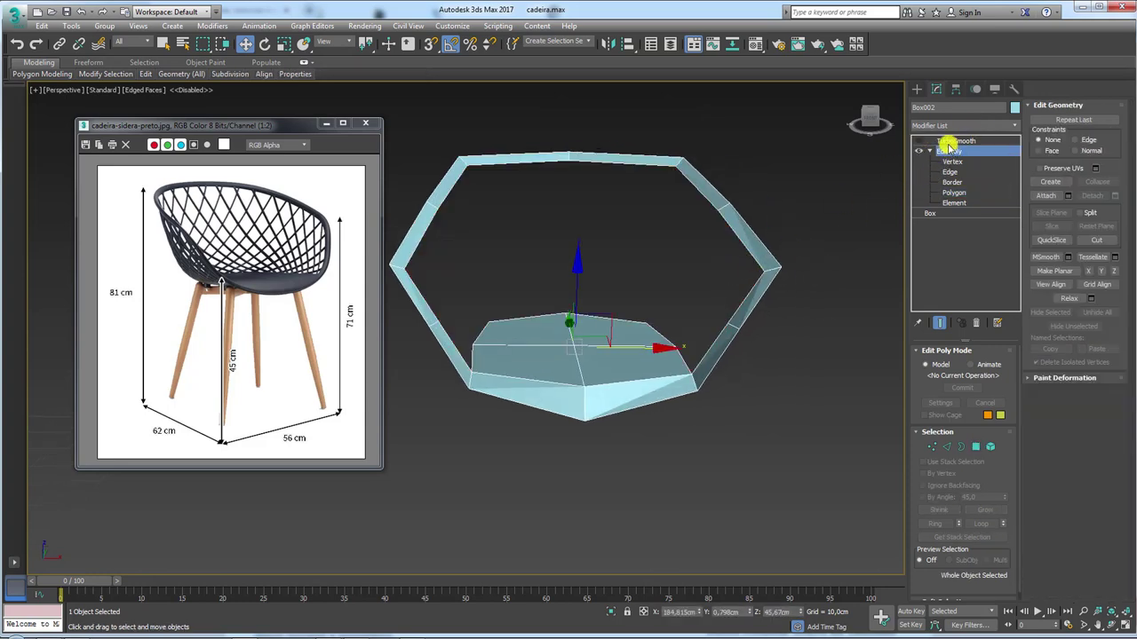
{"action": "left_click", "coordinate": [950, 140]}
{"action": "left_click", "coordinate": [919, 140]}
{"action": "middle_click_drag", "start_coordinate": [715, 300], "coordinate": [963, 351], "text": "alt"}
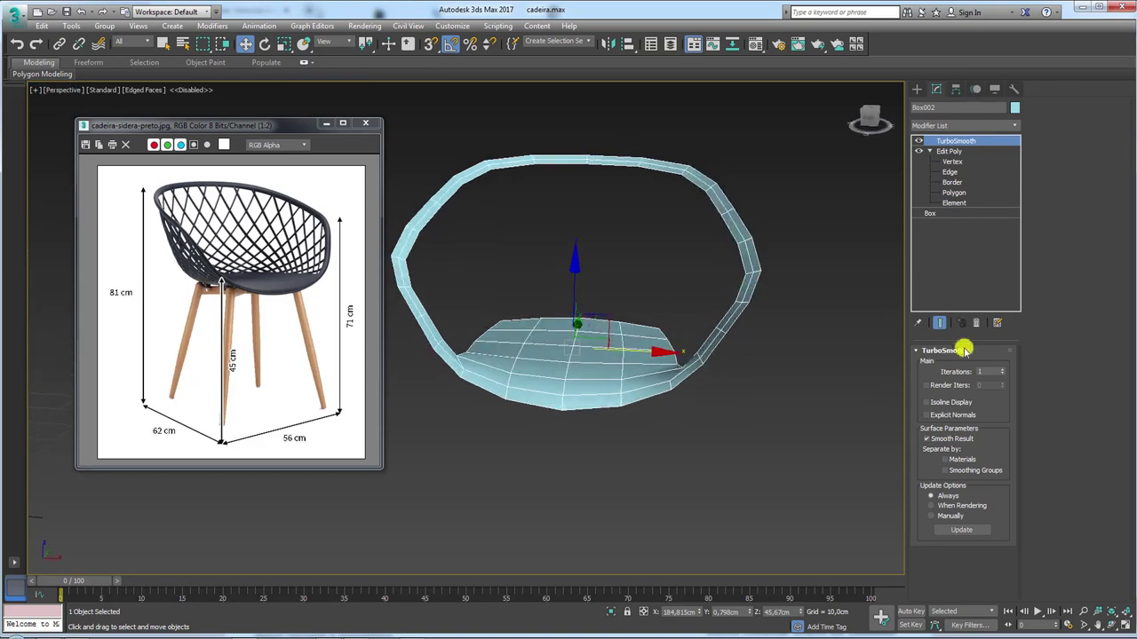
{"action": "left_click", "coordinate": [1001, 369]}
{"action": "mouse_move", "coordinate": [773, 350]}
{"action": "middle_mouse_down", "text": "alt"}
{"action": "mouse_move", "coordinate": [825, 363]}
{"action": "mouse_move", "coordinate": [817, 355]}
{"action": "mouse_move", "coordinate": [858, 352]}
{"action": "middle_mouse_up", "text": "alt"}
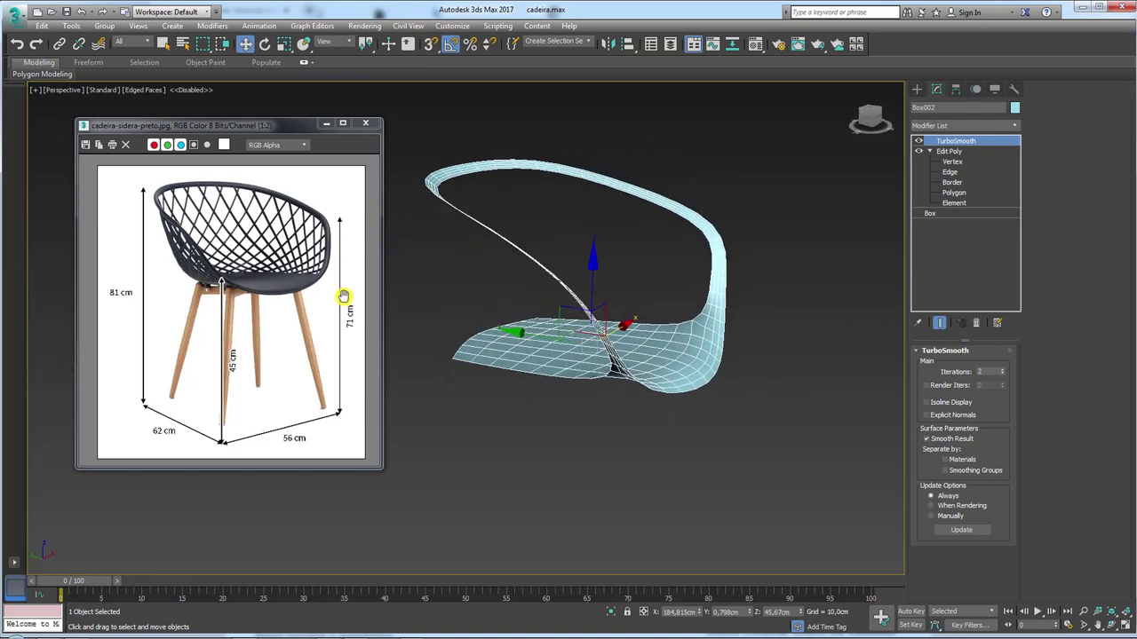
Step: Turn TurboSmooth off and undo the wall deletion to restore the faceted walls
{"action": "left_click", "coordinate": [955, 162]}
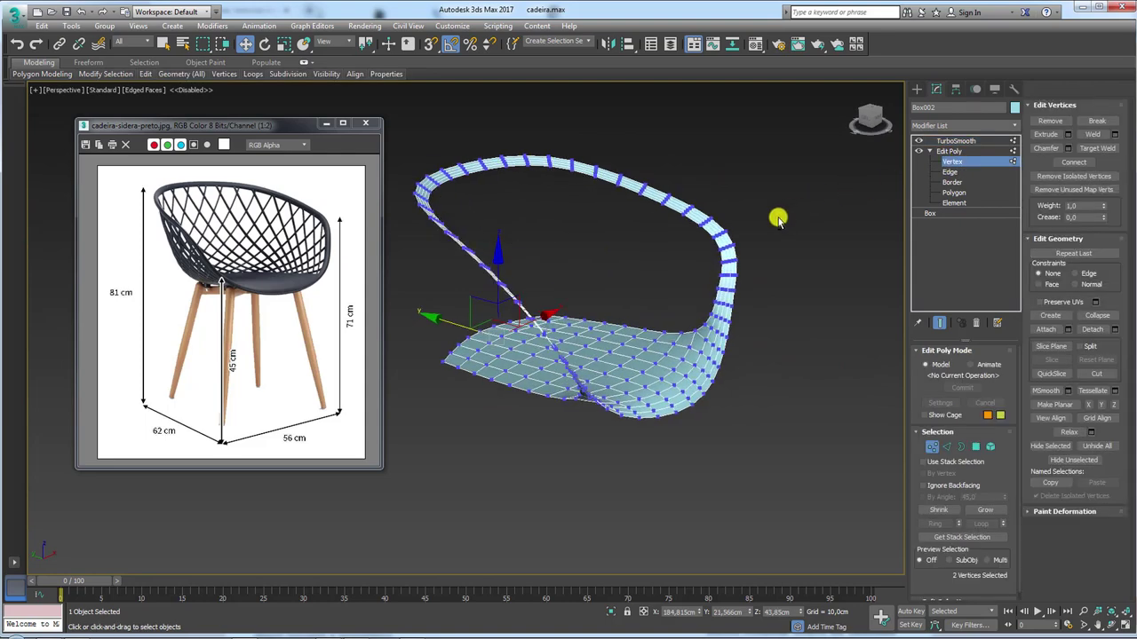
{"action": "left_click", "coordinate": [930, 152]}
{"action": "left_click", "coordinate": [928, 152]}
{"action": "left_click", "coordinate": [919, 140]}
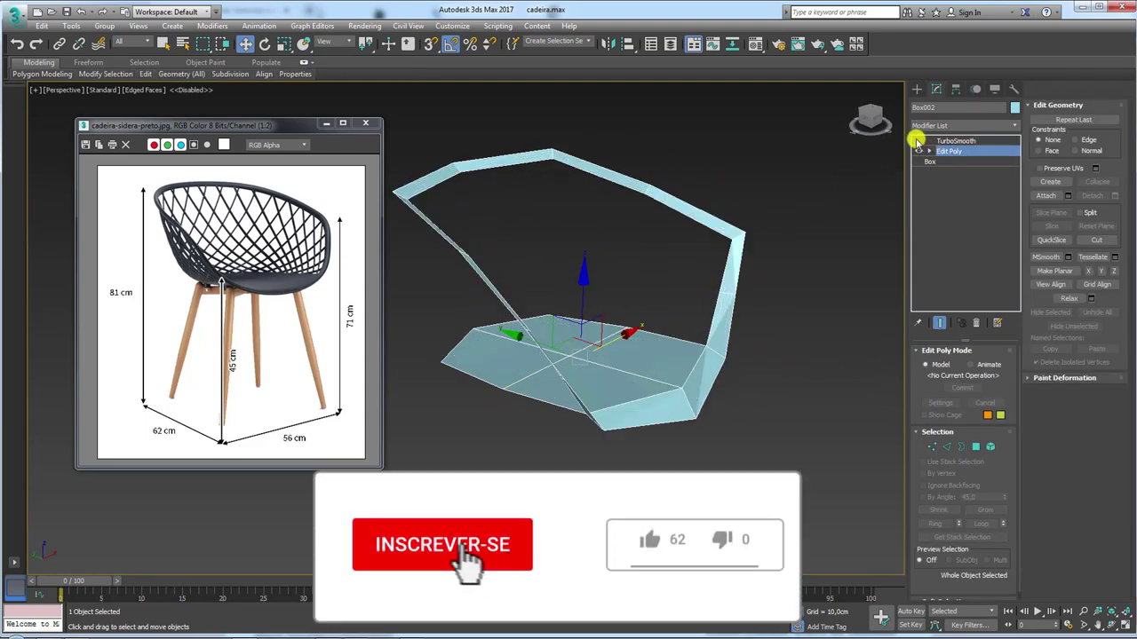
{"action": "mouse_move", "coordinate": [749, 233]}
{"action": "middle_mouse_down", "text": "alt"}
{"action": "mouse_move", "coordinate": [690, 221]}
{"action": "mouse_move", "coordinate": [738, 216]}
{"action": "middle_mouse_up", "text": "alt"}
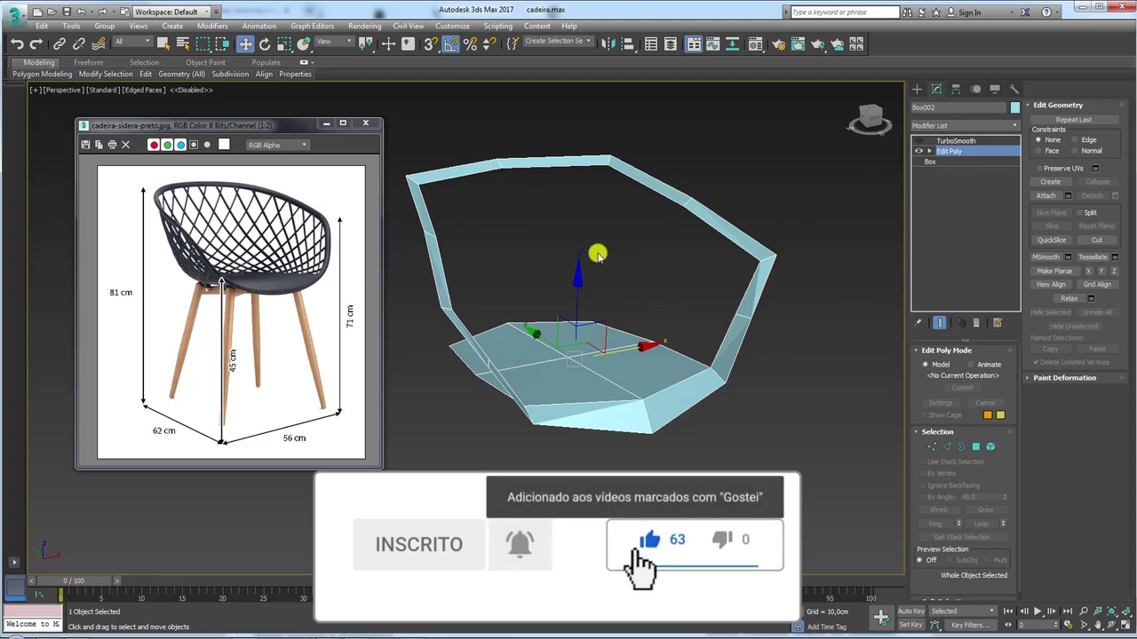
{"action": "key", "text": "ctrl+z"}
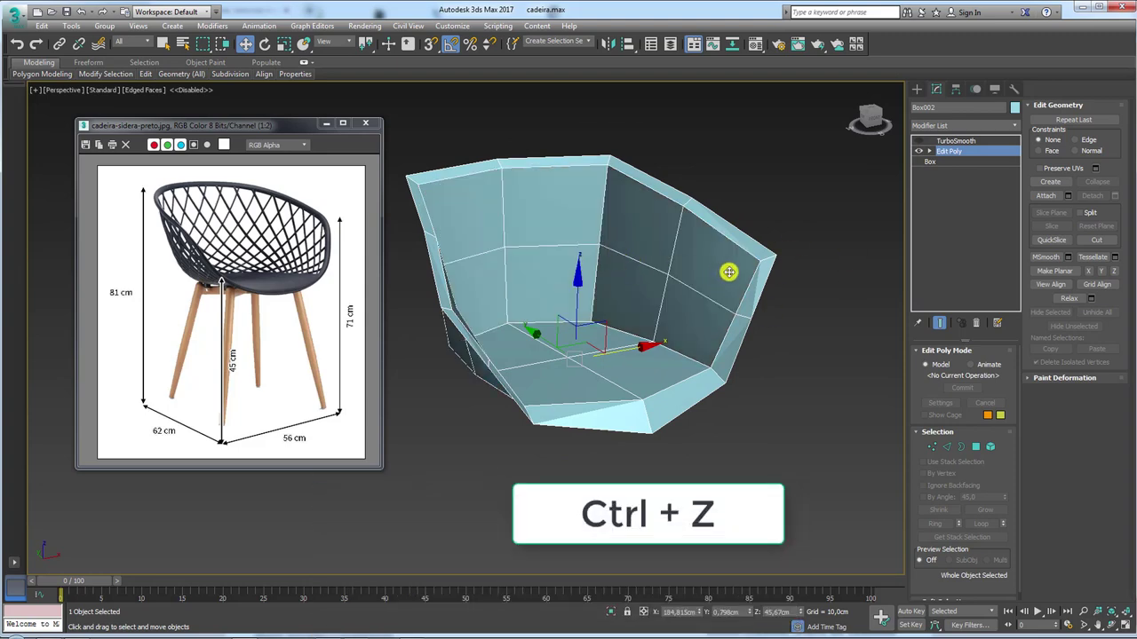
Step: At Vertex level, select the shell's corner vertices and move them outward
{"action": "left_click", "coordinate": [929, 152]}
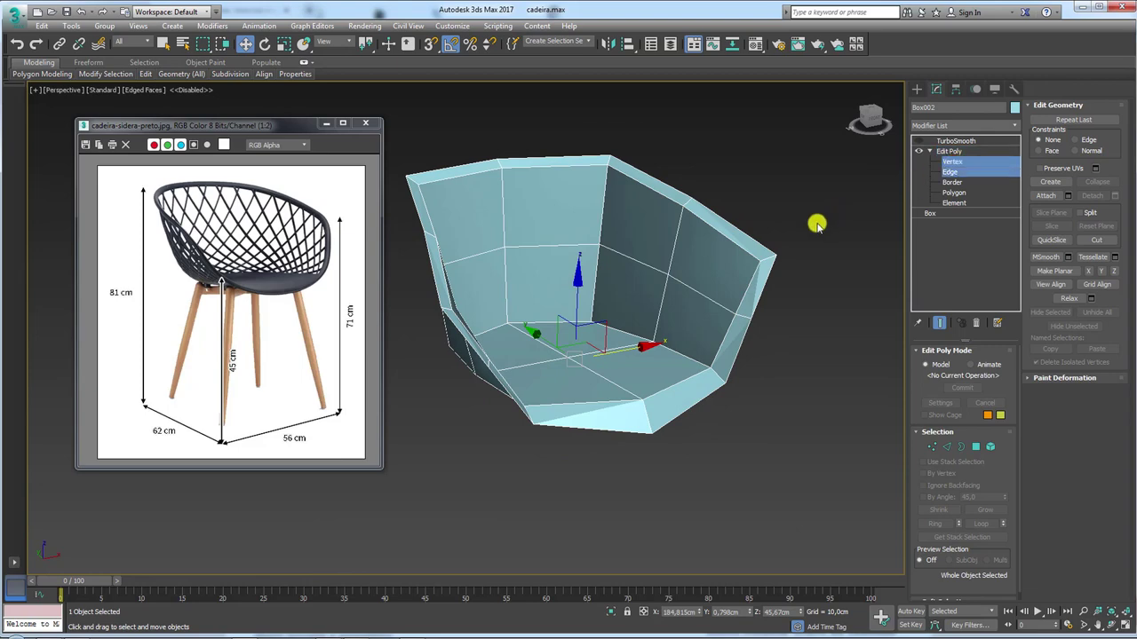
{"action": "left_click", "coordinate": [948, 161]}
{"action": "left_click", "coordinate": [764, 261]}
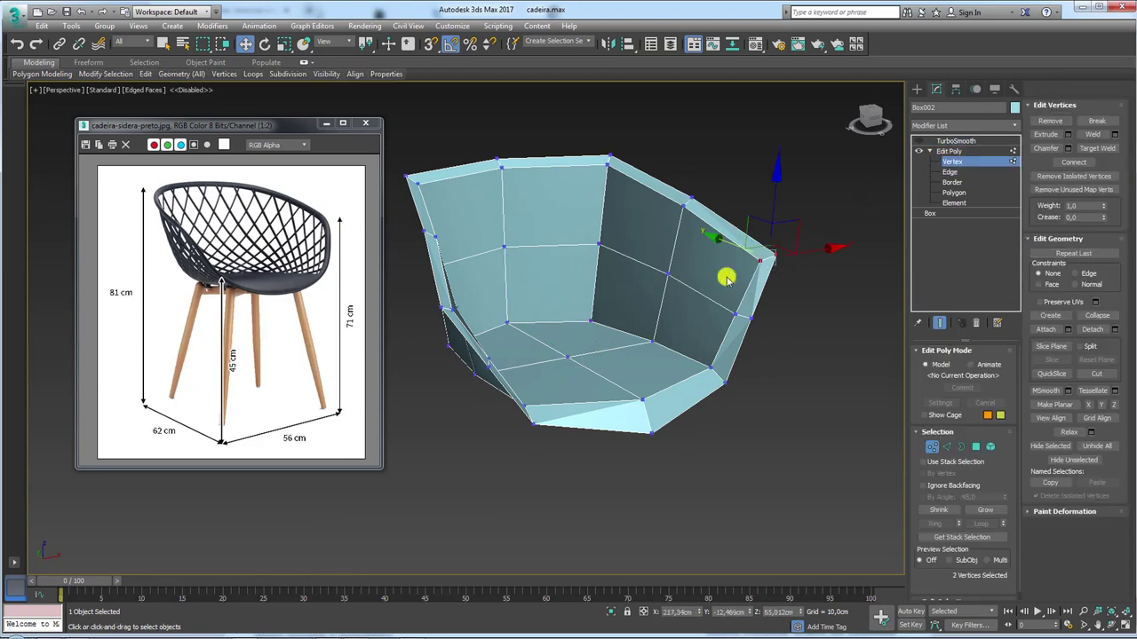
{"action": "mouse_move", "coordinate": [601, 312]}
{"action": "middle_mouse_down", "text": "alt"}
{"action": "mouse_move", "coordinate": [551, 316]}
{"action": "mouse_move", "coordinate": [515, 284]}
{"action": "middle_mouse_up", "text": "alt"}
{"action": "left_click_drag", "start_coordinate": [471, 174], "coordinate": [540, 221], "text": "ctrl"}
{"action": "mouse_move", "coordinate": [568, 229]}
{"action": "middle_mouse_down", "text": "alt"}
{"action": "mouse_move", "coordinate": [586, 241]}
{"action": "mouse_move", "coordinate": [655, 202]}
{"action": "middle_mouse_up", "text": "alt"}
{"action": "left_click_drag", "start_coordinate": [655, 202], "coordinate": [696, 190]}
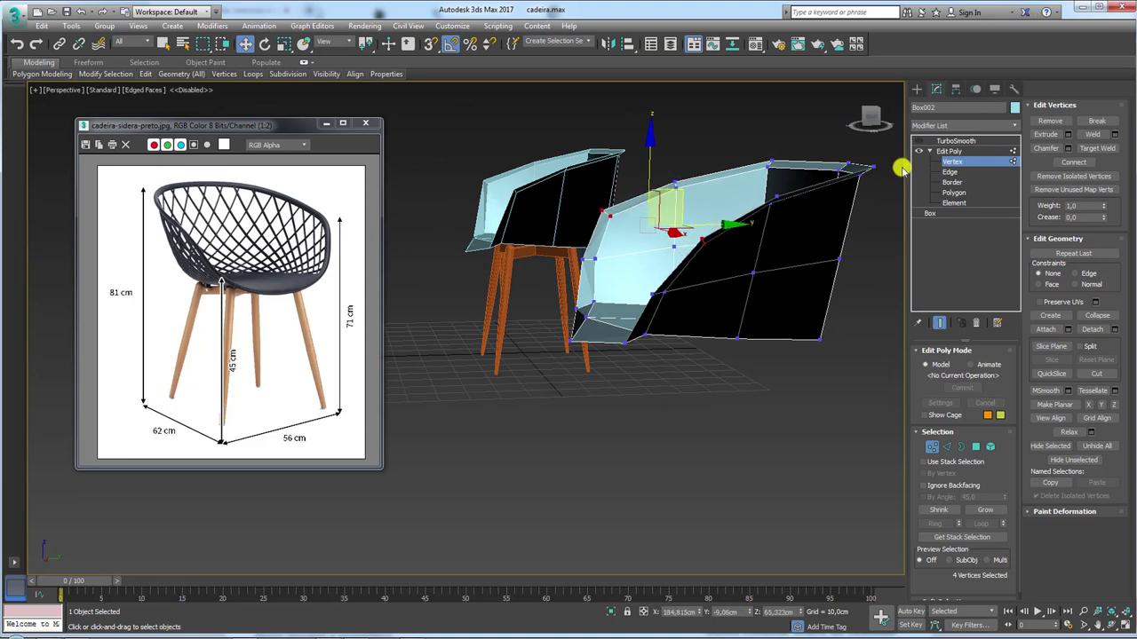
Step: Switch to Polygon level with TurboSmooth off to view the inner wall faces
{"action": "left_click", "coordinate": [955, 140]}
{"action": "mouse_move", "coordinate": [901, 158]}
{"action": "middle_mouse_down", "text": "alt"}
{"action": "mouse_move", "coordinate": [784, 228]}
{"action": "mouse_move", "coordinate": [812, 251]}
{"action": "middle_mouse_up", "text": "alt"}
{"action": "left_click", "coordinate": [954, 192]}
{"action": "left_click", "coordinate": [915, 142]}
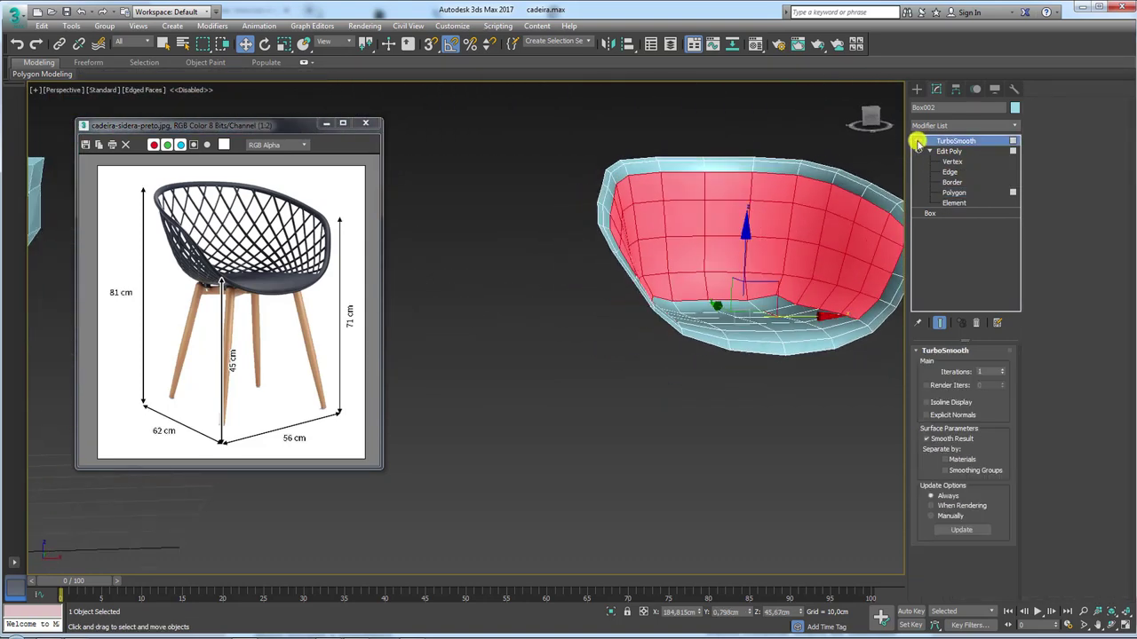
{"action": "left_click", "coordinate": [917, 142]}
{"action": "mouse_move", "coordinate": [754, 198]}
{"action": "middle_mouse_down", "text": "alt"}
{"action": "mouse_move", "coordinate": [751, 231]}
{"action": "mouse_move", "coordinate": [724, 251]}
{"action": "middle_mouse_up", "text": "alt"}
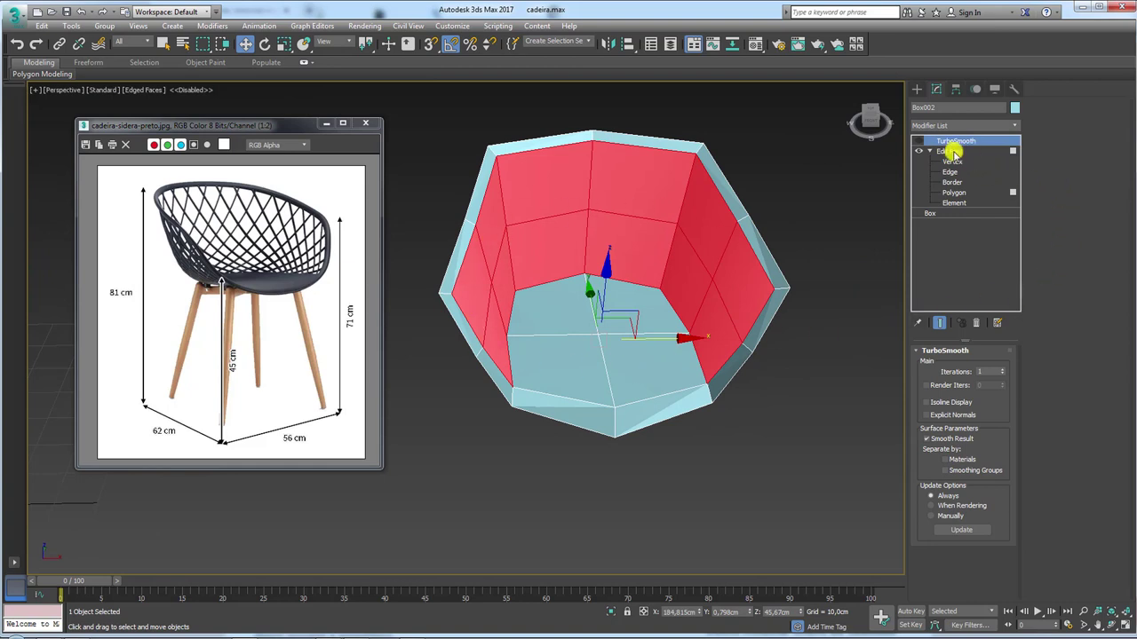
Step: Detach Box002's selected inner wall polygons as a new object named Object001
{"action": "left_click", "coordinate": [955, 193]}
{"action": "middle_click_drag", "start_coordinate": [825, 297], "coordinate": [771, 296], "text": "alt"}
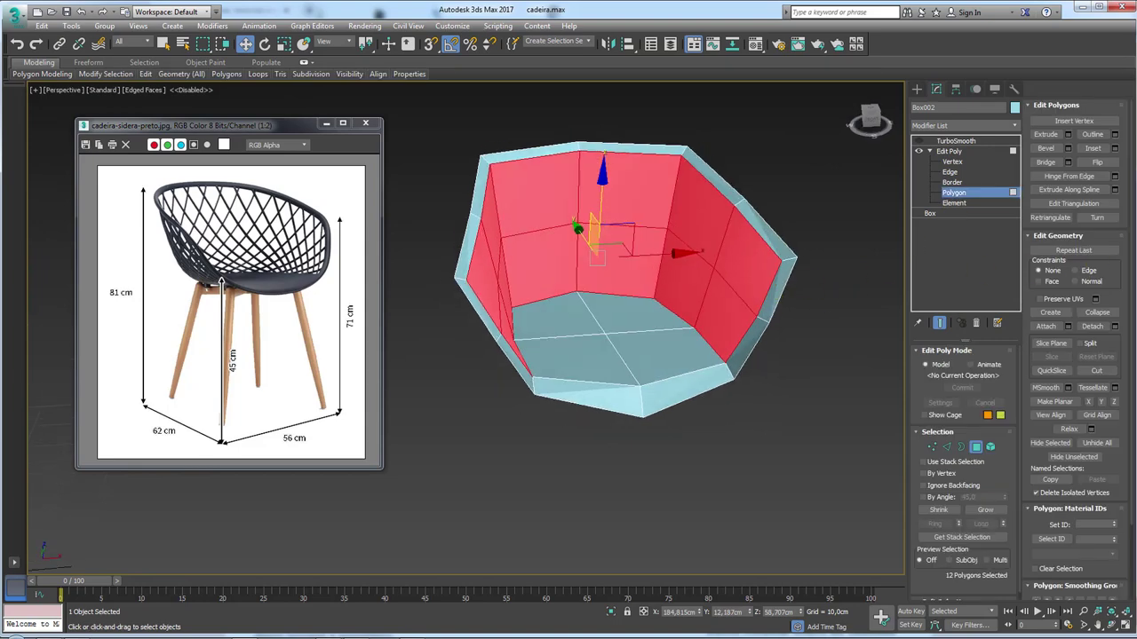
{"action": "left_click_drag", "start_coordinate": [1118, 307], "coordinate": [1114, 227]}
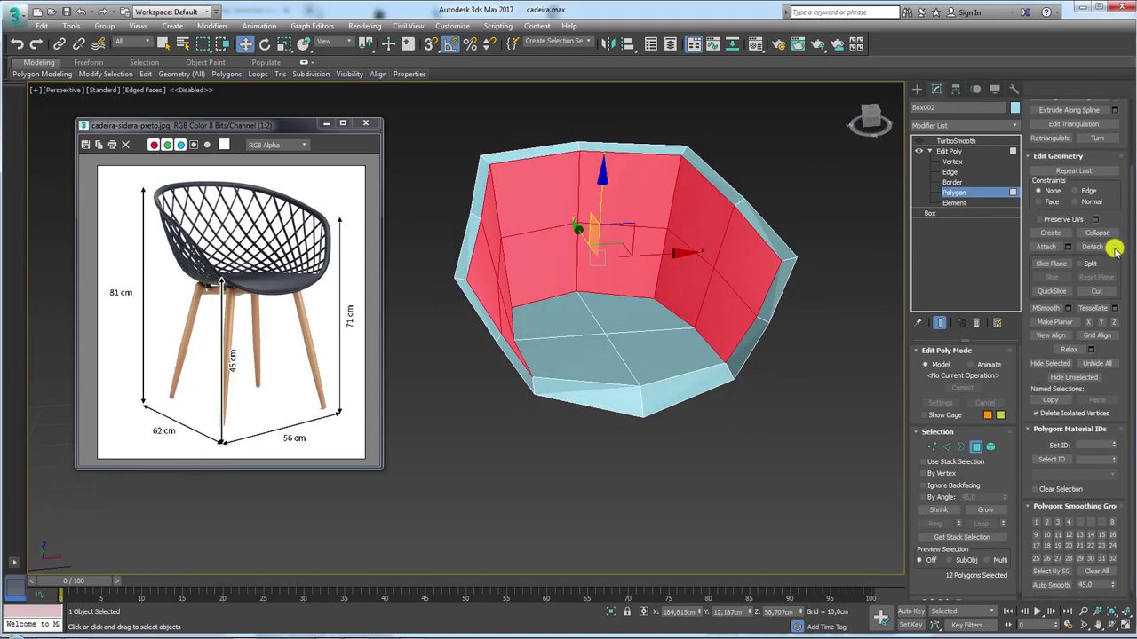
{"action": "left_click", "coordinate": [1112, 248]}
{"action": "left_click_drag", "start_coordinate": [579, 286], "coordinate": [595, 238]}
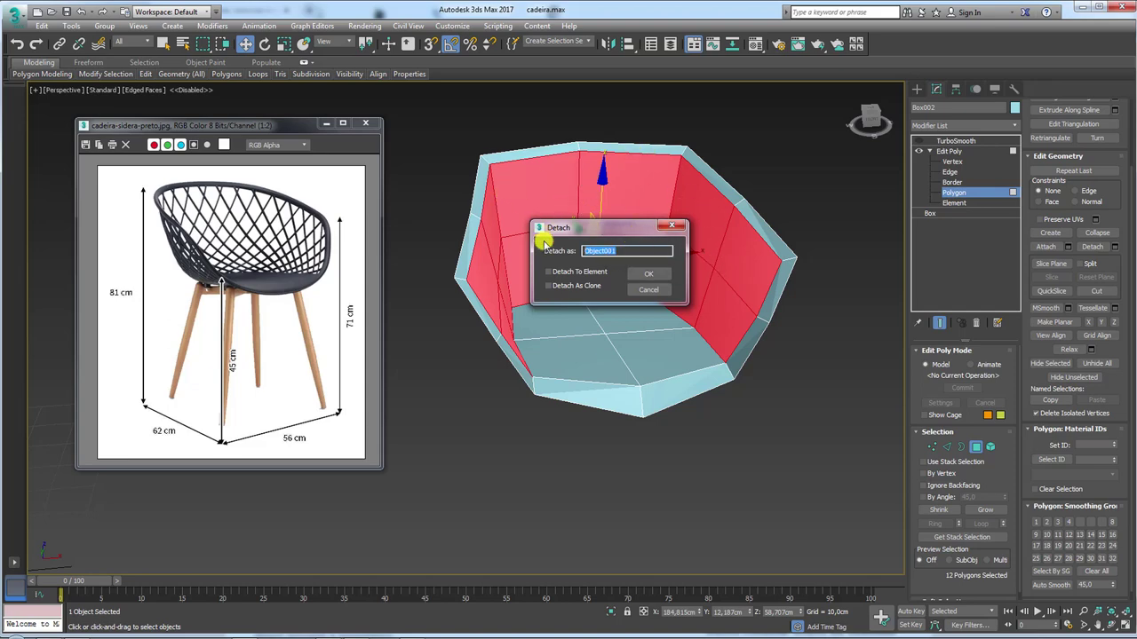
{"action": "left_click", "coordinate": [644, 269]}
Step: Select the detached Object001 and give it a dark red object colour
{"action": "left_click", "coordinate": [951, 151]}
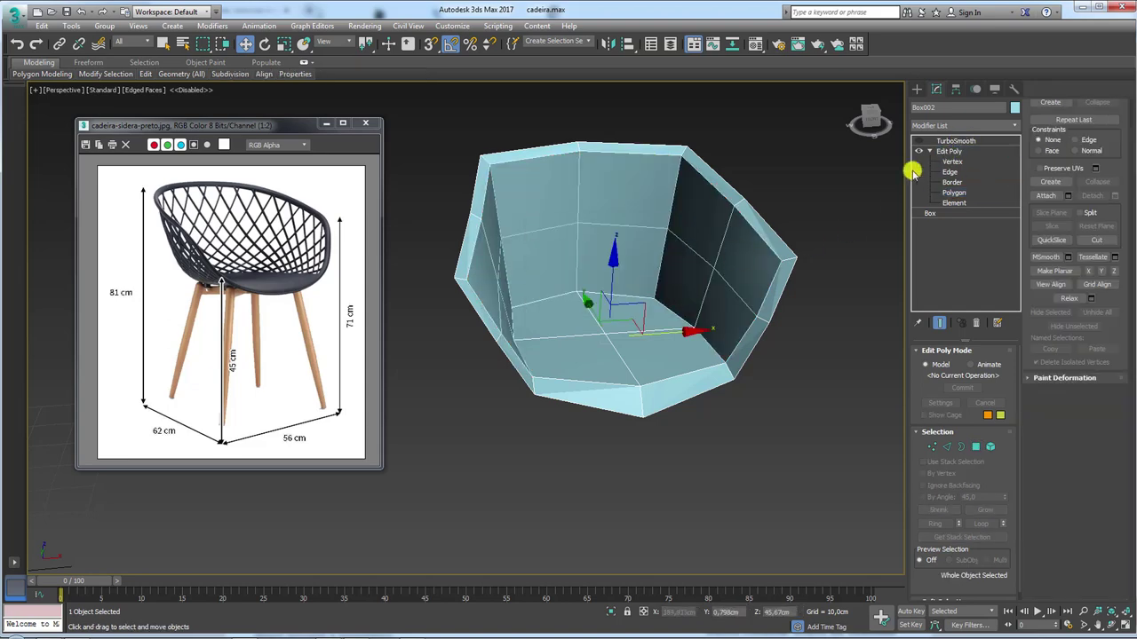
{"action": "left_click", "coordinate": [665, 206]}
{"action": "scroll", "coordinate": [627, 269], "scroll_direction": "down", "scroll_amount": 3}
{"action": "left_click_drag", "start_coordinate": [649, 312], "coordinate": [877, 286]}
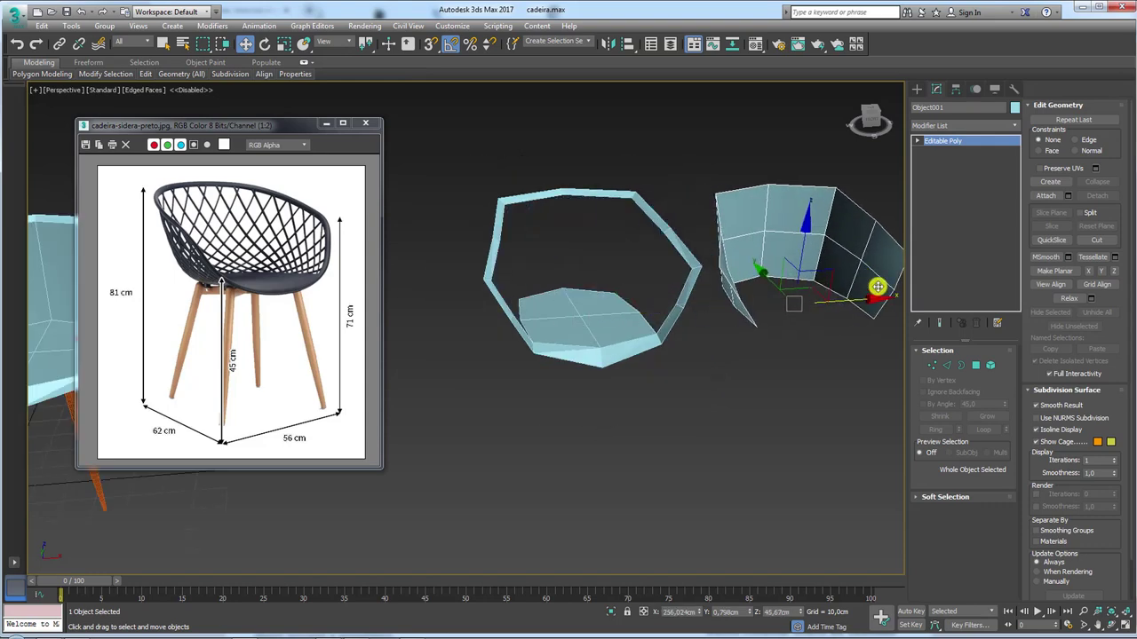
{"action": "key", "text": "ctrl+z"}
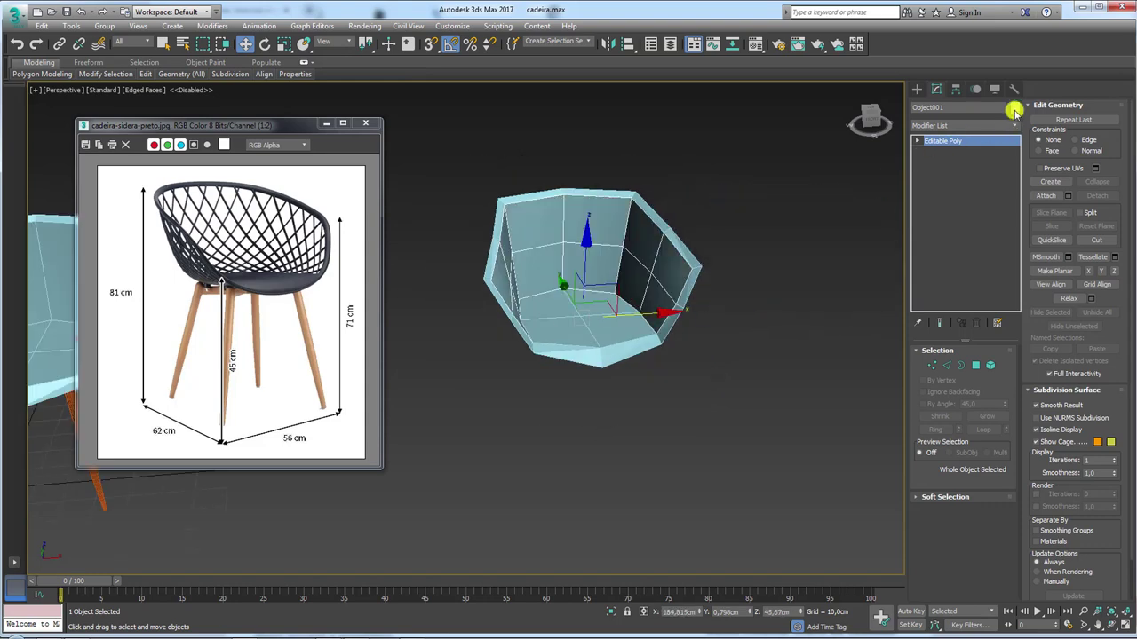
{"action": "left_click", "coordinate": [1015, 107]}
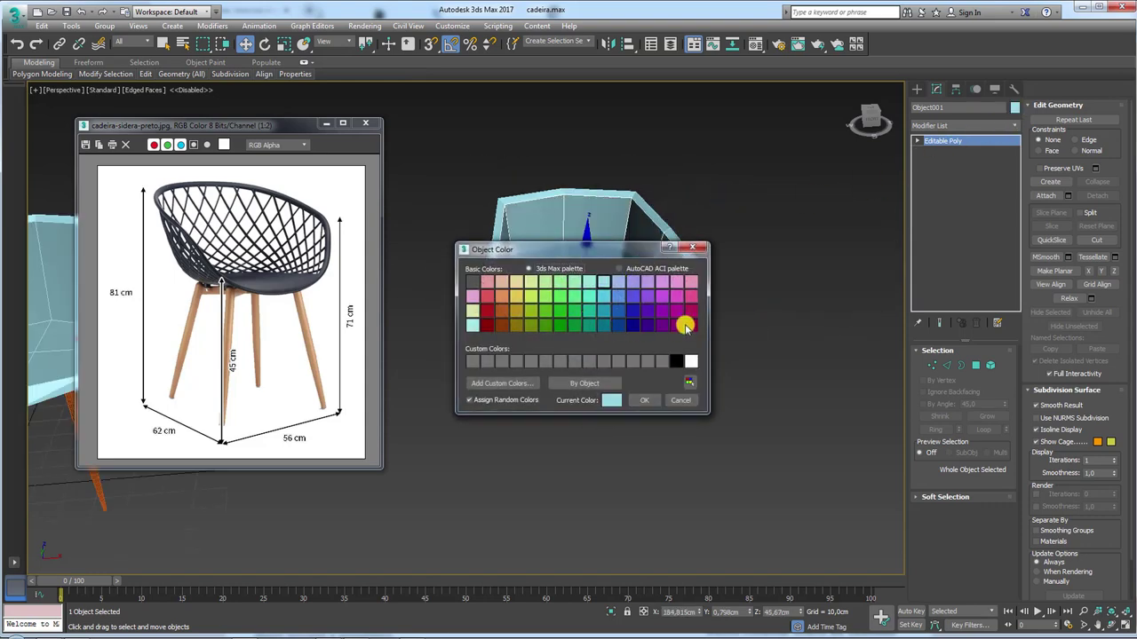
{"action": "left_click", "coordinate": [686, 325]}
{"action": "left_click", "coordinate": [645, 399]}
Step: Reselect Box002 and switch its TurboSmooth modifier back on
{"action": "left_click", "coordinate": [596, 337]}
{"action": "mouse_move", "coordinate": [596, 337]}
{"action": "middle_mouse_down"}
{"action": "mouse_move", "coordinate": [616, 349]}
{"action": "mouse_move", "coordinate": [639, 329]}
{"action": "middle_mouse_up"}
{"action": "left_click", "coordinate": [918, 140]}
{"action": "mouse_move", "coordinate": [711, 295]}
{"action": "middle_mouse_down", "text": "alt"}
{"action": "mouse_move", "coordinate": [673, 310]}
{"action": "mouse_move", "coordinate": [638, 286]}
{"action": "mouse_move", "coordinate": [698, 292]}
{"action": "middle_mouse_up", "text": "alt"}
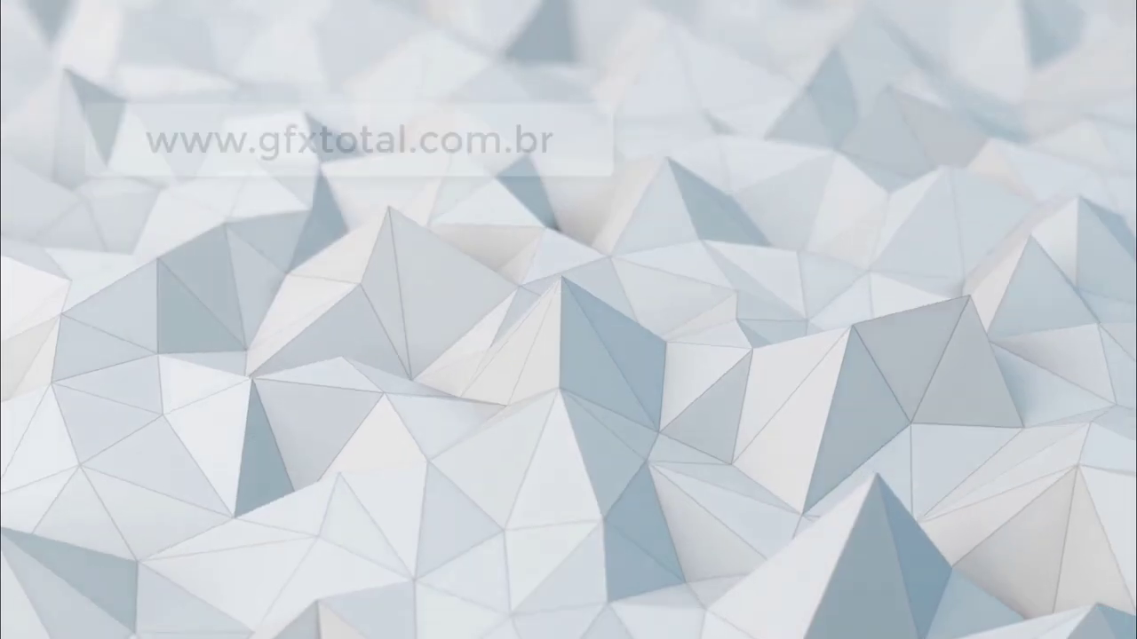